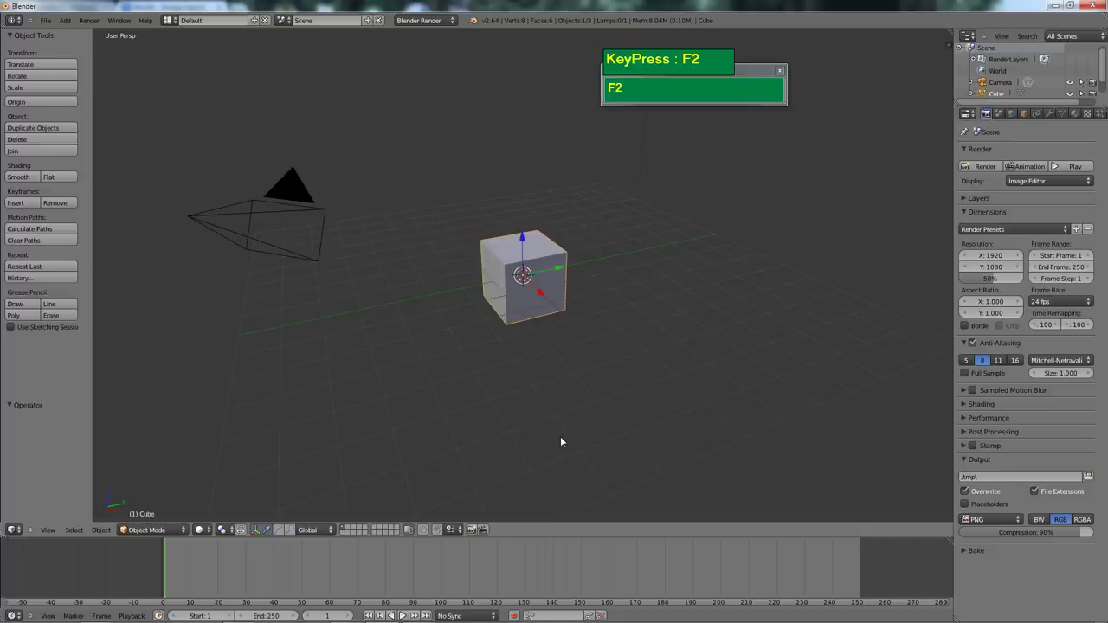
Browse the large-size Google Images results for Me 163 photos and line drawings
mouse_move(388, 617)
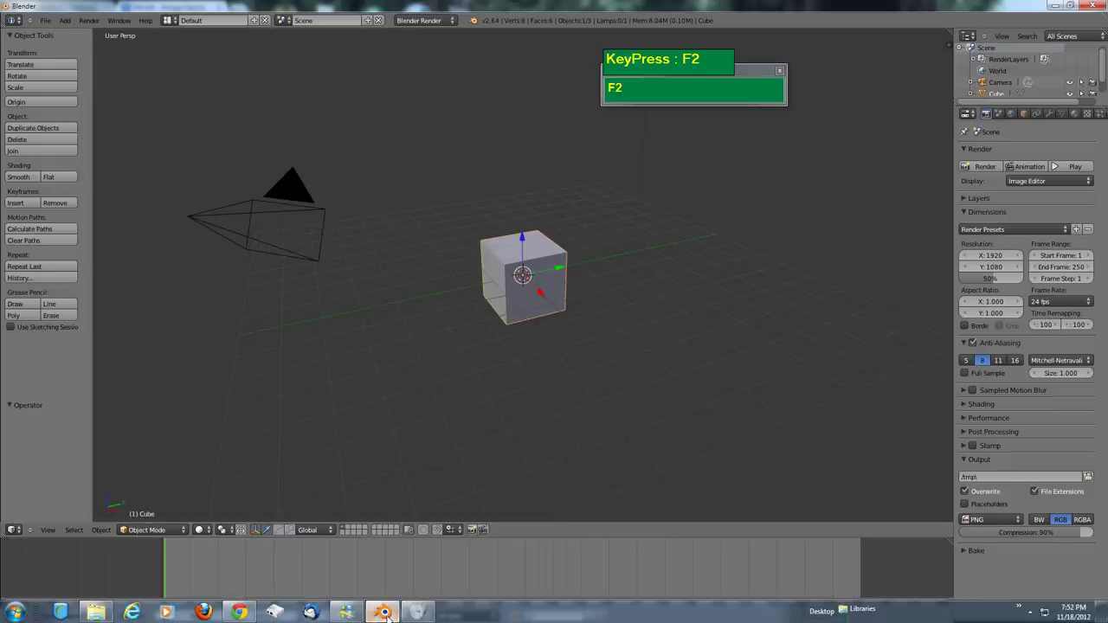
left_click(246, 614)
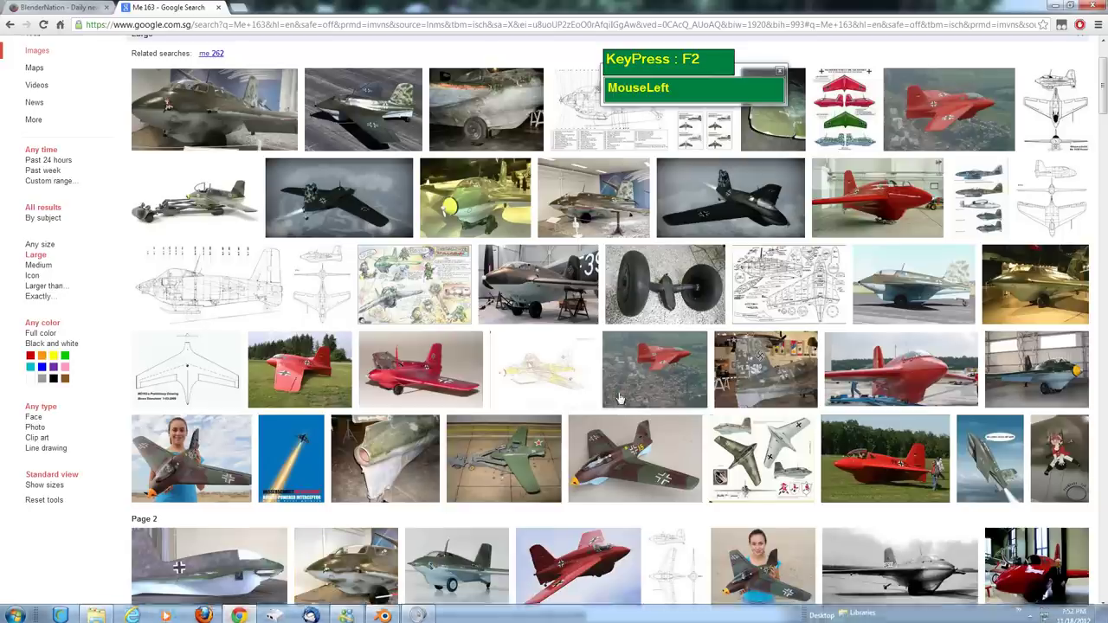
scroll(628, 341, "up", 1)
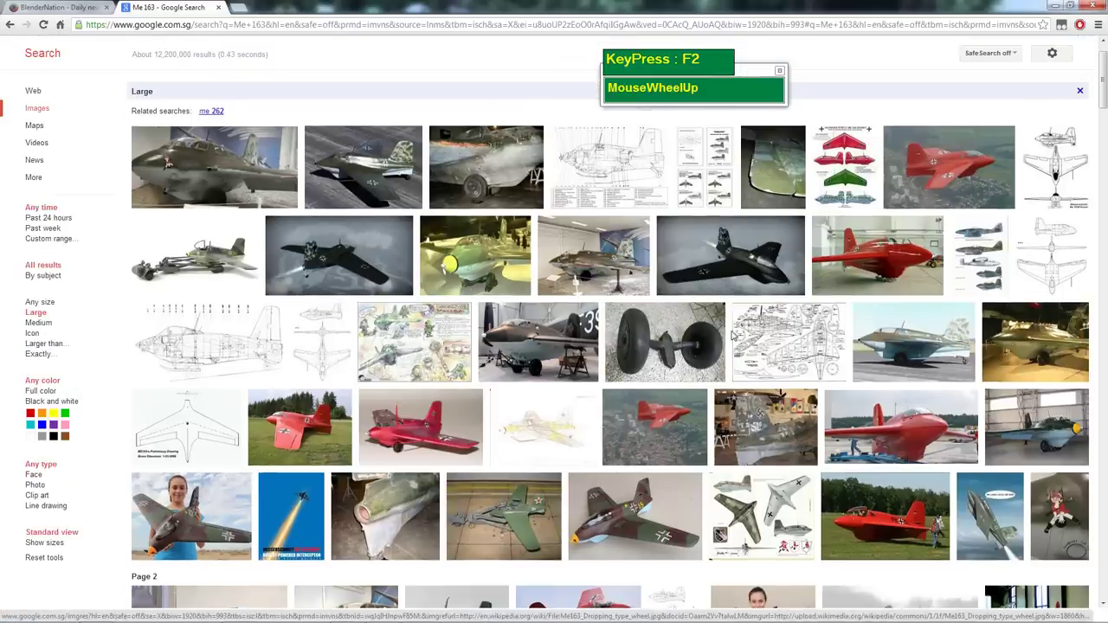
mouse_move(414, 206)
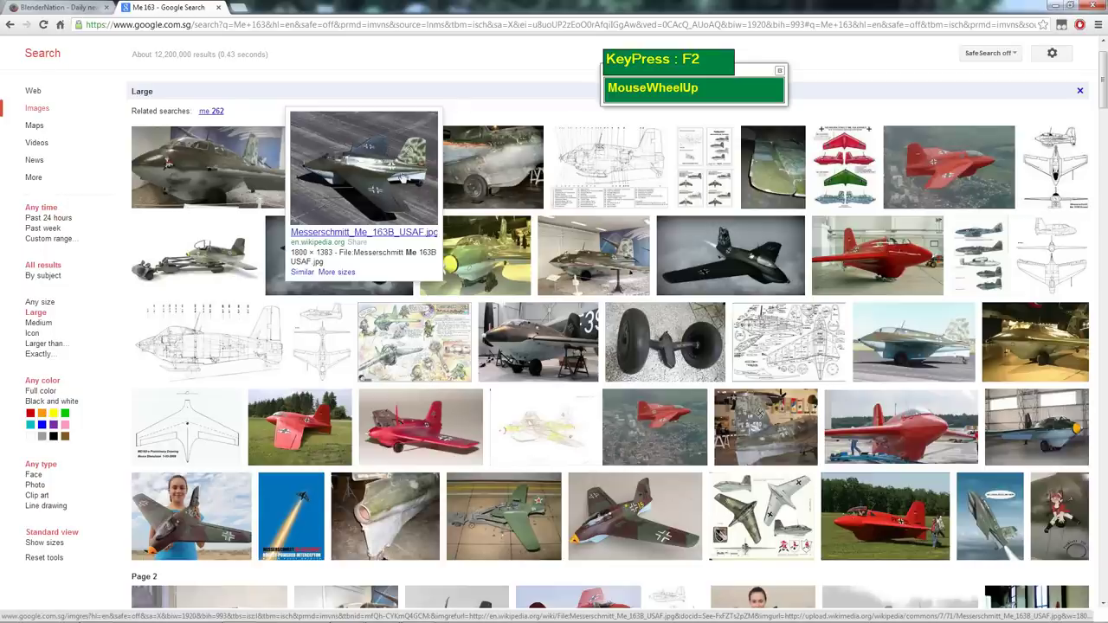
mouse_move(762, 359)
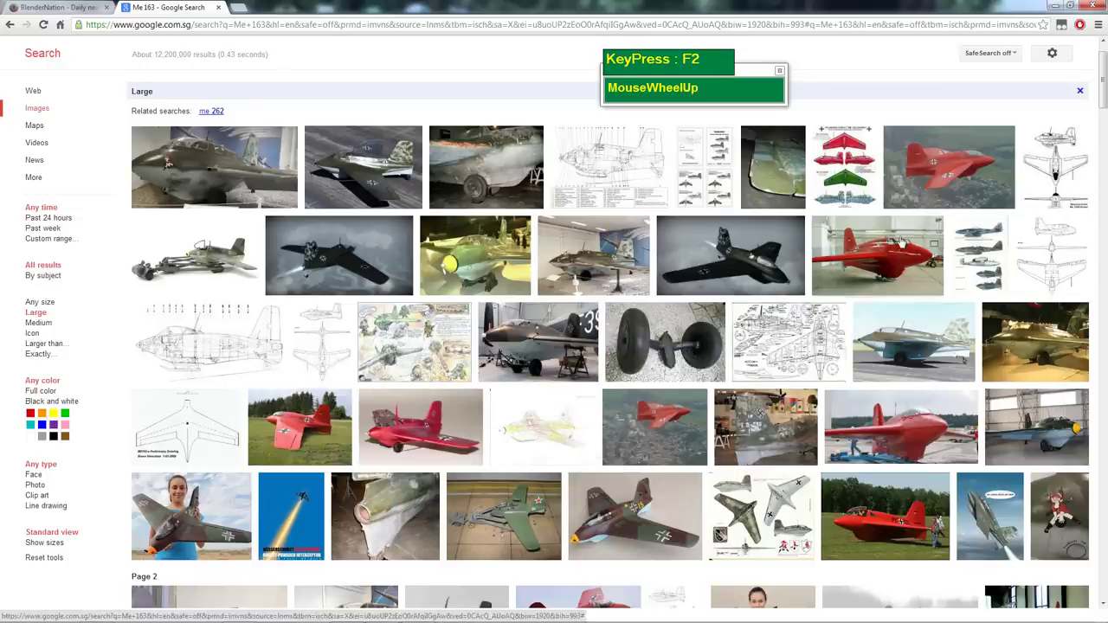
scroll(658, 382, "down", 1)
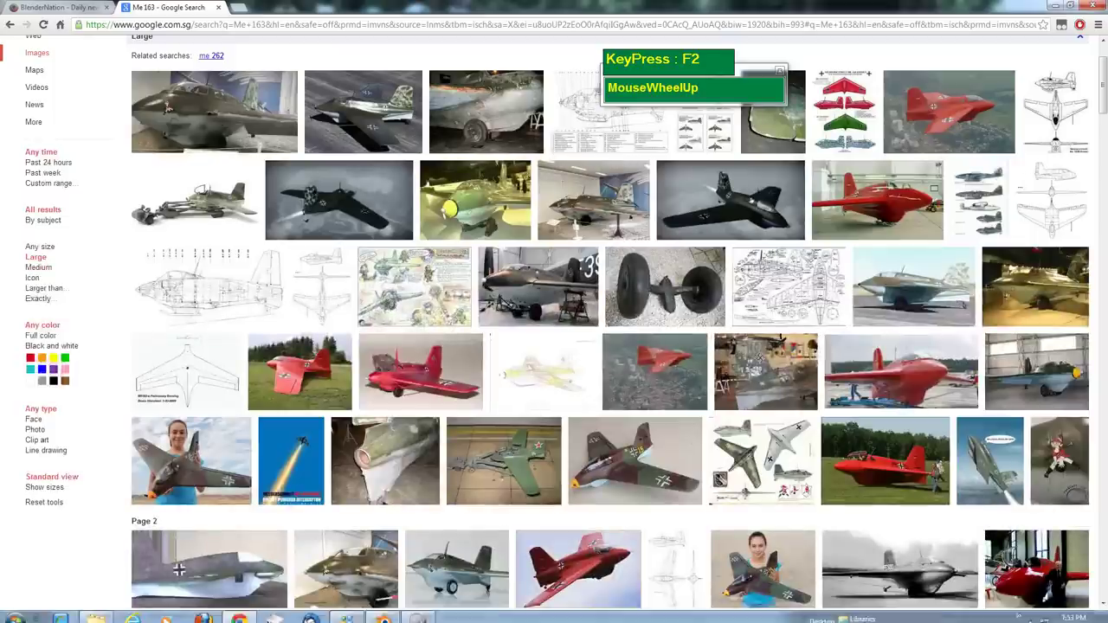
left_click(98, 613)
Review the three saved Me163 reference images in Explorer, then return to Blender
left_click(495, 422)
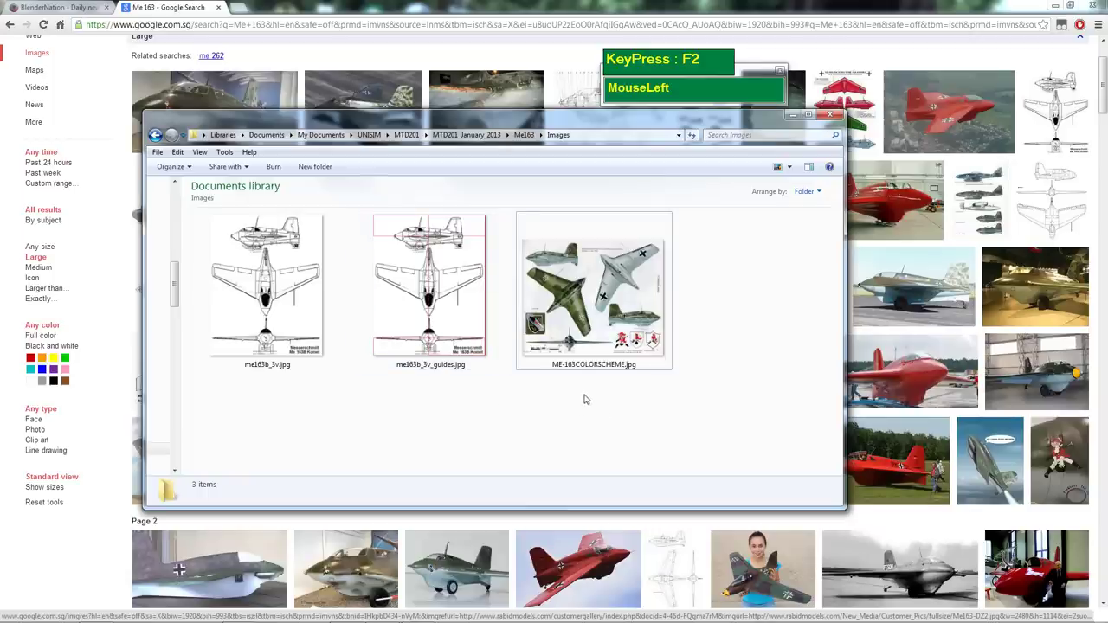
mouse_move(568, 620)
left_click(382, 612)
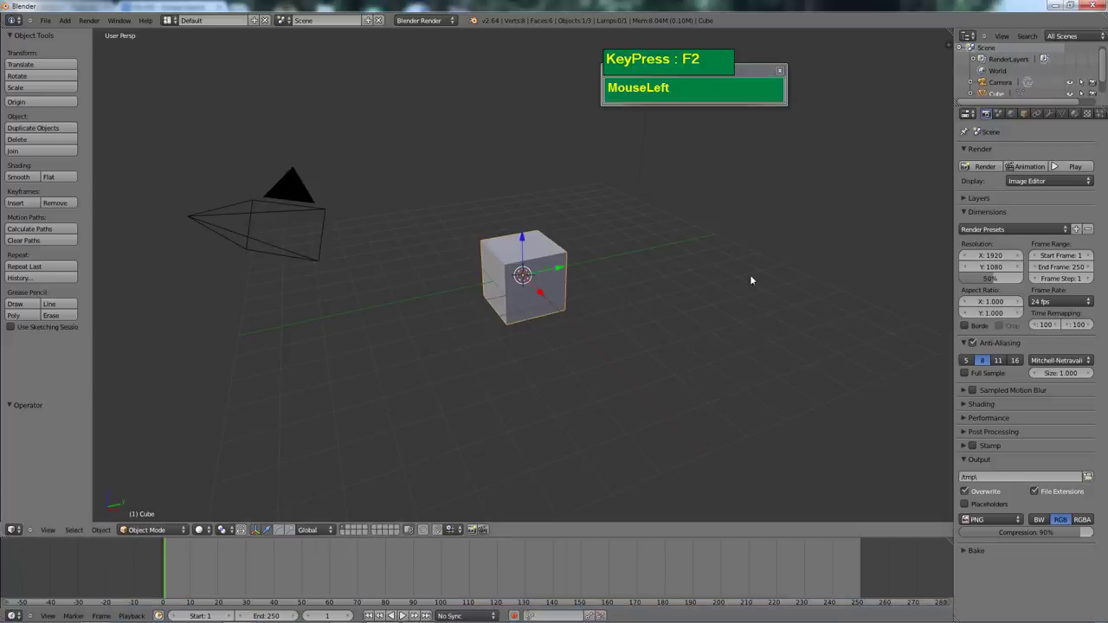
Add an Empty at the origin, set its display type to Image, and browse for an image
key("shift+a")
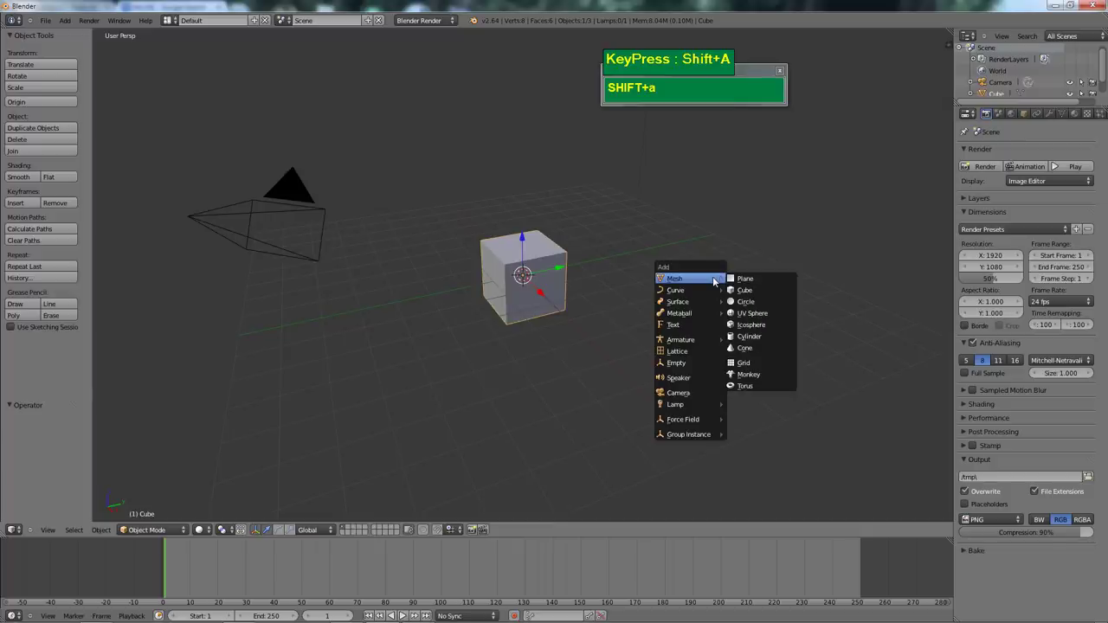
left_click(669, 364)
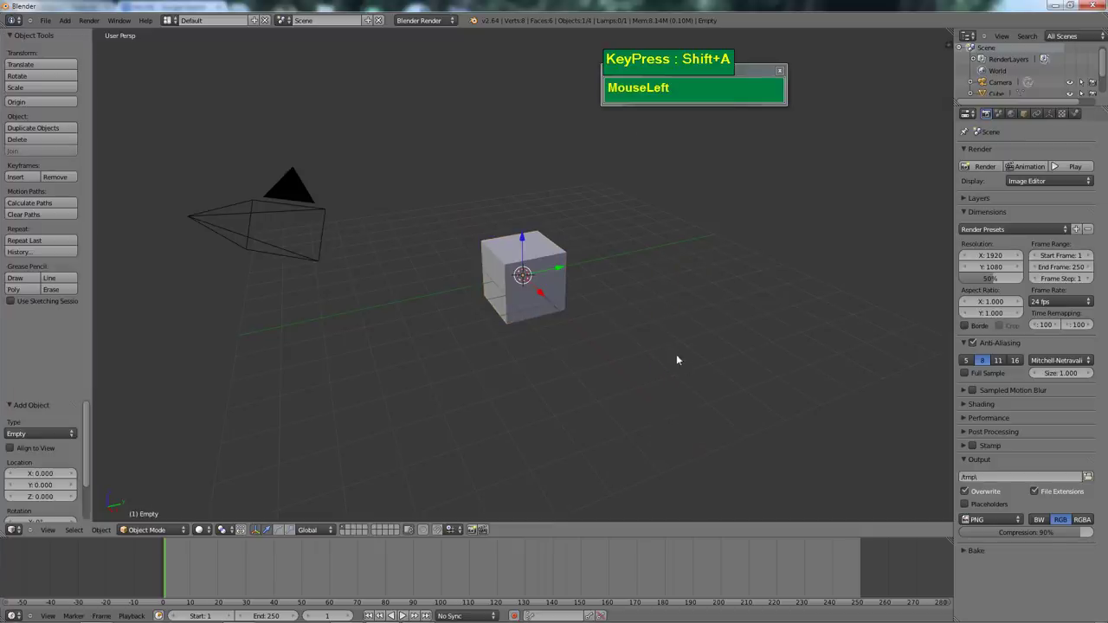
left_click(1050, 115)
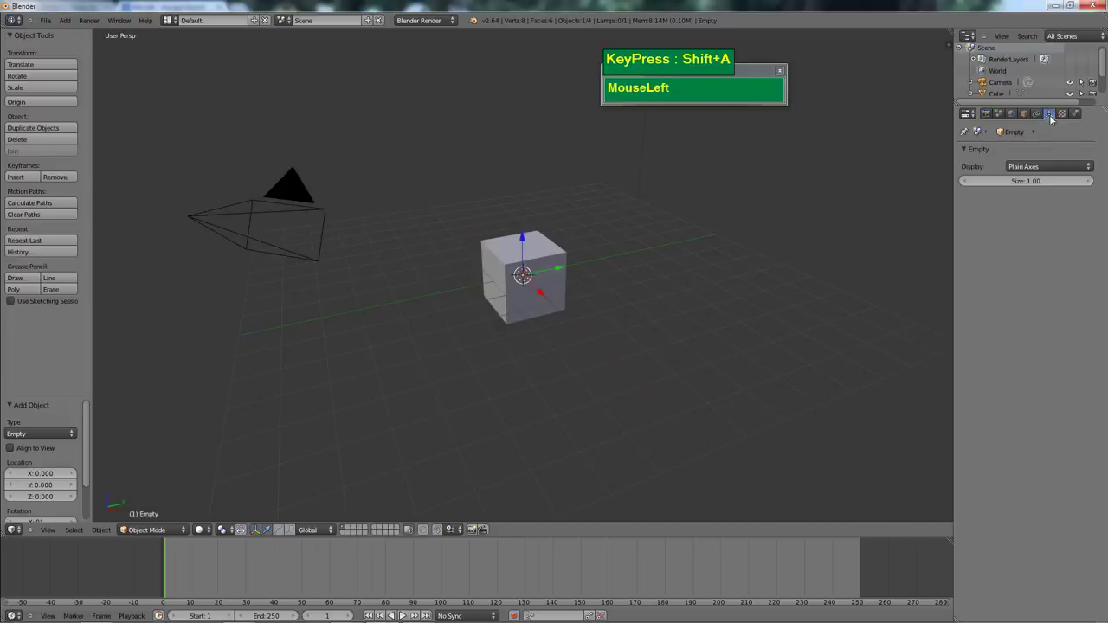
left_click(1051, 166)
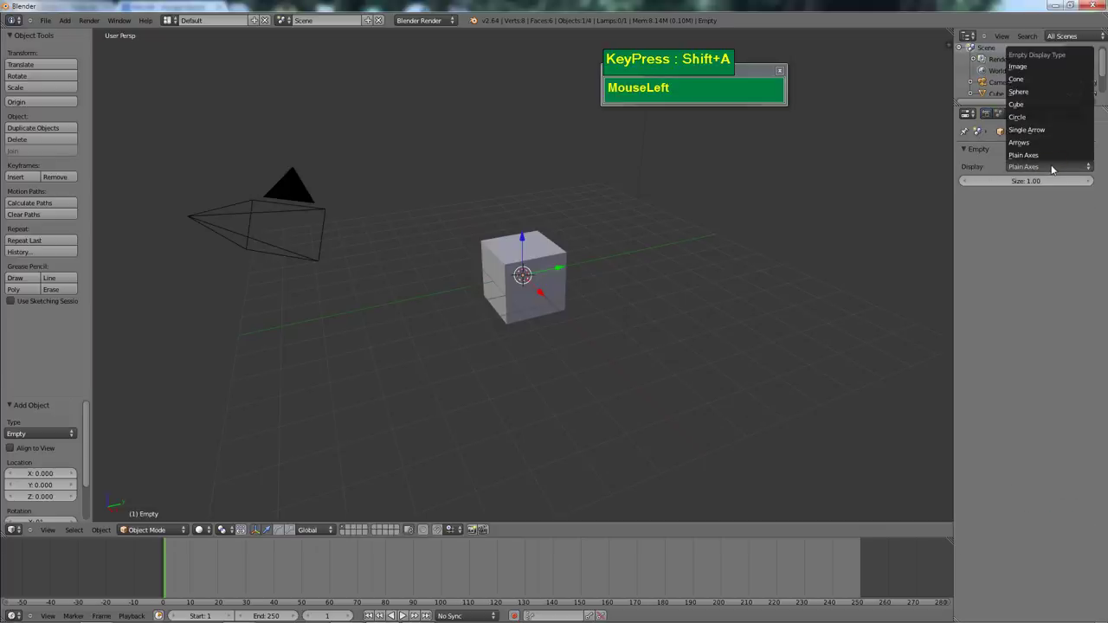
left_click(1031, 67)
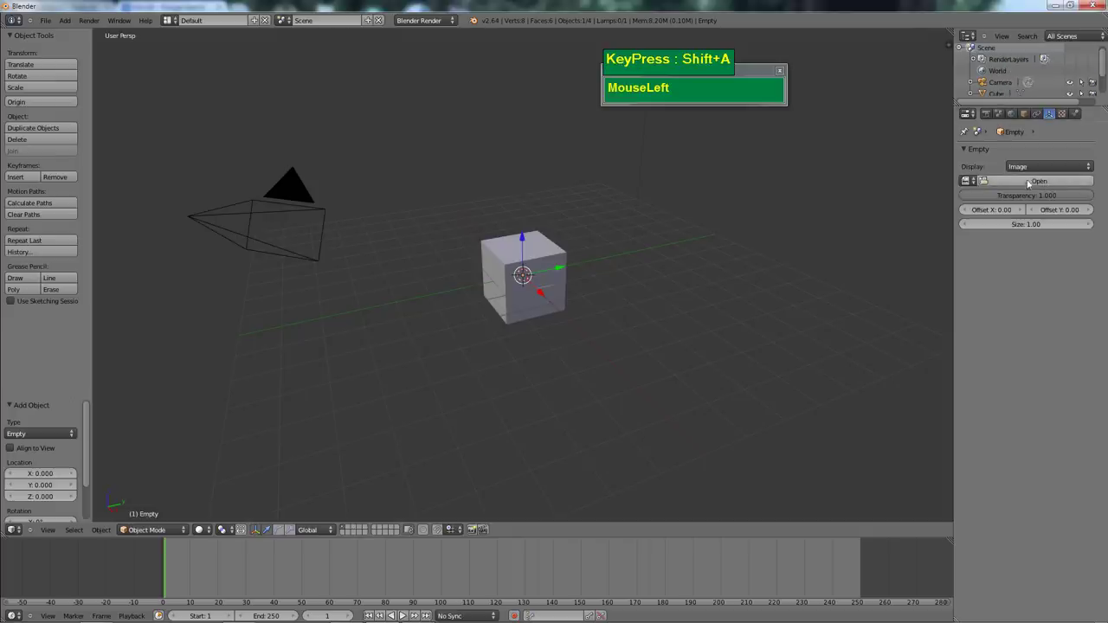
left_click(1039, 181)
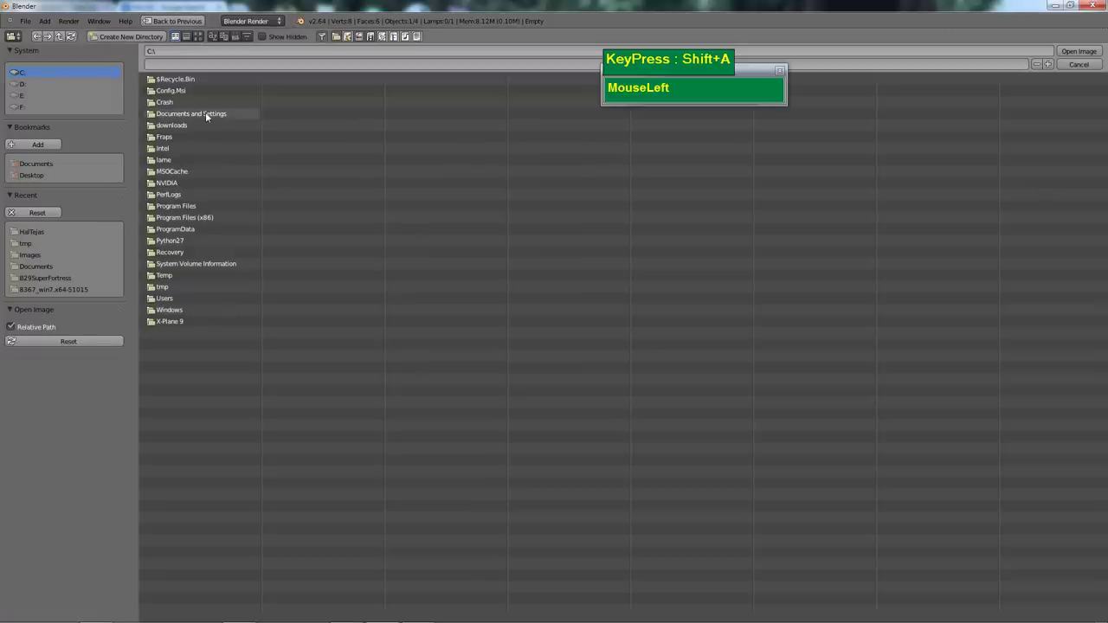
Load me163b_3v_guides.jpg from Documents/UNISIM/MTD201/MTD201_January_2013/Me163/images onto the Empty
left_click(29, 165)
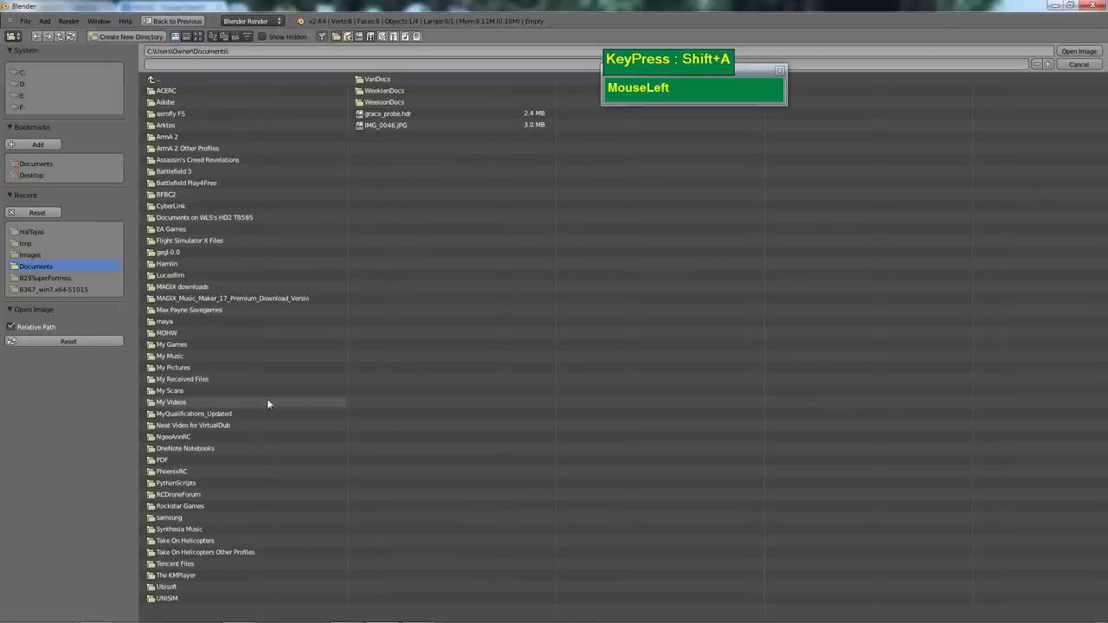
left_click(165, 587)
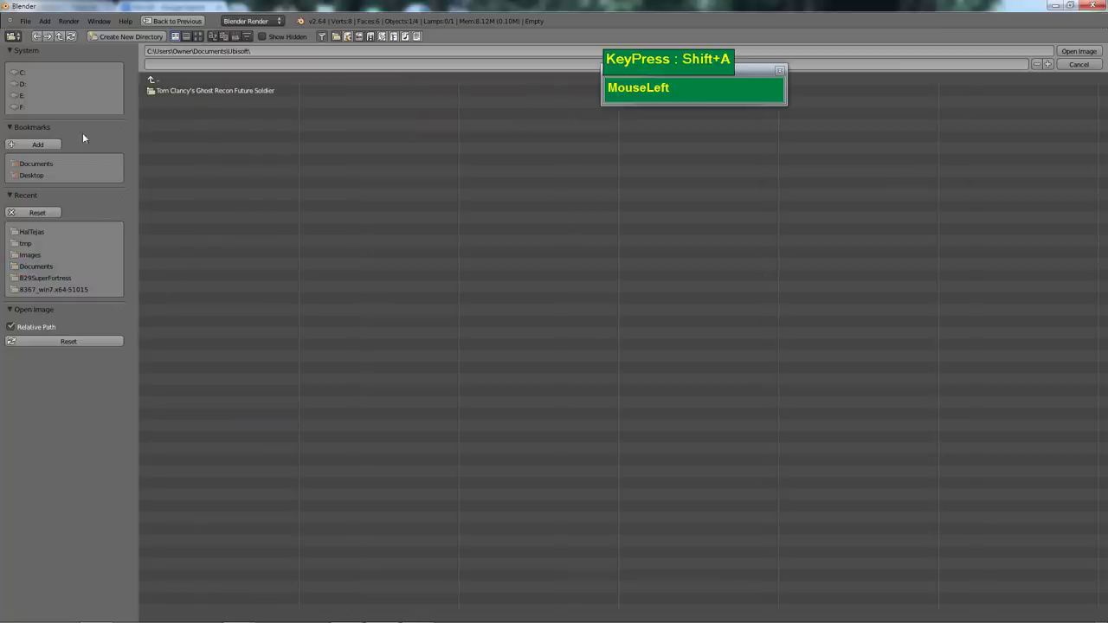
left_click(152, 79)
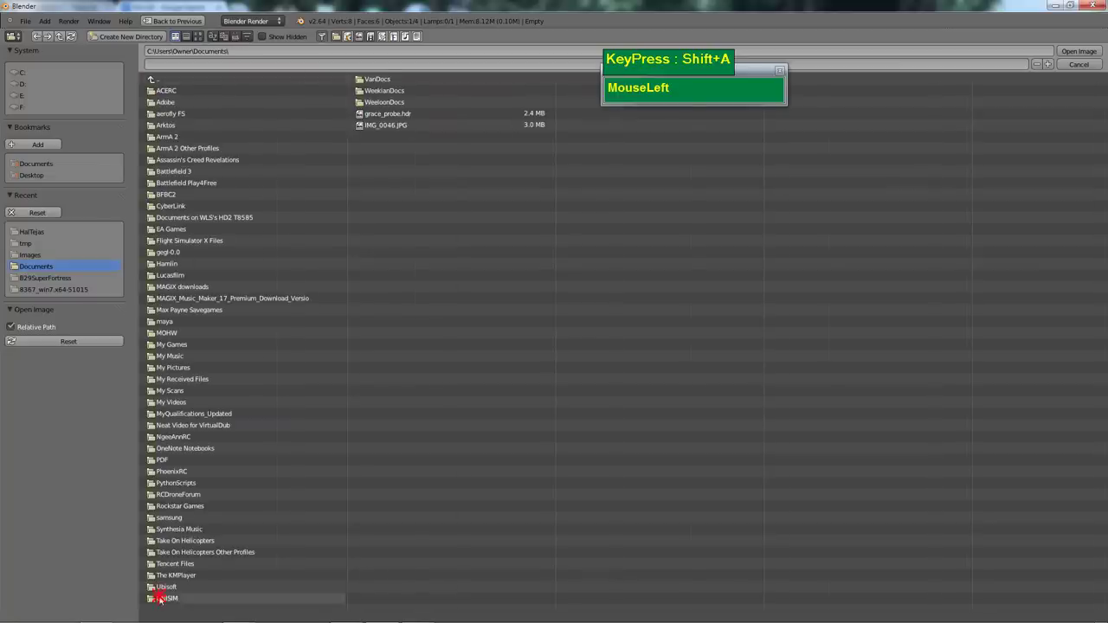
left_click(167, 599)
left_click(181, 90)
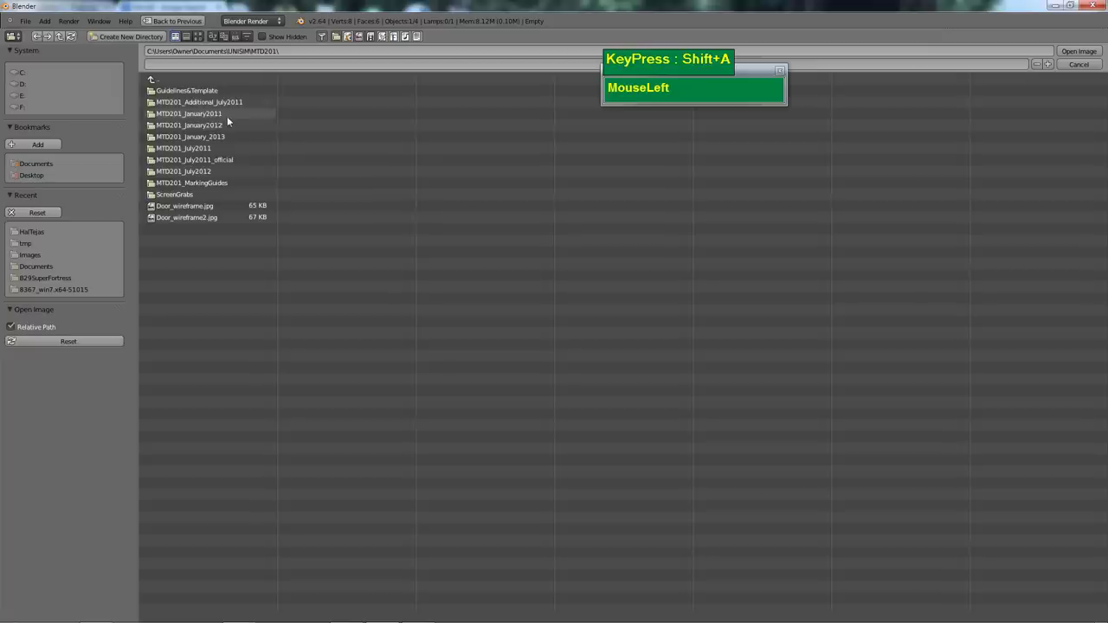
left_click(211, 139)
left_click(168, 90)
left_click(173, 90)
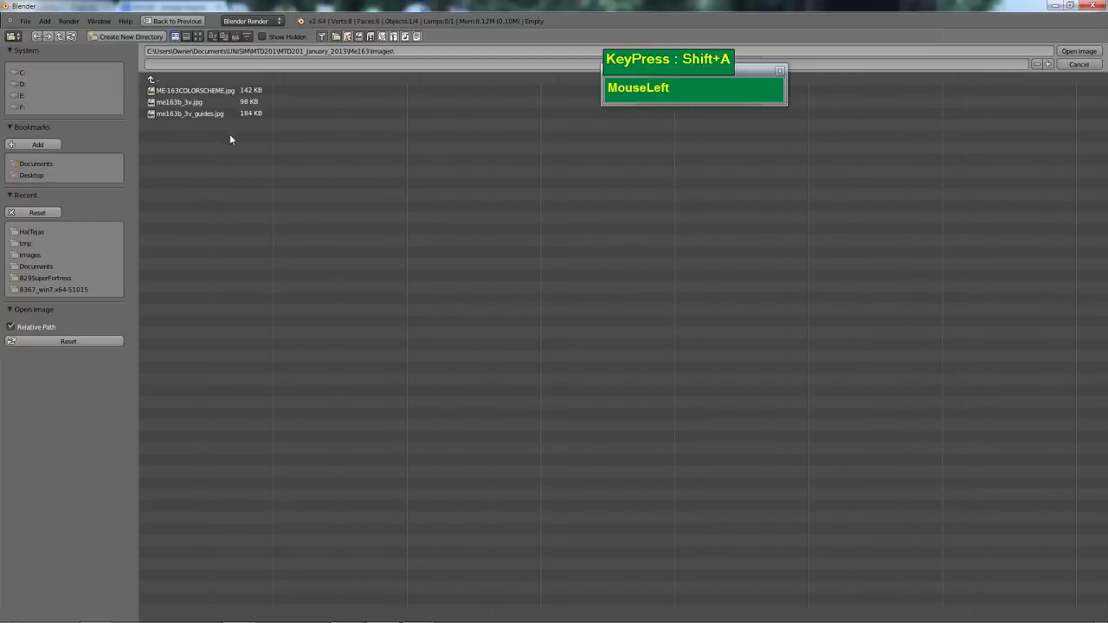
left_click(182, 117)
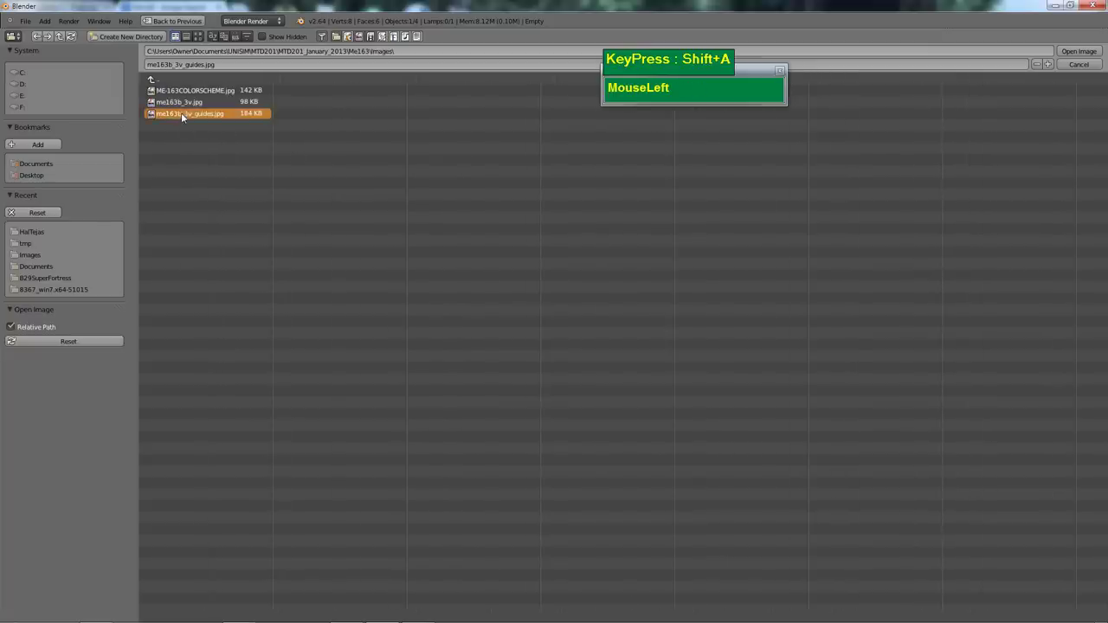
double_click(181, 117)
Scale the reference image Empty up to 9.698
scroll(646, 332, "up", 2)
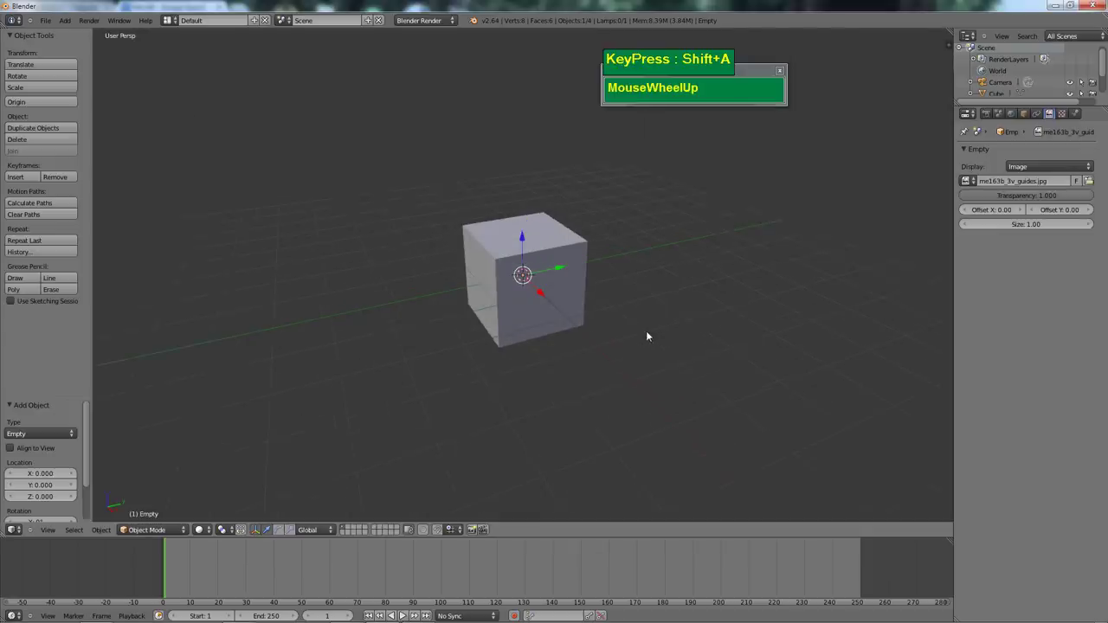
scroll(646, 333, "down", 2)
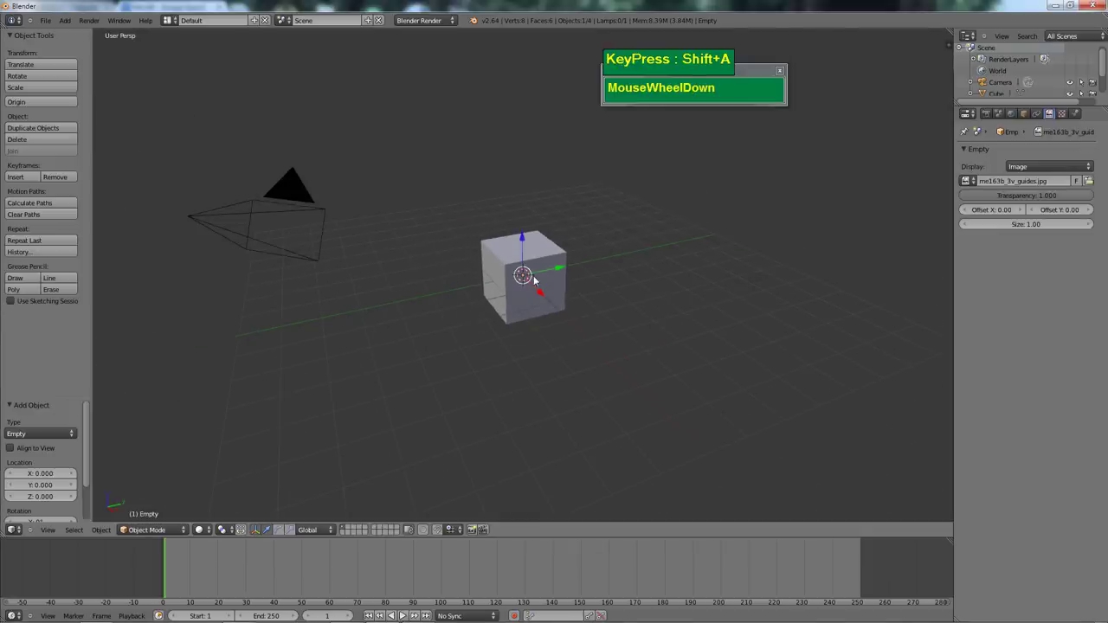
scroll(534, 279, "down", 1)
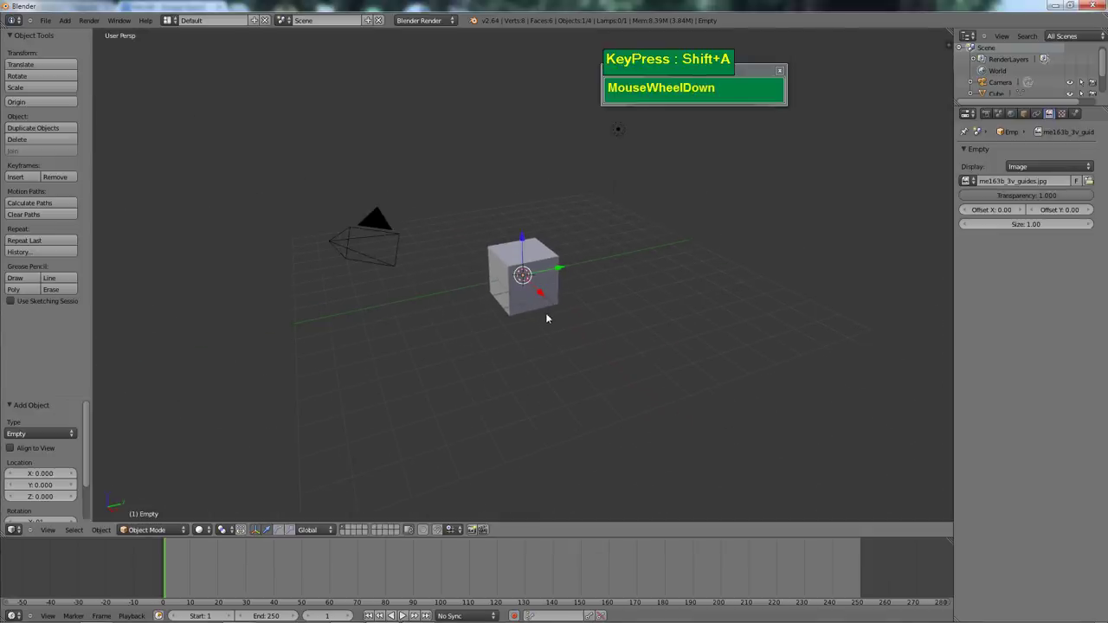
key("s")
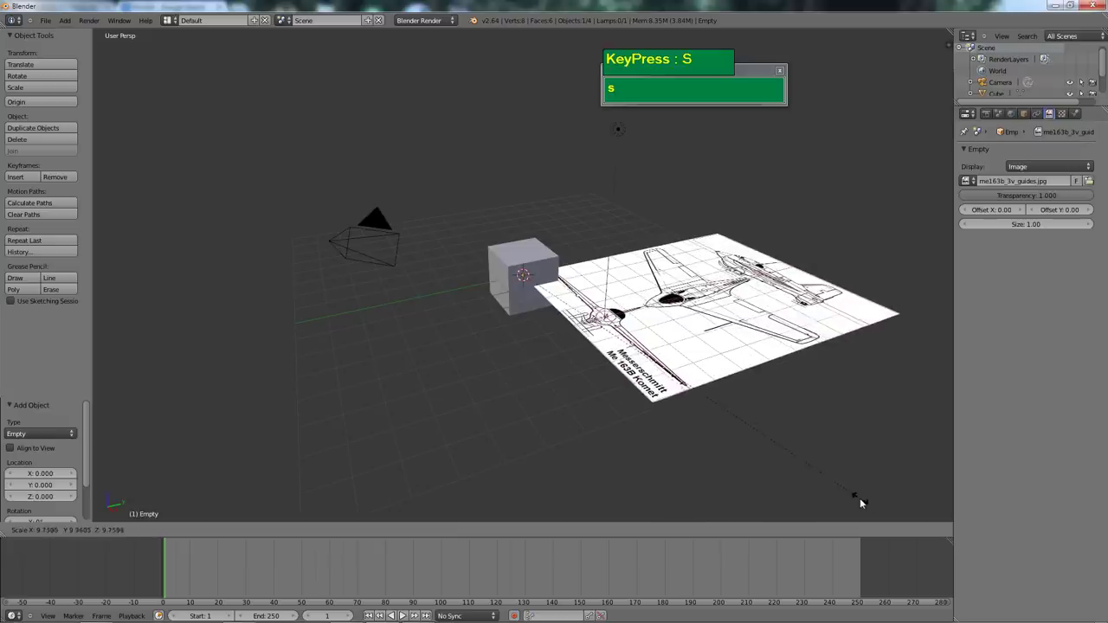
left_click(860, 502)
middle_click_drag(492, 314, 448, 317)
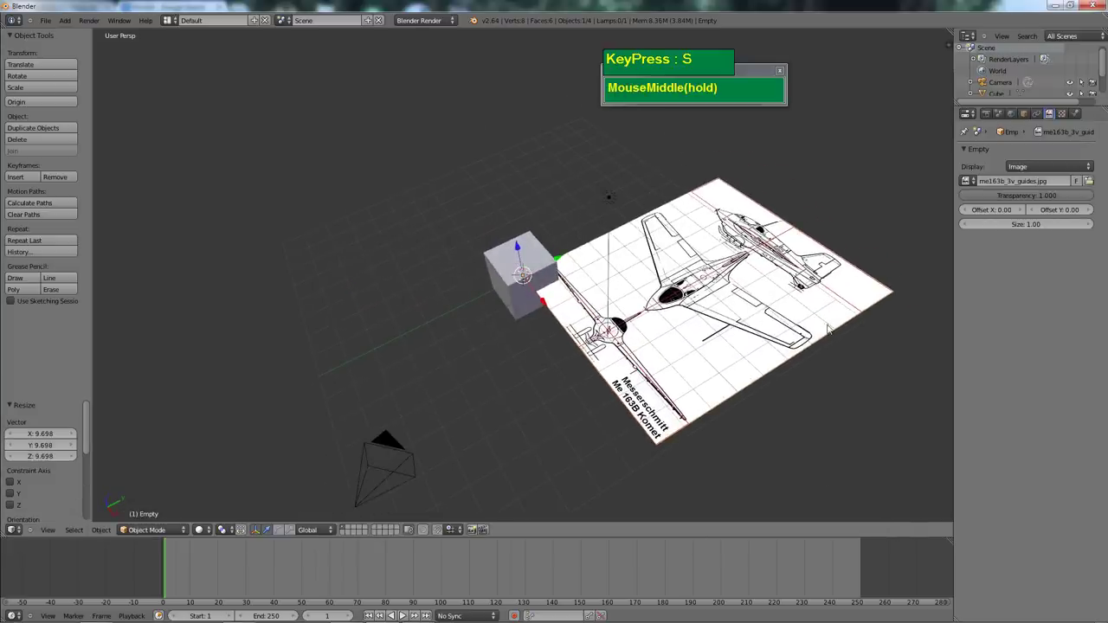
Set the reference image transparency to 0.500
left_click_drag(1086, 199, 1039, 201)
left_click(1039, 201)
key("Delete")
type("5")
key("Return")
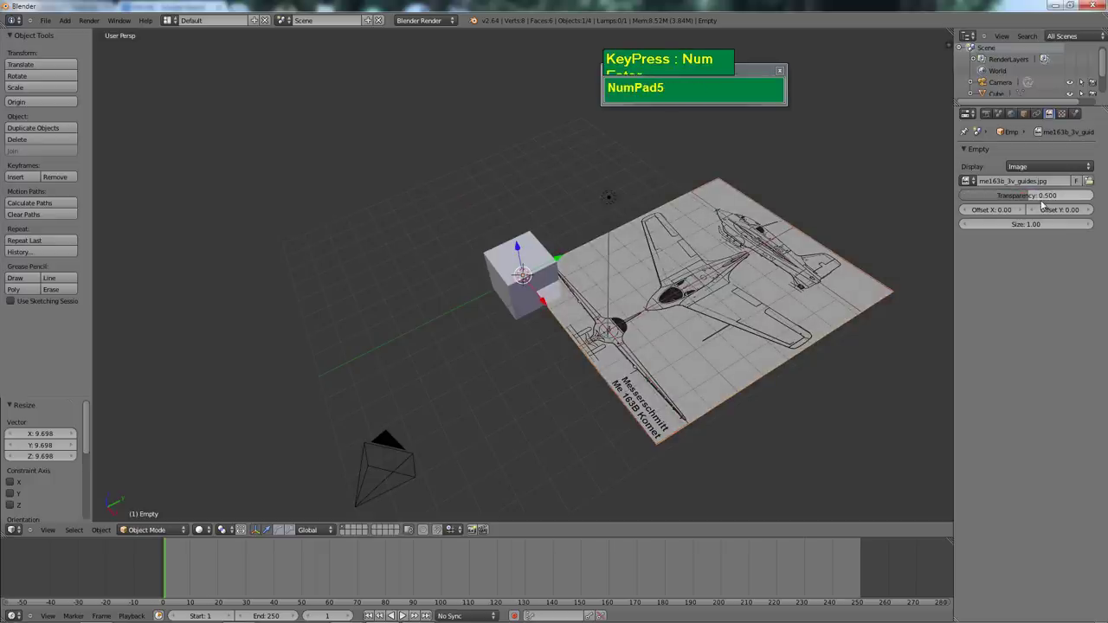
Set the image's X and Y offsets to -0.50 each
left_click(1001, 215)
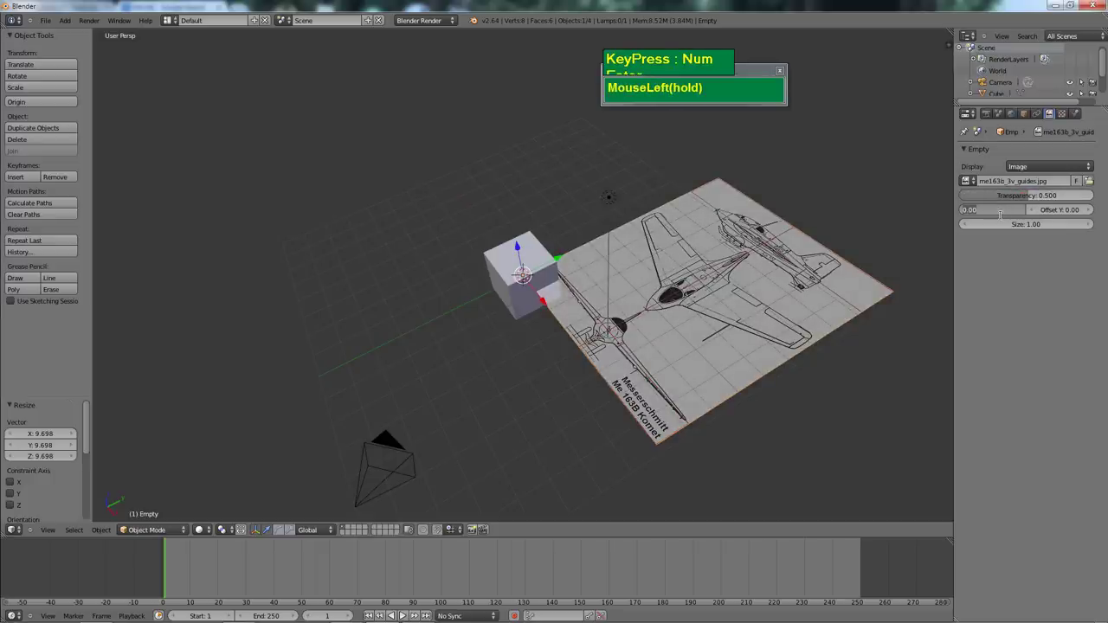
type(".5")
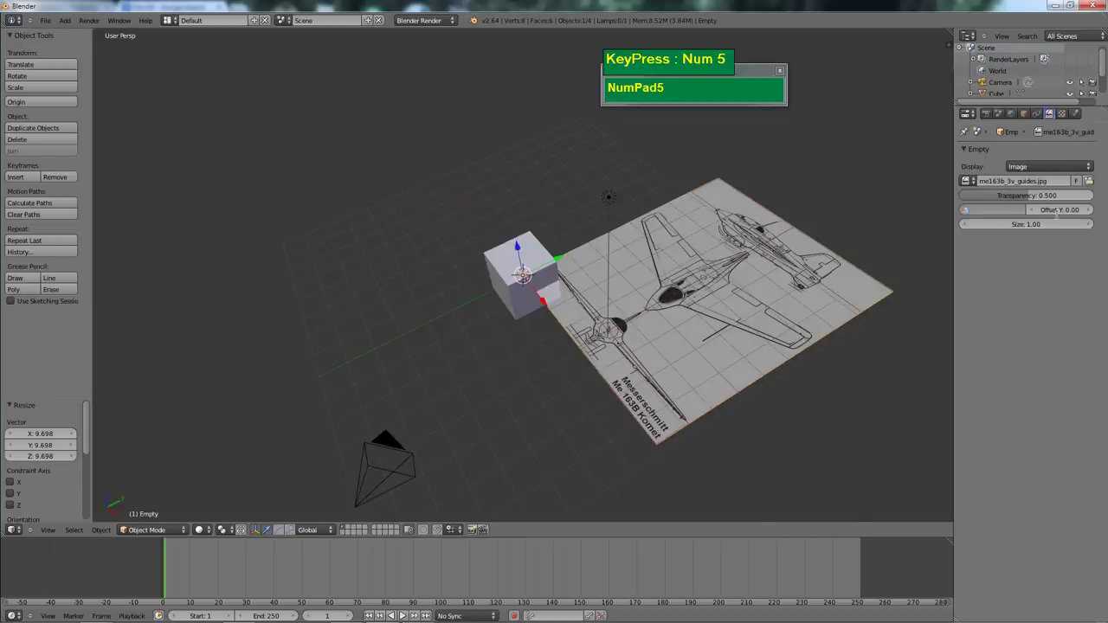
left_click(1065, 210)
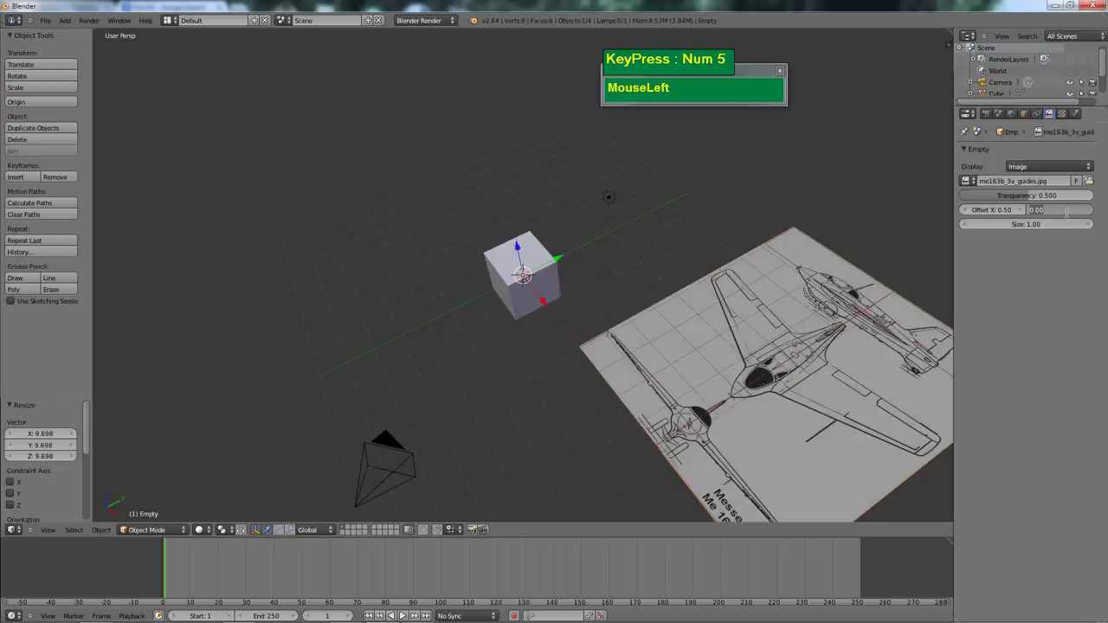
type(".")
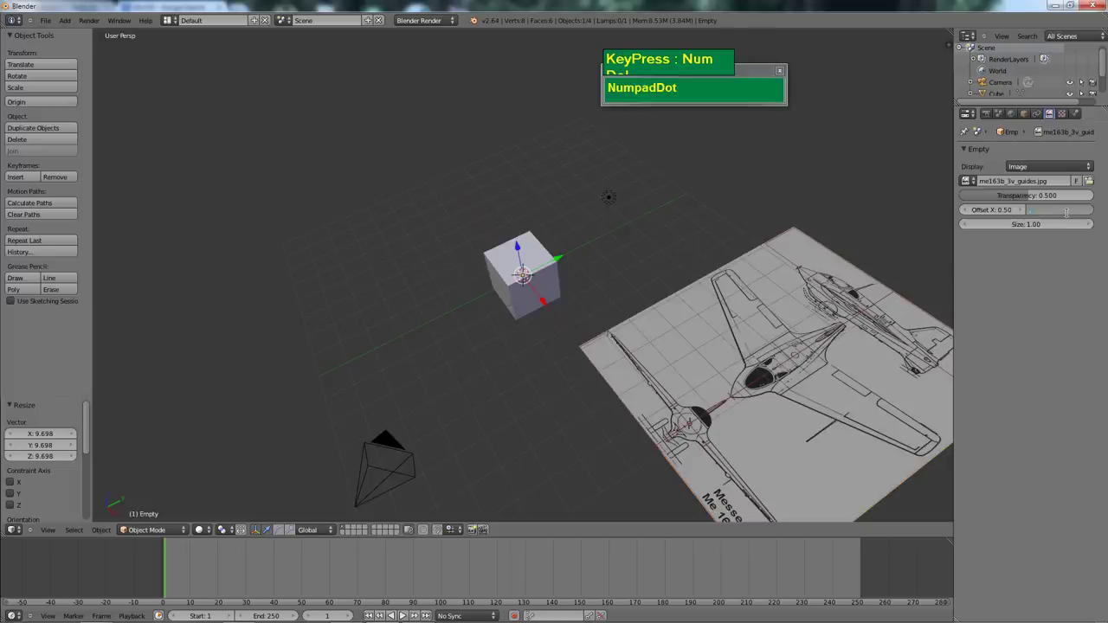
left_click(1002, 211)
type("-.5")
key("KP_Enter")
left_click(1054, 212)
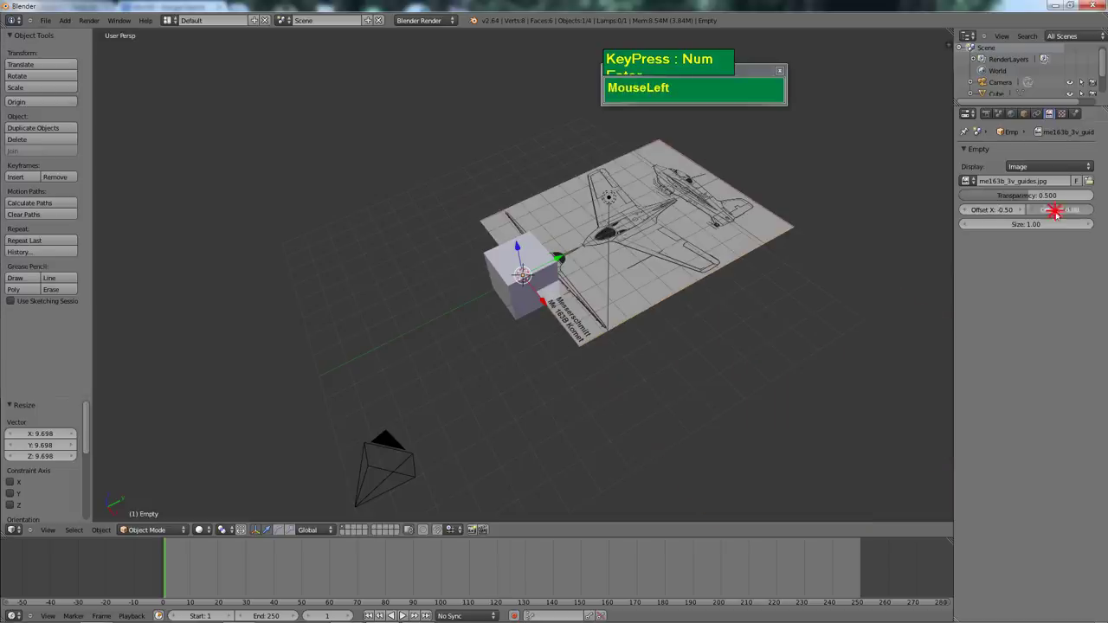
type("-0.5")
key("KP_Enter")
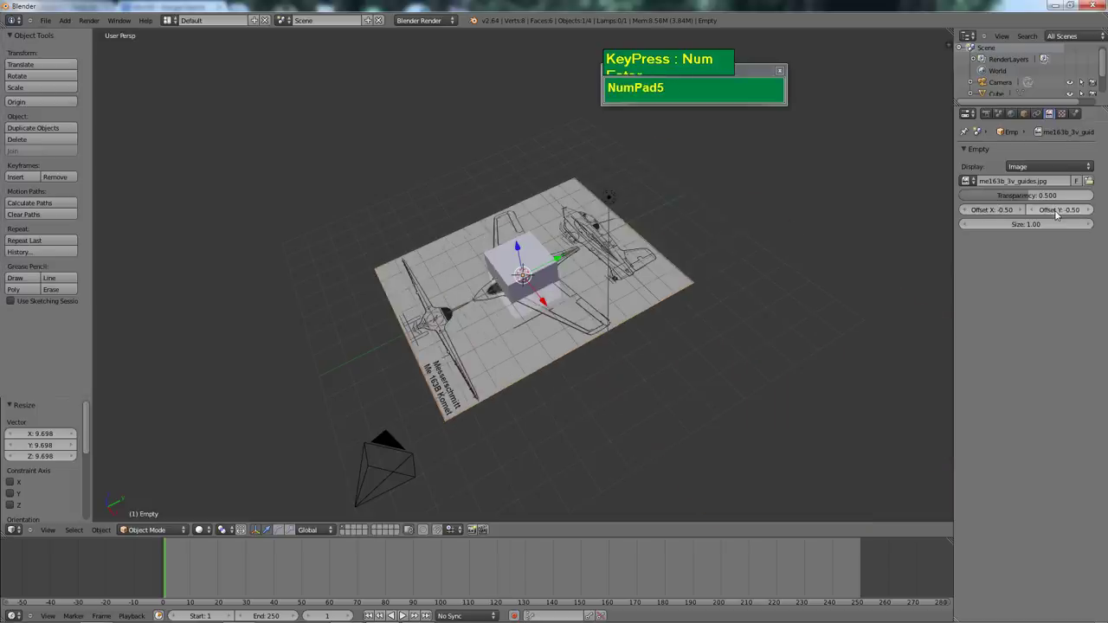
middle_click_drag(513, 325, 572, 260)
Delete the default cube
right_click(522, 286)
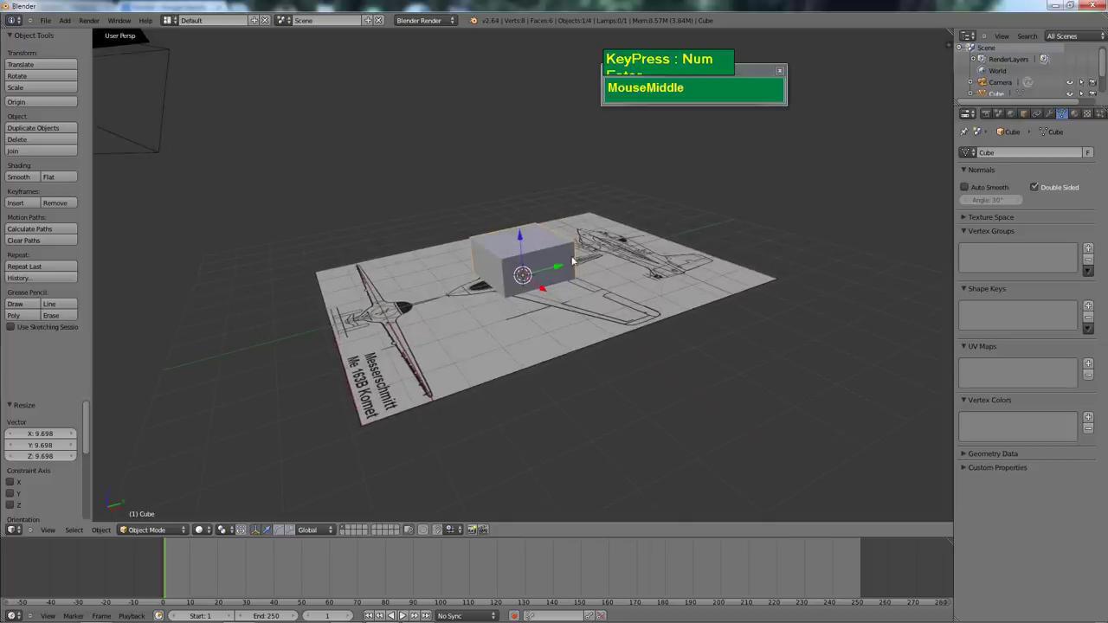
key("x")
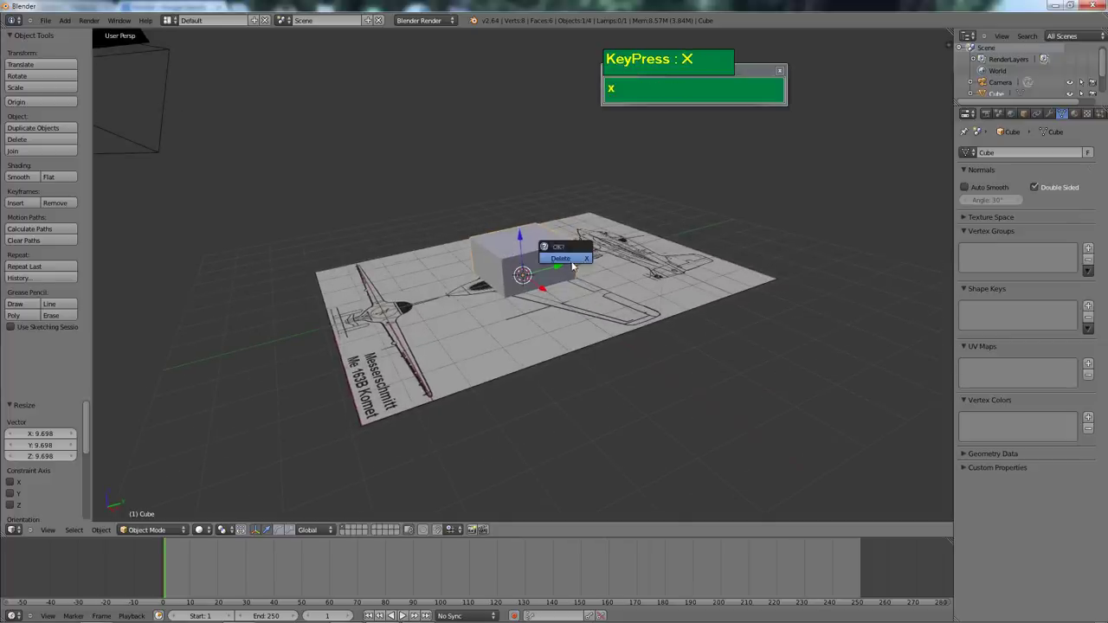
left_click(570, 260)
middle_click_drag(503, 302, 492, 344)
scroll(493, 346, "down", 3)
middle_click_drag(412, 334, 514, 296)
scroll(459, 334, "down", 1)
Scale the blueprint Empty by 1.650 and lower it 3.342 along Z below the grid
key("s")
right_click(550, 315)
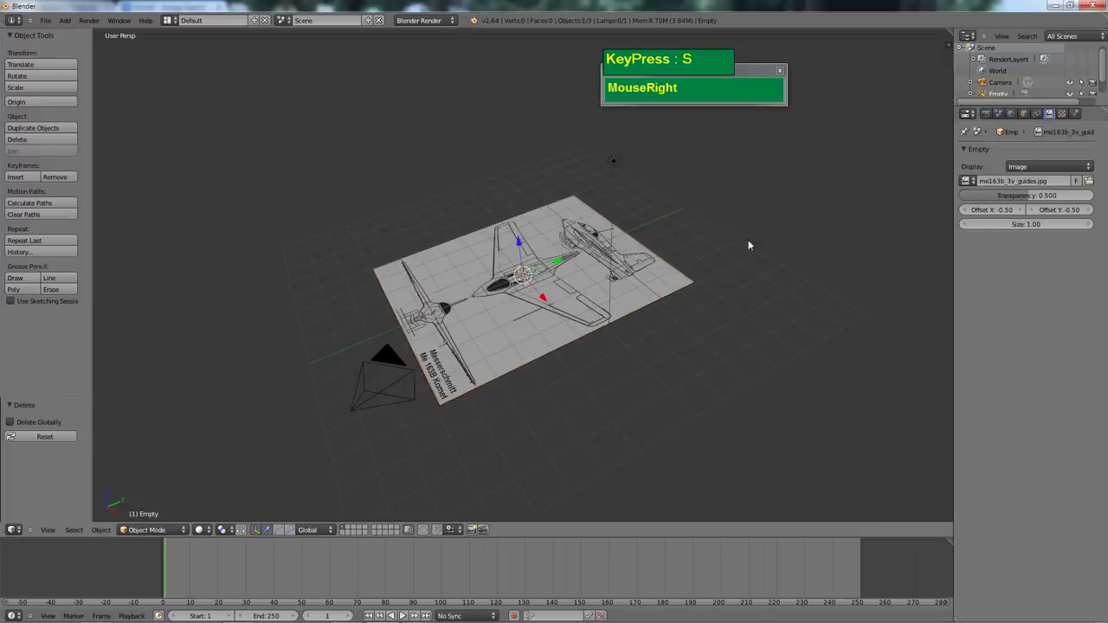
key("s")
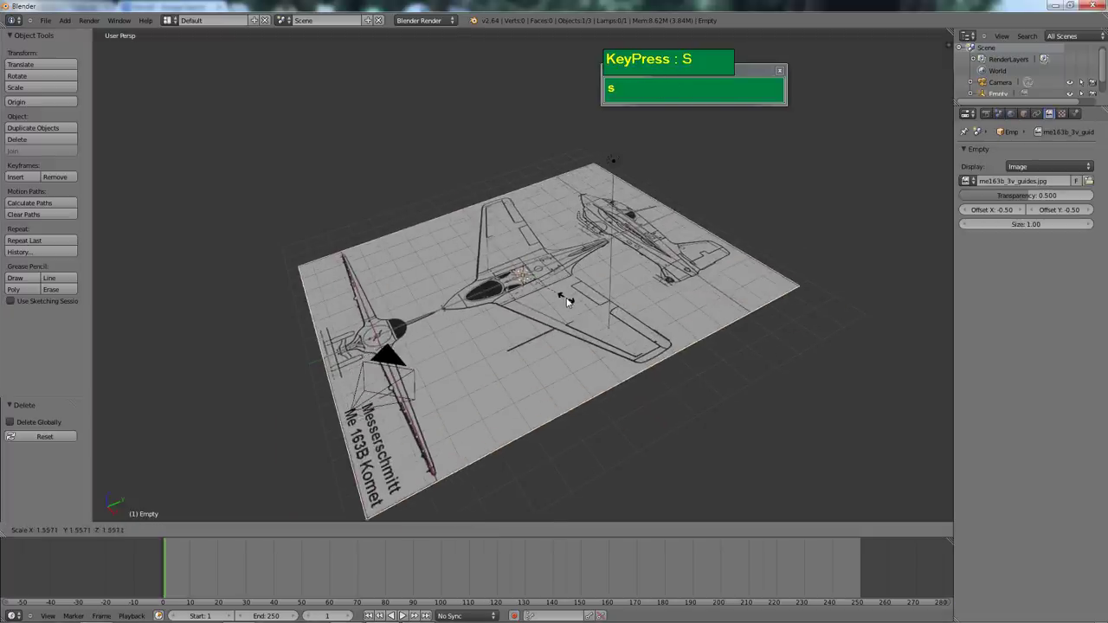
left_click(569, 303)
middle_click_drag(569, 303, 480, 318)
scroll(487, 323, "down", 2)
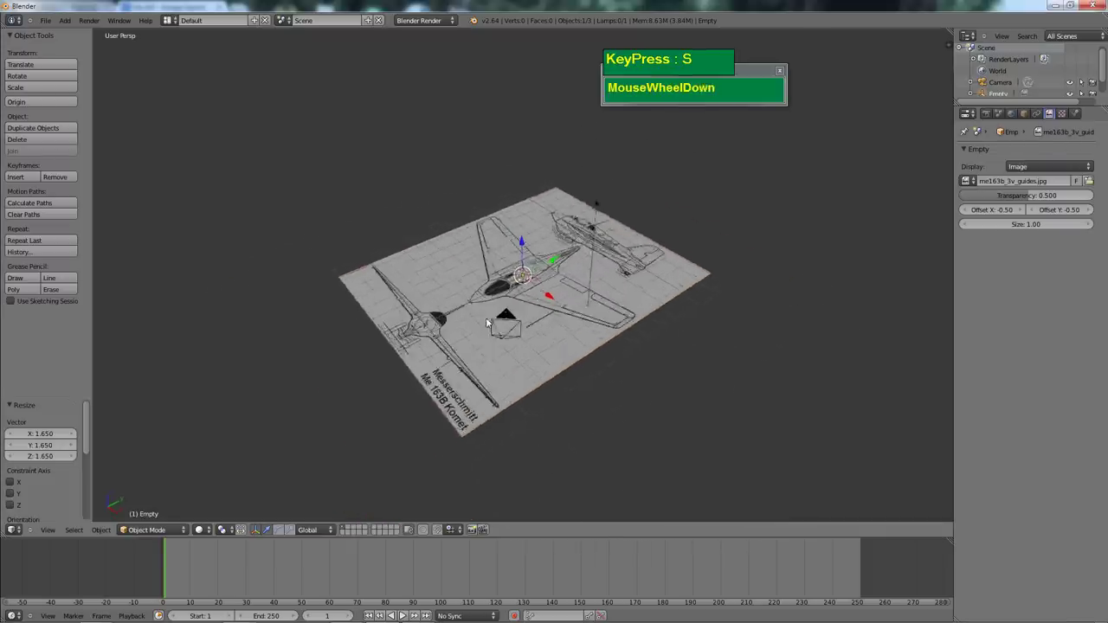
scroll(487, 323, "up", 1)
left_click_drag(523, 237, 522, 290)
middle_click_drag(522, 290, 553, 321)
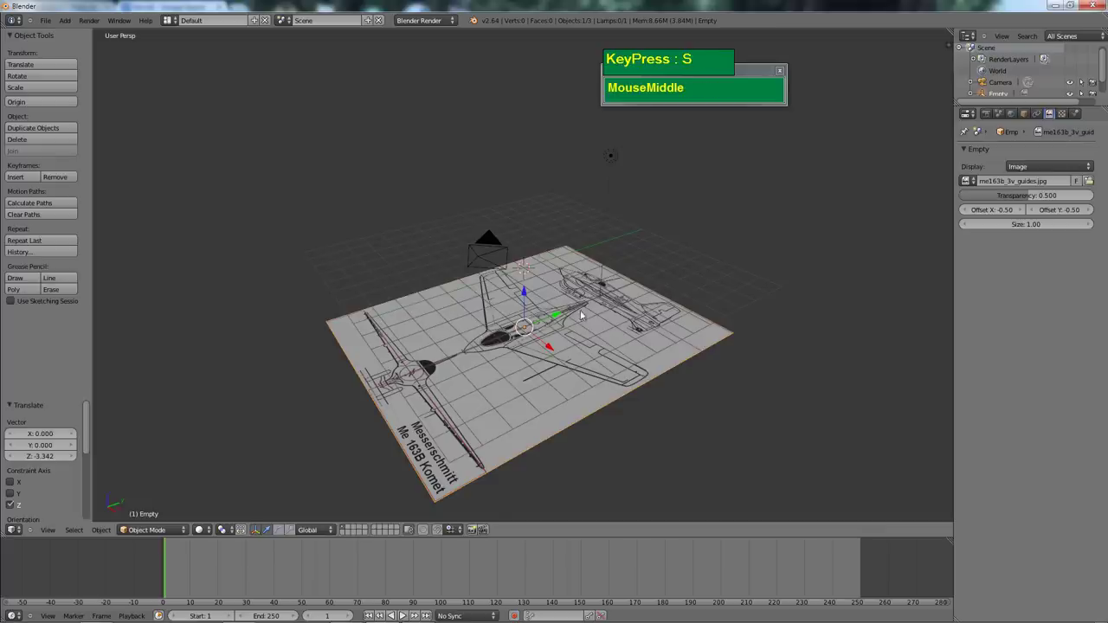
key("shift+d")
Move the duplicated blueprint to Y 5.876
right_click(577, 328)
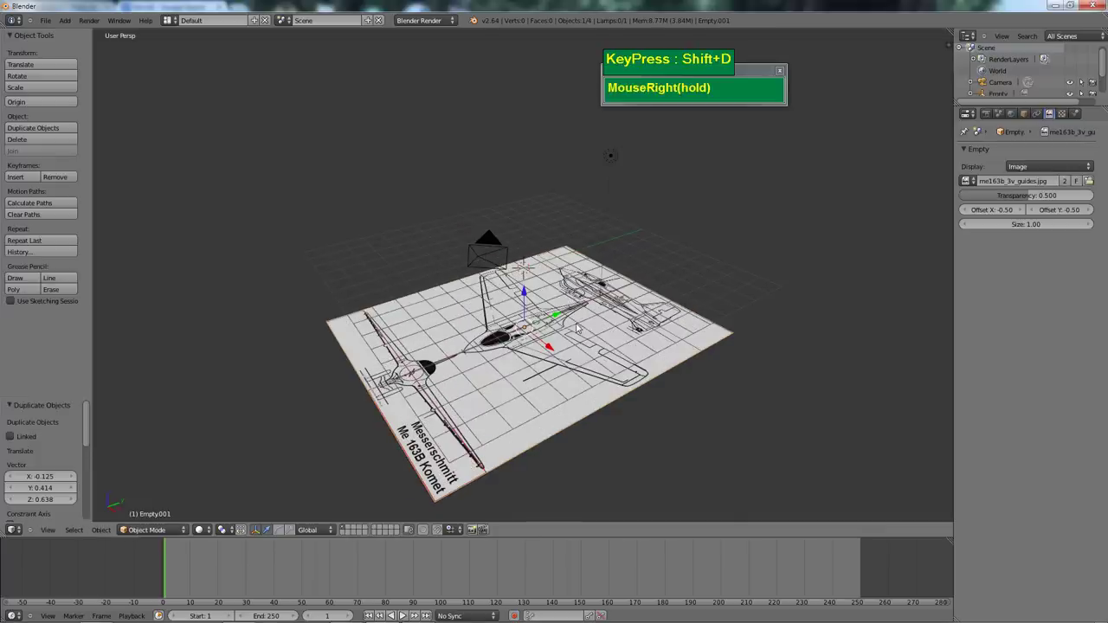
left_click_drag(523, 295, 648, 198)
middle_click_drag(521, 277, 583, 241)
scroll(529, 315, "up", 2)
scroll(525, 258, "up", 2)
scroll(525, 258, "up", 2)
scroll(585, 249, "down", 6)
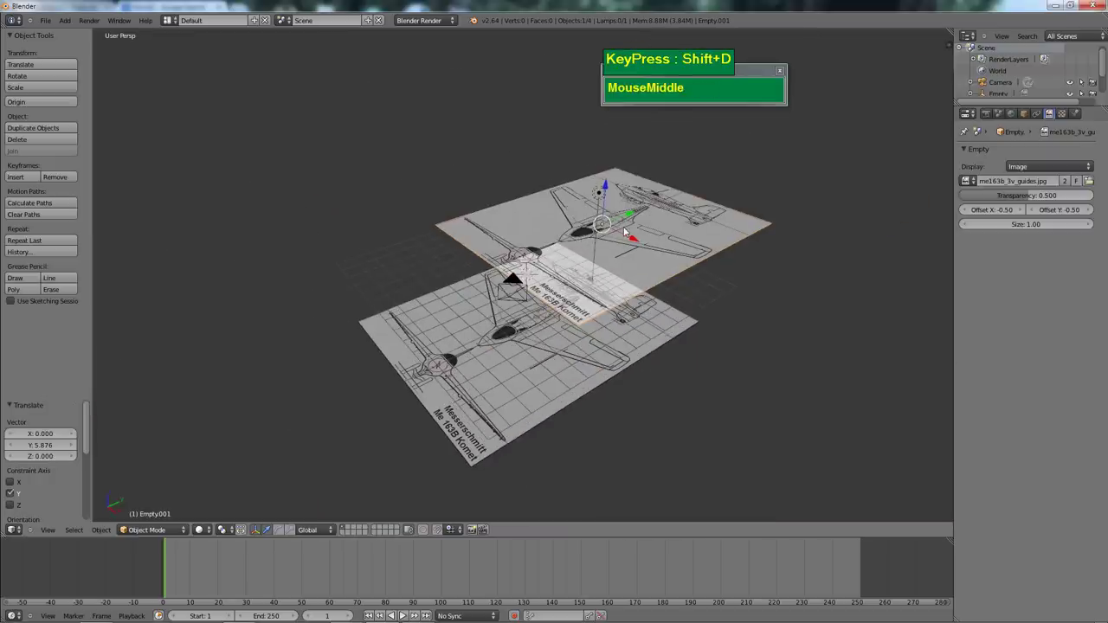
scroll(639, 241, "up", 2)
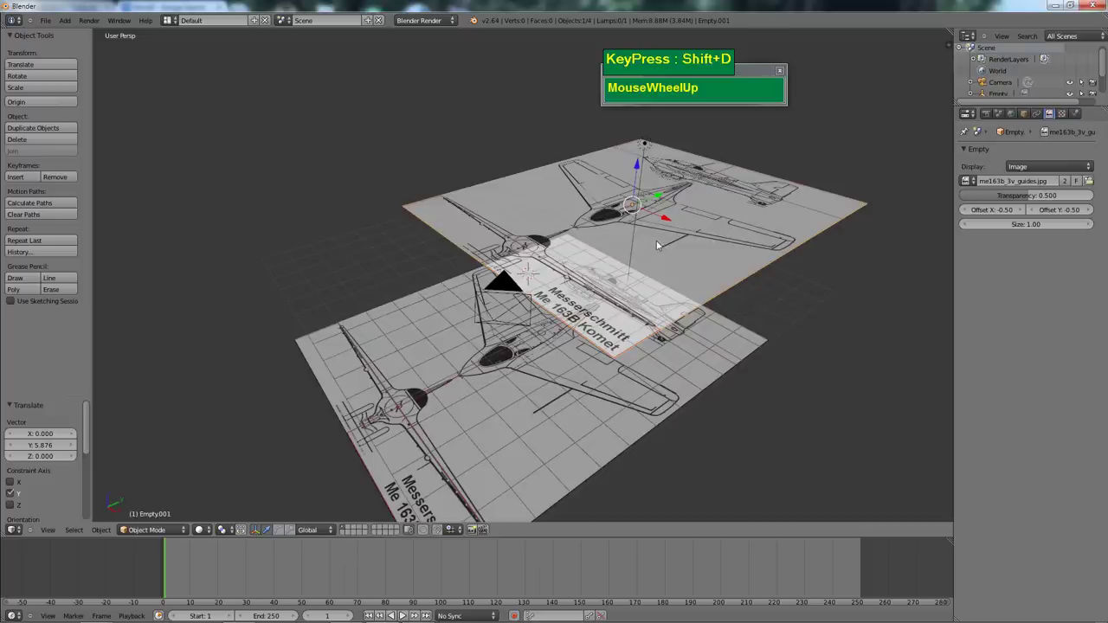
Rotate the copy 90° about X so it stands upright
key("r")
key("x")
key("9")
key("0")
left_click(665, 265)
scroll(664, 262, "down", 3)
middle_click_drag(665, 262, 643, 269)
scroll(656, 264, "up", 3)
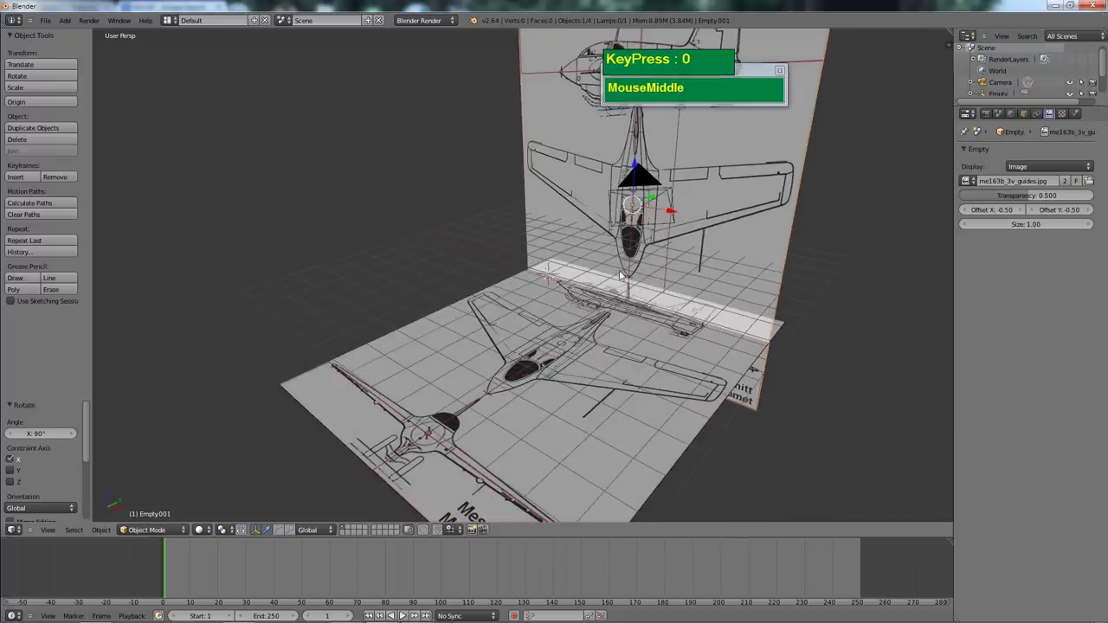
Raise the upright copy and fine-tune its height above the floor image
left_click_drag(635, 165, 639, 38)
scroll(678, 136, "up", 3)
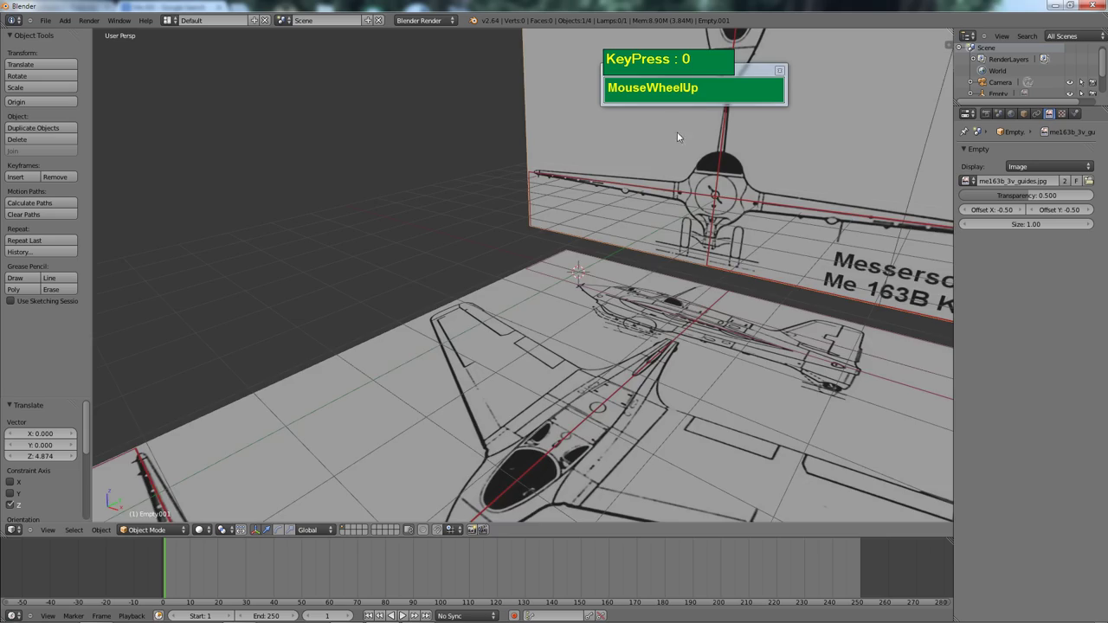
middle_click_drag(723, 202, 669, 241)
scroll(669, 241, "up", 2)
middle_click_drag(635, 237, 635, 227)
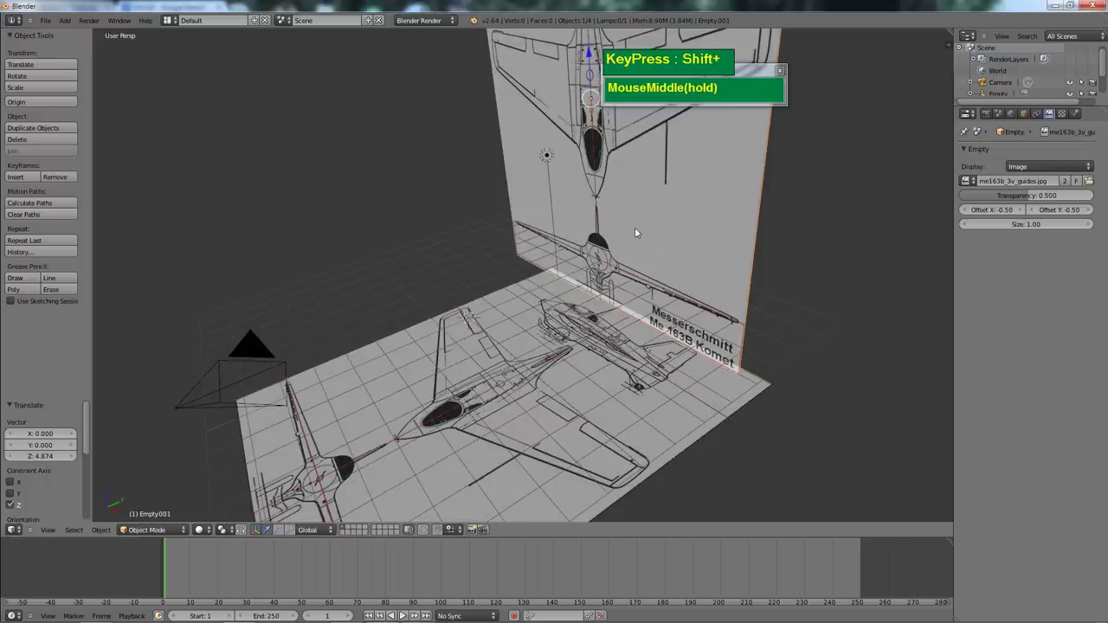
left_click_drag(589, 55, 586, 57, "shift")
middle_click_drag(585, 56, 563, 168)
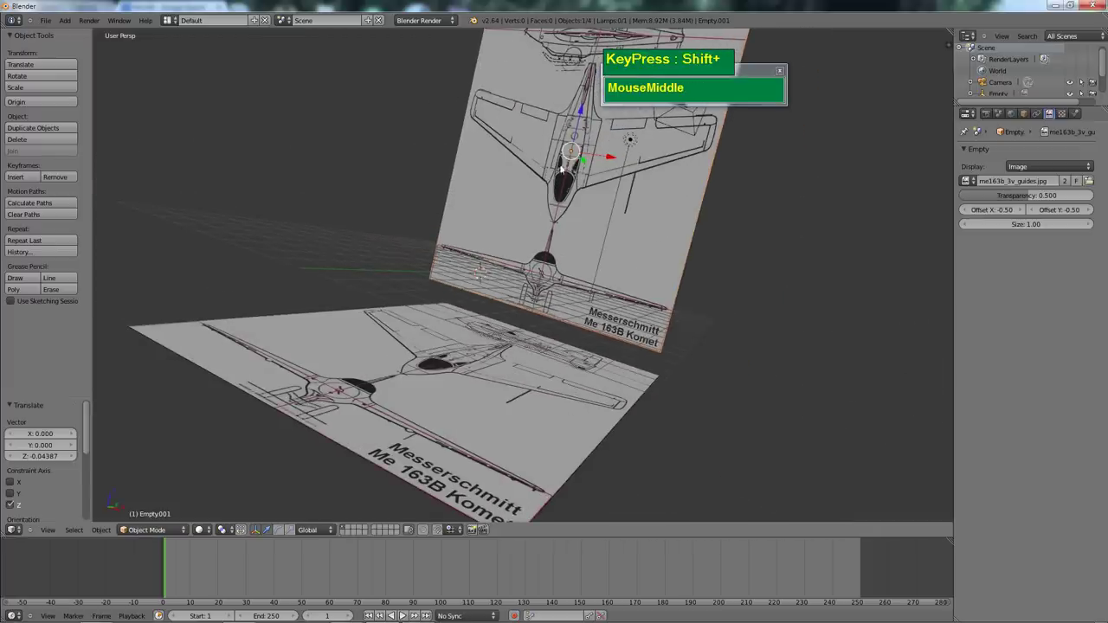
left_click_drag(580, 107, 462, 176, "shift")
middle_click_drag(463, 176, 425, 225)
scroll(425, 224, "down", 3)
scroll(388, 260, "up", 3)
middle_click_drag(388, 259, 684, 301)
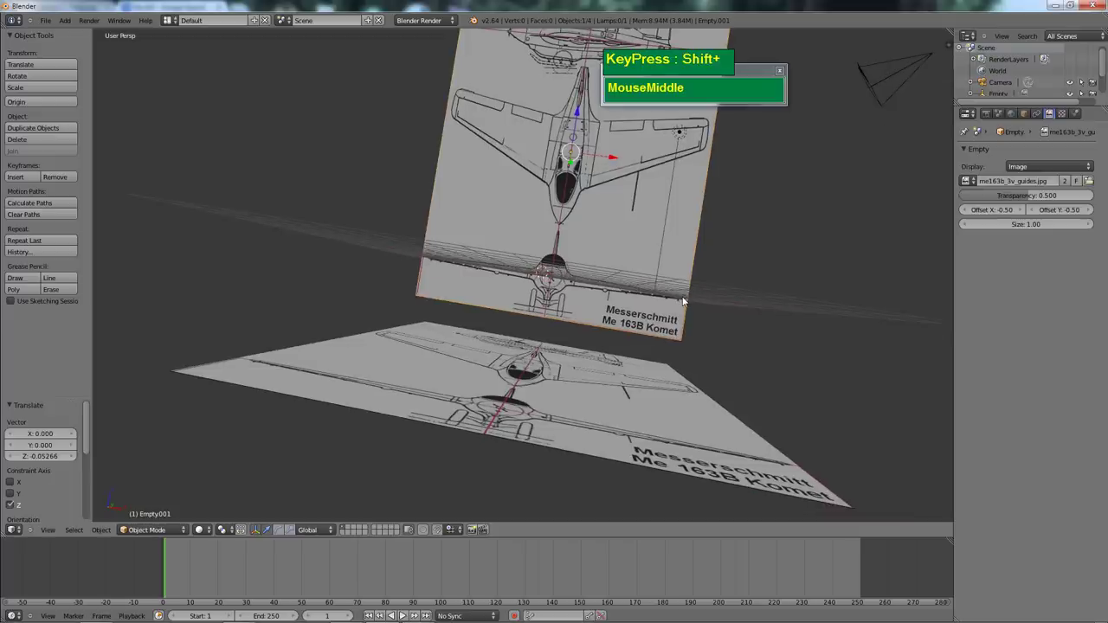
Switch to front orthographic view centred on the upright blueprint
key("KP_1")
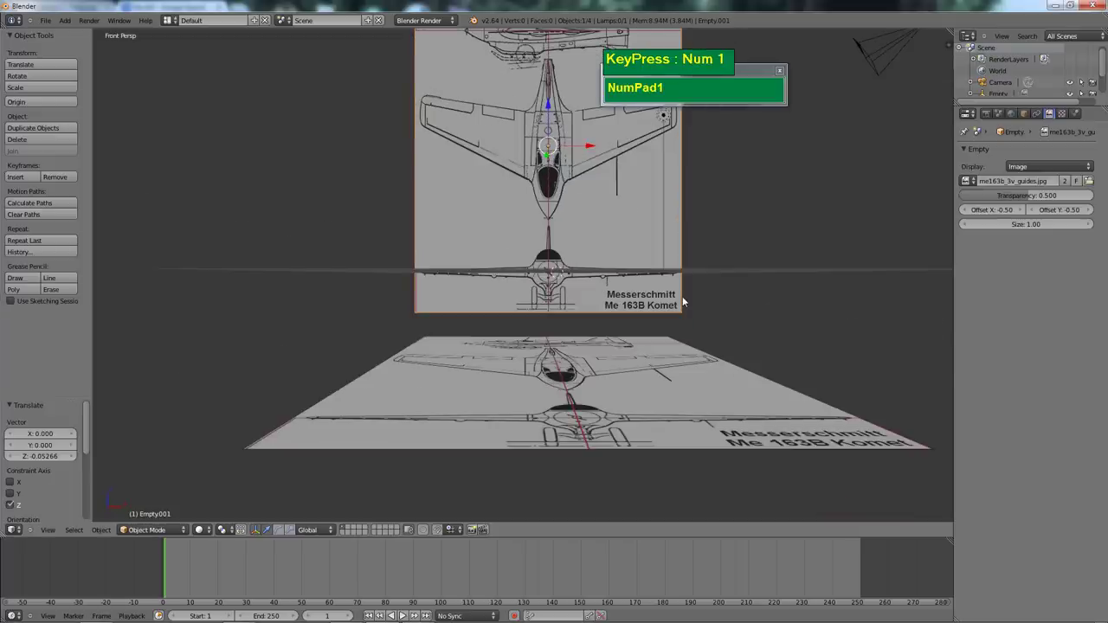
key("KP_5")
scroll(682, 300, "up", 3)
middle_click_drag(703, 277, 638, 346, "shift")
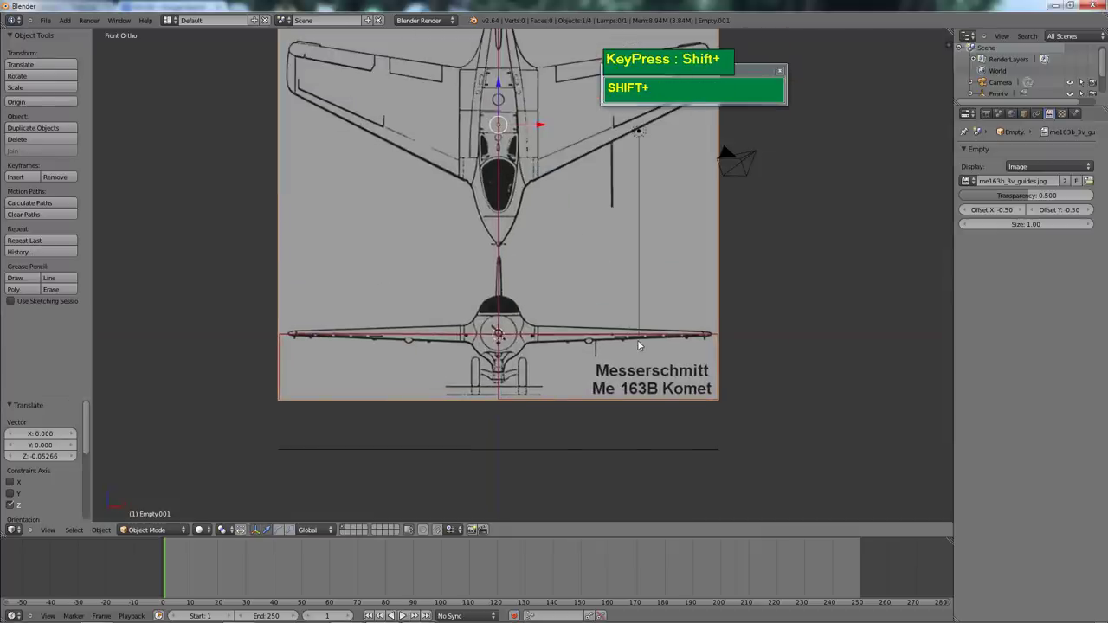
Lower the upright blueprint's transparency to 0.243 and adjust its height
left_click_drag(1027, 201, 983, 199, "shift")
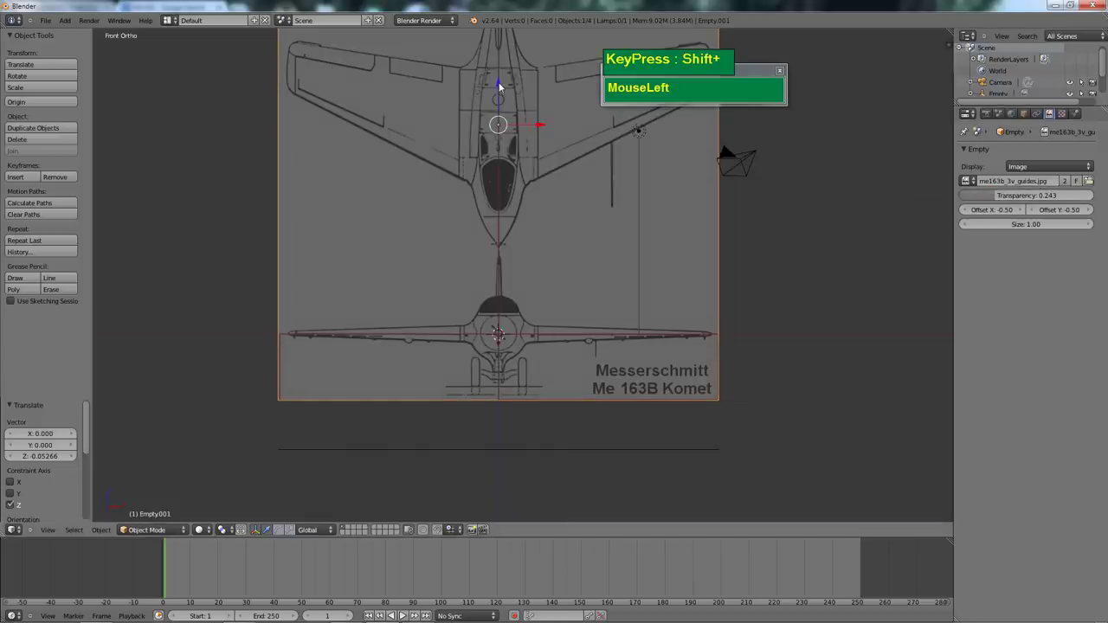
left_click_drag(500, 84, 500, 85, "shift")
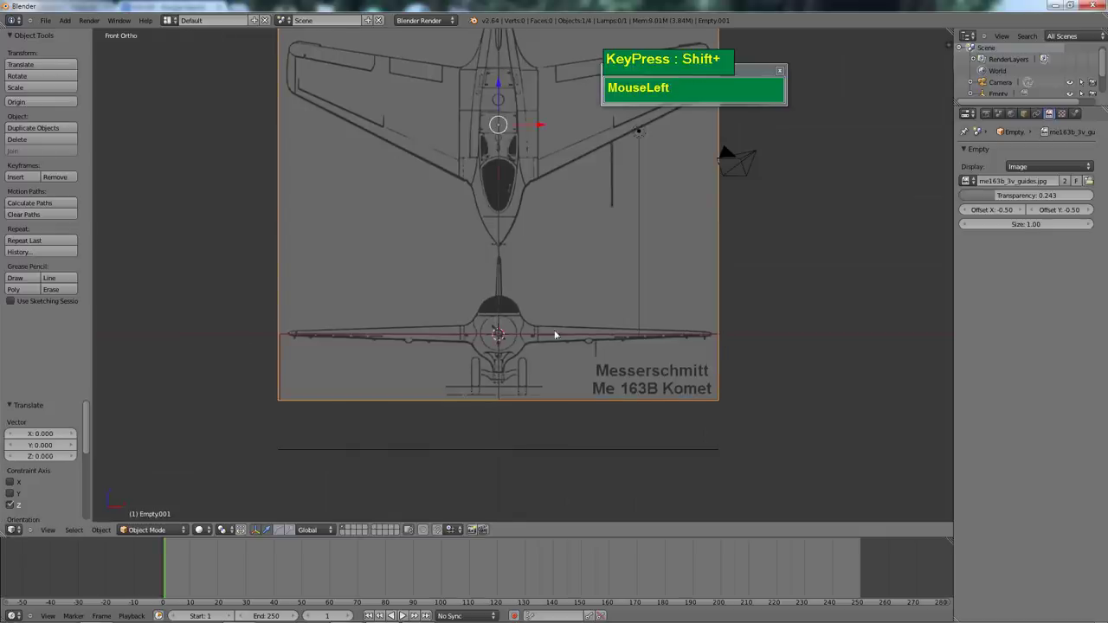
scroll(556, 335, "down", 8)
middle_click_drag(529, 259, 381, 307)
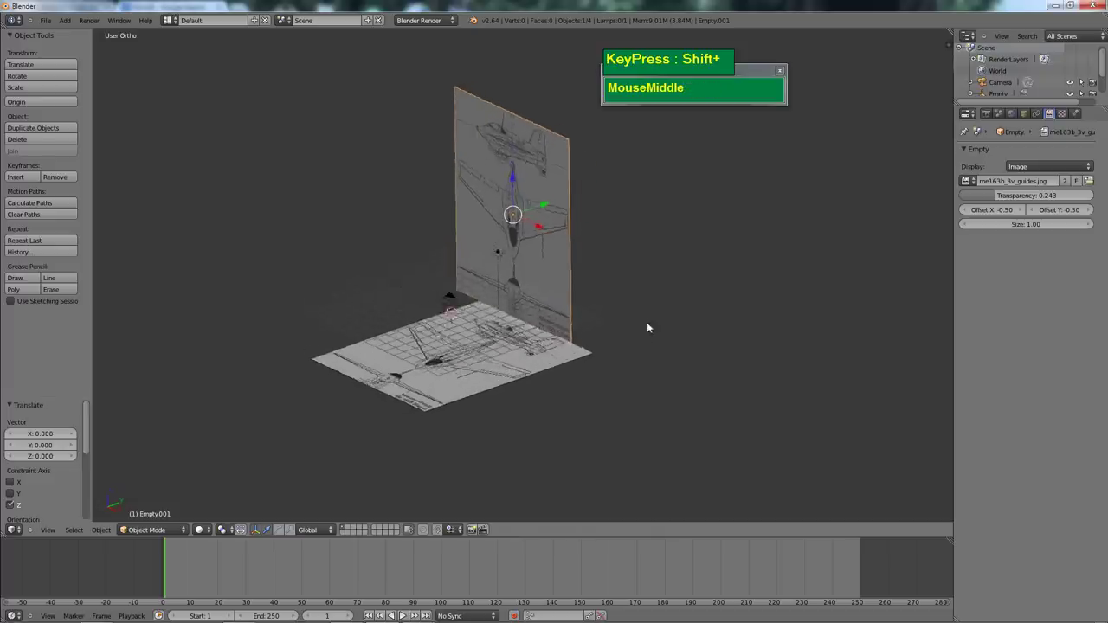
scroll(502, 297, "up", 3, "shift")
middle_click_drag(502, 297, 519, 251, "shift")
left_click(1045, 196)
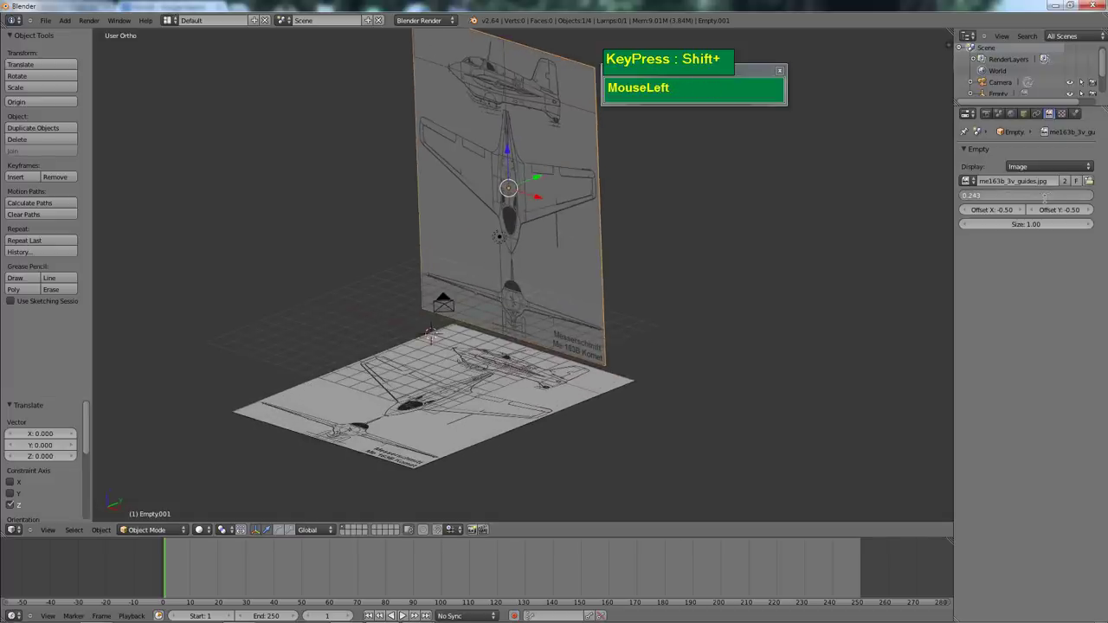
Set the upright blueprint's transparency back to 0.500
key("KP_Enter")
scroll(684, 171, "down", 2)
scroll(527, 185, "up", 1)
scroll(508, 223, "down", 2)
middle_click_drag(508, 223, 553, 227)
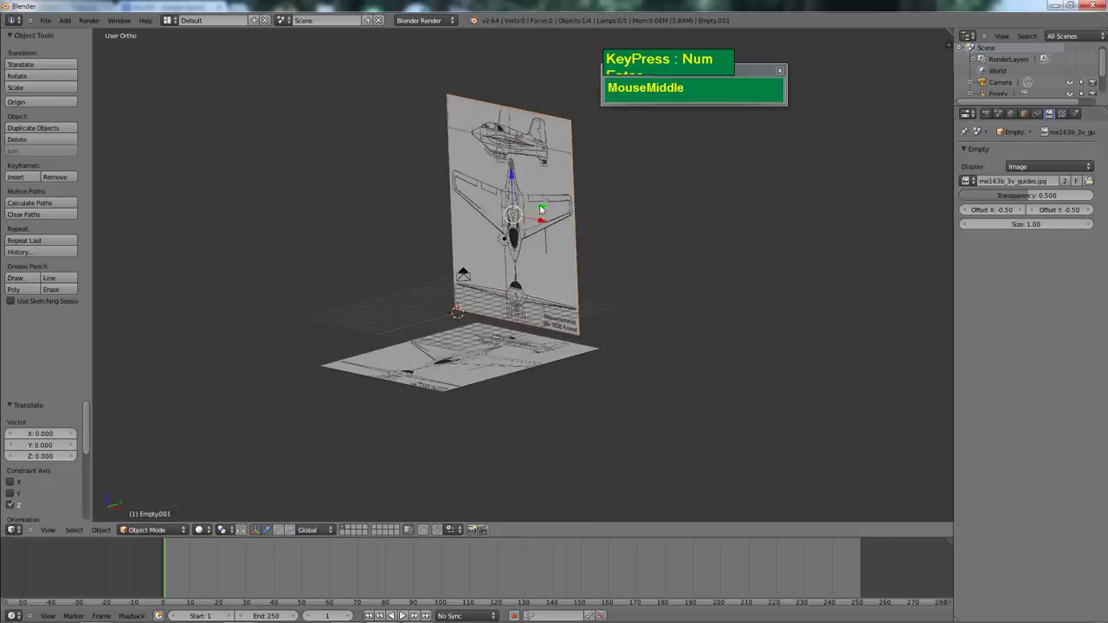
Duplicate it, move the copy -7.834 along Y, and rotate it 90° about Z
key("shift+d")
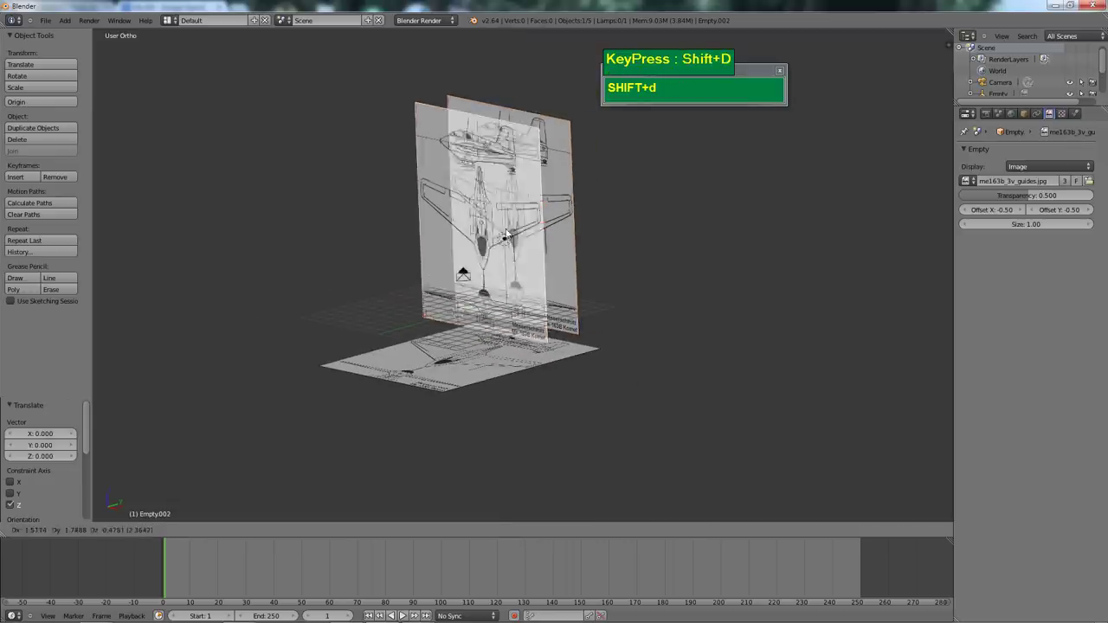
right_click(544, 227)
mouse_move(544, 210)
left_mouse_down()
mouse_move(515, 197)
mouse_move(515, 217)
mouse_move(453, 227)
mouse_move(467, 244)
left_mouse_up()
middle_click_drag(473, 265, 475, 298)
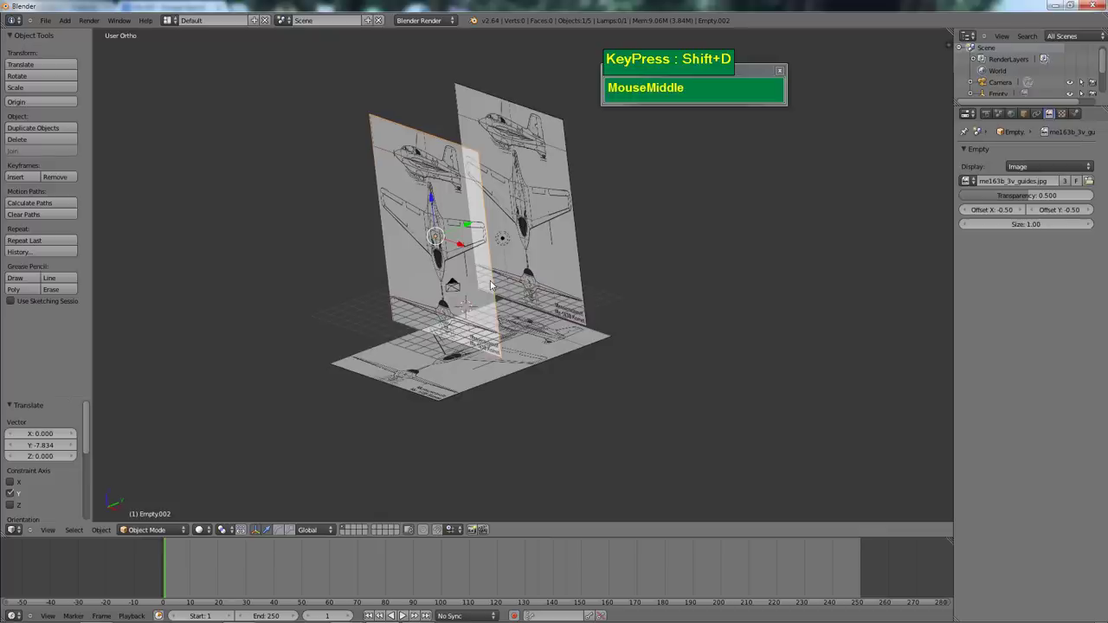
type("rz")
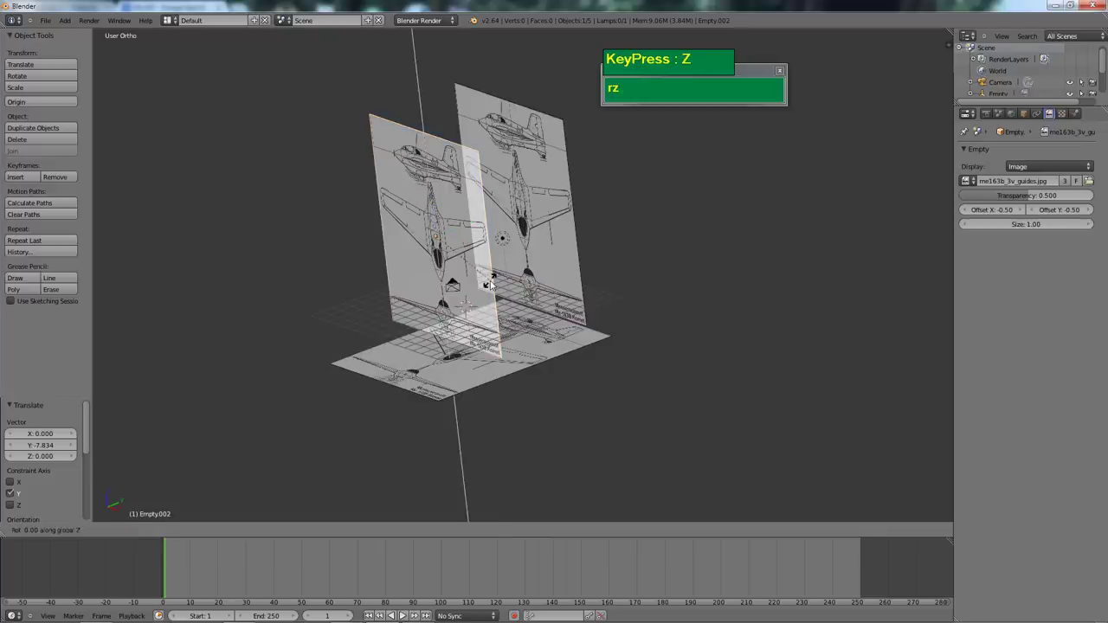
type("90")
left_click(490, 284)
middle_click_drag(474, 316, 472, 284)
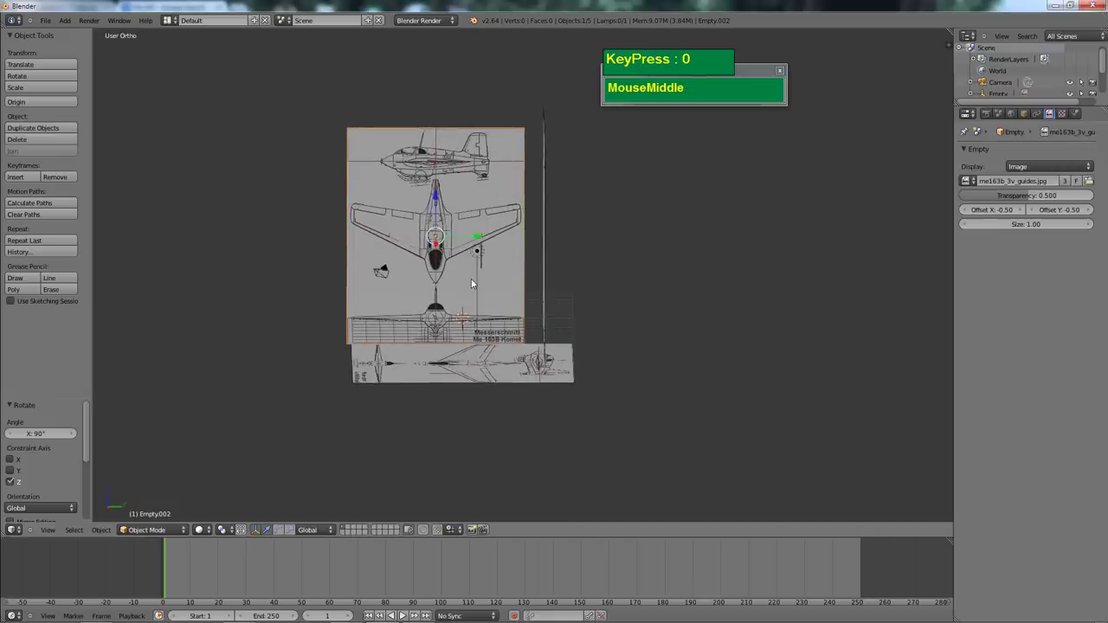
In right orthographic view, lower the Empty.002 blueprint plane 1.004 along Z
key("KP_3")
scroll(470, 284, "up", 3)
middle_click_drag(470, 284, 642, 300, "shift")
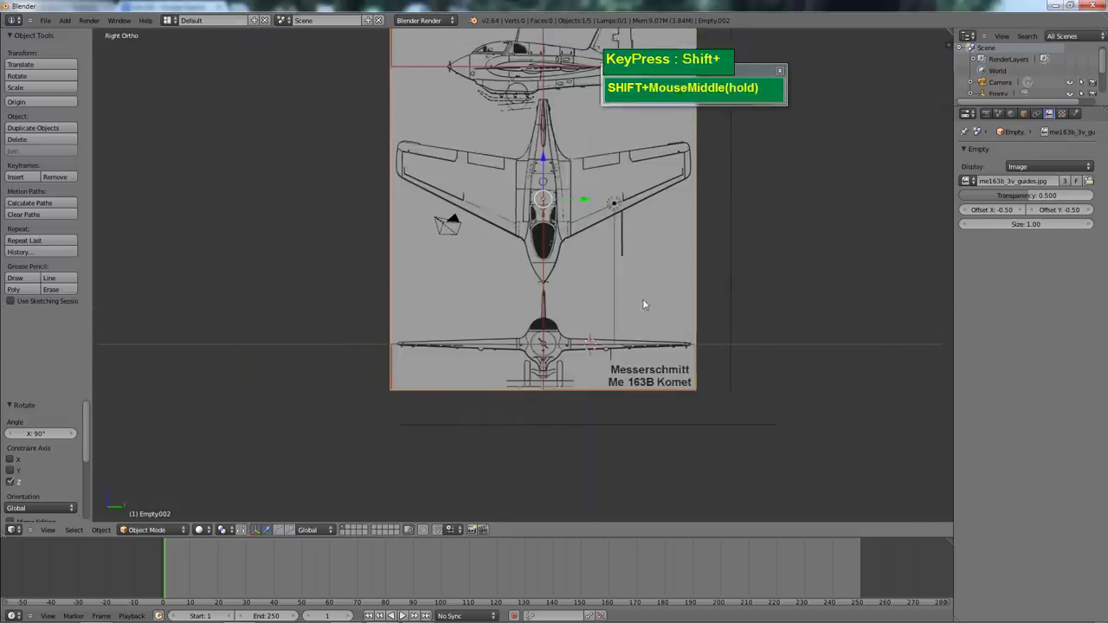
scroll(633, 319, "down", 3)
left_click_drag(535, 206, 527, 345, "shift")
scroll(578, 370, "up", 7)
middle_click_drag(579, 370, 574, 163, "shift")
scroll(563, 304, "down", 3)
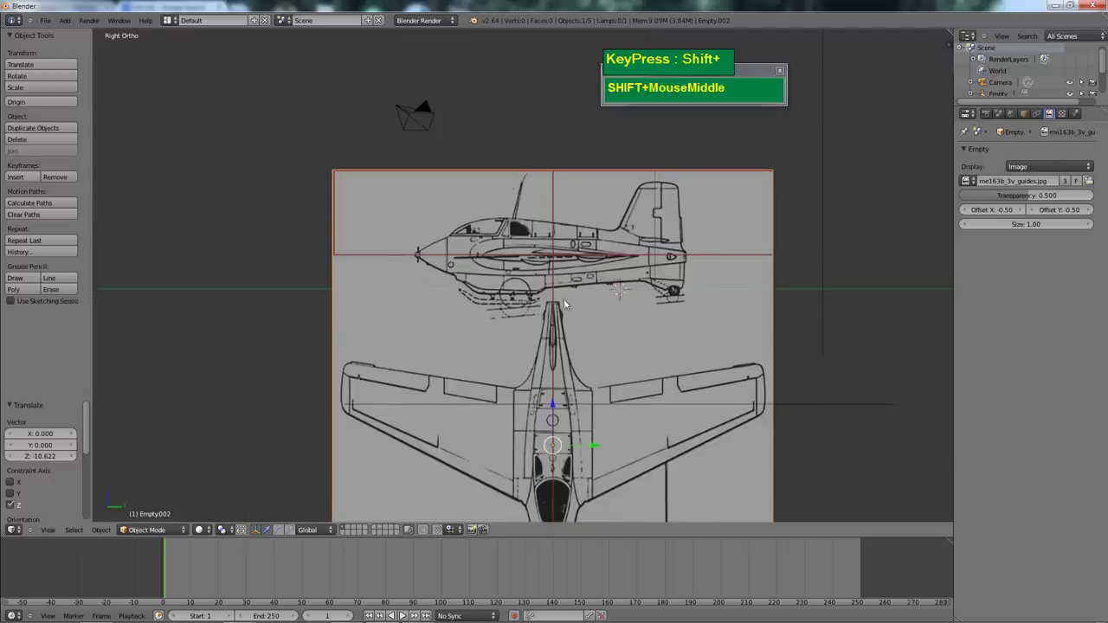
scroll(564, 305, "down", 2, "shift")
left_click_drag(551, 359, 545, 394, "shift")
scroll(579, 354, "down", 5)
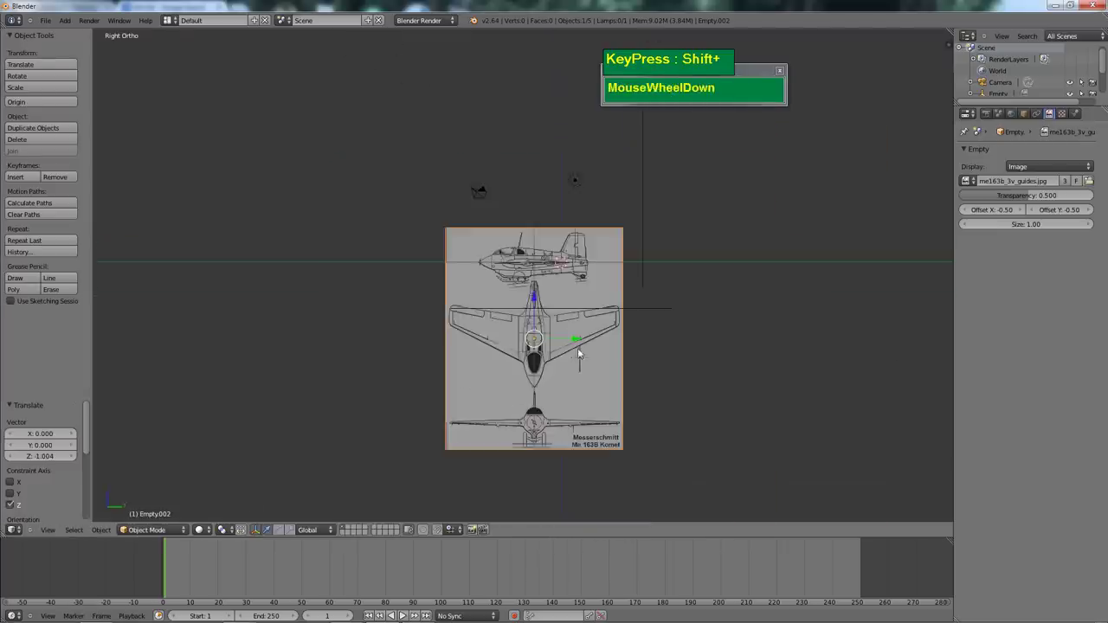
Shift Empty.002 7.447 units along negative X
middle_click_drag(492, 364, 559, 372)
scroll(483, 334, "up", 3)
scroll(559, 372, "up", 1)
left_click_drag(581, 415, 438, 386)
scroll(437, 386, "down", 2)
middle_click_drag(437, 385, 567, 368)
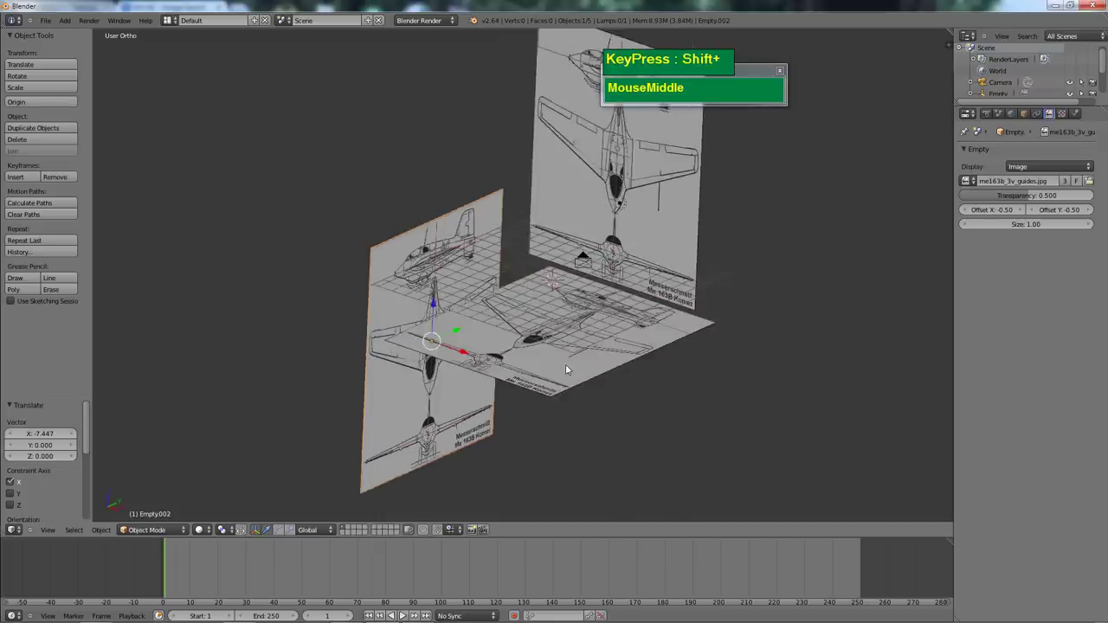
scroll(540, 354, "up", 3)
middle_click_drag(512, 346, 415, 347)
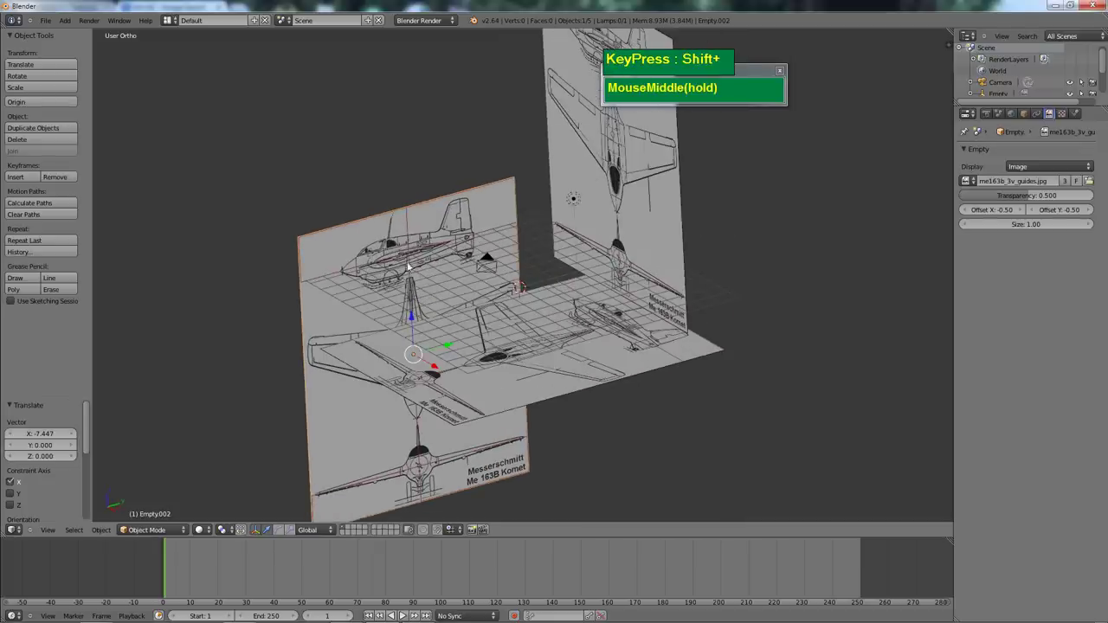
middle_click_drag(612, 154, 572, 315)
scroll(448, 268, "down", 2)
scroll(555, 325, "up", 2)
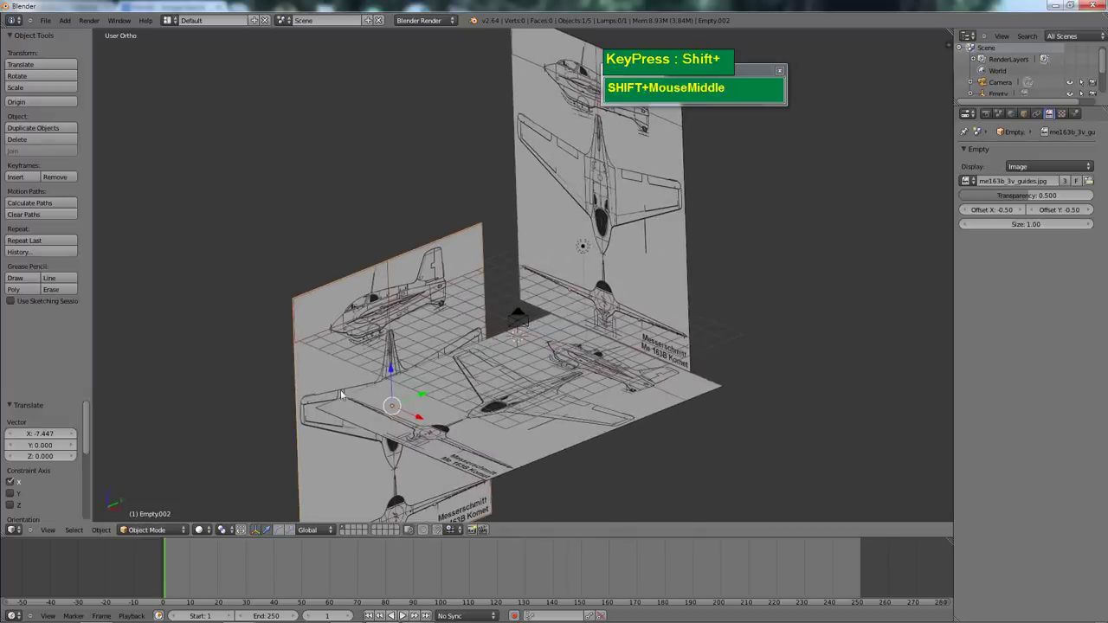
scroll(512, 336, "down", 2)
middle_click_drag(512, 336, 466, 326, "shift")
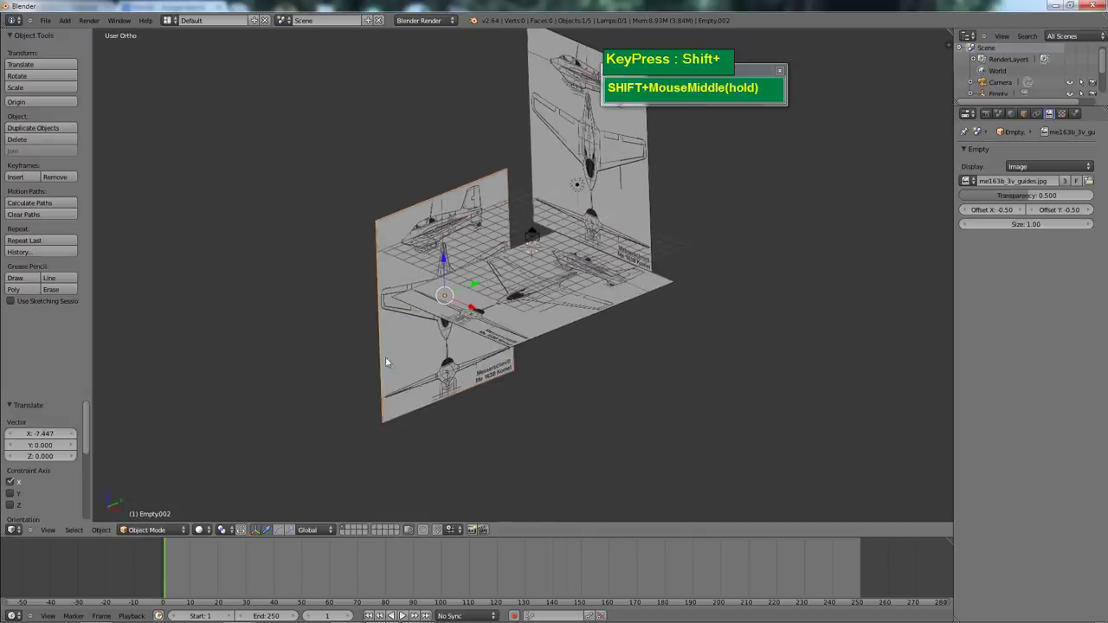
middle_click_drag(628, 298, 500, 299)
key("KP_1")
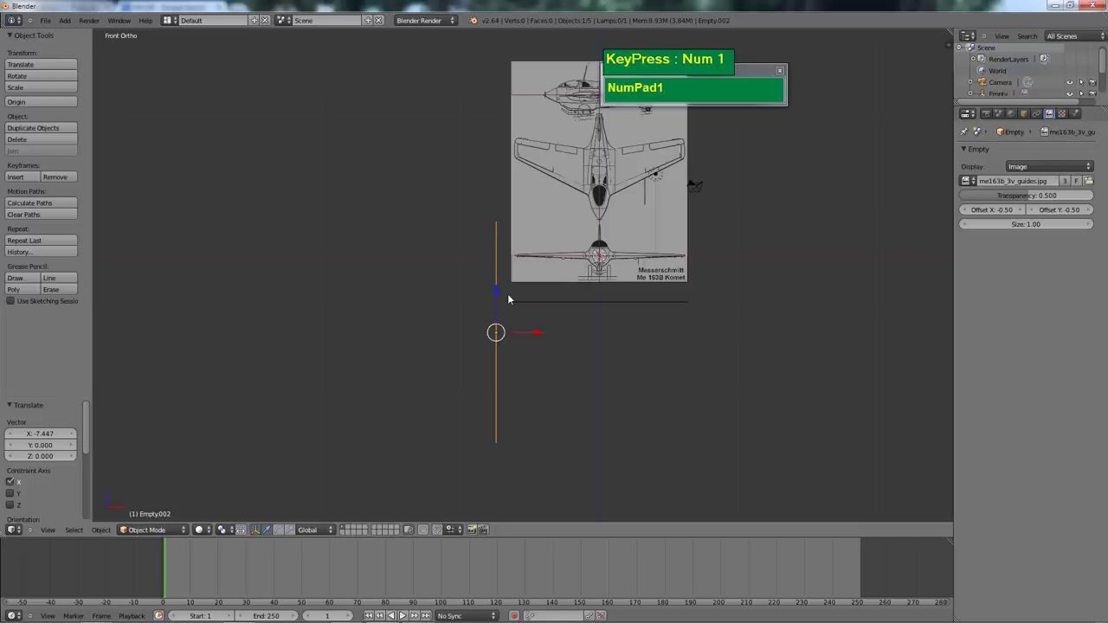
key("KP_3")
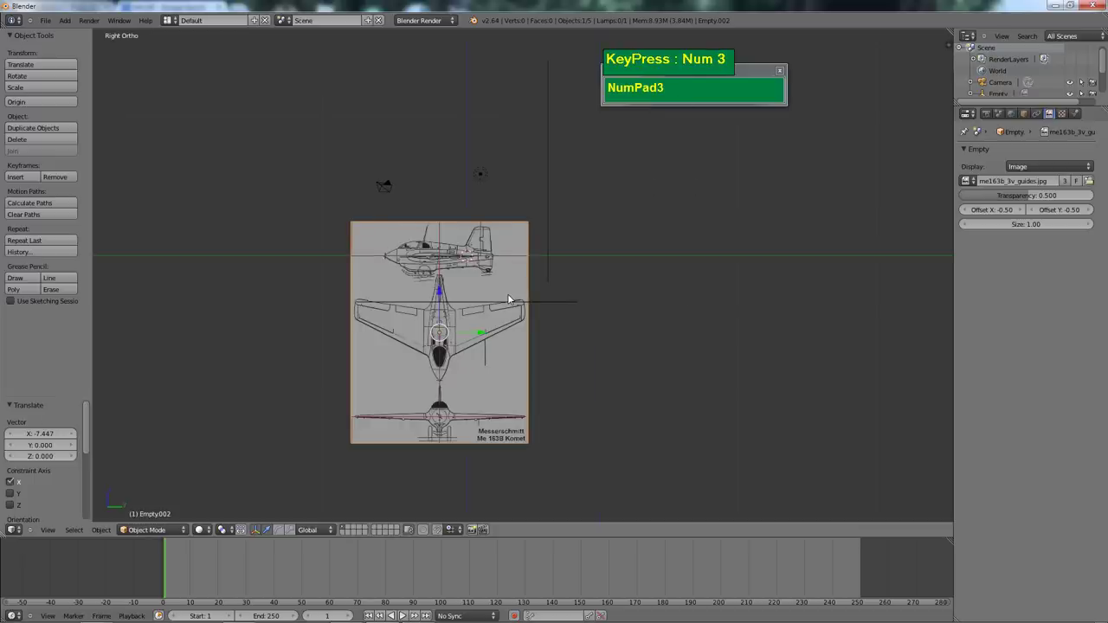
key("KP_1")
key("KP_3")
key("KP_1")
key("KP_7")
key("KP_3")
key("KP_1")
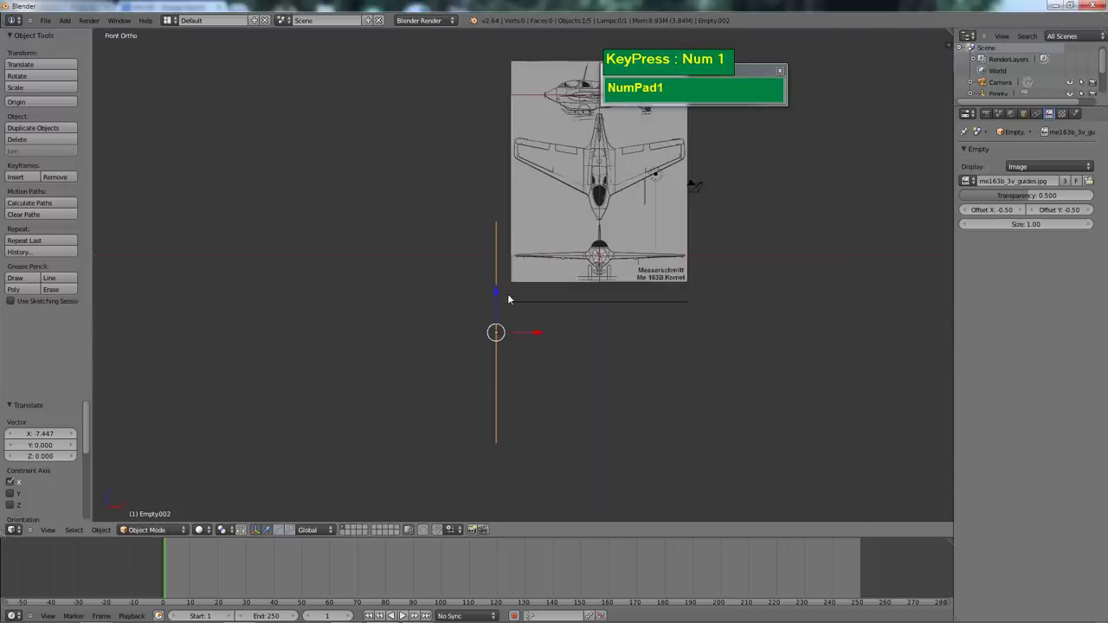
scroll(506, 300, "down", 2)
middle_click_drag(506, 303, 560, 389)
Slide the Empty image plane along one axis and check its new position
right_click(543, 418)
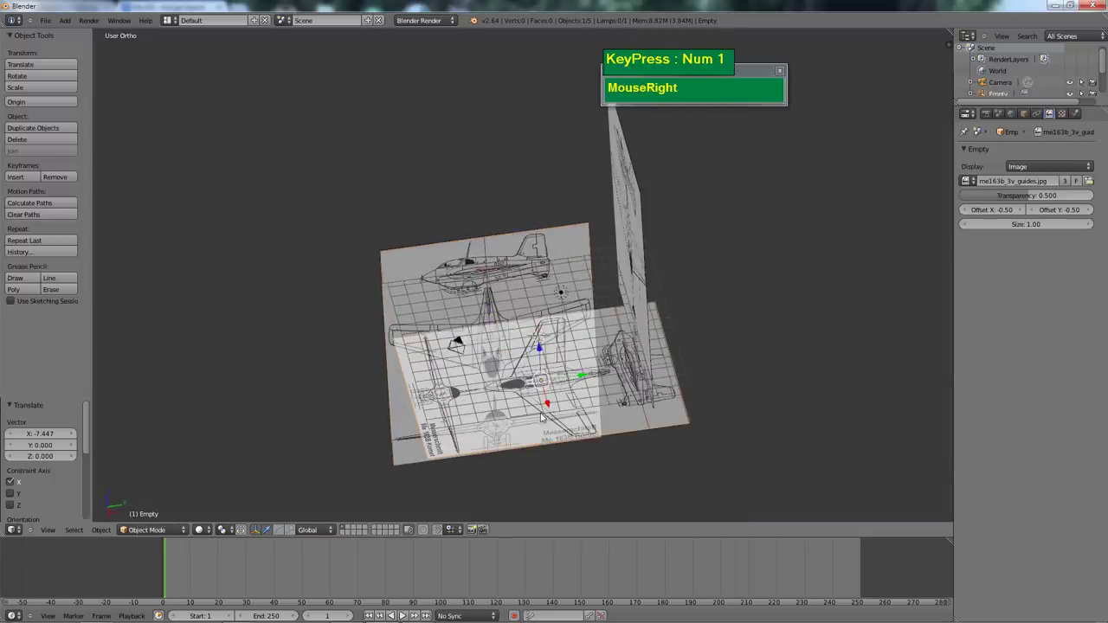
middle_click_drag(543, 347, 559, 355)
mouse_move(538, 342)
left_mouse_down()
mouse_move(527, 257)
mouse_move(530, 347)
left_mouse_up()
middle_click_drag(530, 347, 499, 361)
Move the vertical Empty.002 reference plane along X and Y
right_click(476, 280)
left_click_drag(474, 378, 525, 445)
middle_click_drag(525, 445, 550, 421)
left_click_drag(551, 414, 592, 420)
scroll(593, 421, "up", 4)
middle_click_drag(592, 421, 571, 353, "shift")
Adjust Empty.002's height along Z and shift it left along X
left_click_drag(527, 444, 529, 448)
middle_click_drag(529, 448, 504, 384)
scroll(598, 437, "down", 3)
scroll(505, 384, "up", 2)
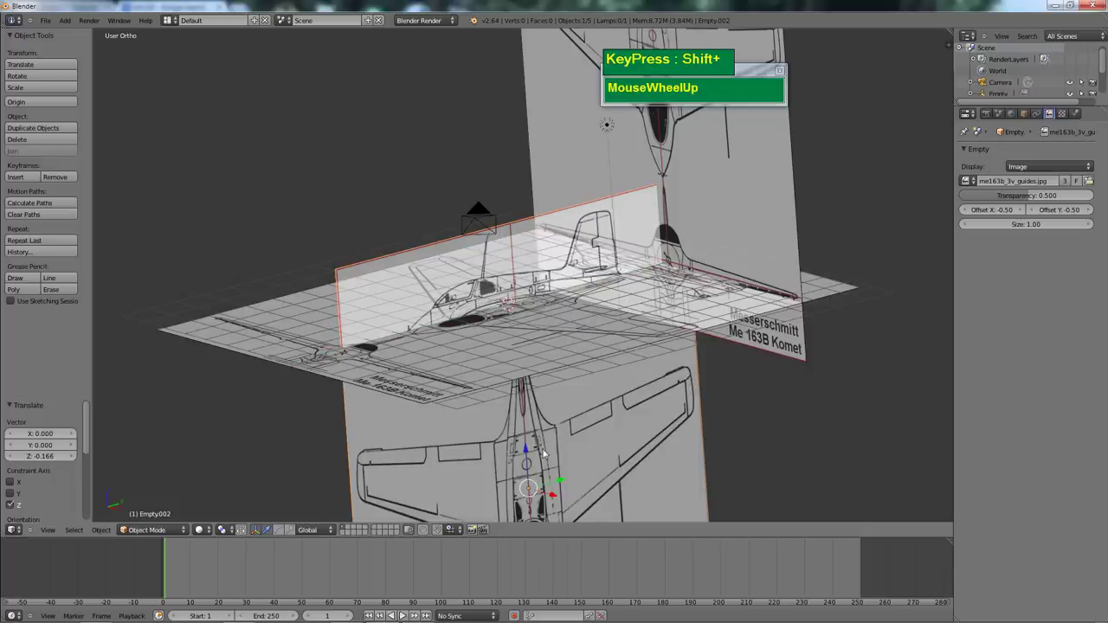
left_click_drag(526, 448, 525, 448, "shift")
middle_click_drag(526, 448, 543, 414, "shift")
left_click_drag(551, 391, 442, 346, "shift")
Lower the horizontal Empty plane to Z -6.382 and check all three planes
right_click(526, 316)
left_click_drag(510, 260, 512, 359, "shift")
middle_click_drag(510, 340, 757, 255)
middle_click_drag(577, 239, 606, 286)
scroll(665, 290, "up", 3)
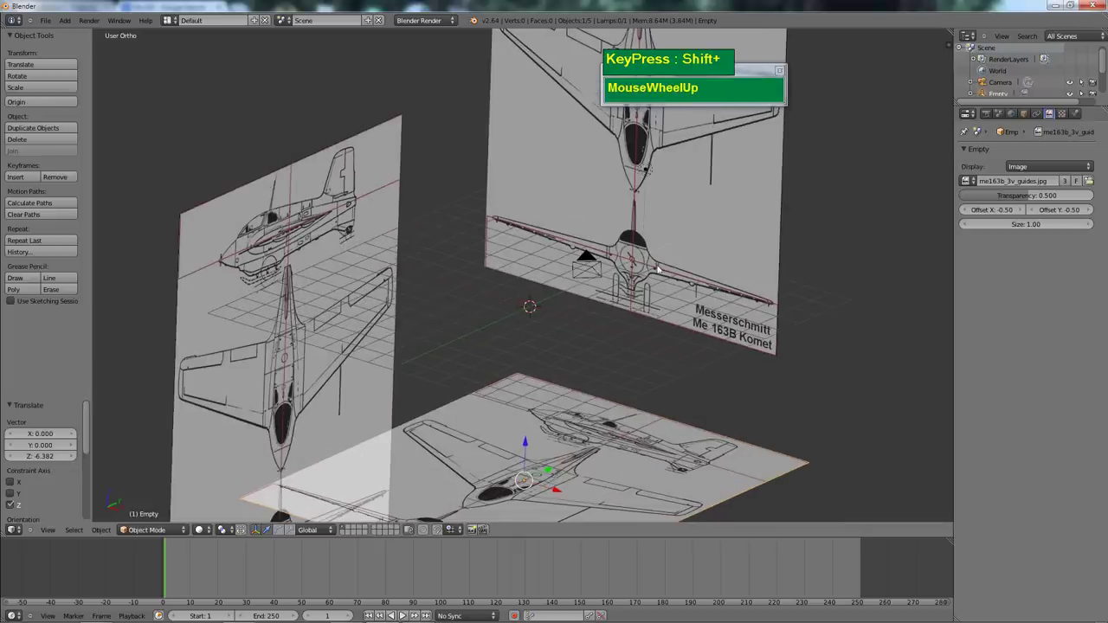
middle_click_drag(566, 234, 554, 338)
scroll(577, 284, "down", 2)
Compare front and right views, then raise Empty.002 to Z 0.145
key("KP_1")
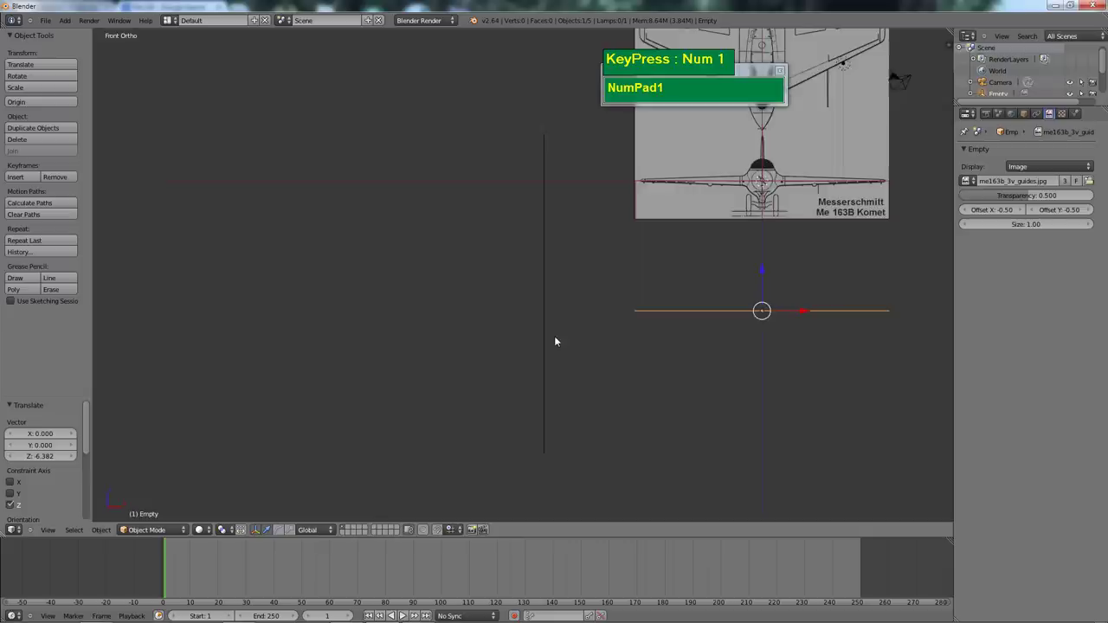
key("KP_3")
key("KP_1")
key("KP_3")
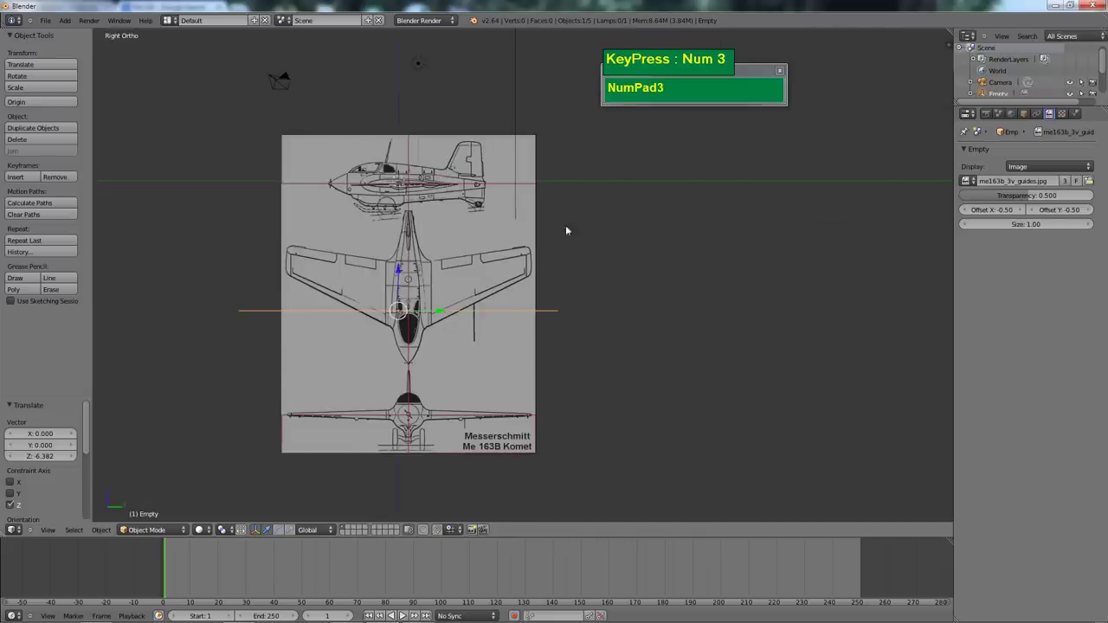
right_click(442, 245)
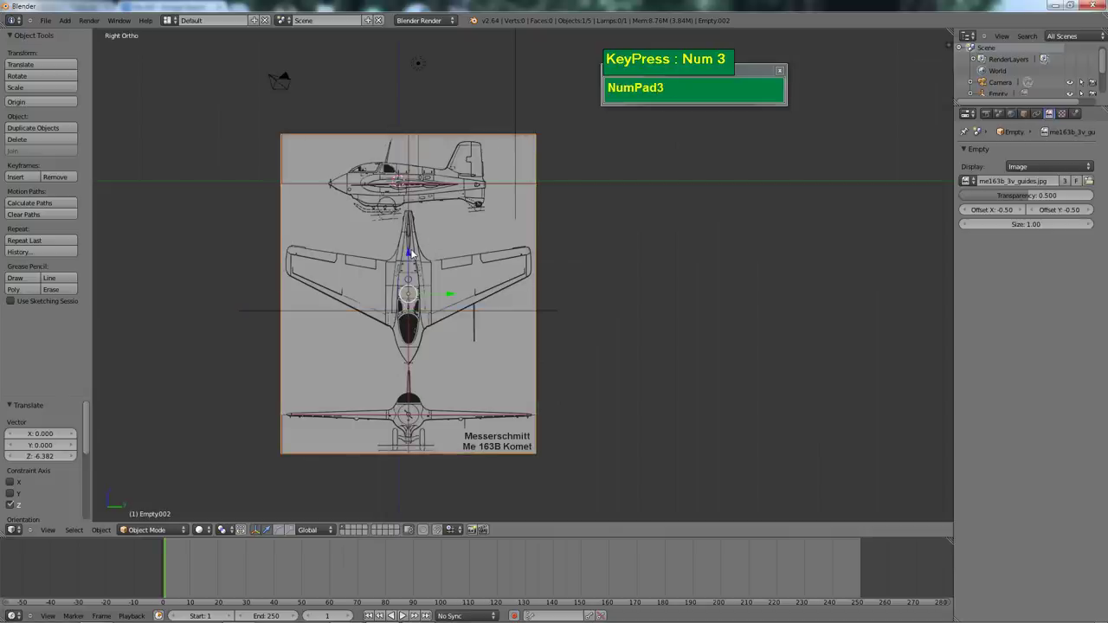
left_click_drag(408, 251, 407, 248)
scroll(407, 248, "down", 2)
middle_click_drag(411, 272, 592, 229)
Slide the Empty.001 blueprint plane along Y to 3.745
right_click(592, 228)
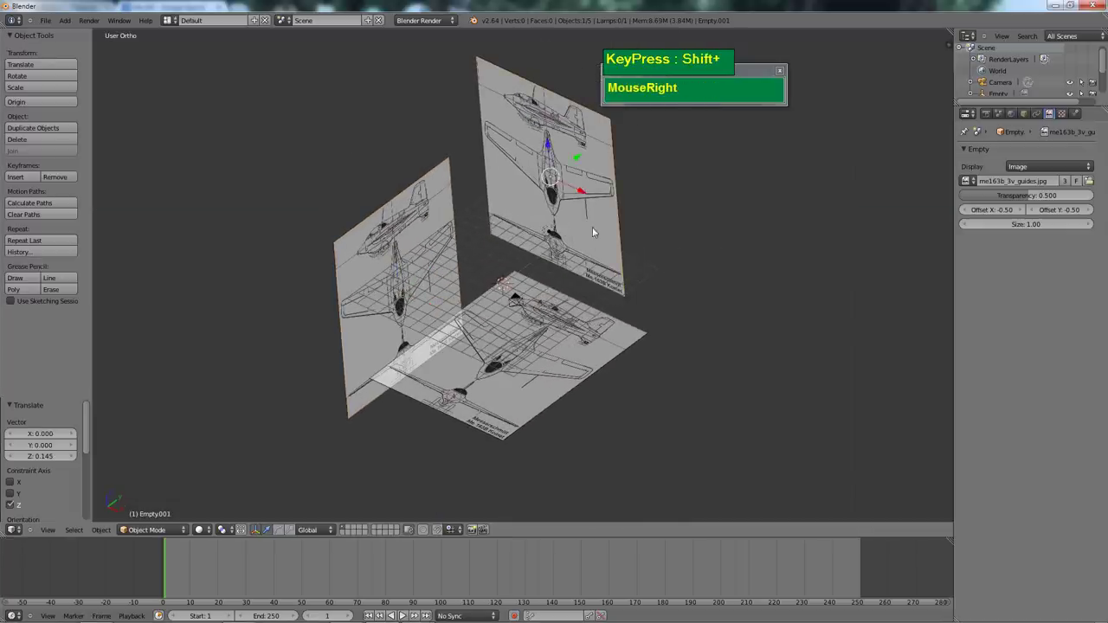
left_click_drag(577, 159, 619, 141)
middle_click_drag(450, 238, 427, 249)
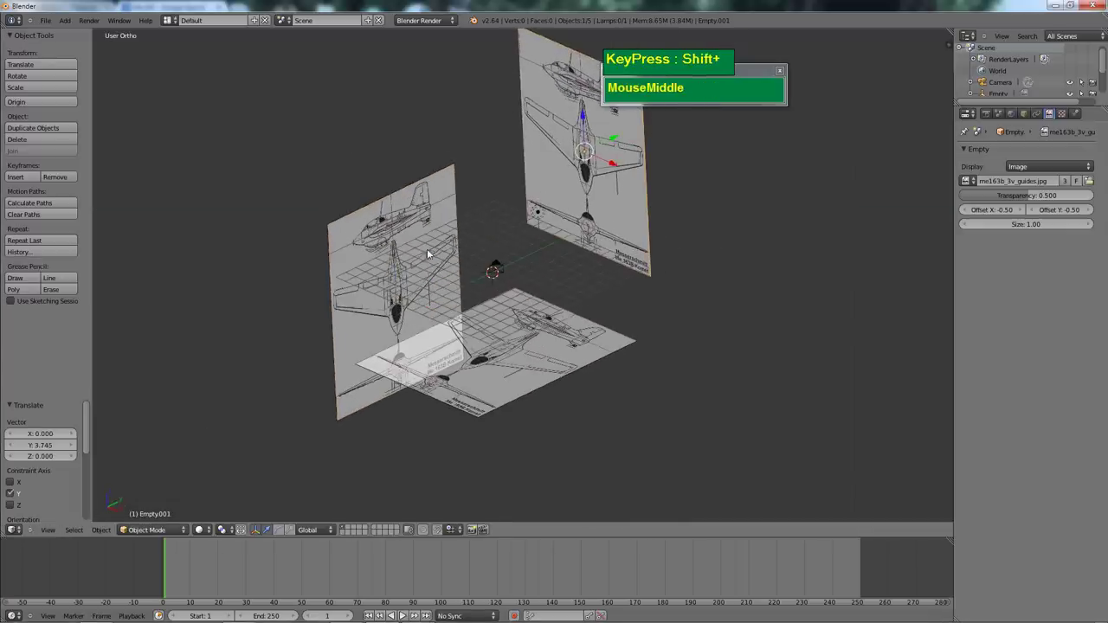
Browse the Add > Mesh menu and frame the whole scene with Shift+C
key("shift+a")
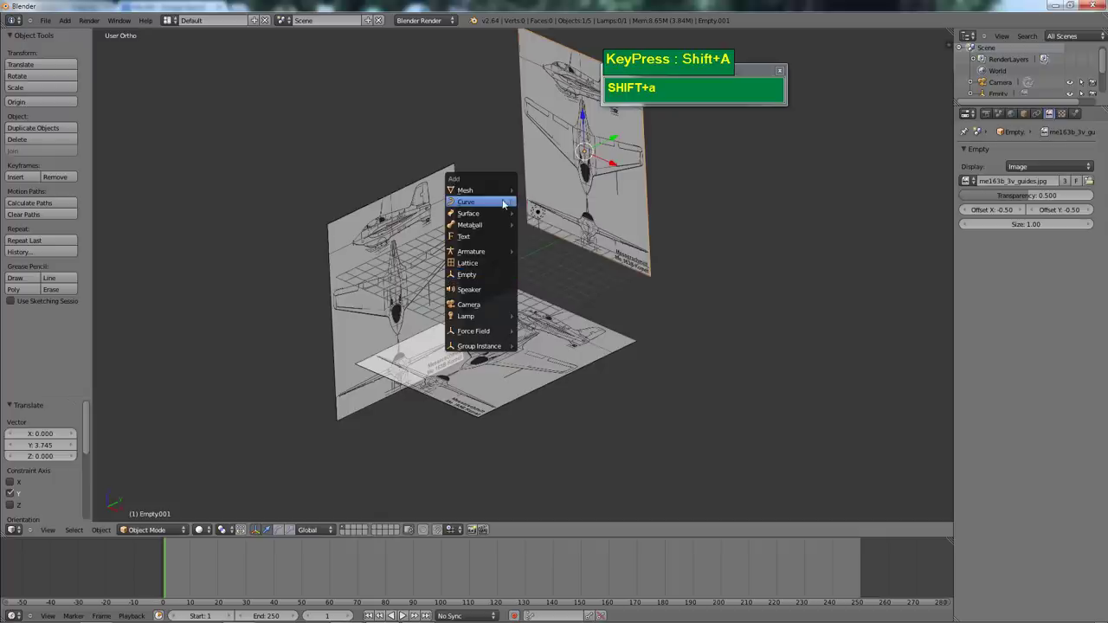
mouse_move(495, 194)
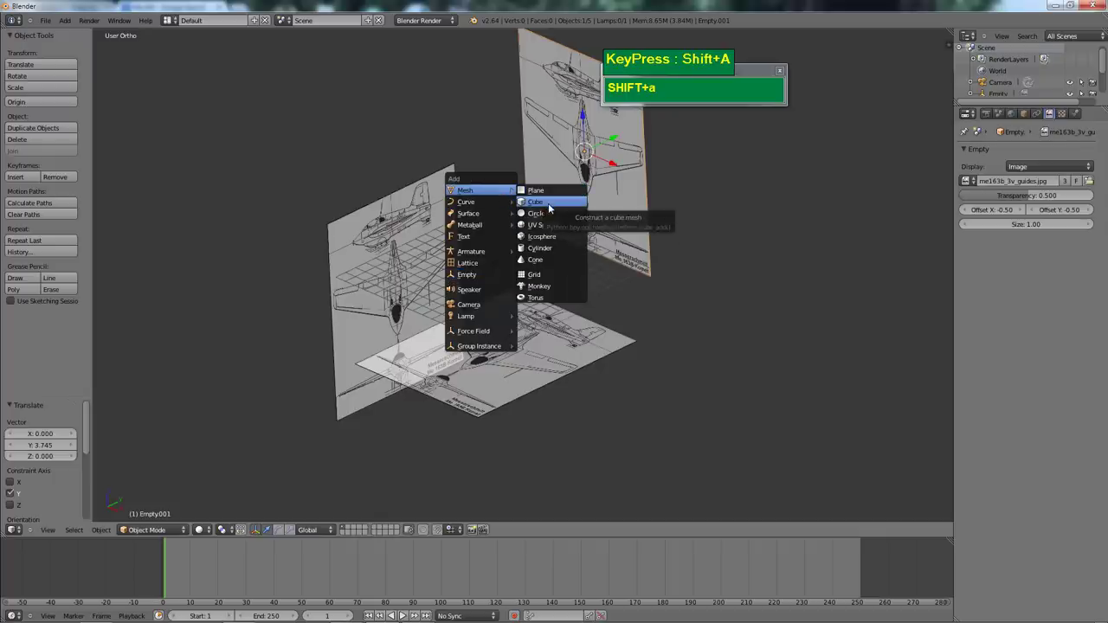
left_click(562, 259)
middle_click_drag(482, 304, 553, 258)
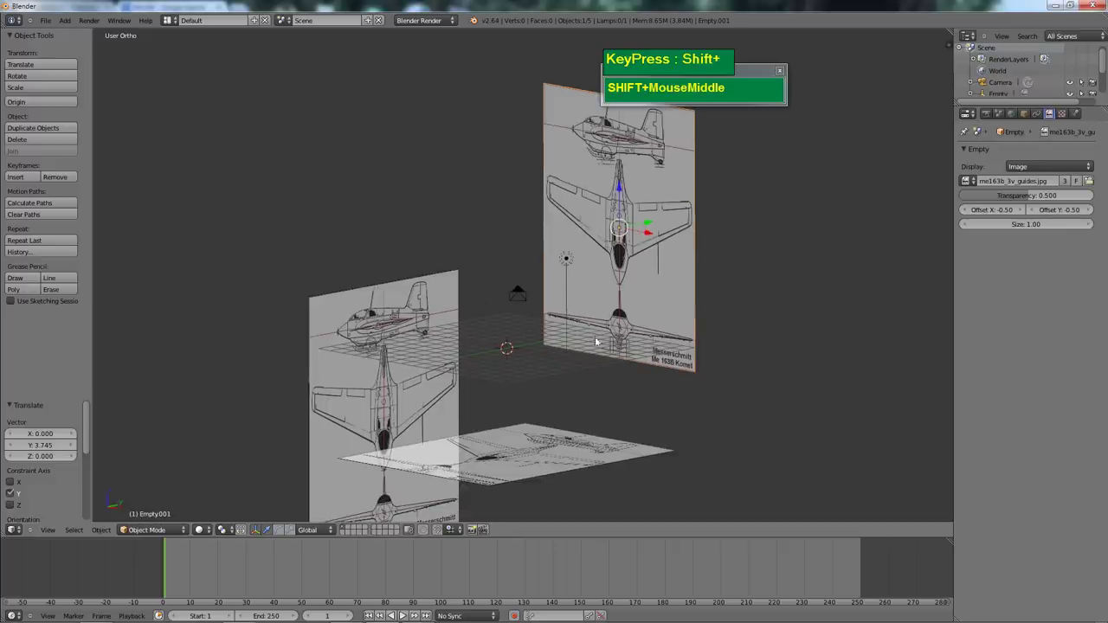
middle_click_drag(571, 406, 594, 303, "shift")
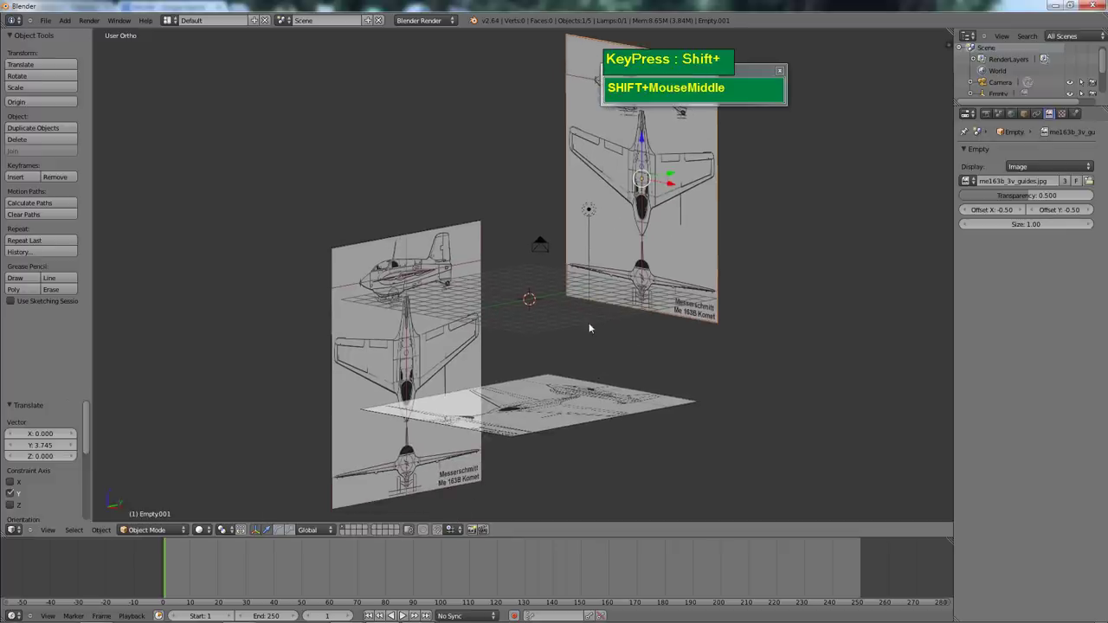
key("shift+a")
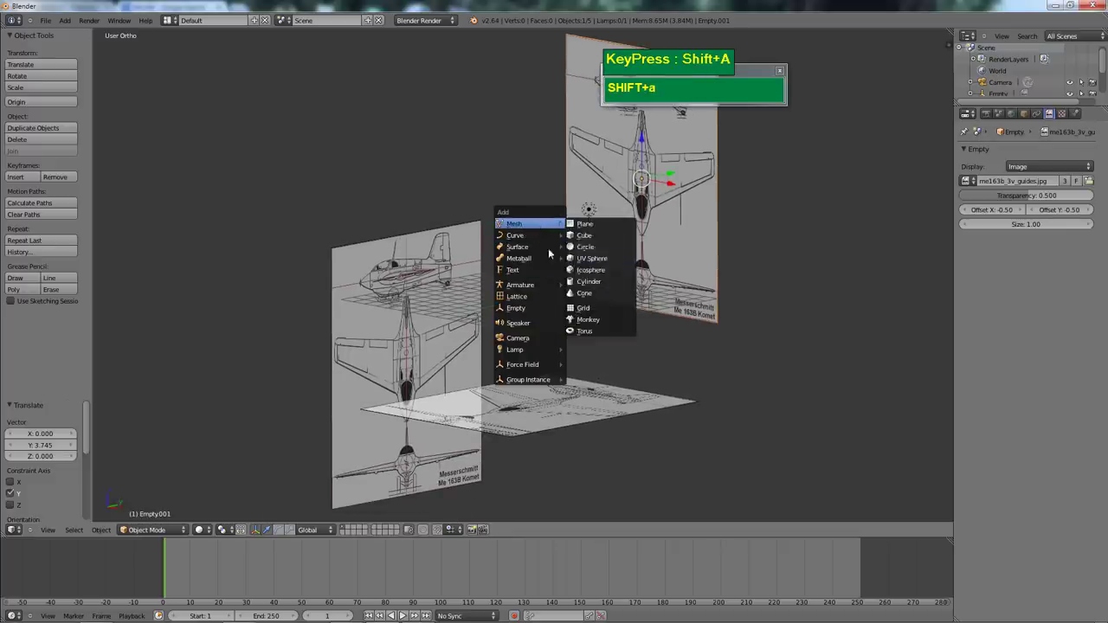
middle_click_drag(489, 347, 551, 331)
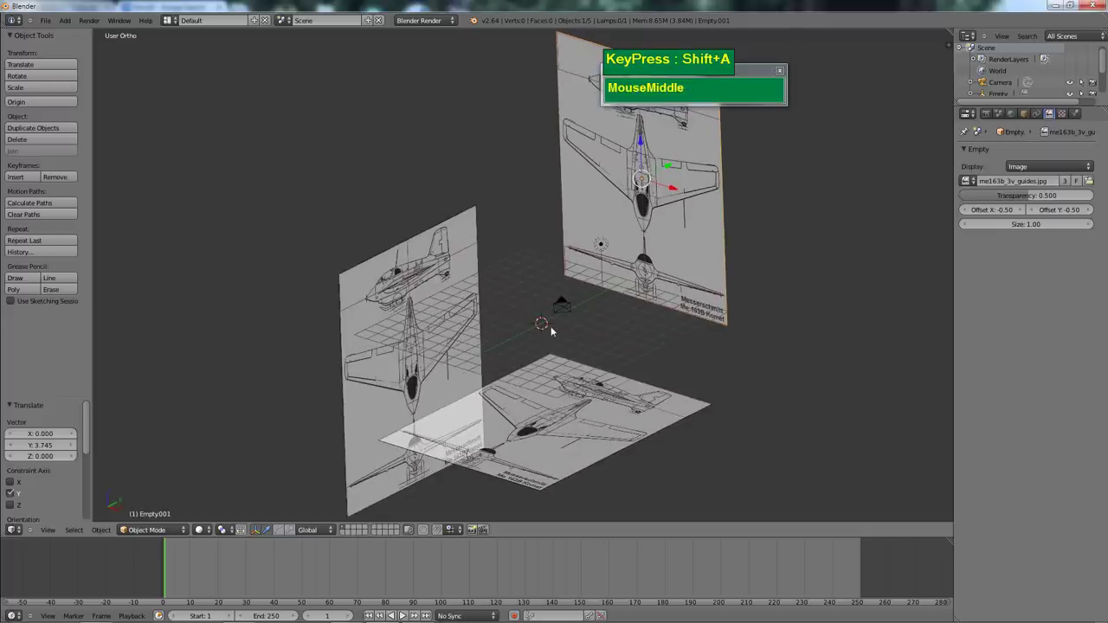
key("shift+c")
scroll(572, 339, "up", 1)
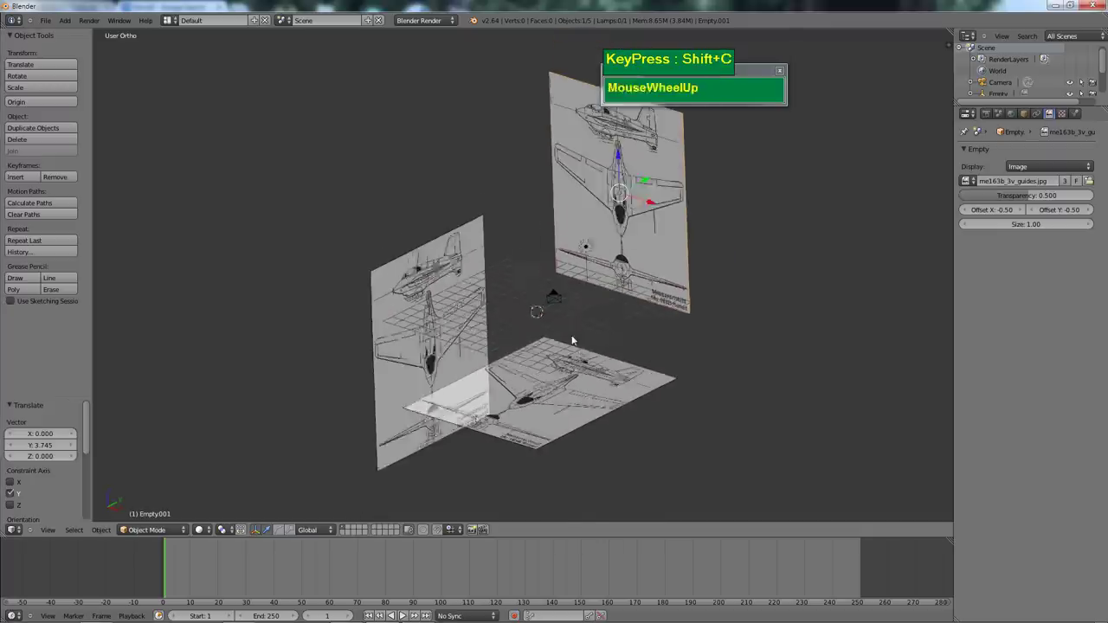
scroll(560, 356, "up", 1, "shift")
scroll(559, 344, "up", 2)
middle_click_drag(559, 344, 545, 315, "shift")
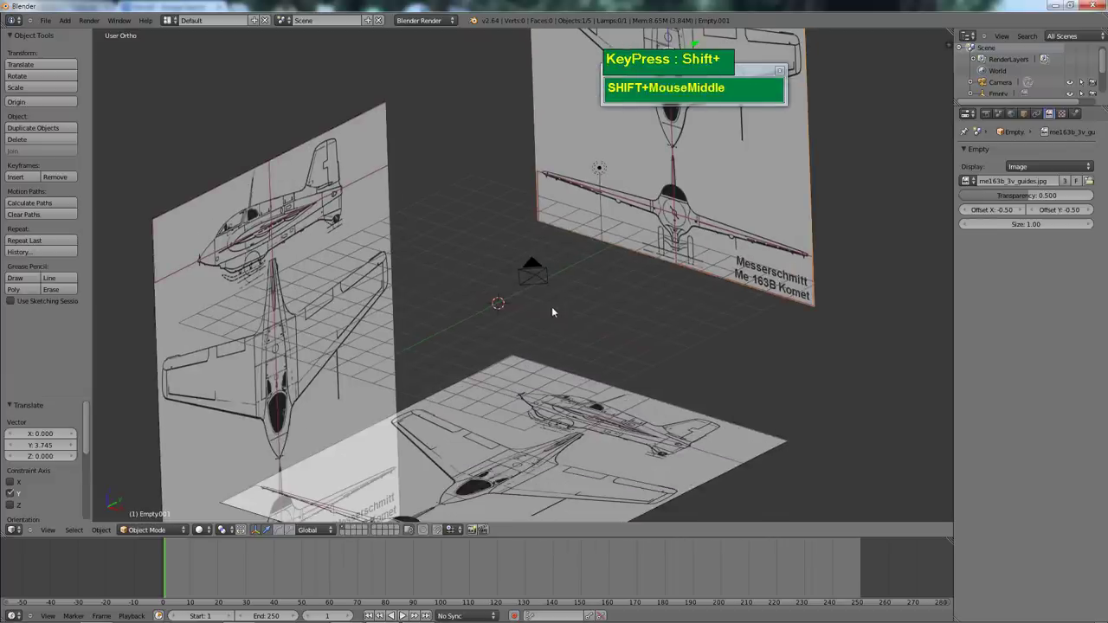
key("shift+a")
Add a mesh cylinder and set its vertex count to 10 in the Add Cylinder panel
mouse_move(533, 223)
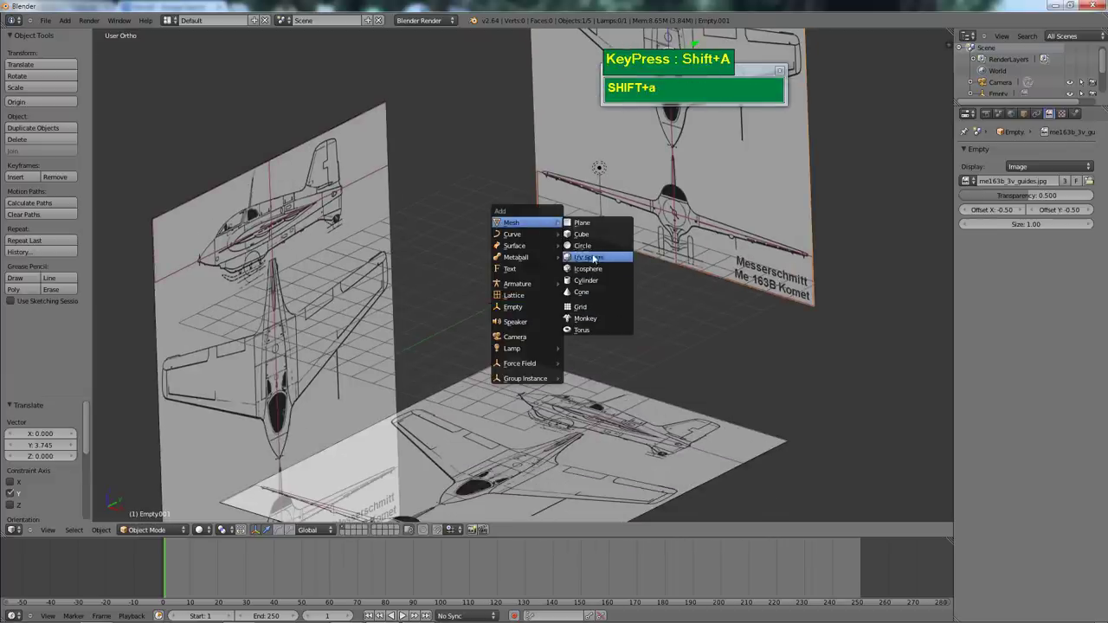
left_click(594, 282)
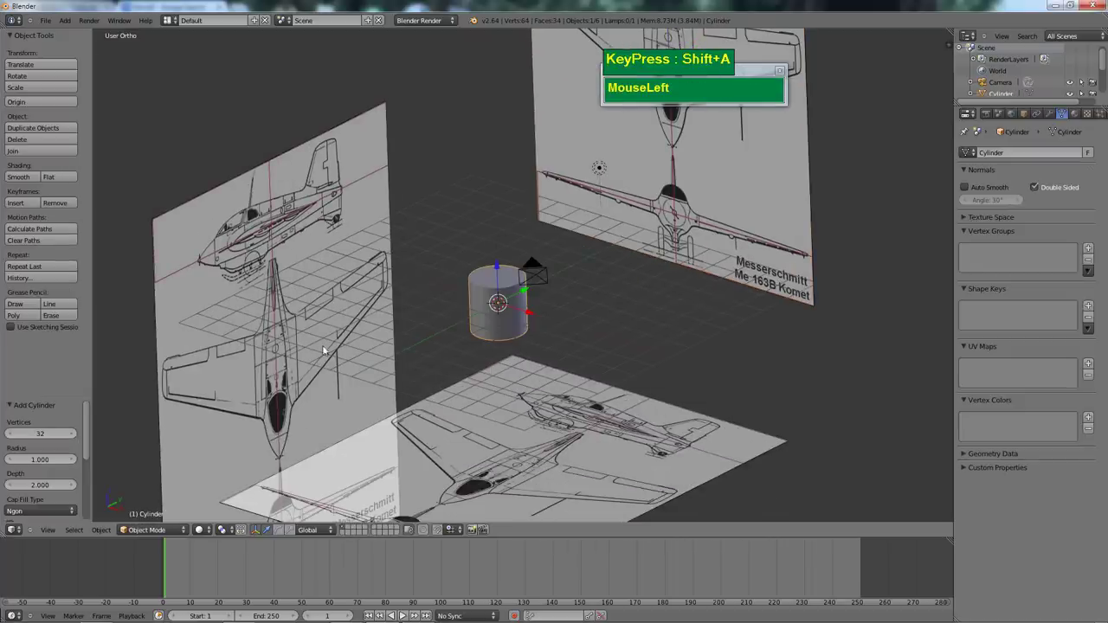
left_click(14, 434)
left_click(14, 434)
left_click(14, 433)
left_click(14, 434)
left_click(14, 434)
left_click(14, 434)
left_click(13, 434)
left_click(14, 434)
left_click(14, 434)
left_click(14, 434)
left_click(14, 434)
left_click(14, 434)
left_click(14, 434)
left_click(14, 434)
left_click(13, 434)
left_click(14, 434)
left_click(14, 433)
left_click(14, 434)
left_click(14, 434)
left_click(14, 434)
left_click(14, 434)
left_click(14, 434)
left_click(14, 434)
middle_click_drag(485, 407, 398, 463)
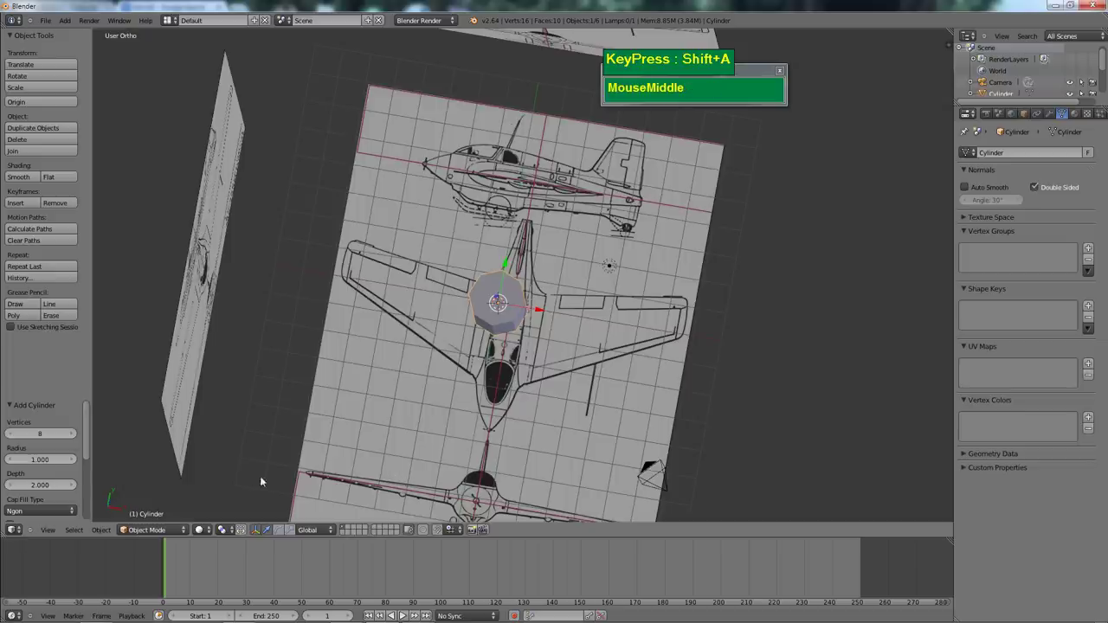
left_click(74, 434)
left_click(75, 434)
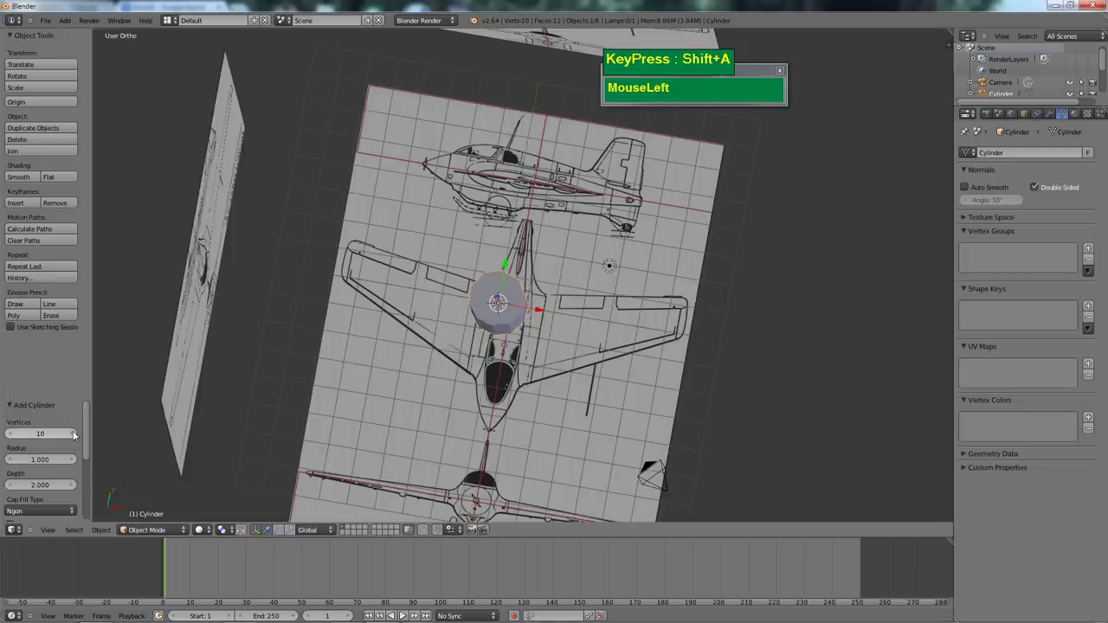
middle_click_drag(334, 404, 416, 338)
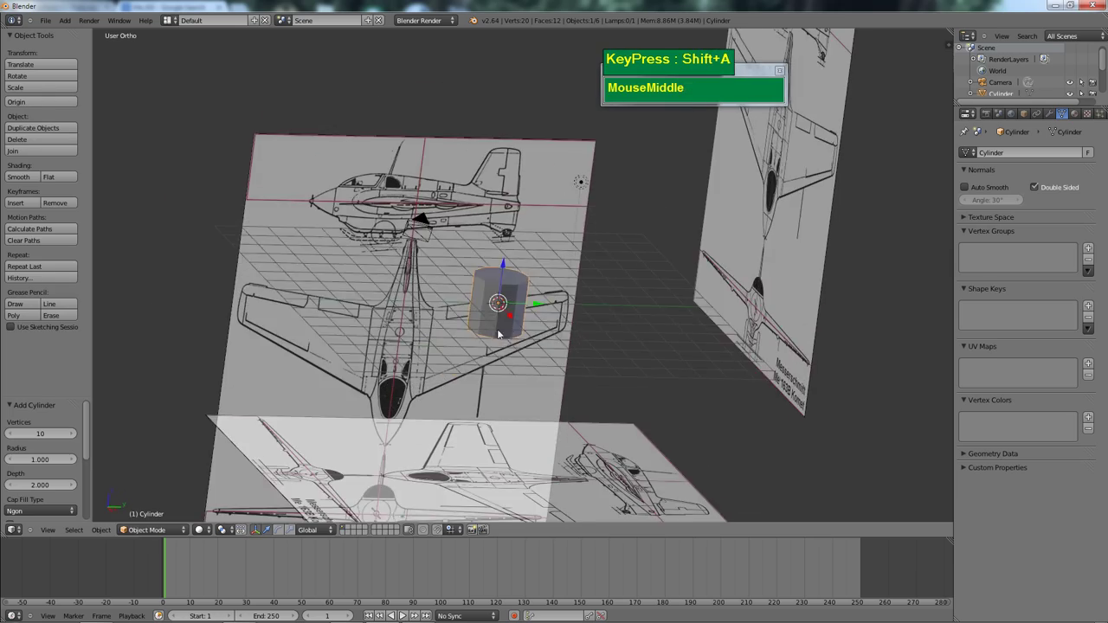
Toggle the cylinder into Edit Mode and orbit to inspect it against the blueprints
key("Tab")
middle_click_drag(485, 346, 500, 399)
scroll(548, 388, "up", 3)
scroll(547, 388, "up", 2)
middle_click_drag(422, 261, 515, 275)
scroll(464, 319, "down", 2)
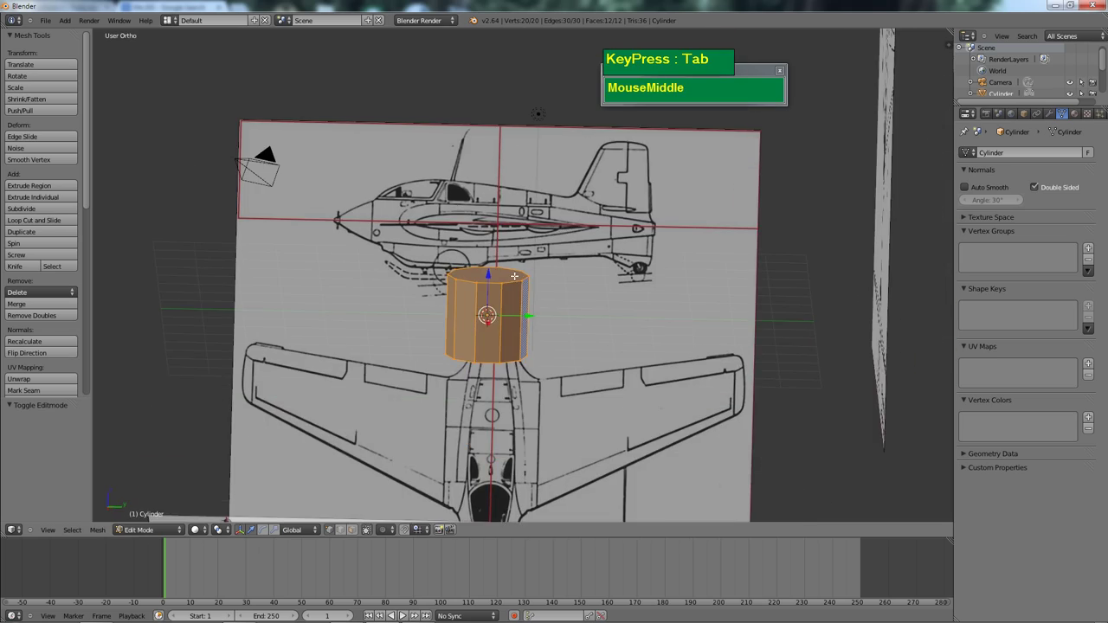
scroll(485, 324, "down", 3)
middle_click_drag(485, 326, 488, 372)
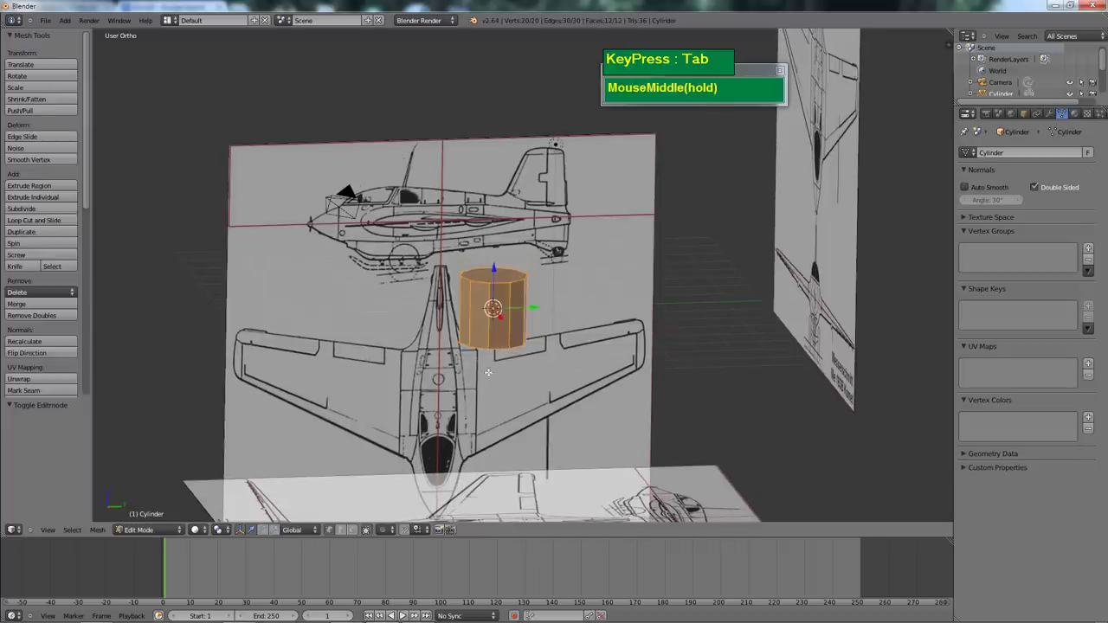
In wireframe right side view, rotate the cylinder's mesh 90° along the fuselage
key("Tab")
key("Tab")
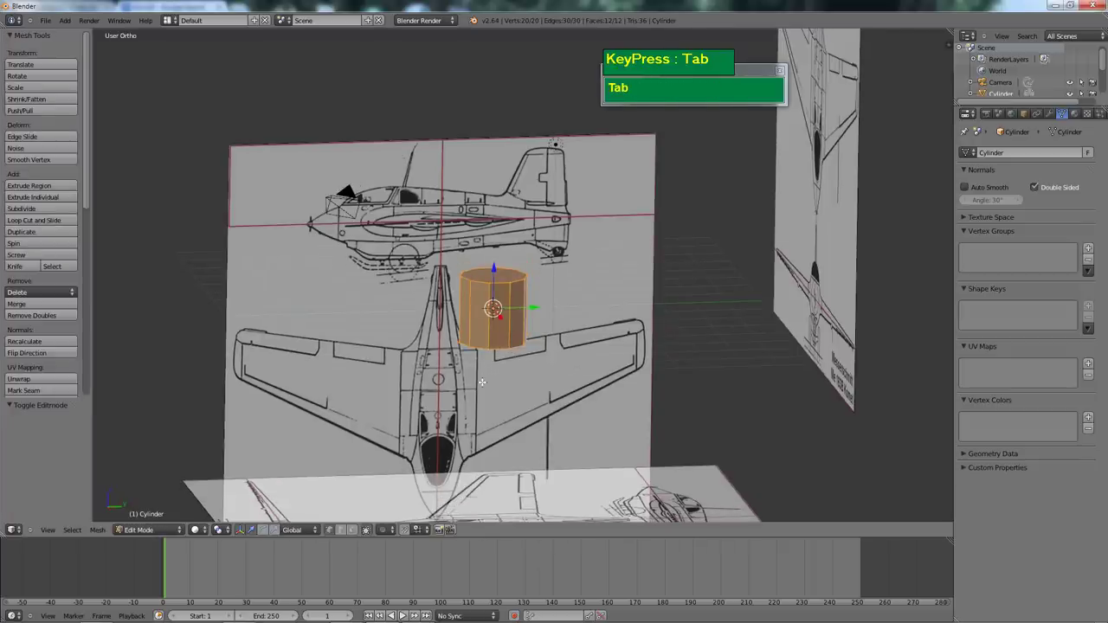
key("KP_3")
middle_click_drag(479, 355, 528, 356, "shift")
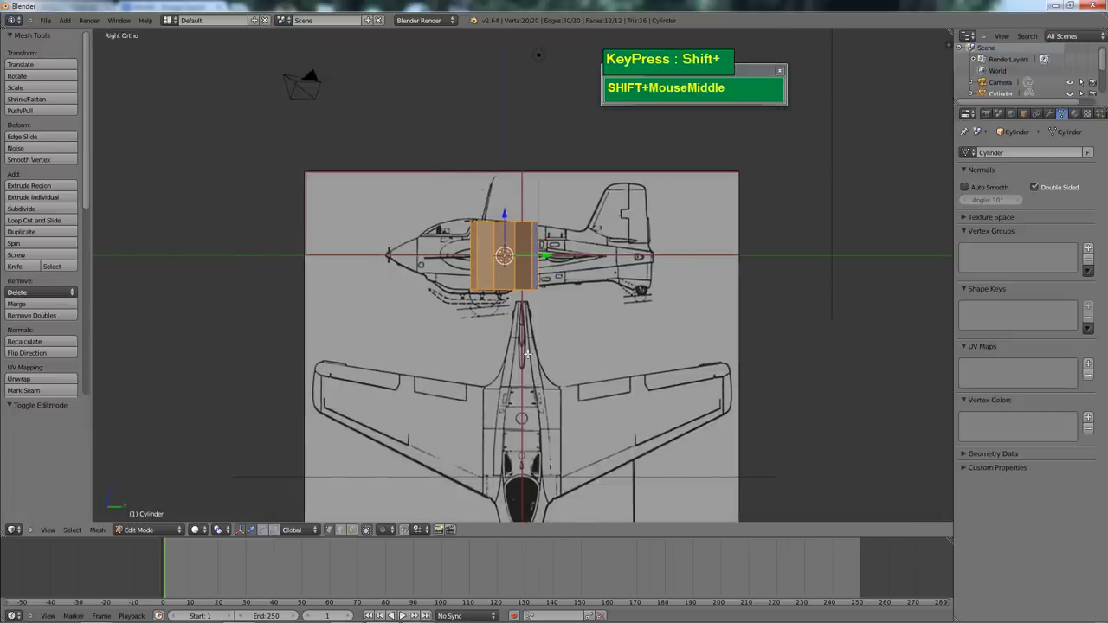
key("z")
middle_click_drag(615, 370, 647, 381, "shift")
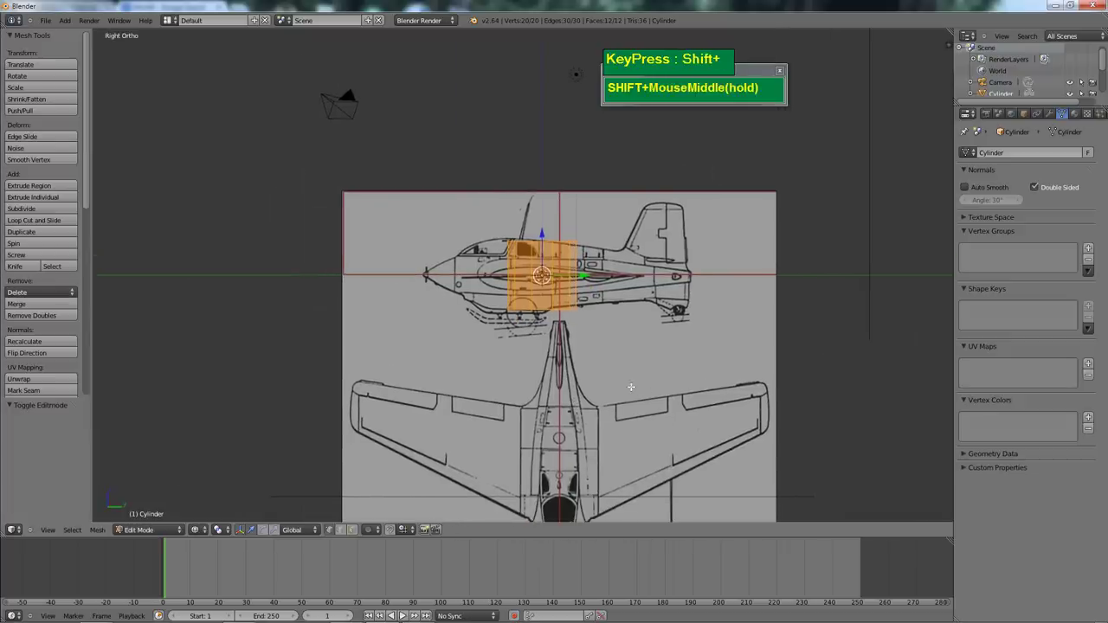
key("r")
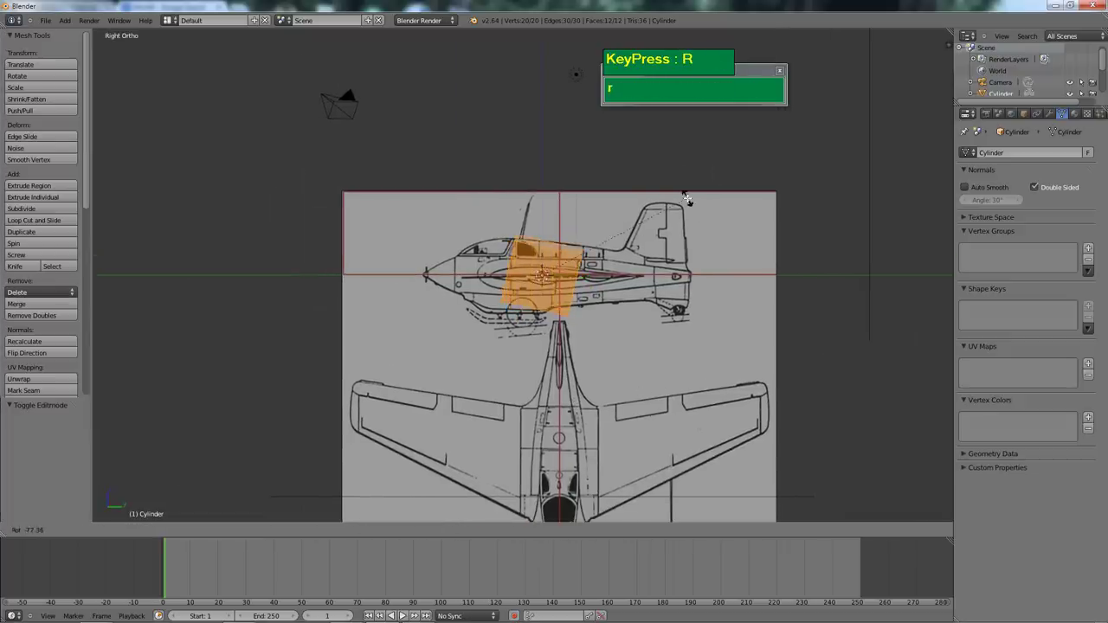
key("KP_9")
key("KP_0")
key("KP_Enter")
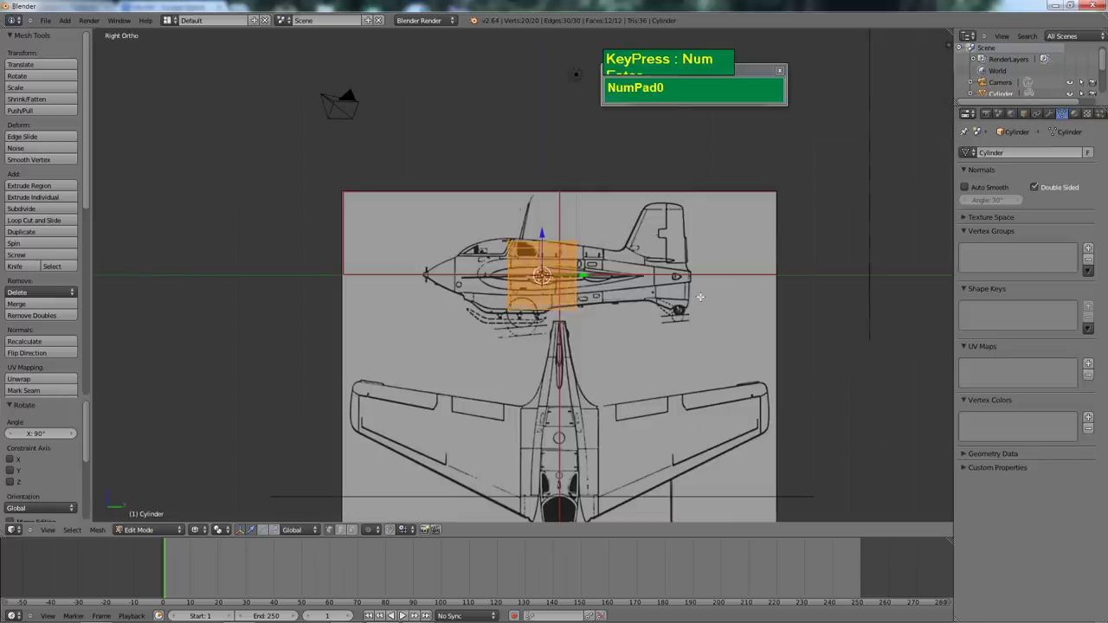
Scale the cylinder uniformly to 0.841 to fit the front blueprint's fuselage cross-section
key("KP_1")
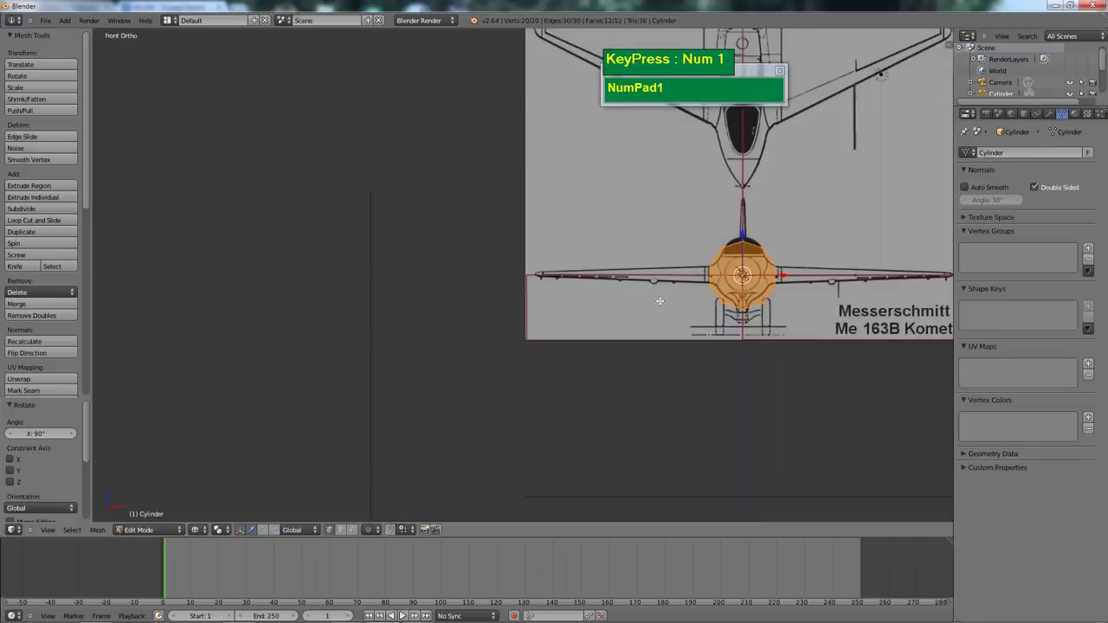
middle_click_drag(730, 296, 662, 335, "shift")
scroll(688, 272, "up", 2)
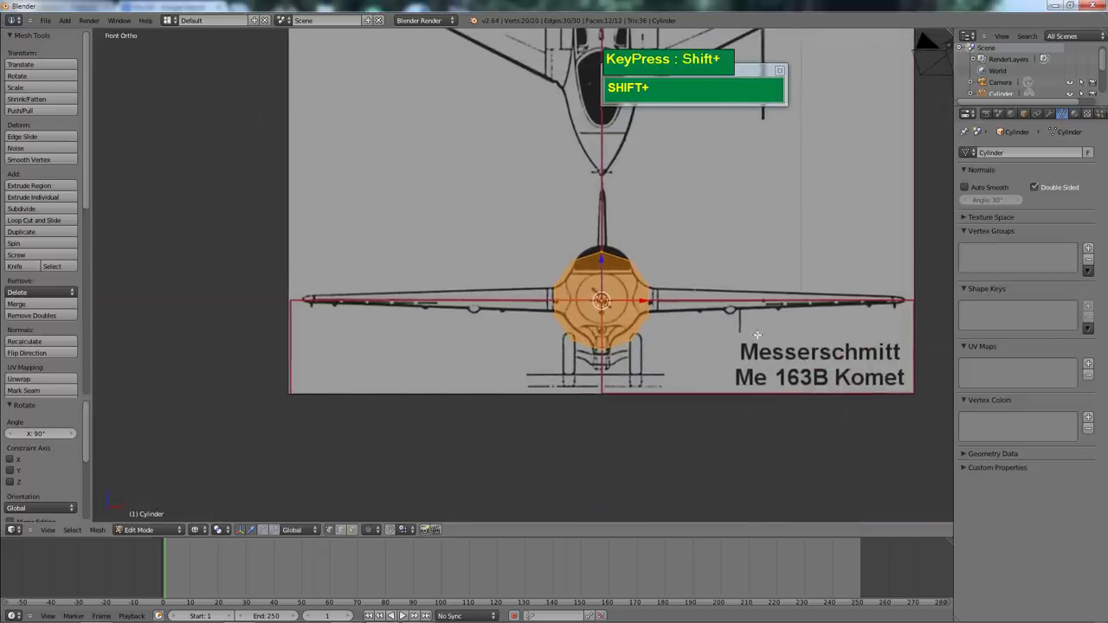
key("s")
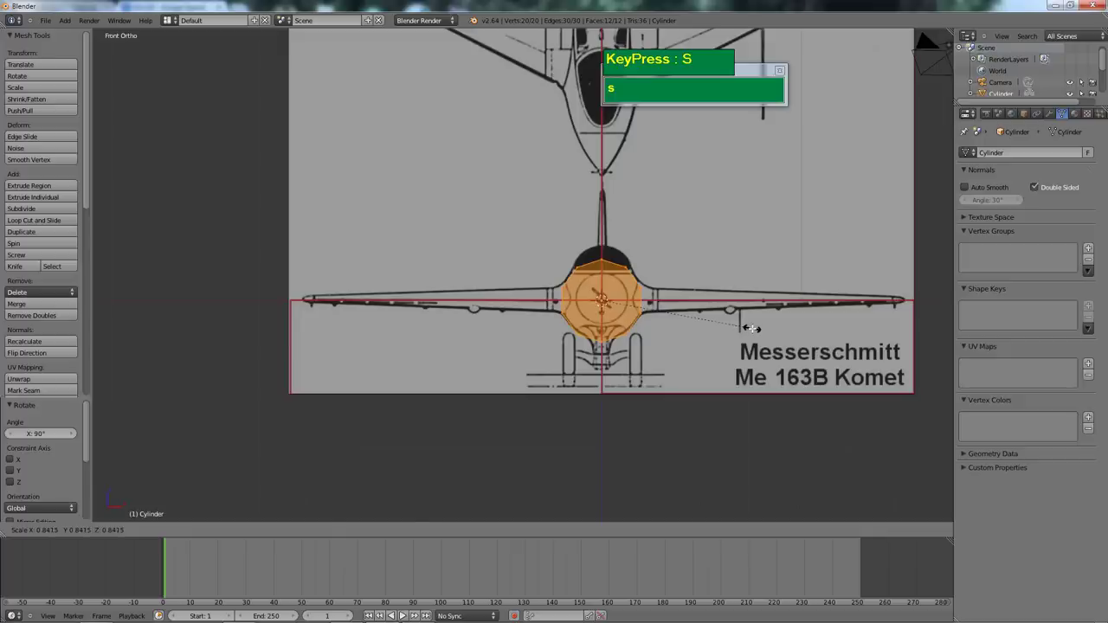
left_click(753, 328)
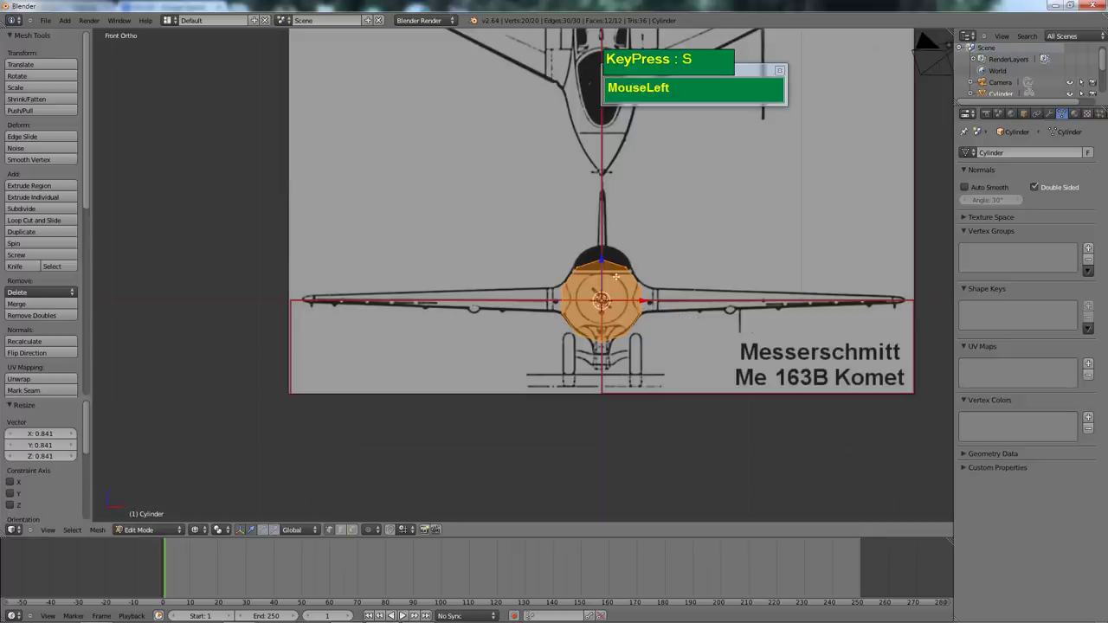
key("KP_3")
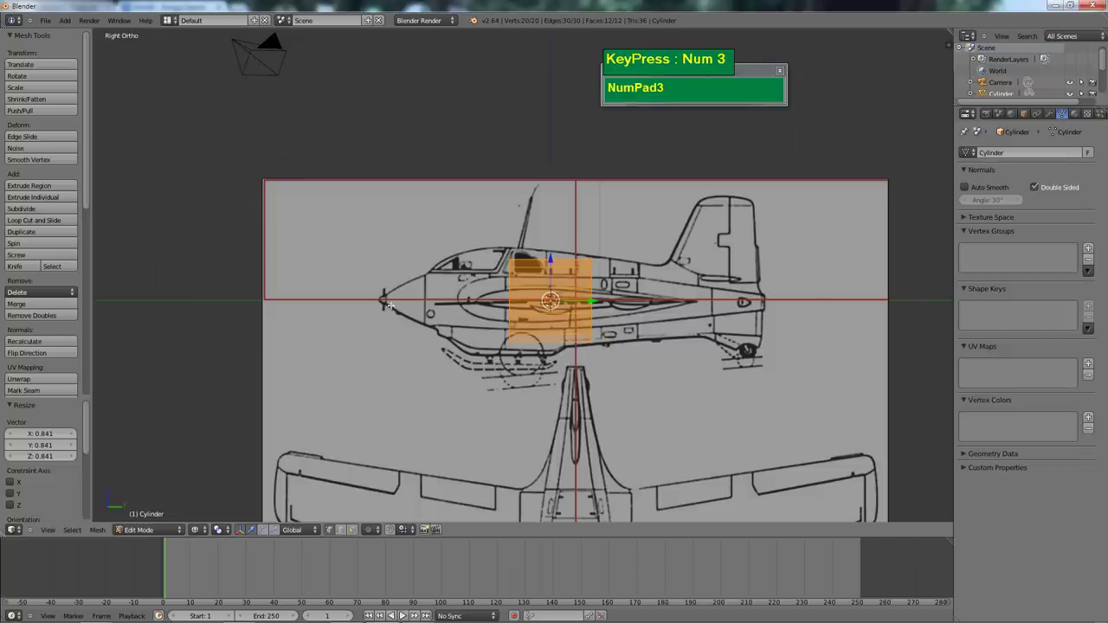
Stretch the cylinder along Y in three passes and shift it 0.02355 along Y
key("s")
key("y")
left_click(682, 322)
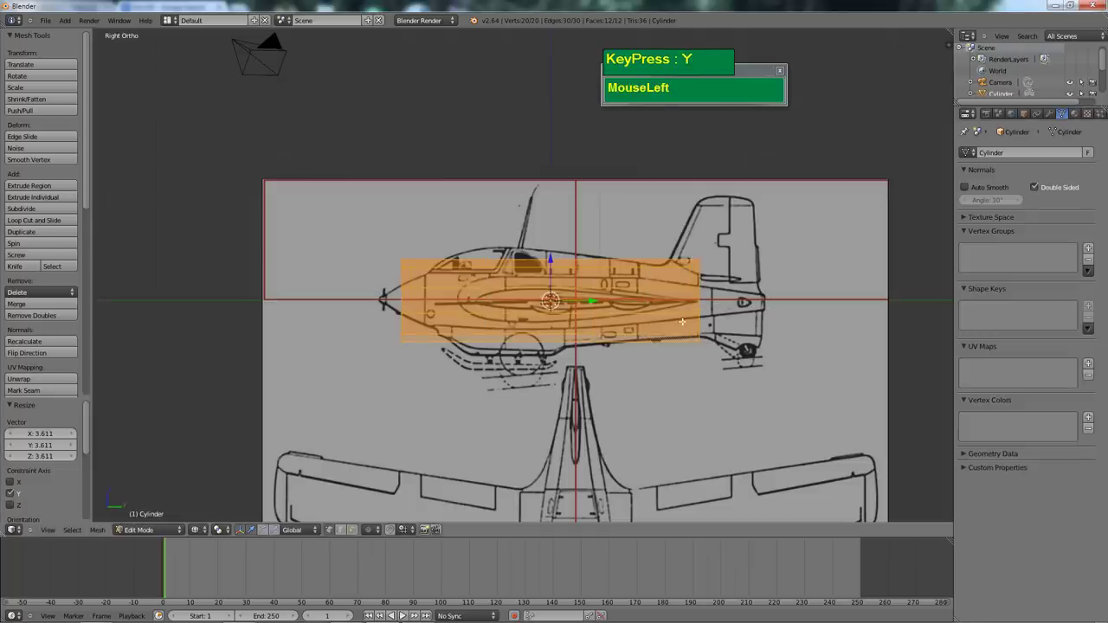
key("s")
key("y")
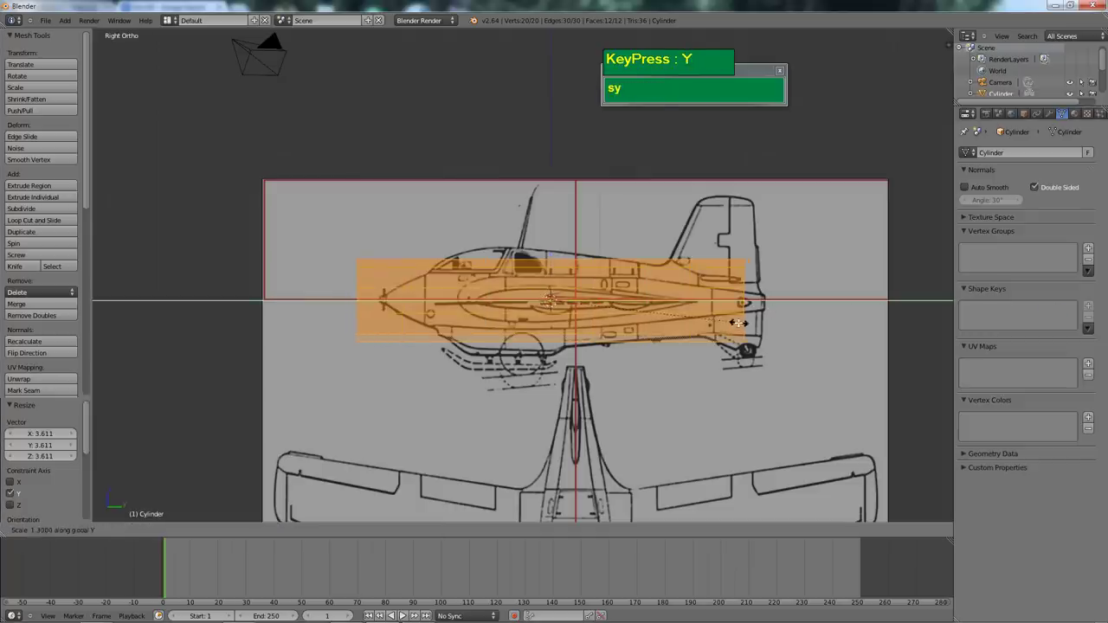
left_click(733, 320)
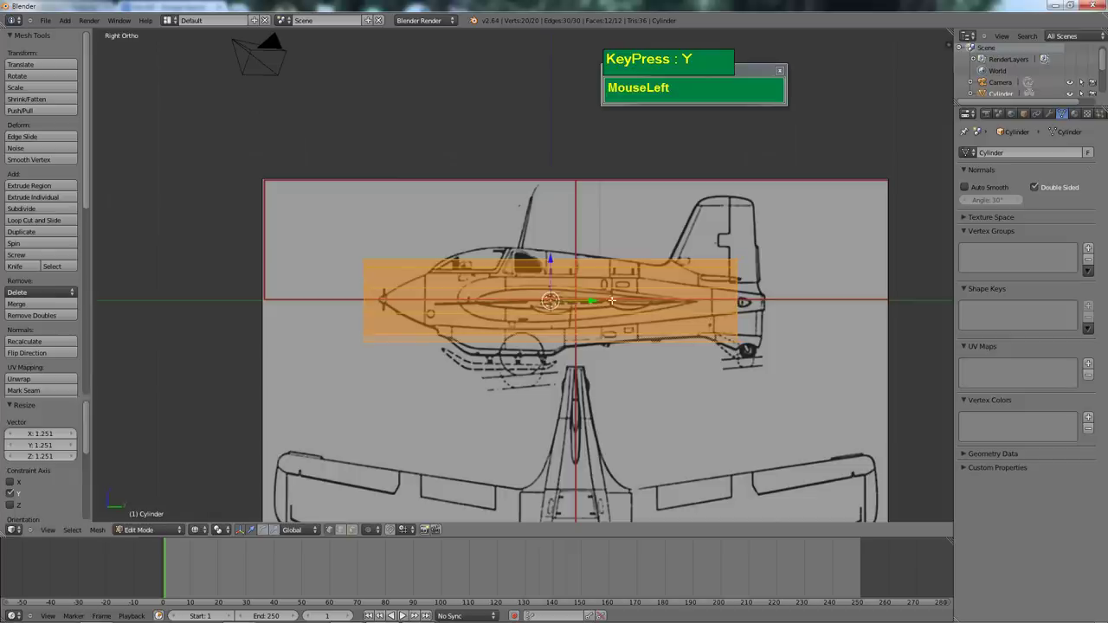
left_click_drag(590, 301, 613, 306)
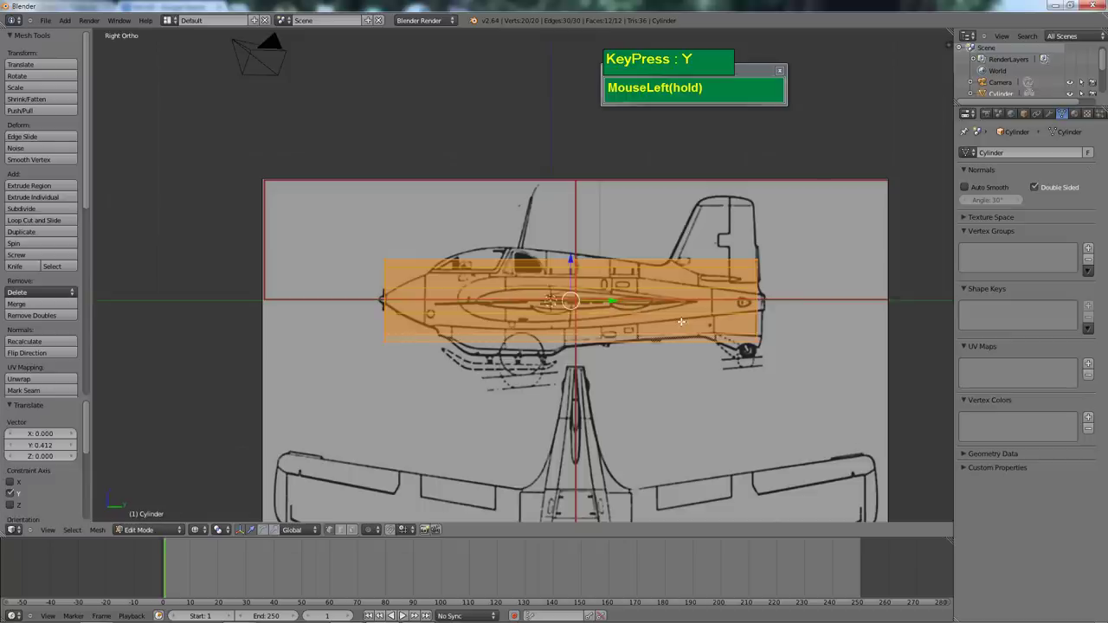
key("s")
key("y")
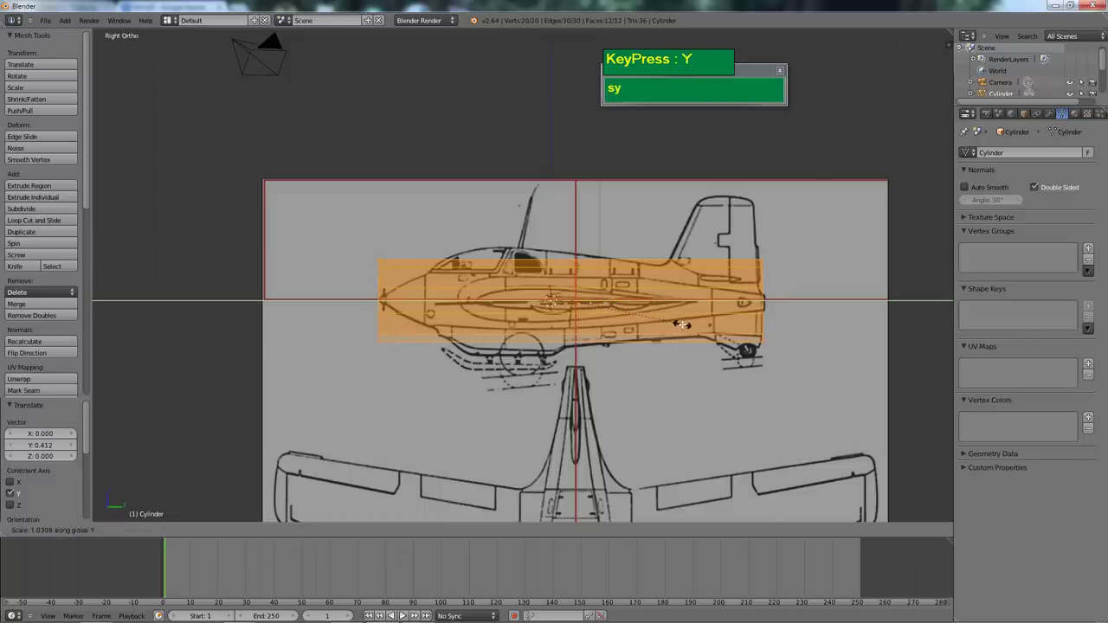
left_click(682, 323)
left_click_drag(611, 302, 655, 335)
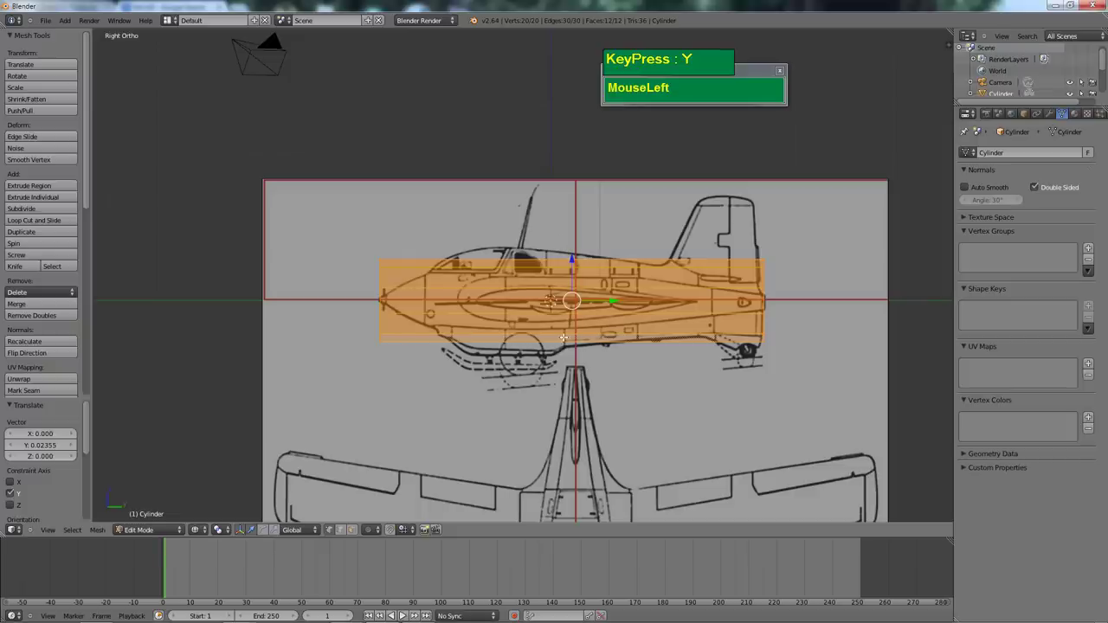
Cut a new edge loop around the cylinder's middle and scale it to 1.150
key("ctrl+r")
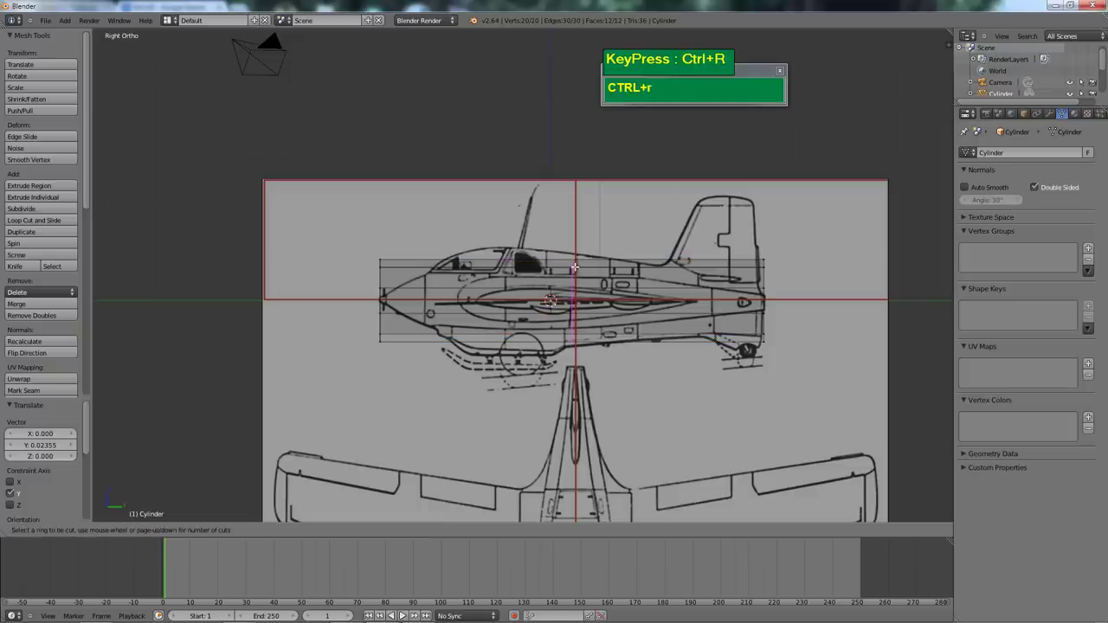
left_click(573, 270)
left_click(577, 292)
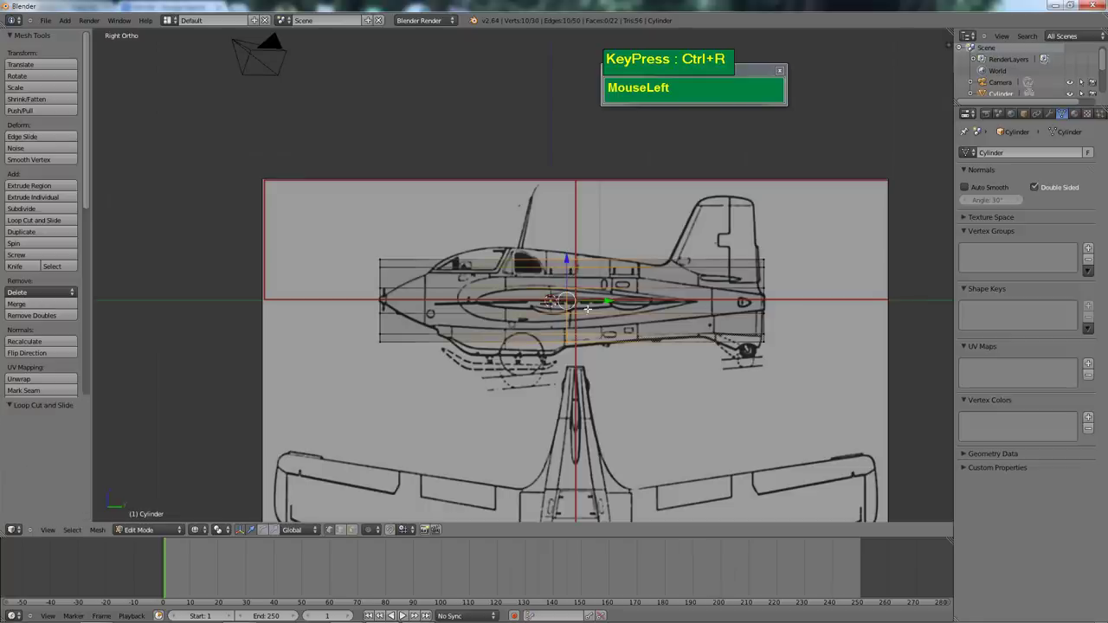
key("s")
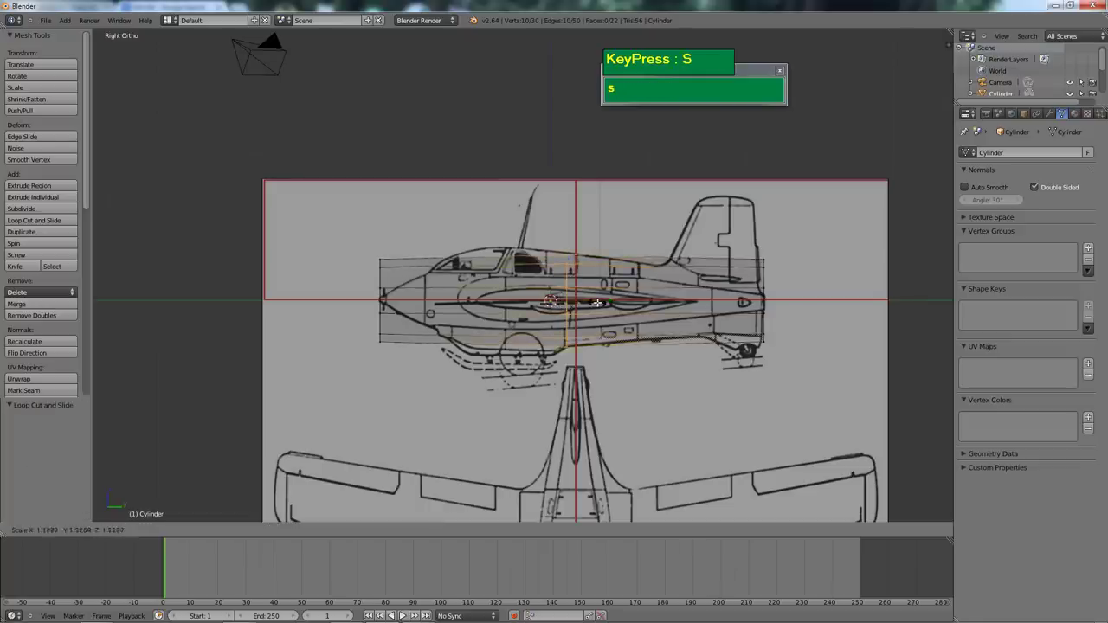
left_click(580, 323)
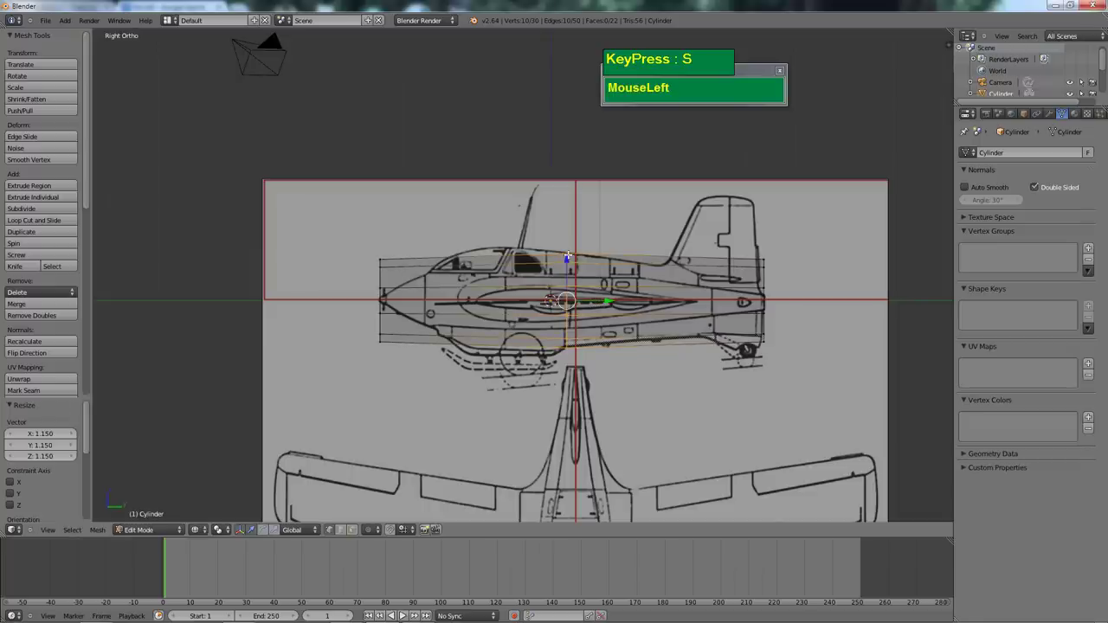
middle_click_drag(766, 323, 687, 306, "shift")
Box-select the tail-end vertices and shrink them to 0.201
key("a")
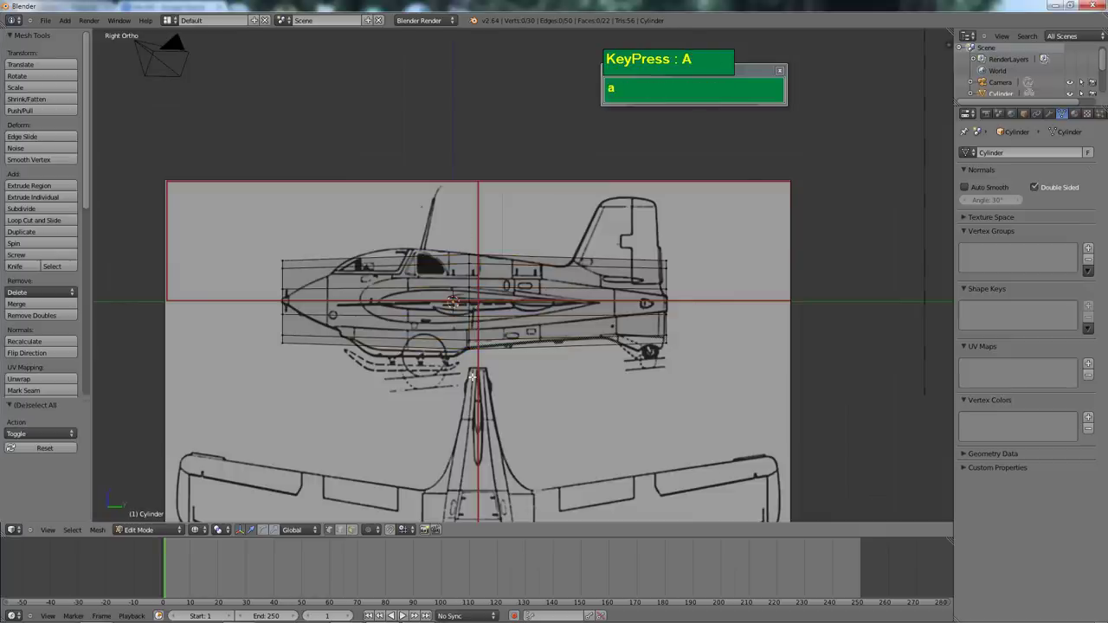
key("b")
left_click_drag(656, 244, 687, 363)
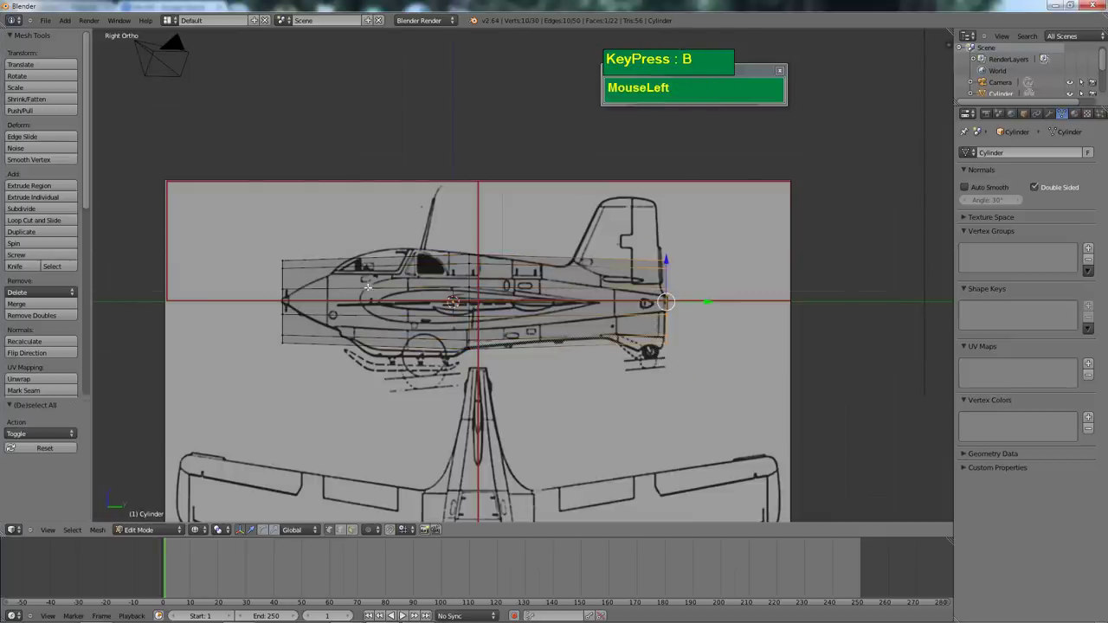
middle_click_drag(671, 258, 678, 324)
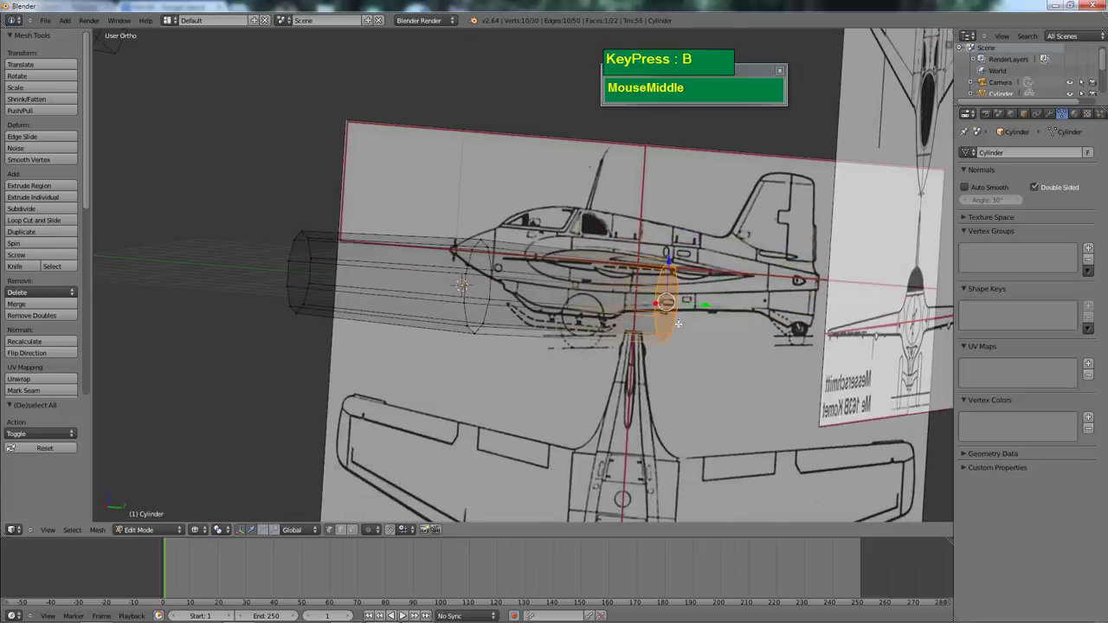
key("KP_3")
key("s")
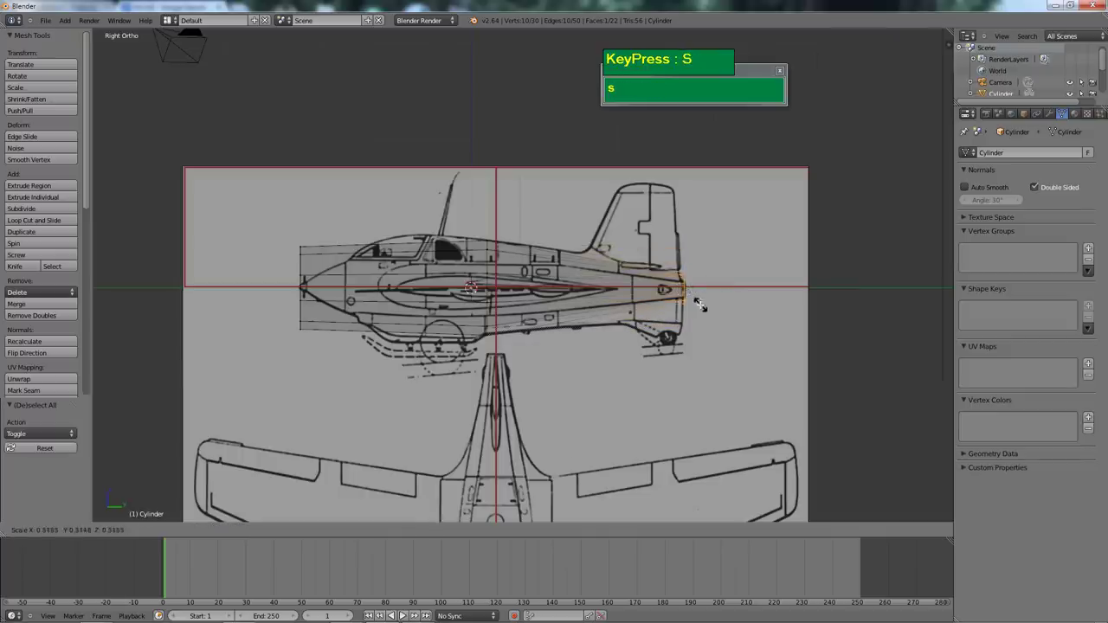
left_click(685, 299)
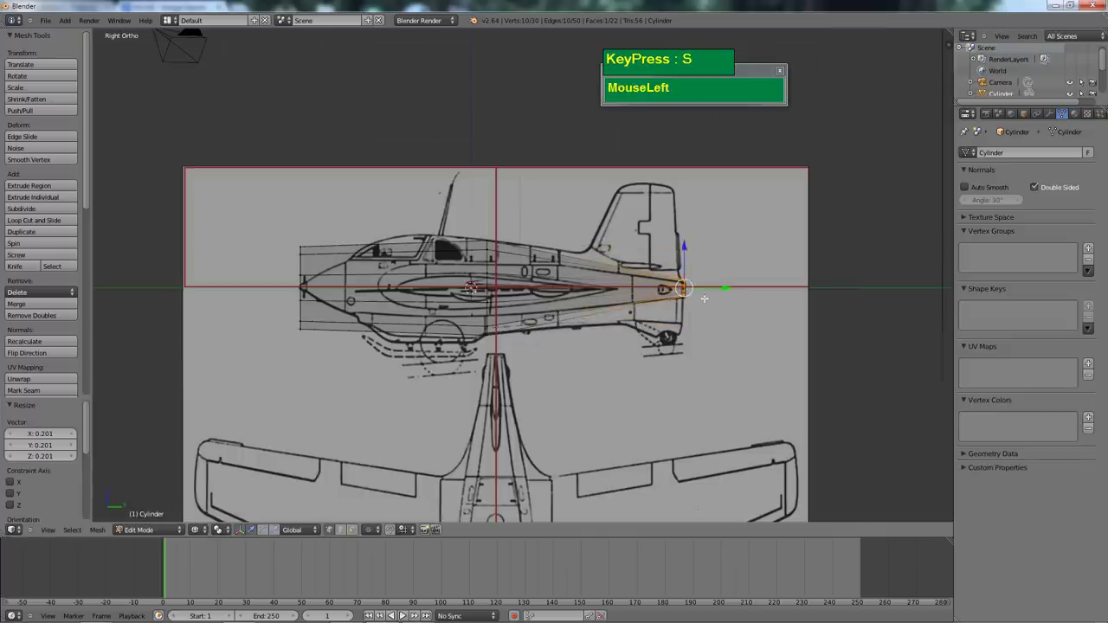
Move the tail vertices down and back onto the blueprint's tail tip
scroll(685, 299, "up", 3)
middle_click_drag(685, 299, 699, 298, "shift")
scroll(699, 298, "up", 1)
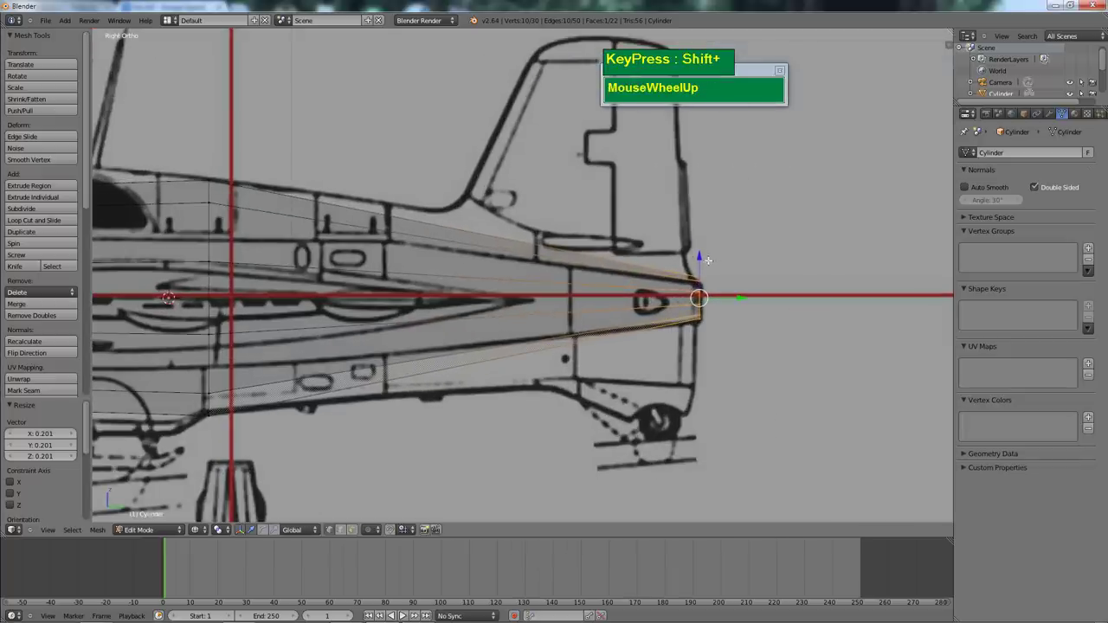
left_click_drag(701, 257, 727, 300)
scroll(727, 300, "down", 3)
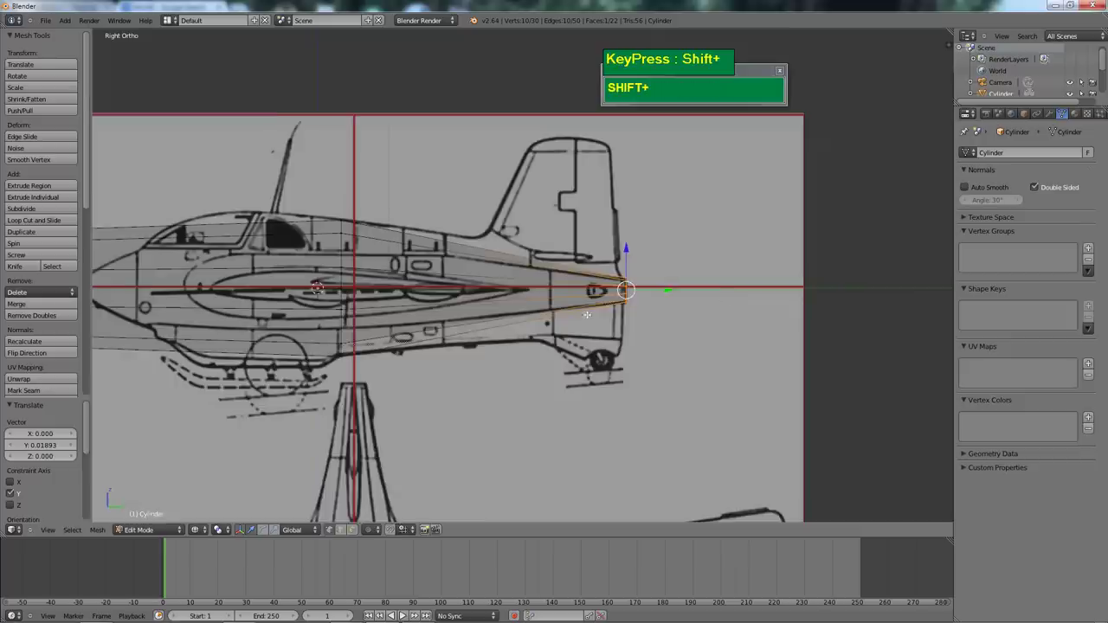
middle_click_drag(581, 315, 705, 305, "shift")
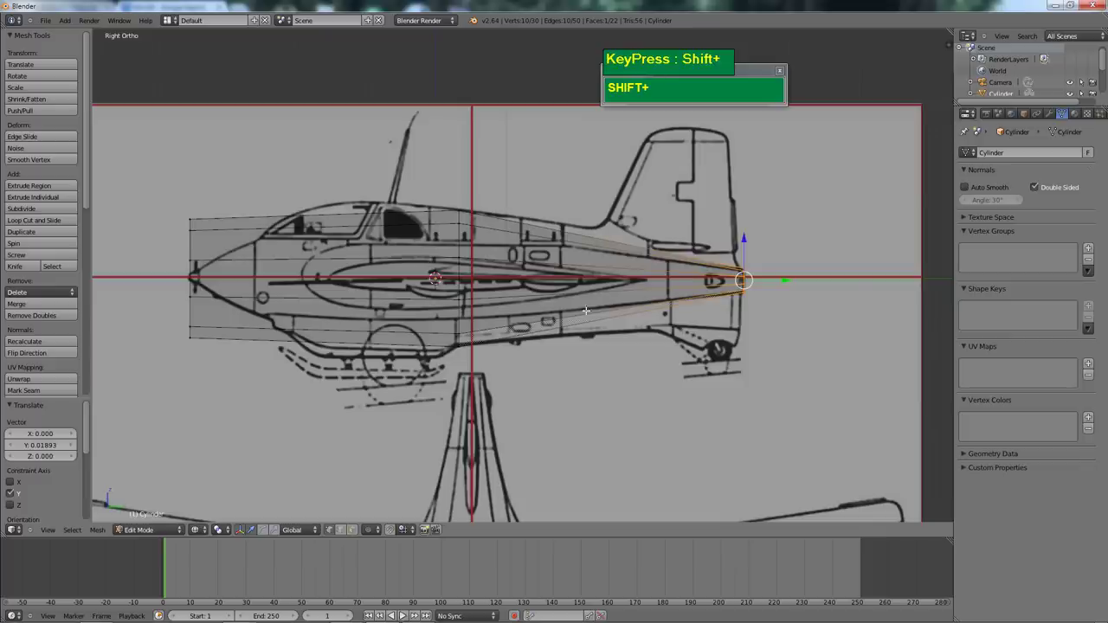
Cut an edge loop on the rear fuselage, scale it to 1.224 and lower it
key("ctrl+r")
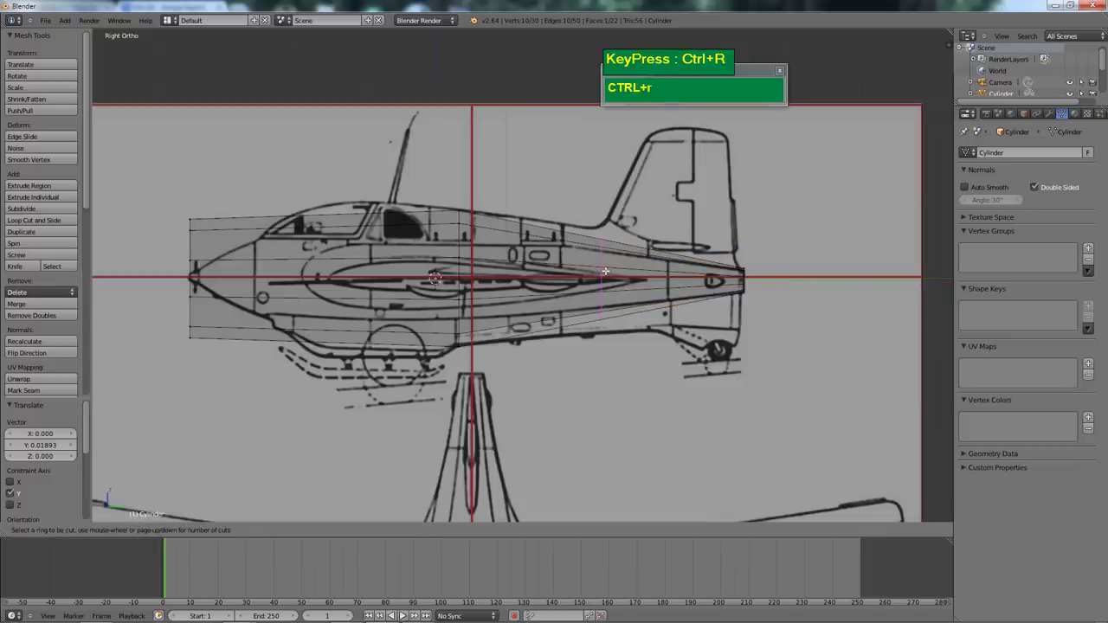
left_click(607, 274)
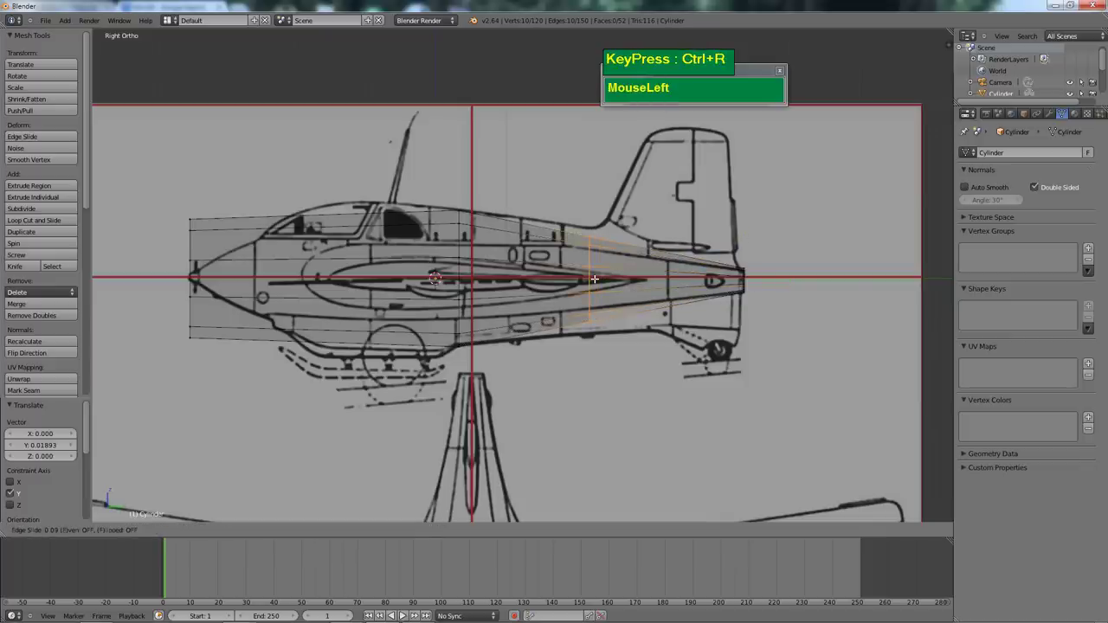
left_click(596, 280)
key("s")
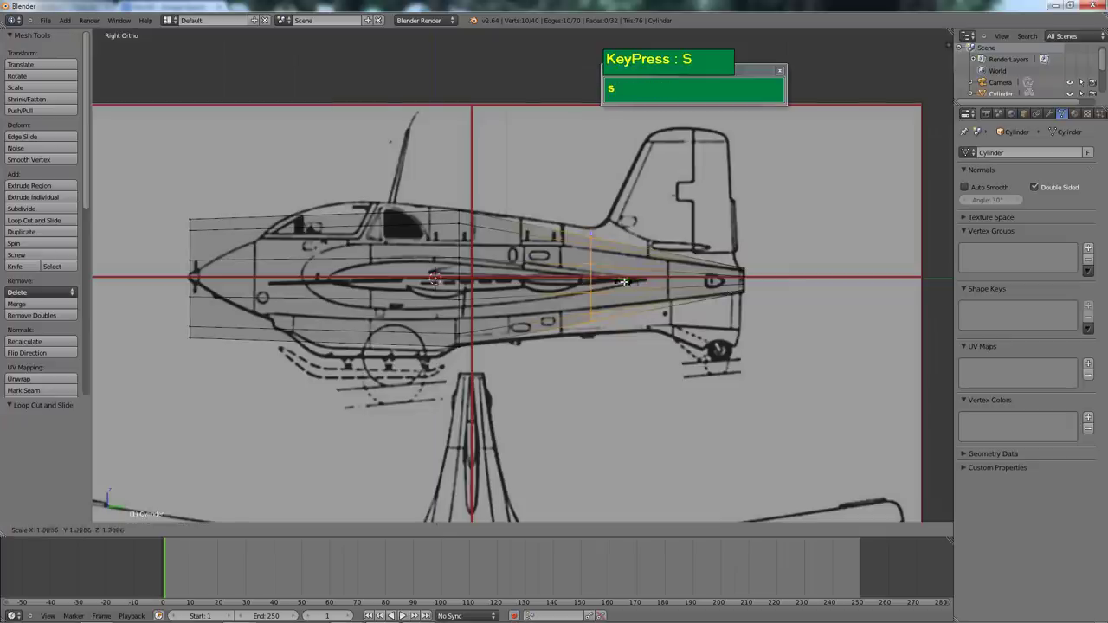
left_click(629, 275)
left_click_drag(592, 240, 595, 246)
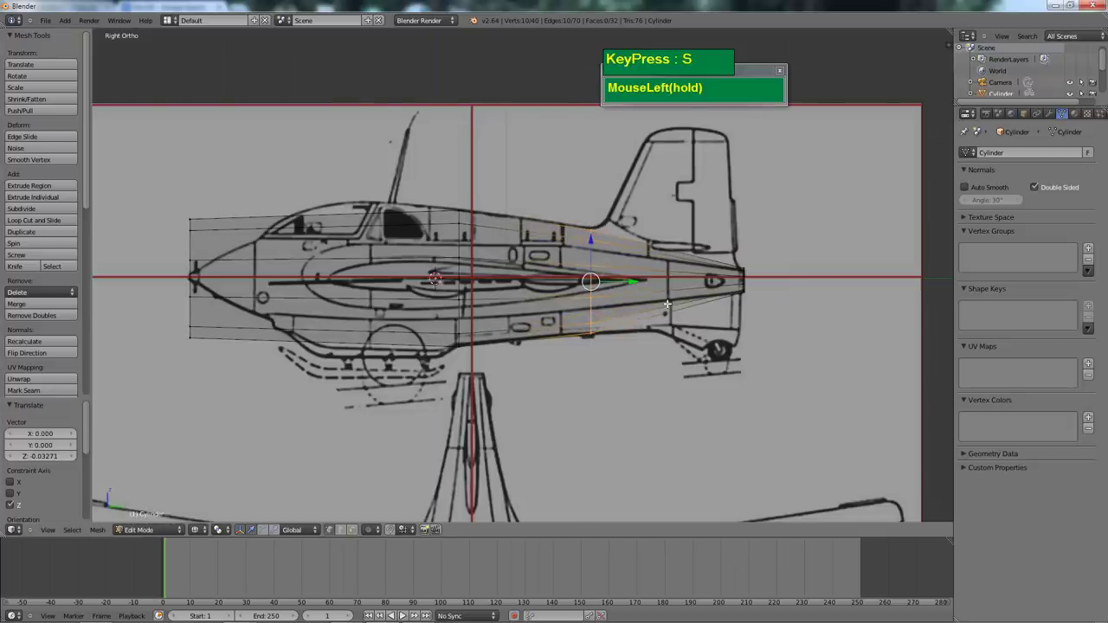
Start another edge loop cut near the cockpit
middle_click_drag(668, 304, 615, 305, "shift")
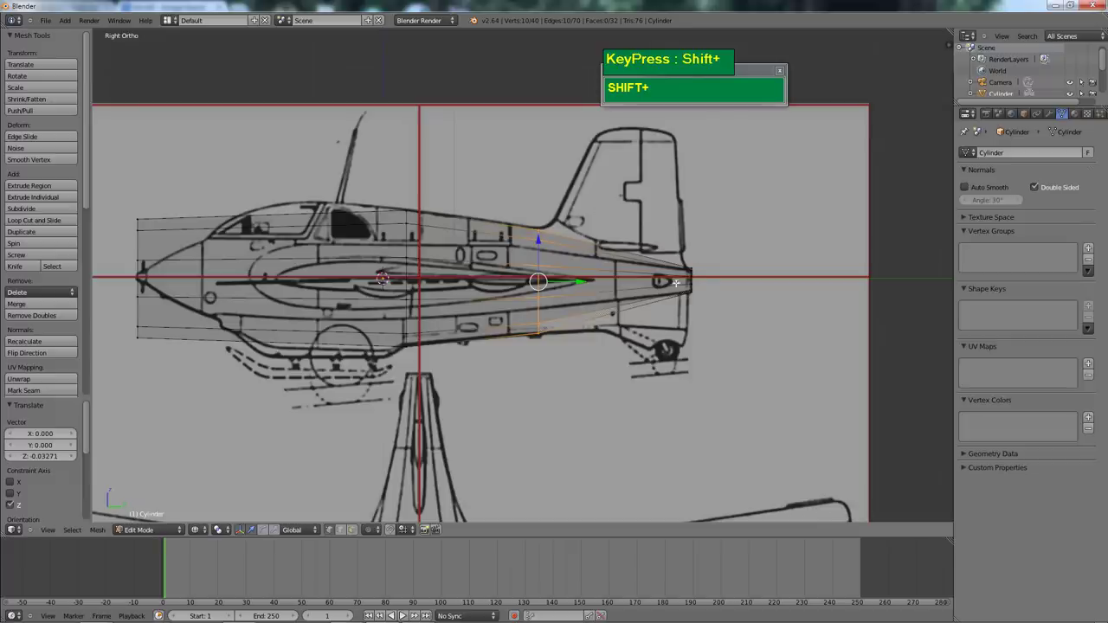
middle_click_drag(591, 270, 798, 263, "shift")
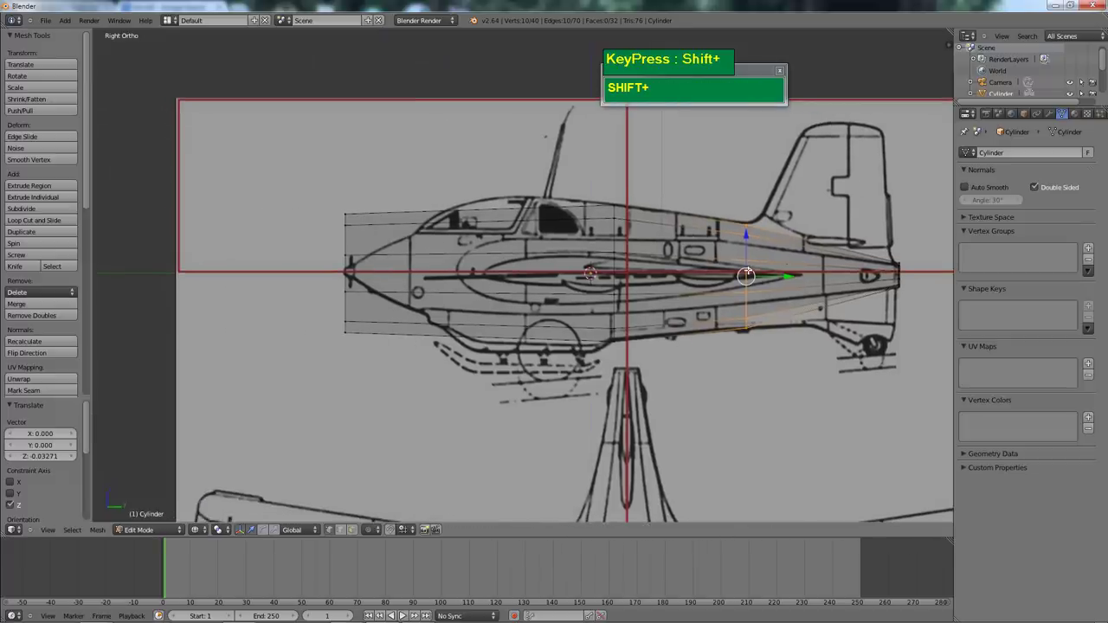
middle_click_drag(499, 221, 538, 233, "shift")
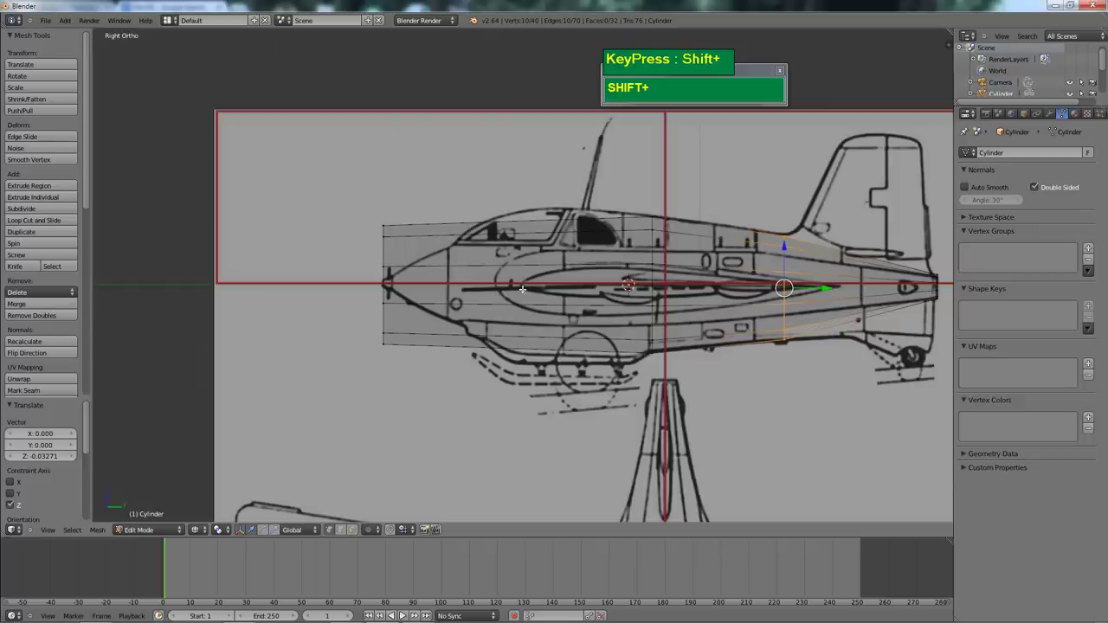
key("ctrl+r")
left_click(569, 251)
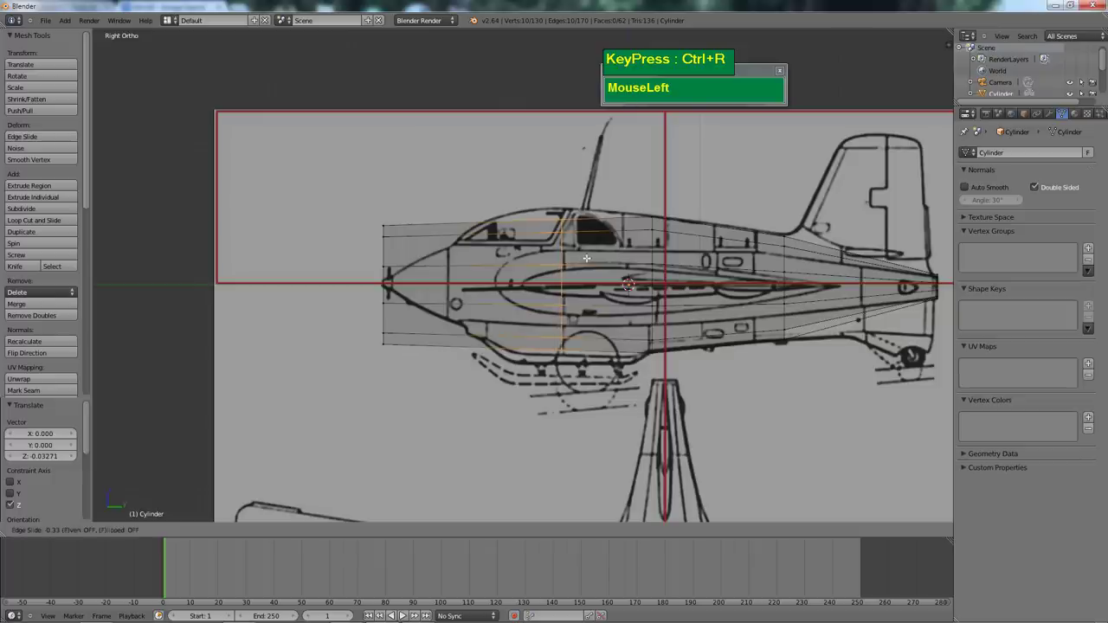
Confirm the new edge loop and scale it to fit the blueprint's fuselage outline
left_click(590, 259)
key("s")
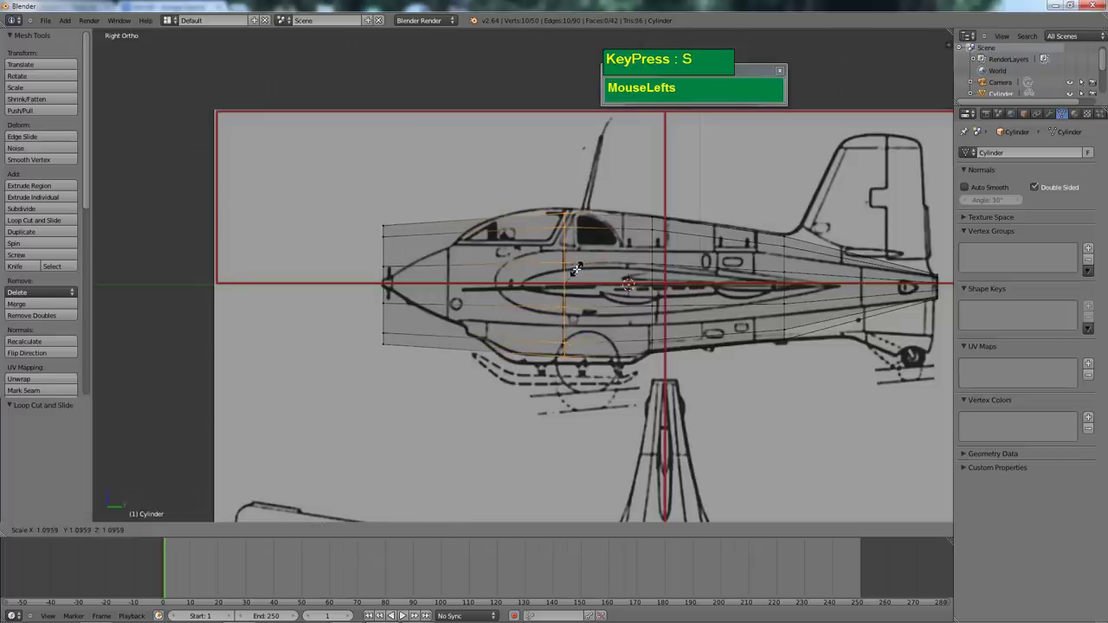
left_click(580, 270)
middle_click_drag(580, 270, 650, 275, "shift")
Add two more edge loops, ahead of the cockpit and near the nose, shrinking the nose loop to the blueprint
key("ctrl+r")
left_click(606, 279)
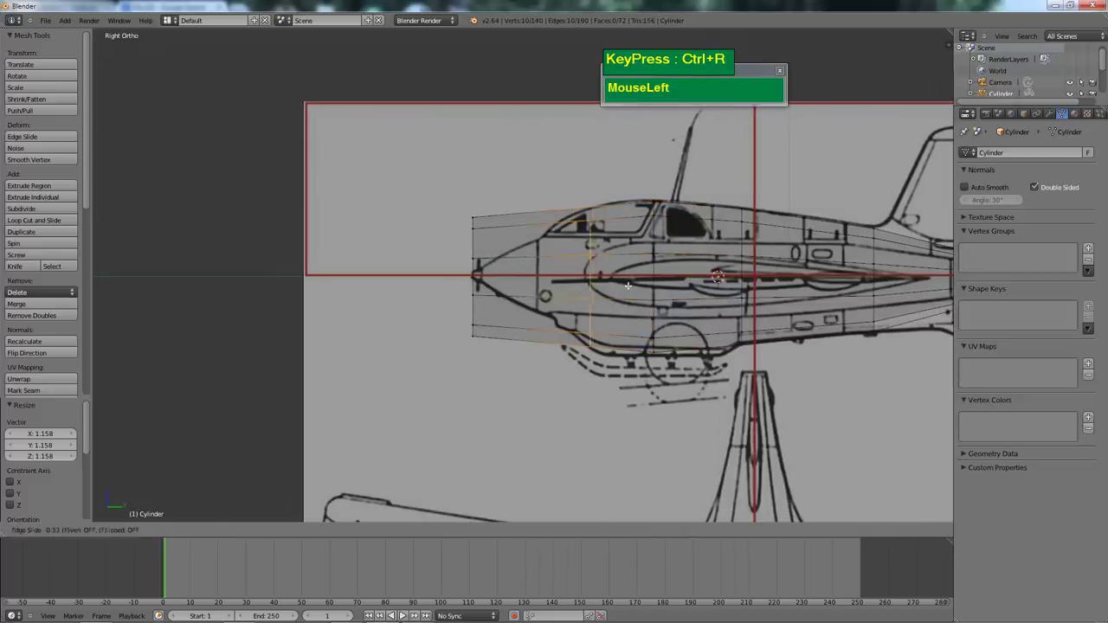
left_click(647, 292)
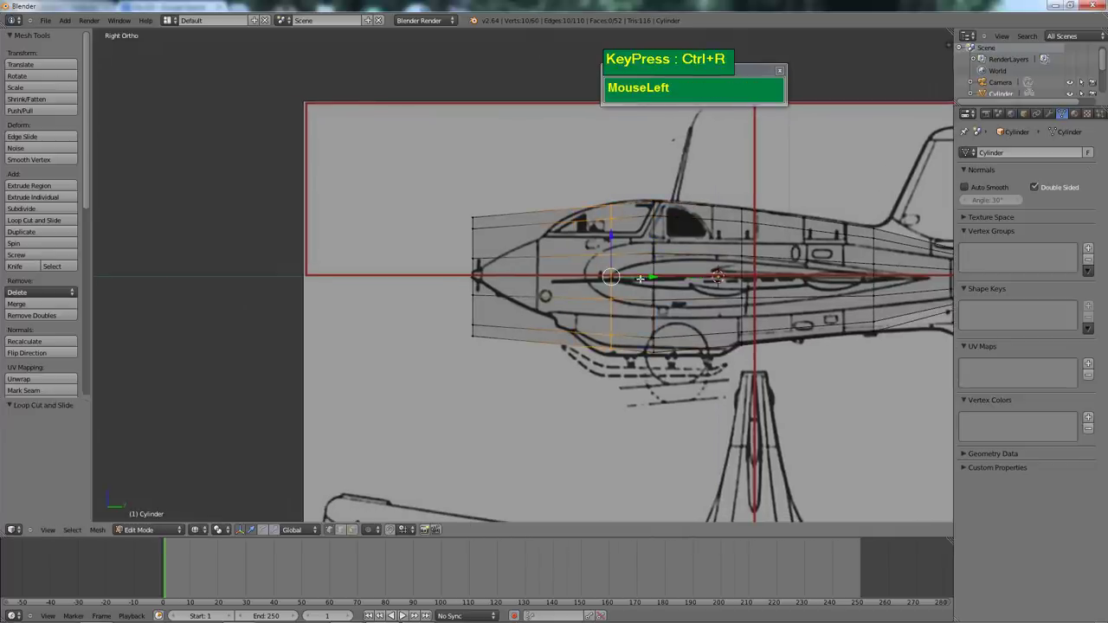
middle_click_drag(641, 285, 684, 275, "shift")
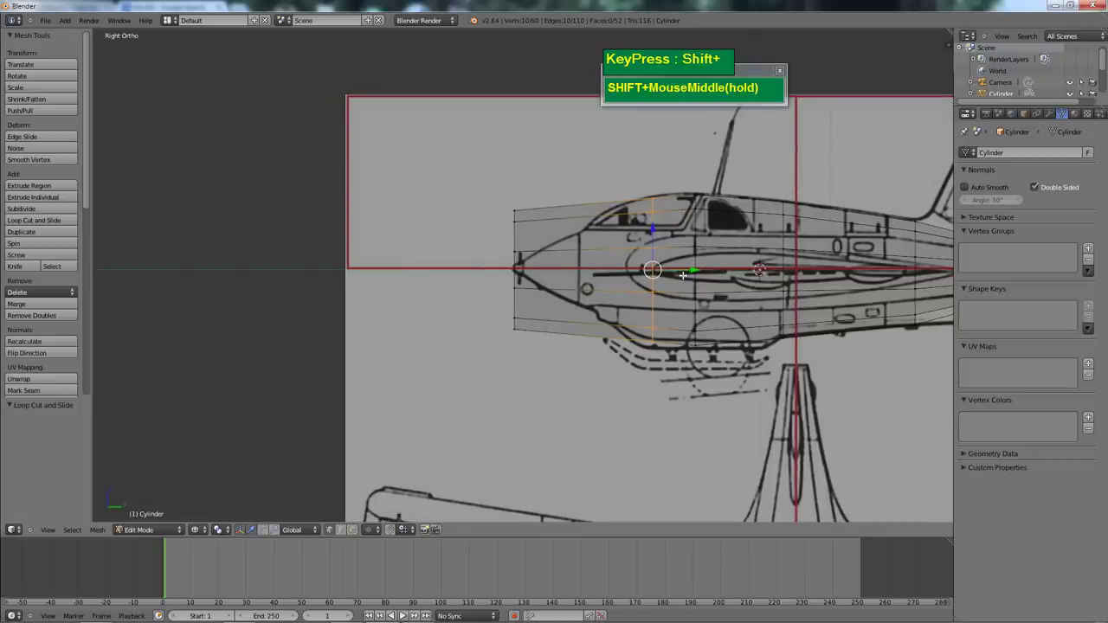
key("ctrl+r")
left_click(556, 266)
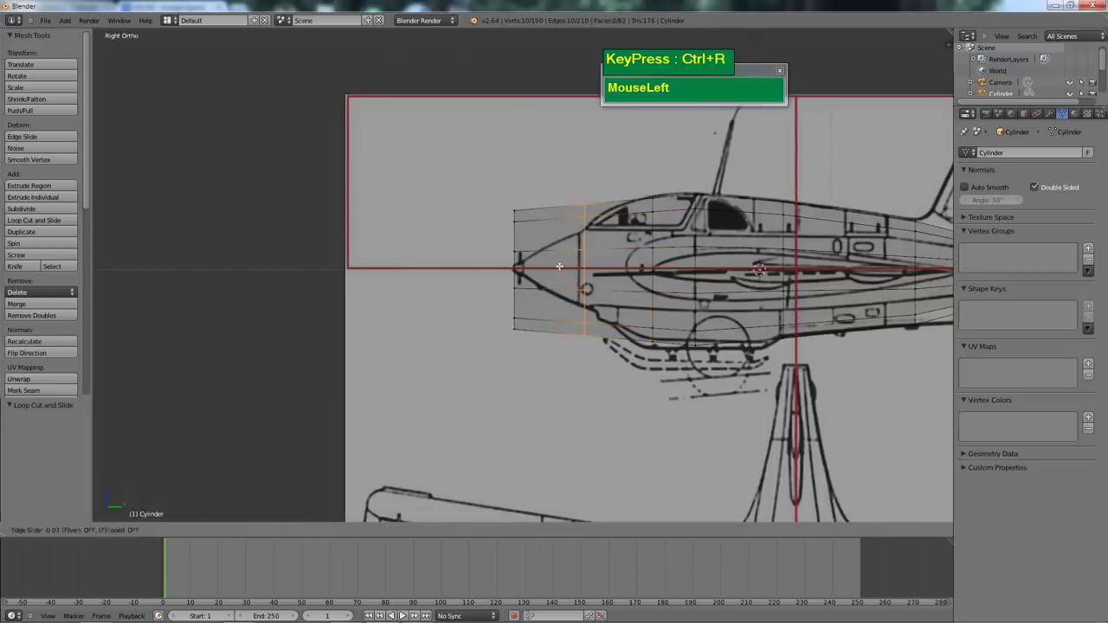
left_click(559, 266)
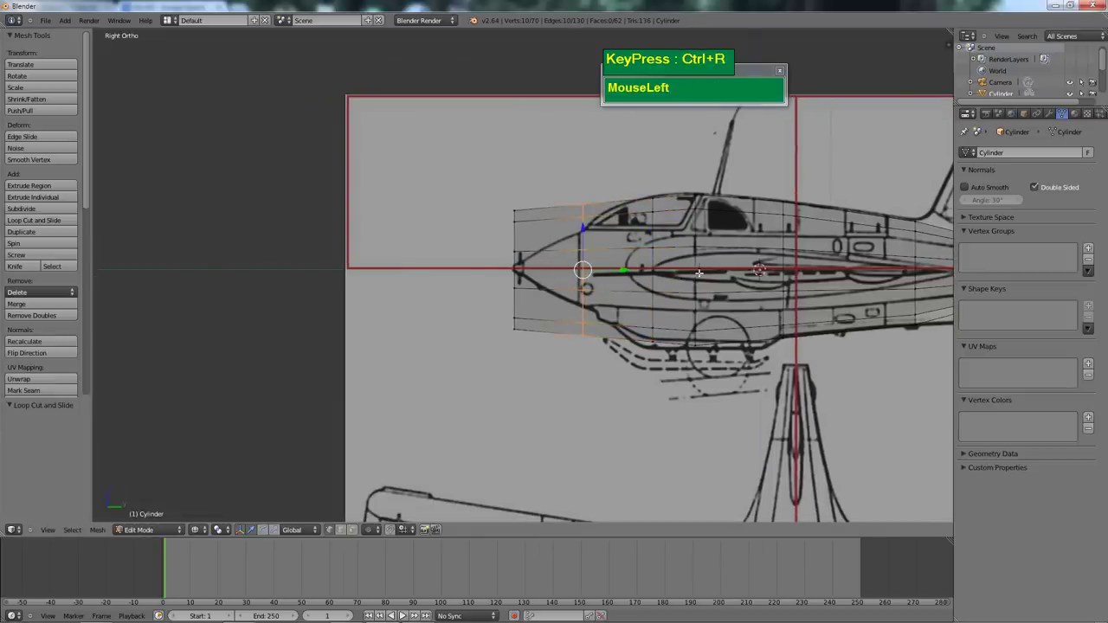
key("s")
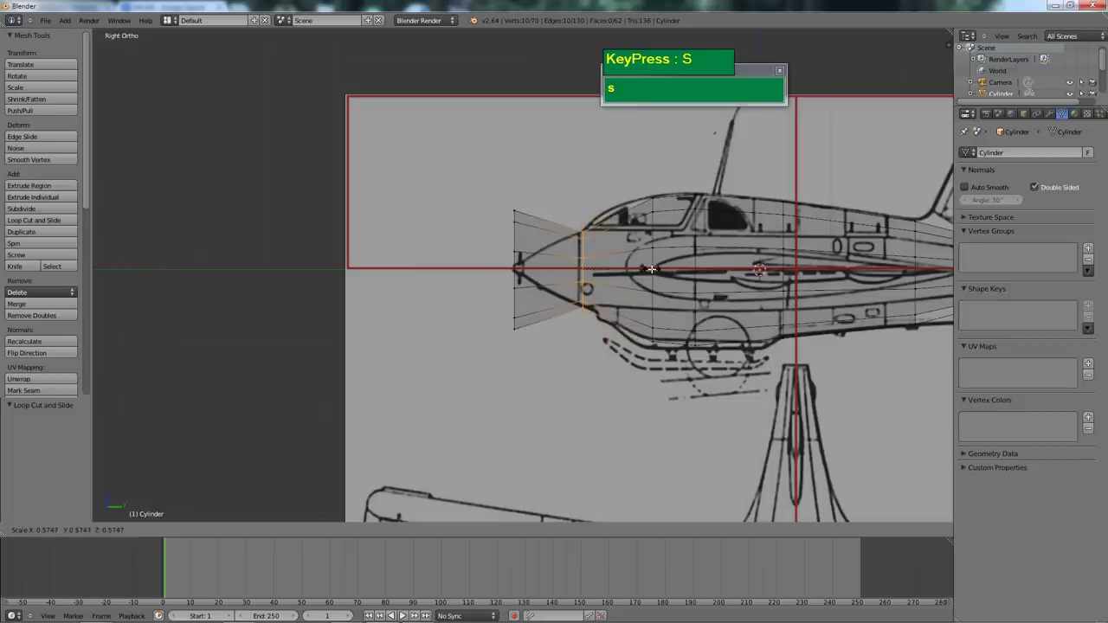
left_click(652, 270)
middle_click_drag(569, 244, 613, 265, "shift")
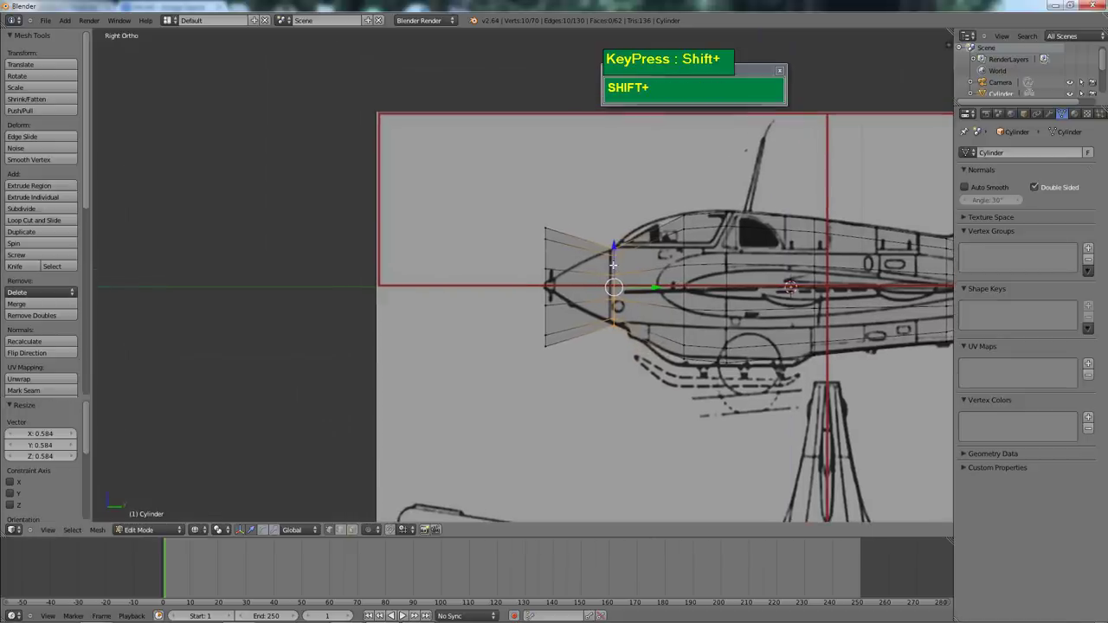
Scale the frontmost nose ring to 0.03994 and raise it 0.03271 along Z onto the nose tip
key("a")
key("b")
left_click_drag(520, 208, 564, 370)
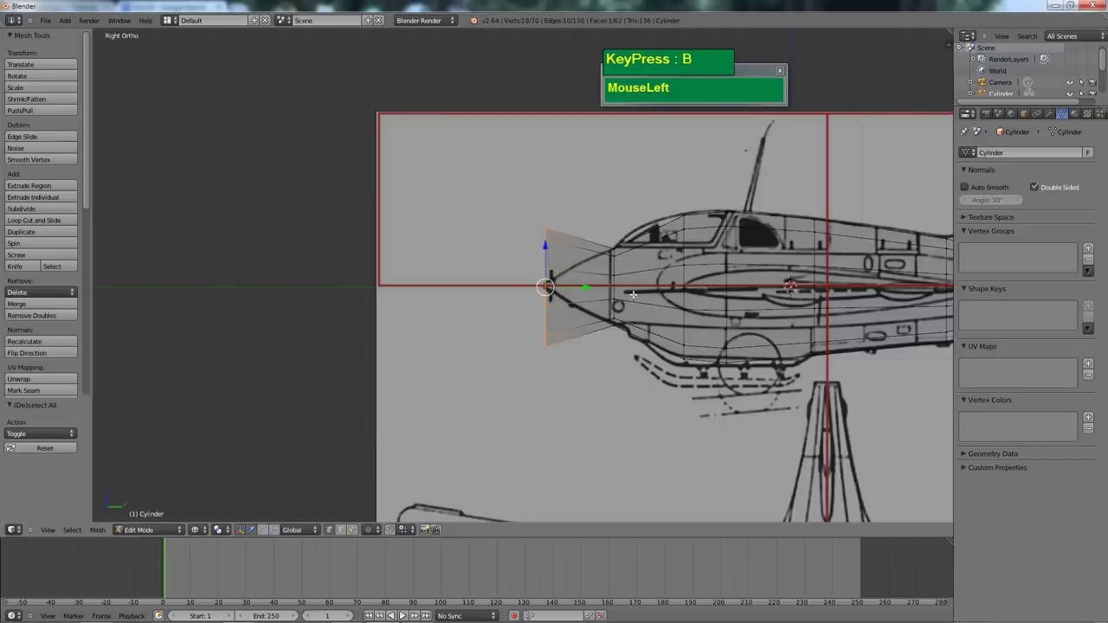
key("s")
left_click_drag(549, 286, 581, 286)
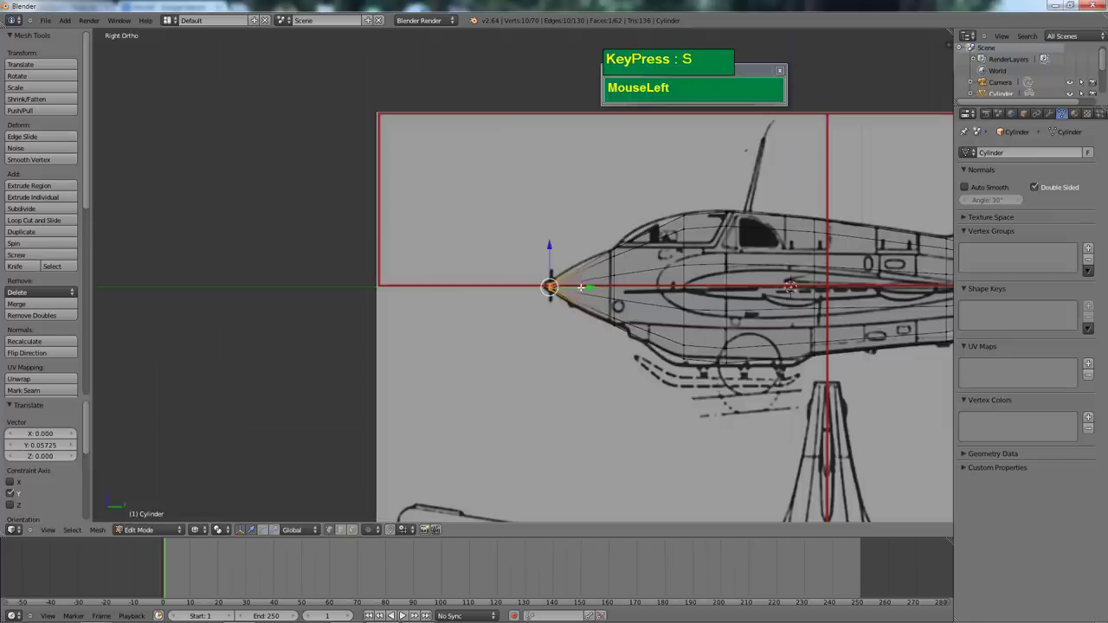
left_click_drag(551, 248, 550, 242)
scroll(551, 242, "down", 3)
middle_click_drag(551, 242, 546, 277, "shift")
In front view, scale the whole fuselage mesh to 0.798 along X to match the blueprint width
key("KP_1")
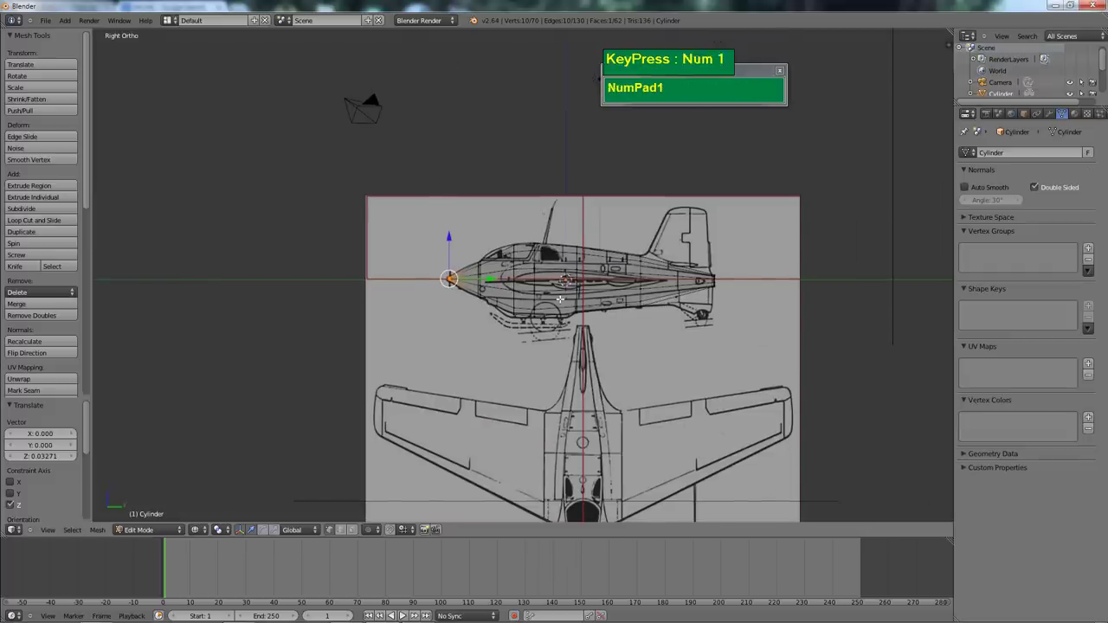
scroll(560, 299, "up", 2)
middle_click_drag(650, 299, 576, 298, "shift")
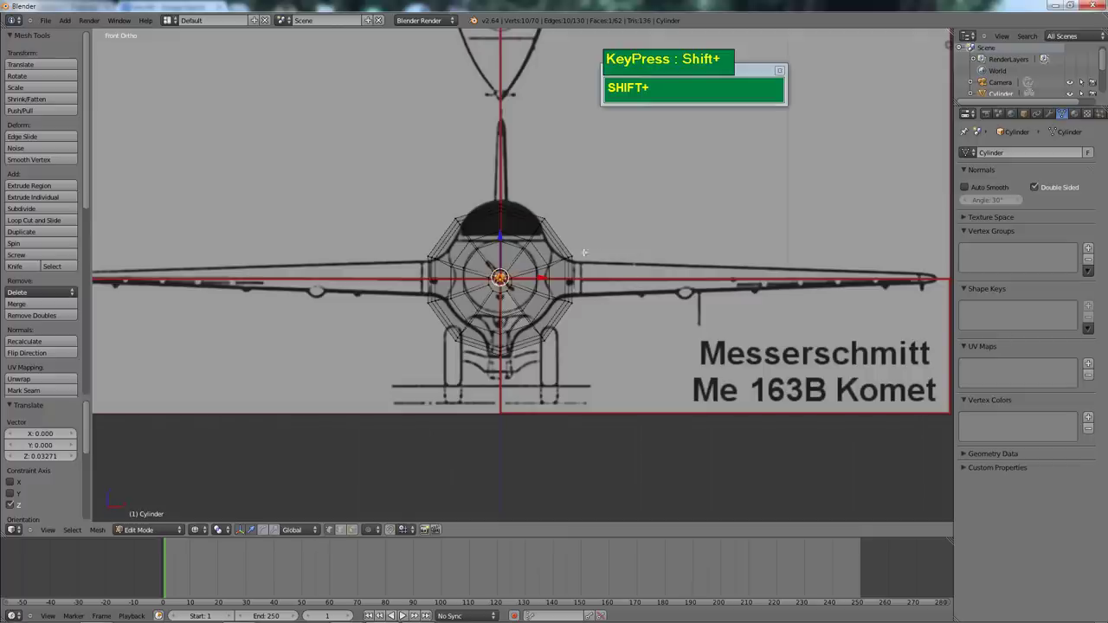
key("a")
key("a")
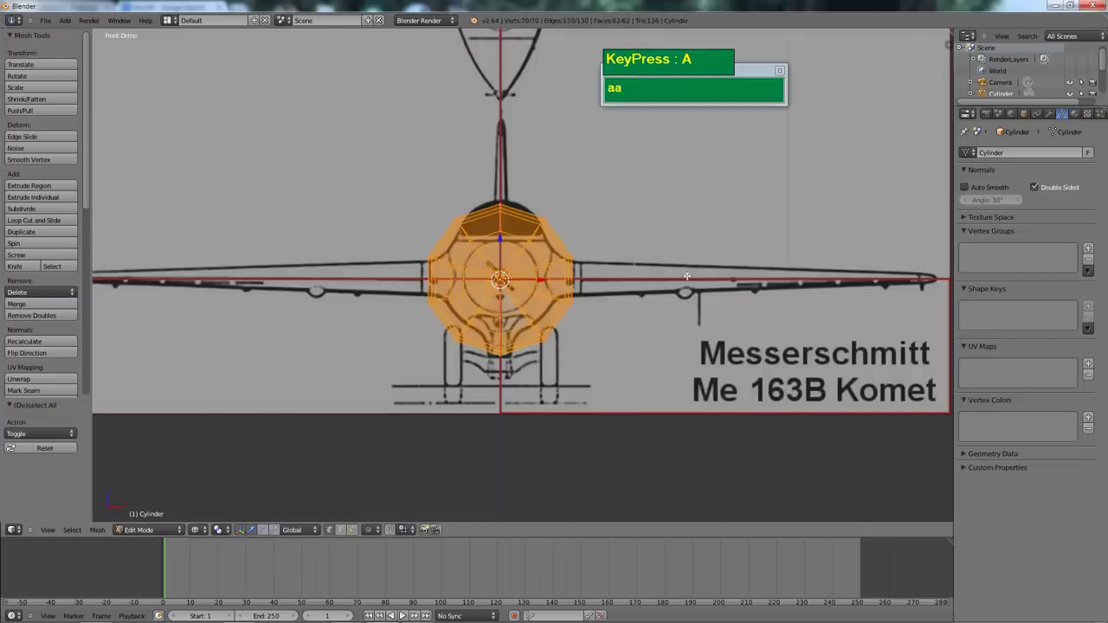
key("s")
key("x")
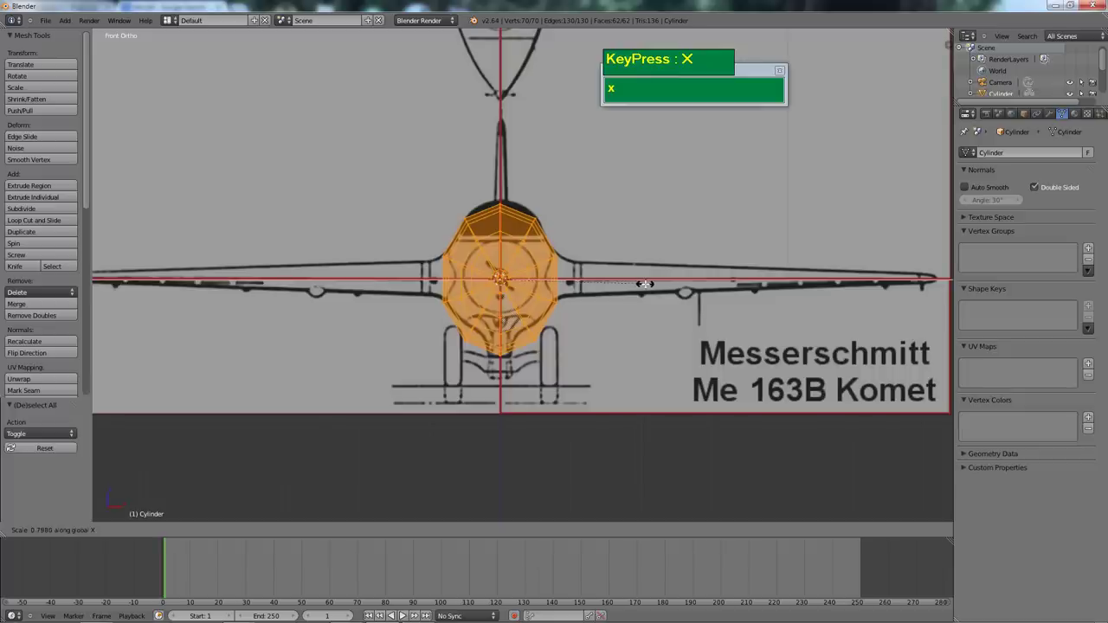
left_click(646, 284)
middle_click_drag(645, 284, 666, 310, "shift")
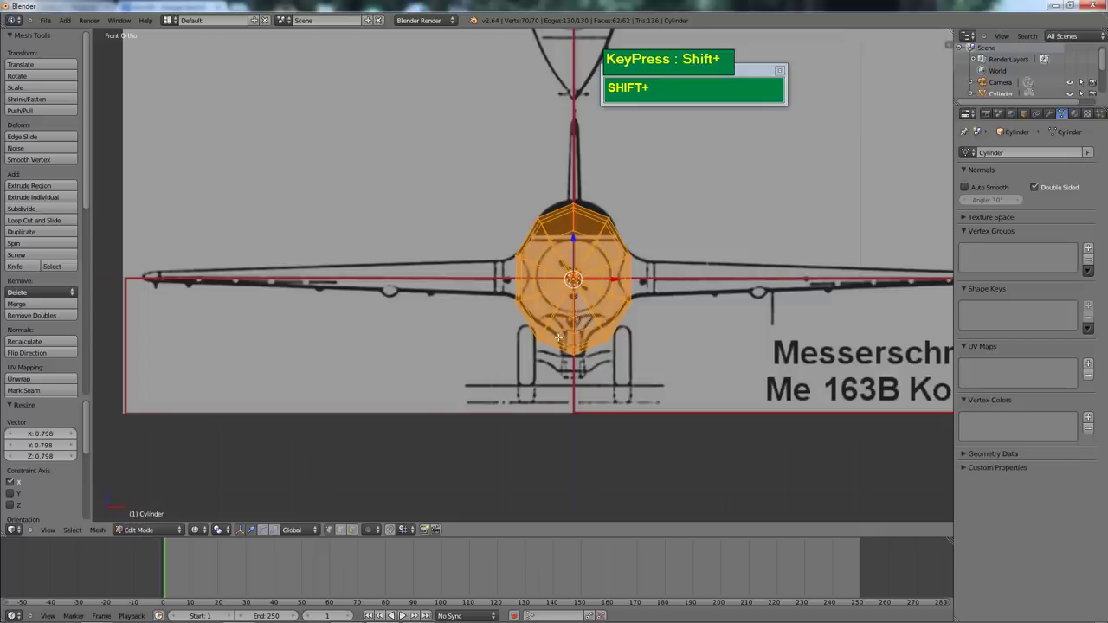
Deselect the mesh and switch to face selection mode
key("a")
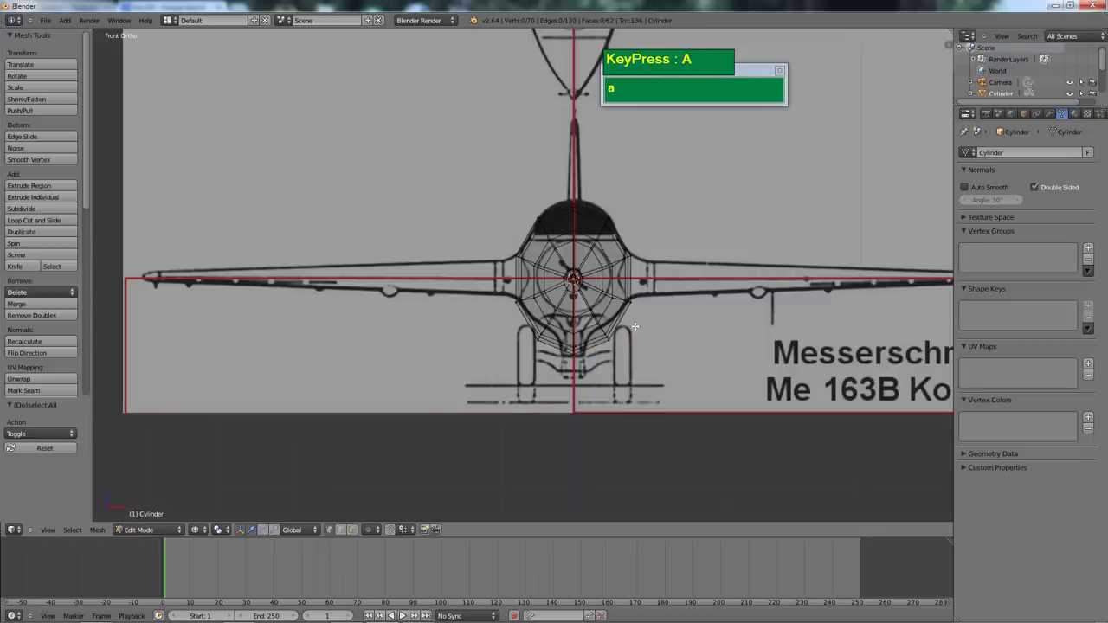
key("ctrl+Tab")
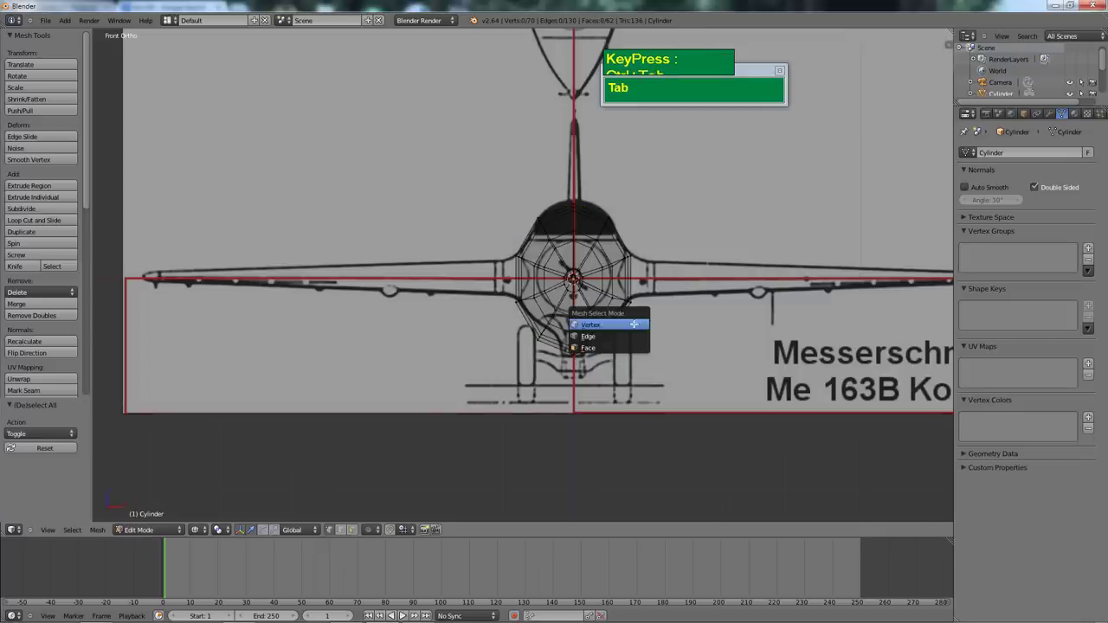
left_click(607, 348)
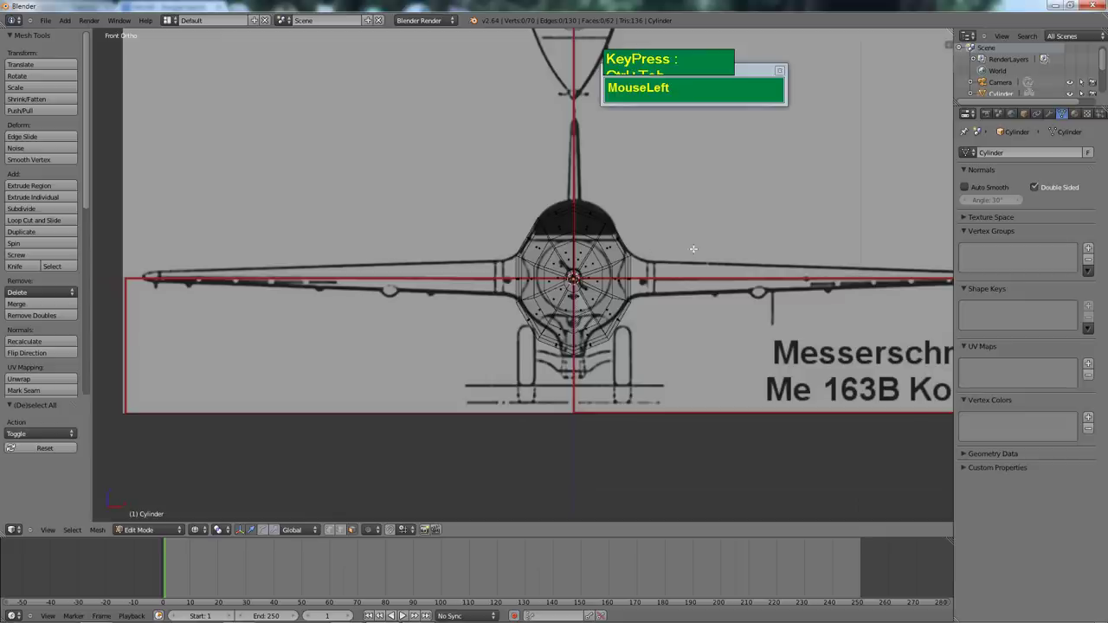
Box-select the left half of the fuselage faces and delete them
key("b")
left_click_drag(491, 165, 575, 424)
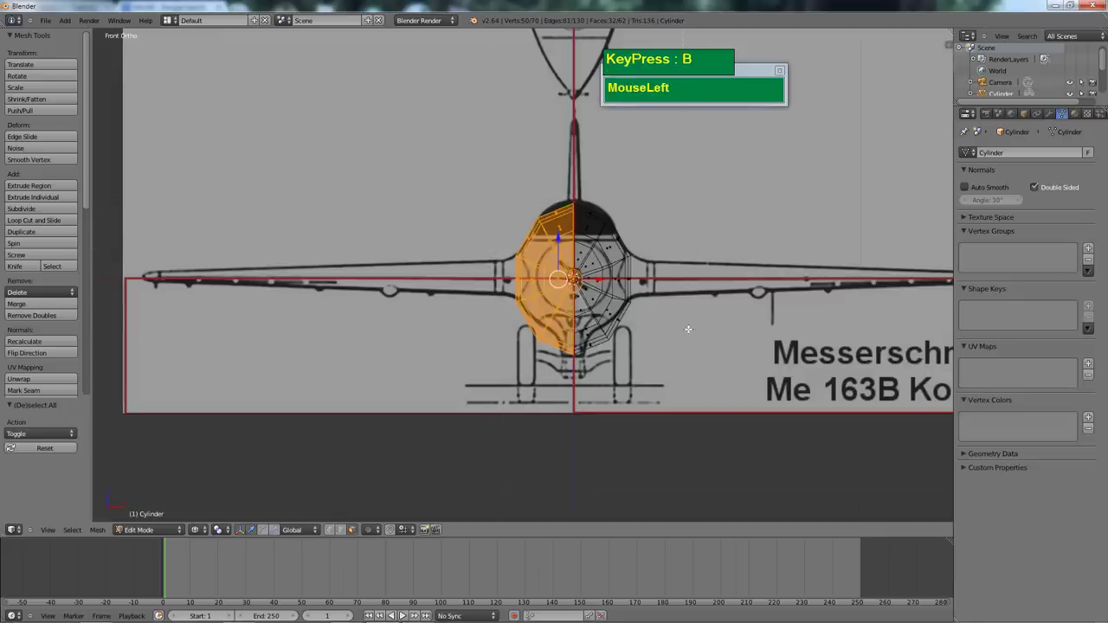
scroll(688, 327, "up", 8)
middle_click_drag(773, 325, 661, 296, "shift")
scroll(661, 296, "down", 4)
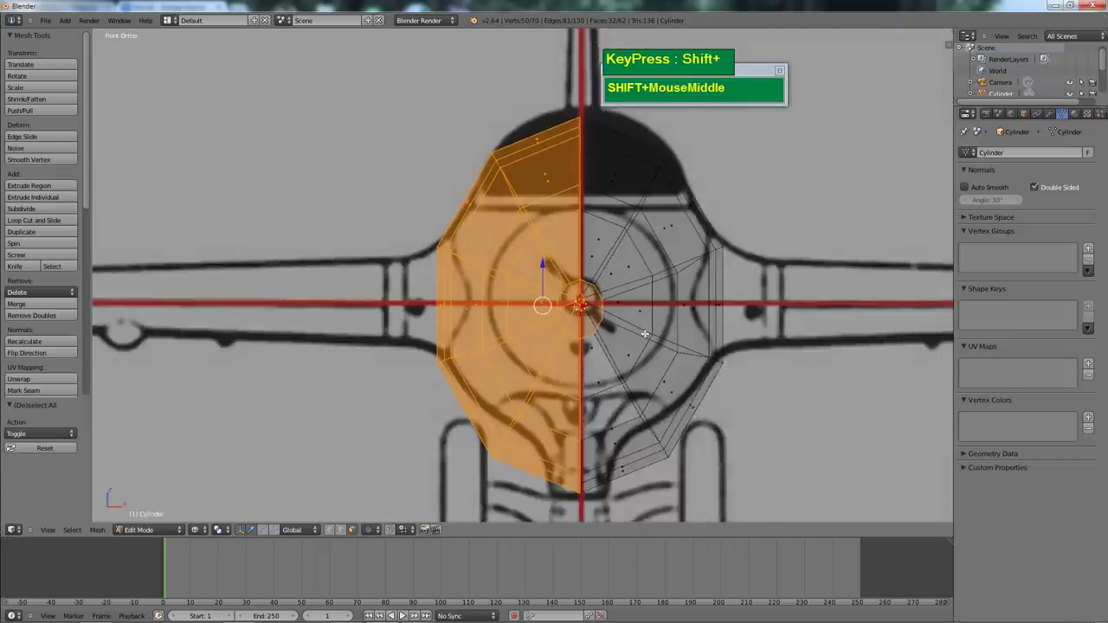
scroll(611, 317, "up", 1)
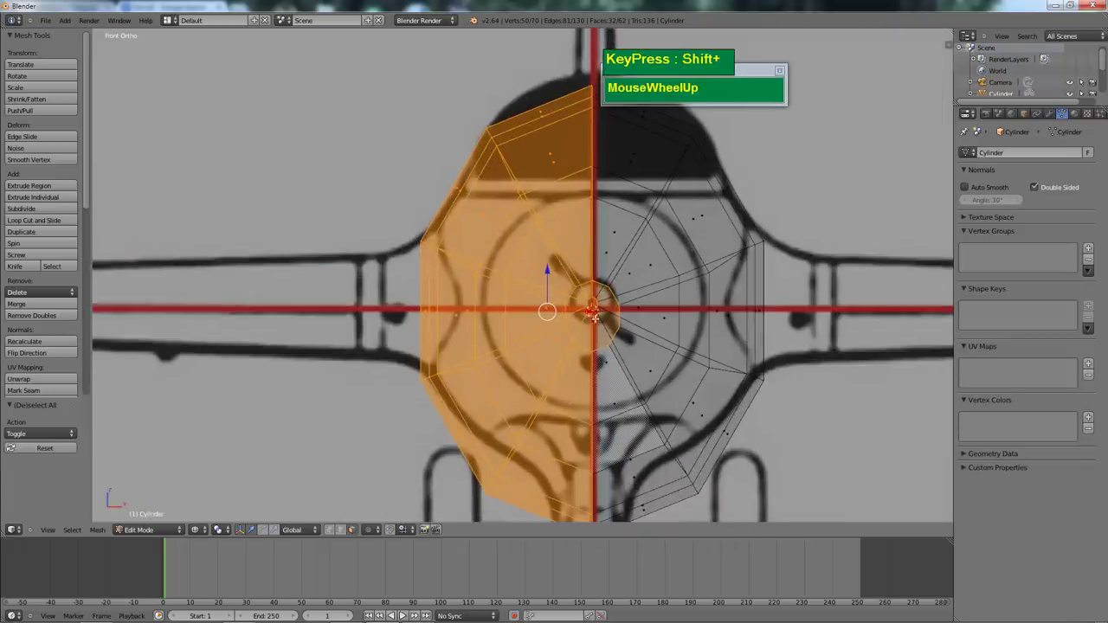
scroll(595, 313, "down", 2)
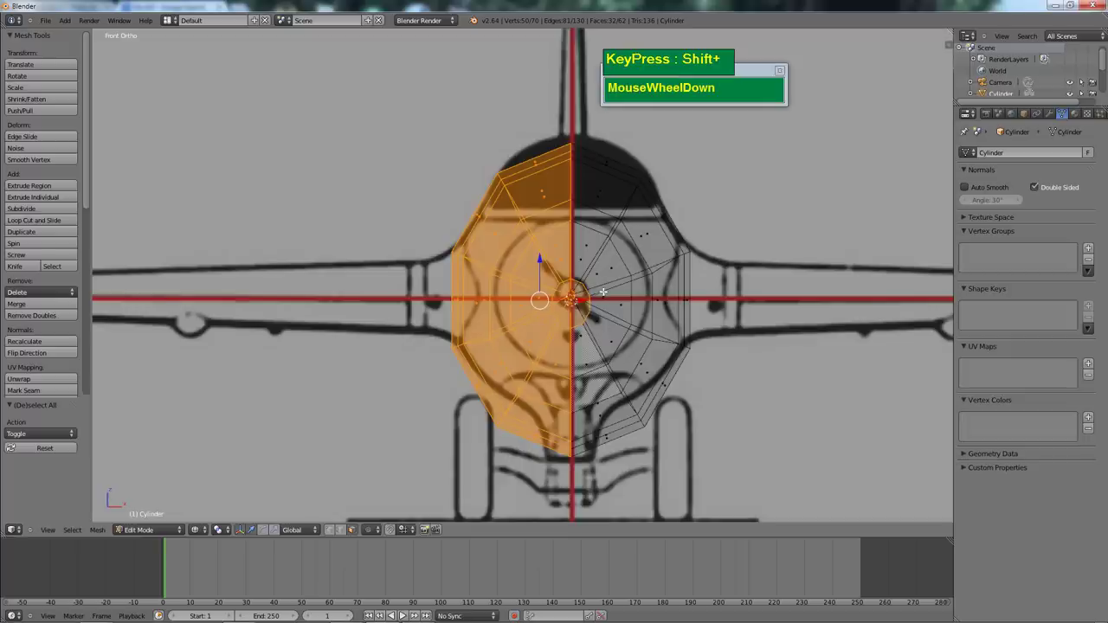
key("x")
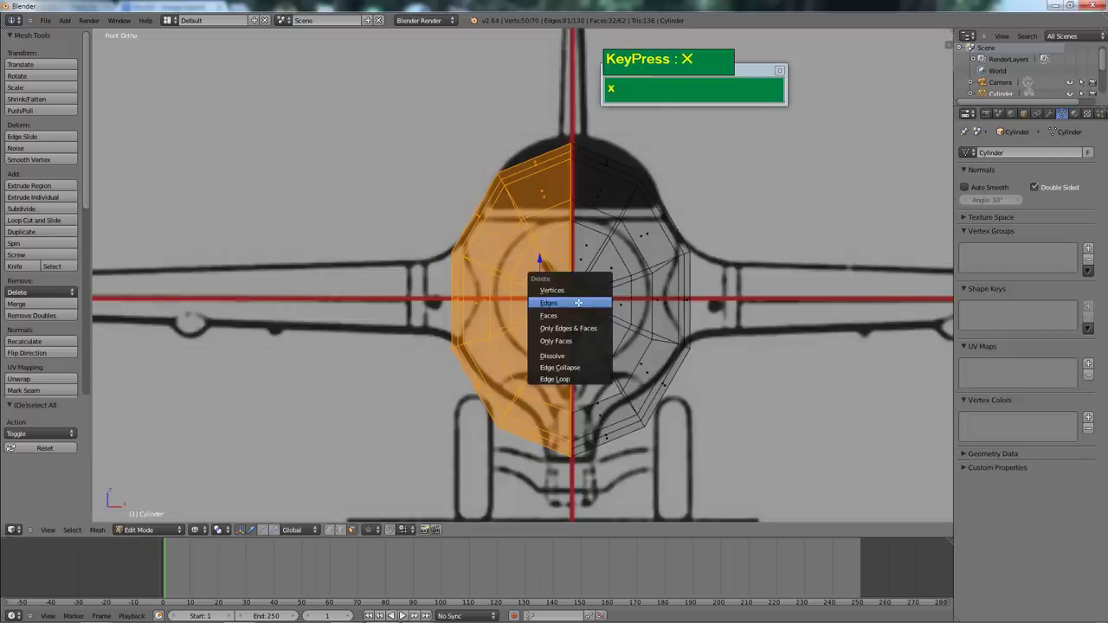
left_click(565, 317)
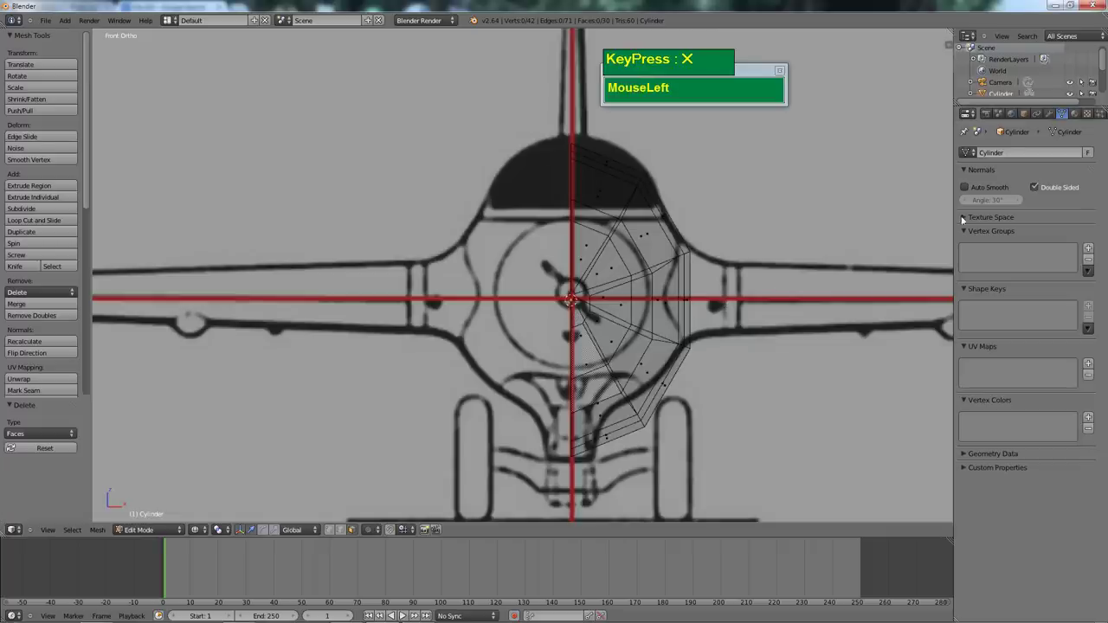
Add a Mirror modifier to rebuild the full fuselage, and view it in solid shading
left_click(1049, 115)
left_click(1033, 156)
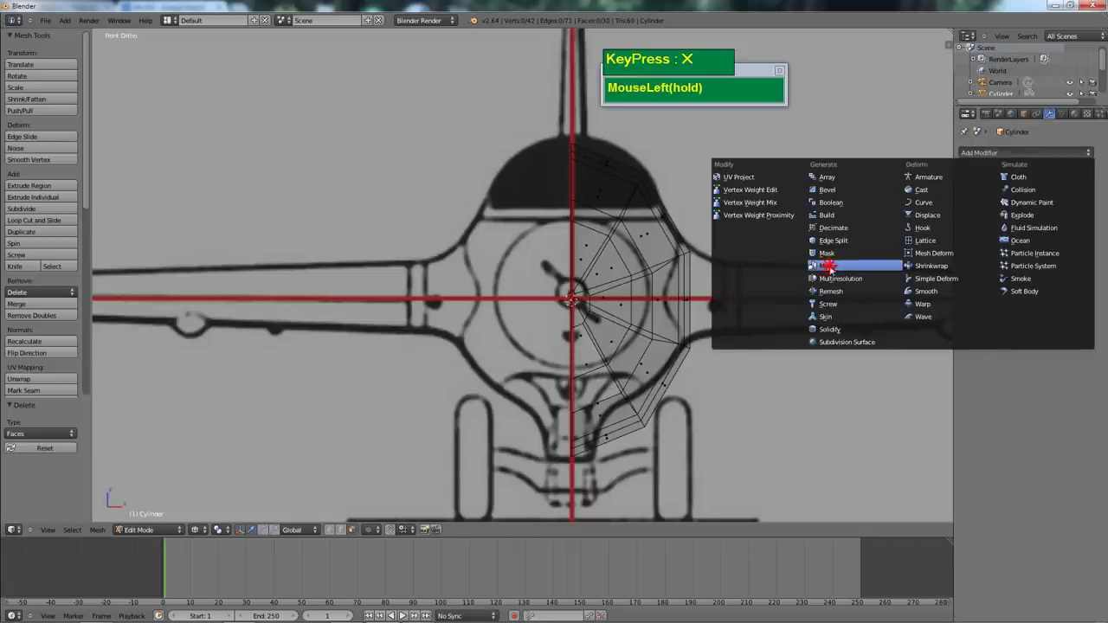
left_click(830, 267)
scroll(711, 298, "down", 1)
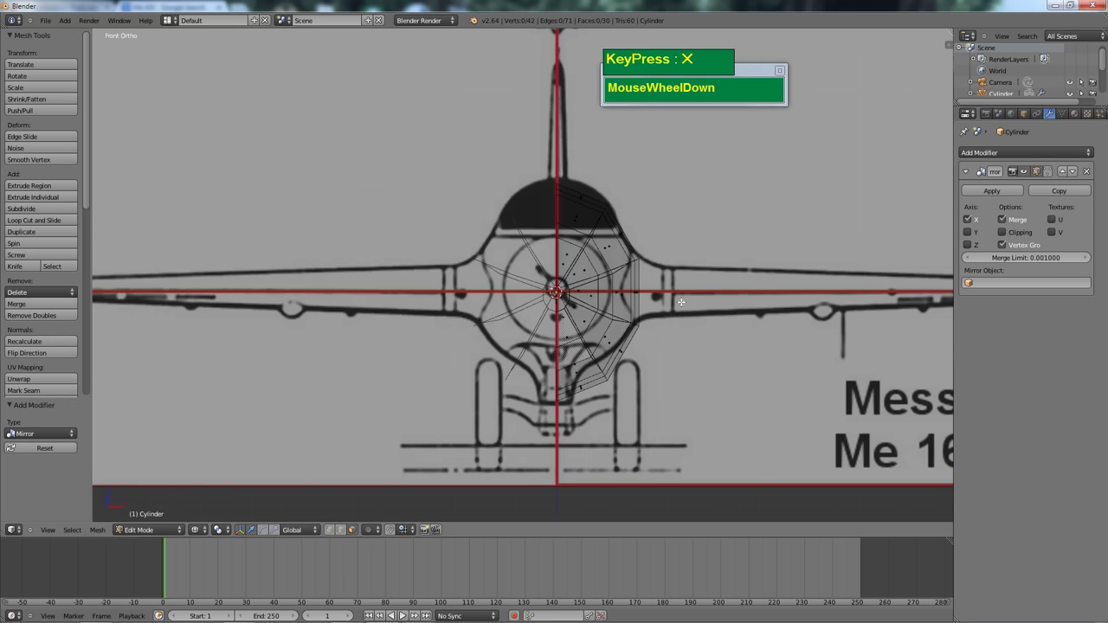
scroll(681, 302, "down", 2)
mouse_move(682, 302)
middle_mouse_down()
mouse_move(689, 325)
mouse_move(549, 375)
mouse_move(733, 268)
mouse_move(631, 285)
mouse_move(577, 339)
mouse_move(549, 321)
mouse_move(555, 329)
middle_mouse_up()
key("z")
In the wireframe right side view, add an edge loop behind the nose and stretch it vertically
key("KP_3")
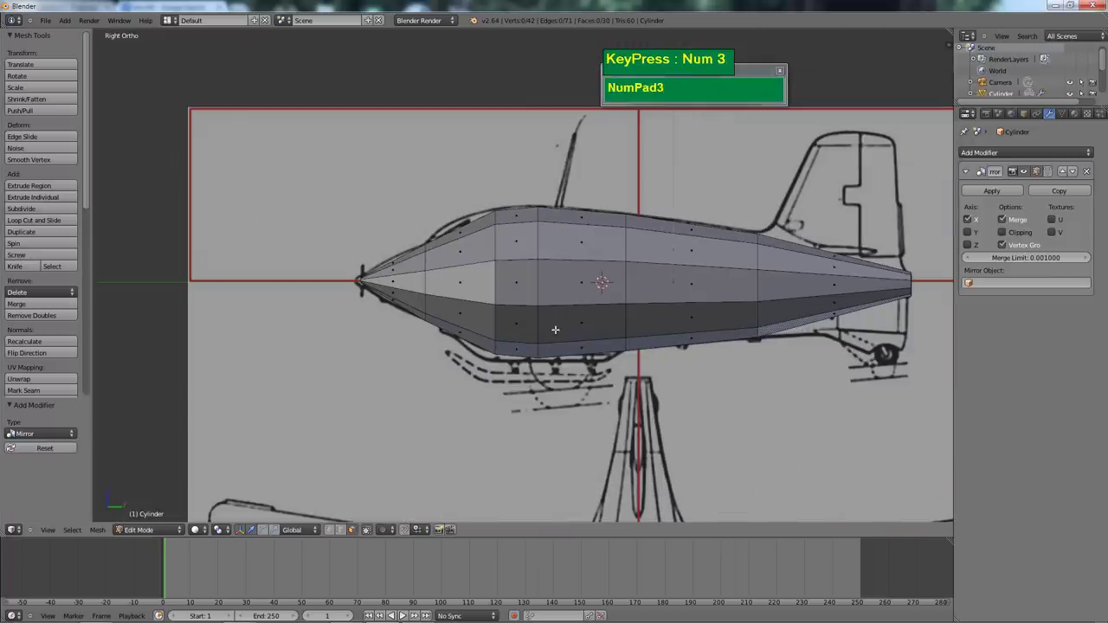
middle_click_drag(670, 320, 647, 328, "shift")
key("z")
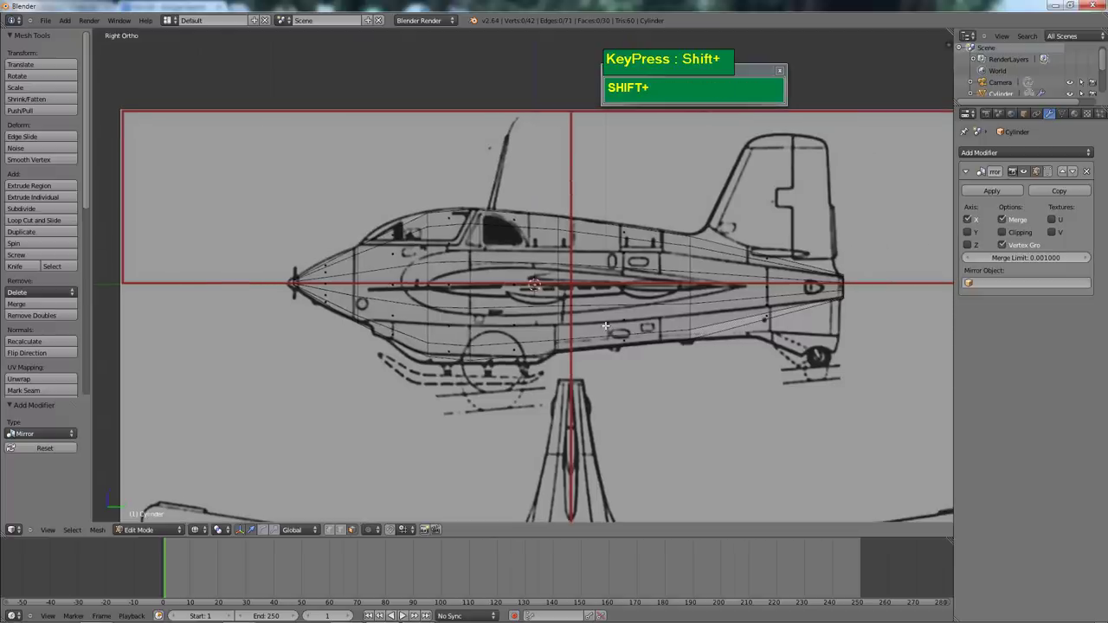
middle_click_drag(617, 319, 730, 324, "shift")
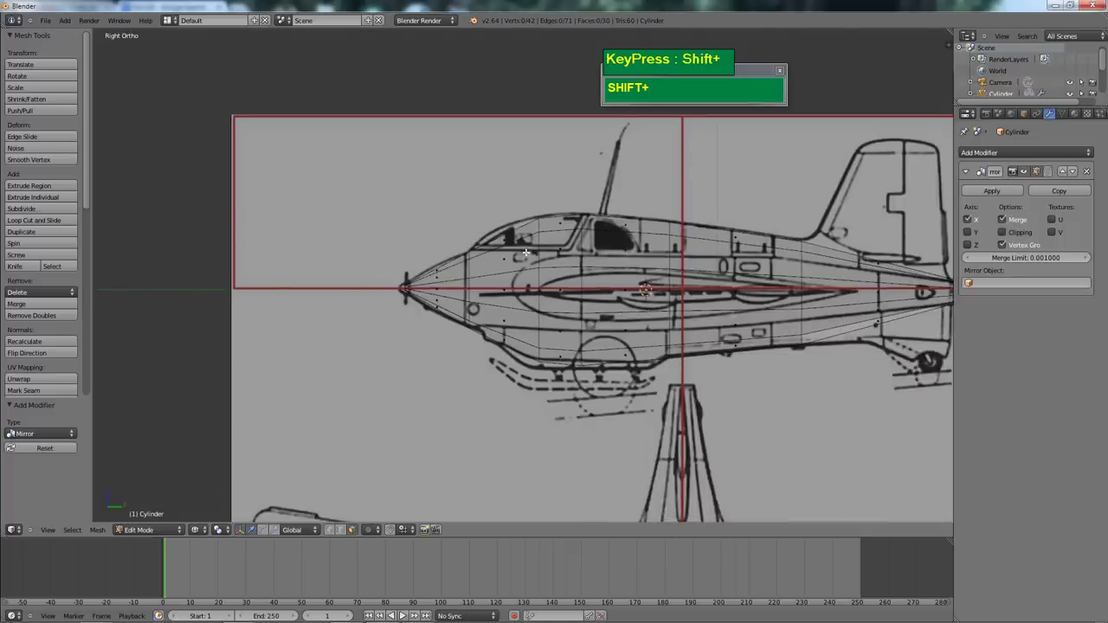
key("ctrl+r")
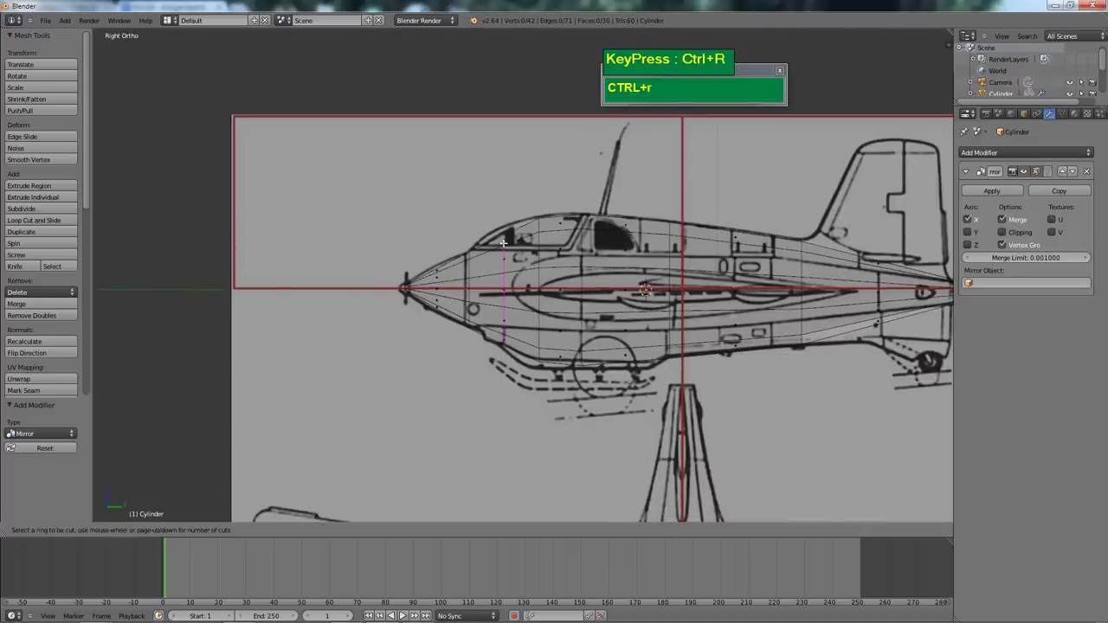
left_click(503, 245)
left_click(502, 250)
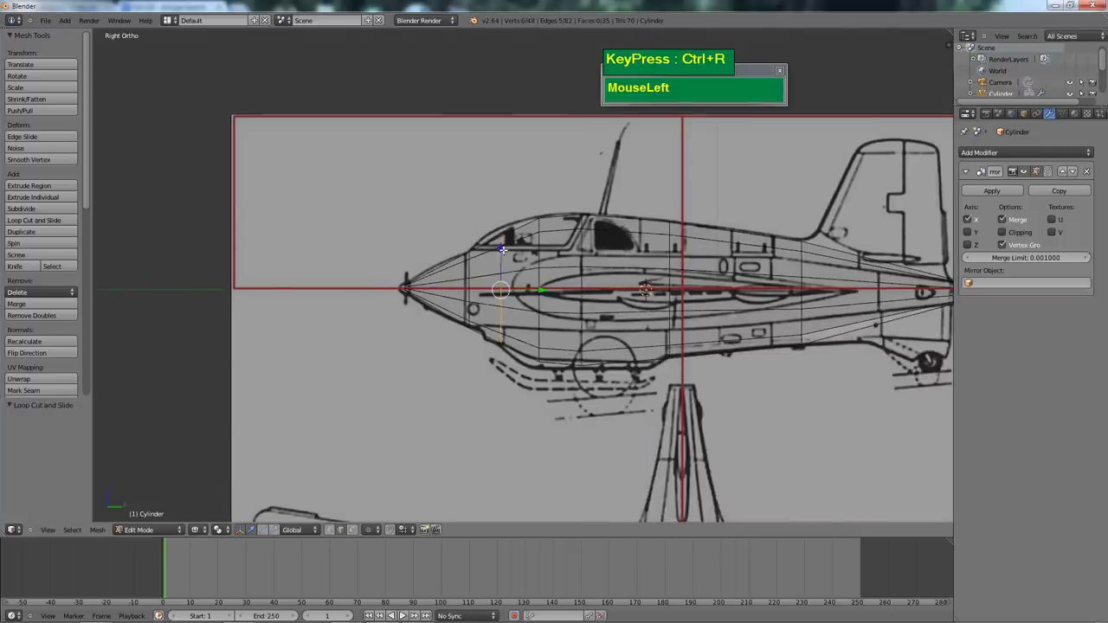
key("s")
key("z")
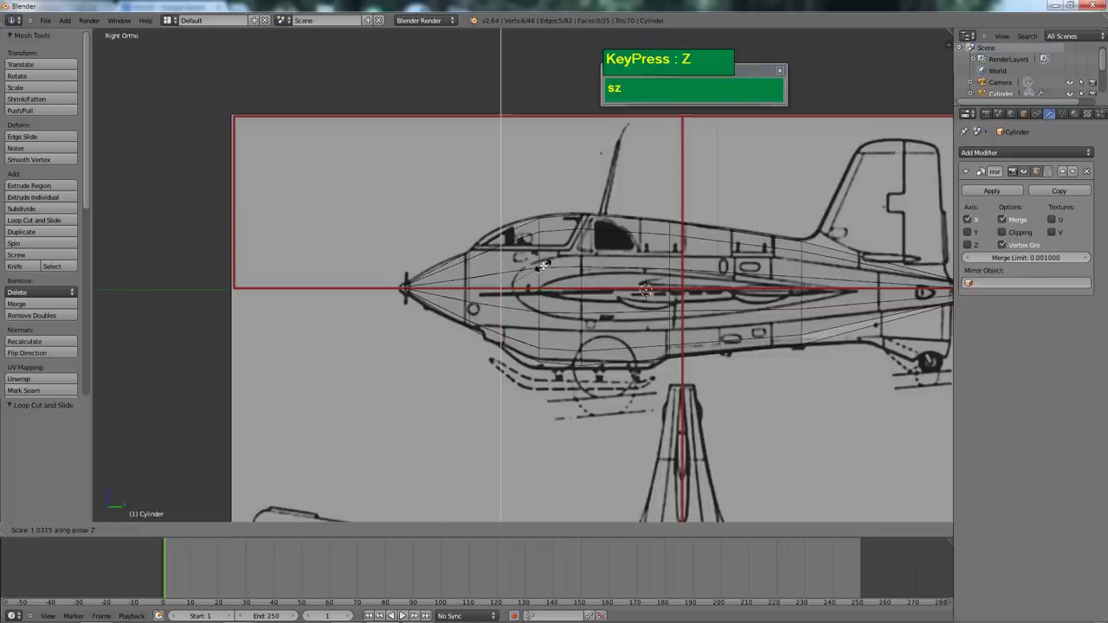
left_click(547, 266)
scroll(581, 271, "down", 1)
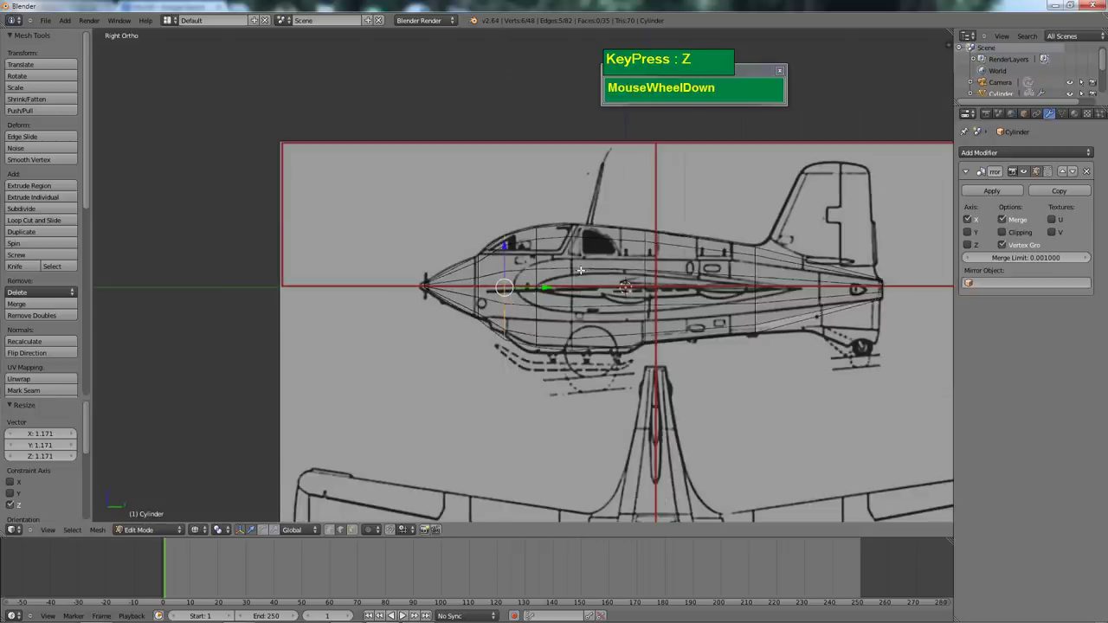
key("z")
middle_click_drag(627, 289, 713, 290, "shift")
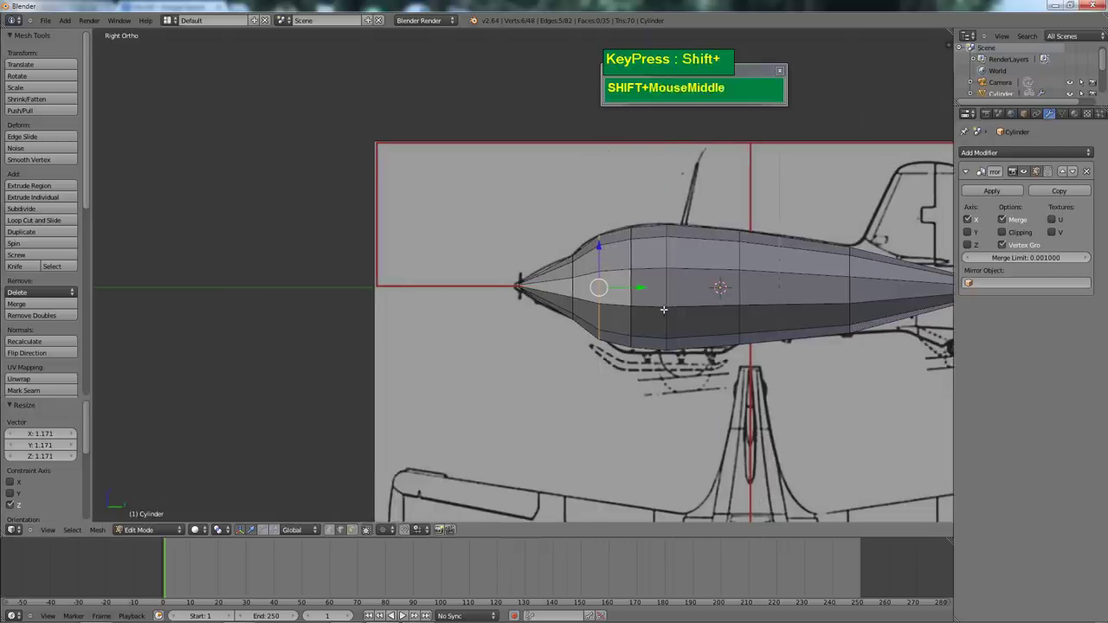
scroll(610, 284, "up", 3)
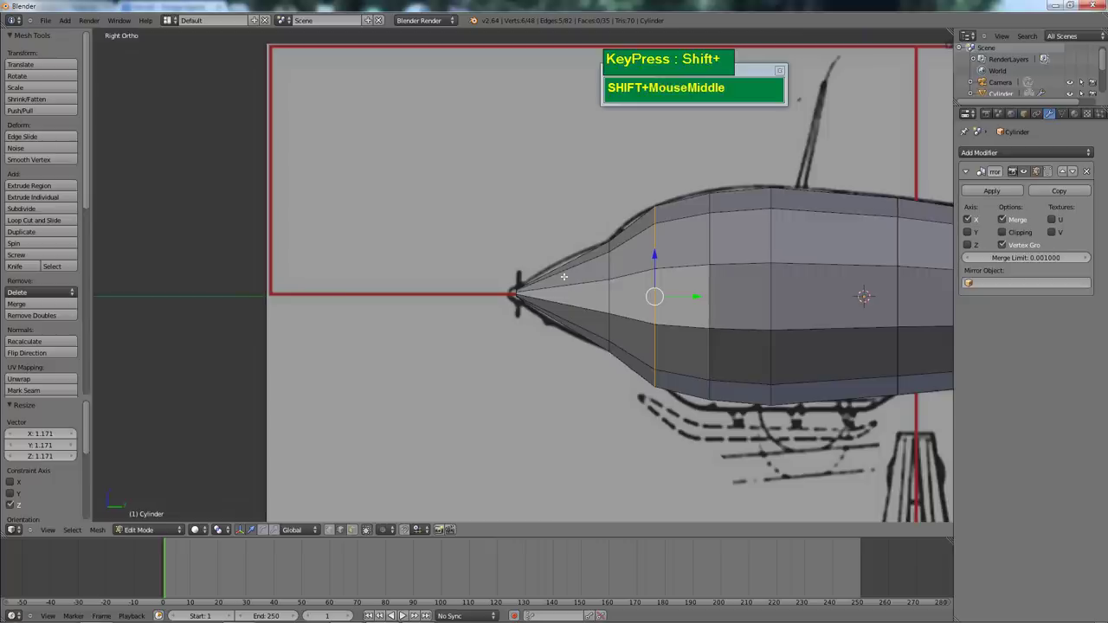
Add a centred edge loop near the nose tip and stretch it vertically to the blueprint profile
key("ctrl+r")
left_click(563, 280)
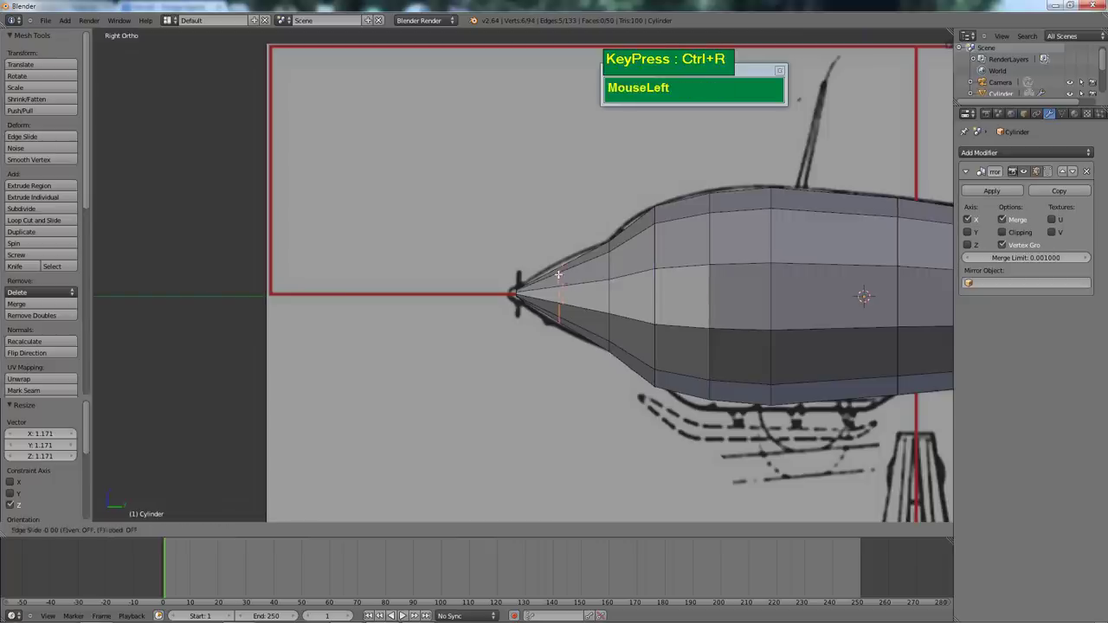
right_click(598, 282)
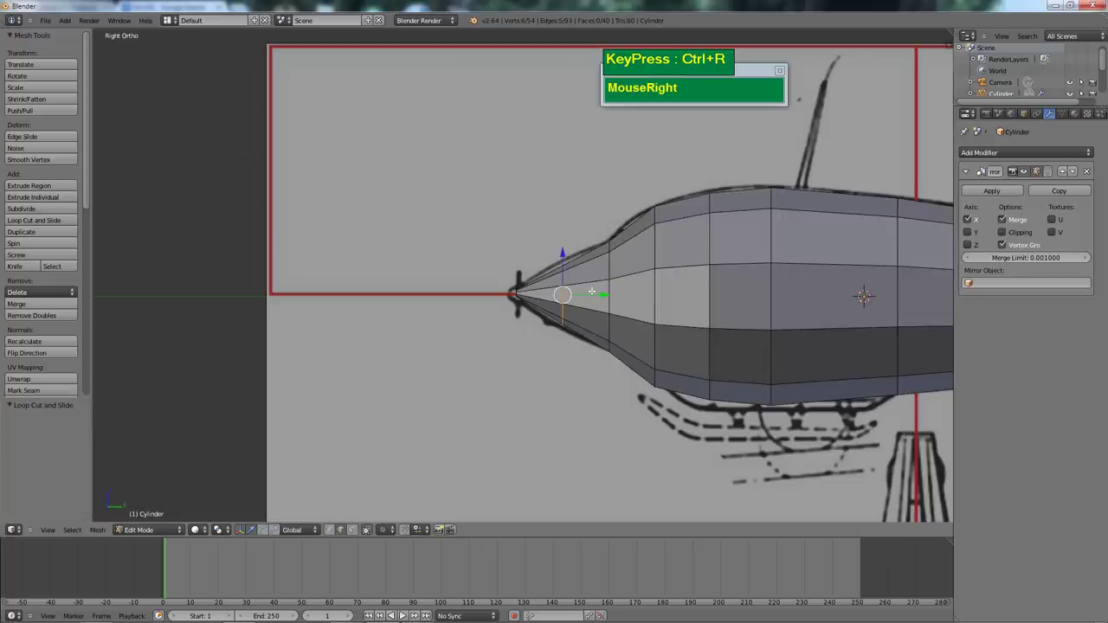
key("s")
key("z")
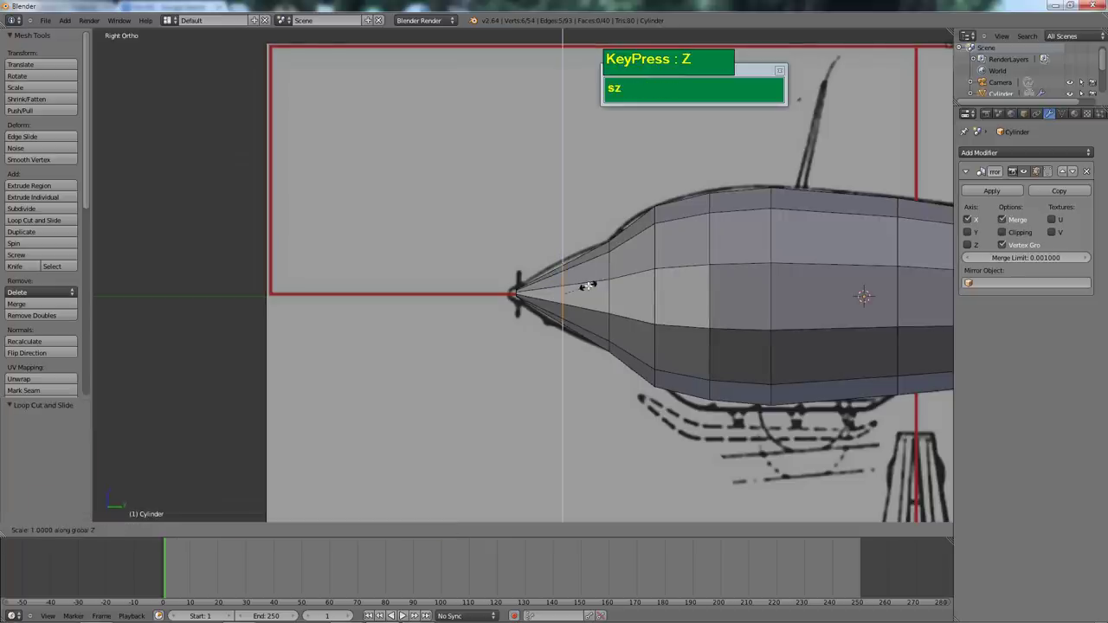
left_click(591, 287)
scroll(592, 288, "down", 2)
middle_click_drag(591, 287, 682, 344)
scroll(611, 295, "down", 3)
scroll(610, 295, "down", 1)
In front view with vertex selection, box-select the vertices on the lower fuselage outline
key("KP_1")
scroll(709, 323, "up", 3)
middle_click_drag(666, 253, 667, 255, "shift")
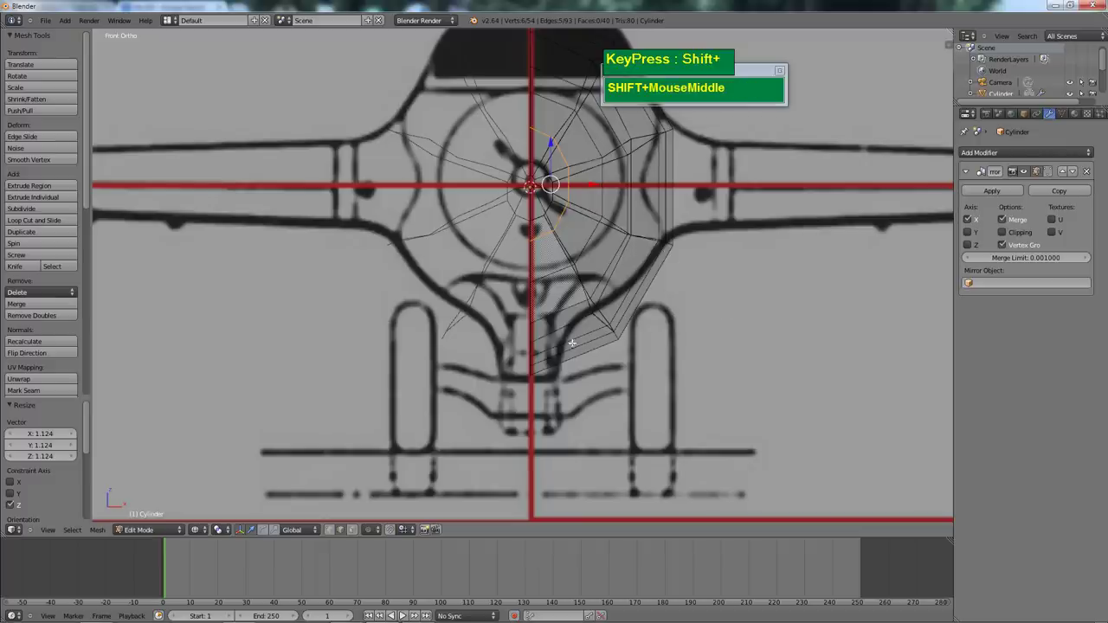
key("ctrl+Tab")
left_click(628, 318)
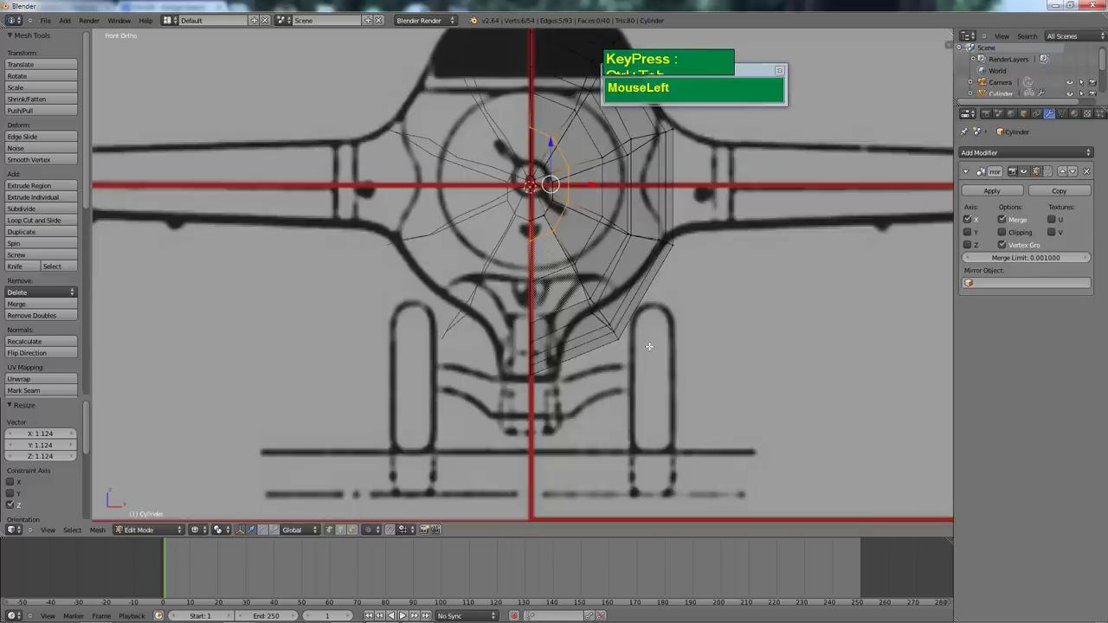
middle_click_drag(649, 347, 647, 347, "shift")
key("a")
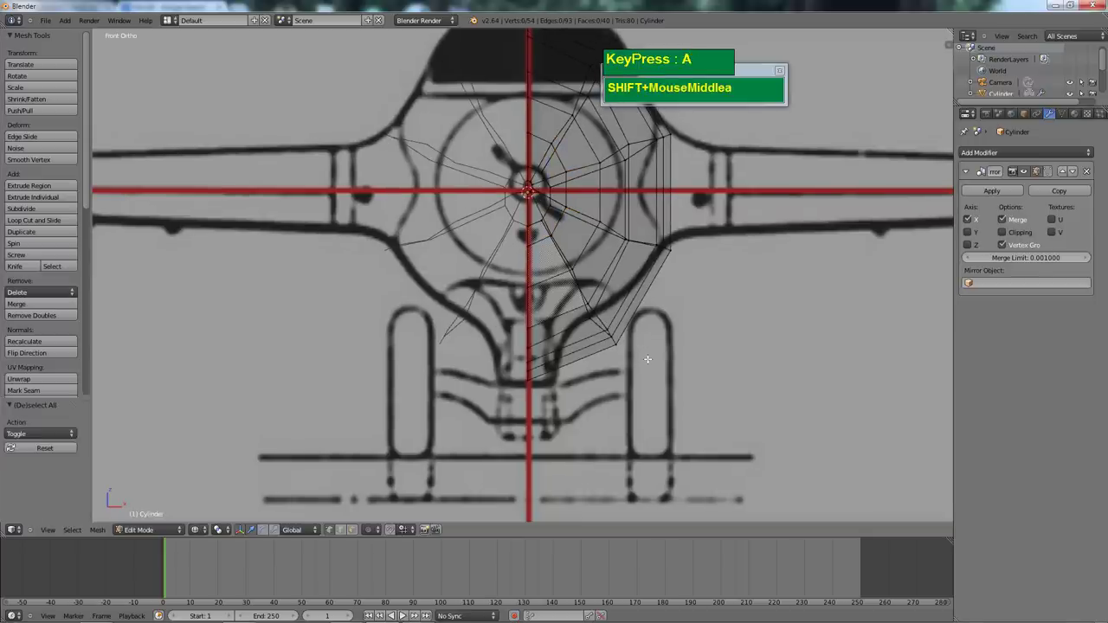
key("b")
left_click_drag(656, 378, 593, 302)
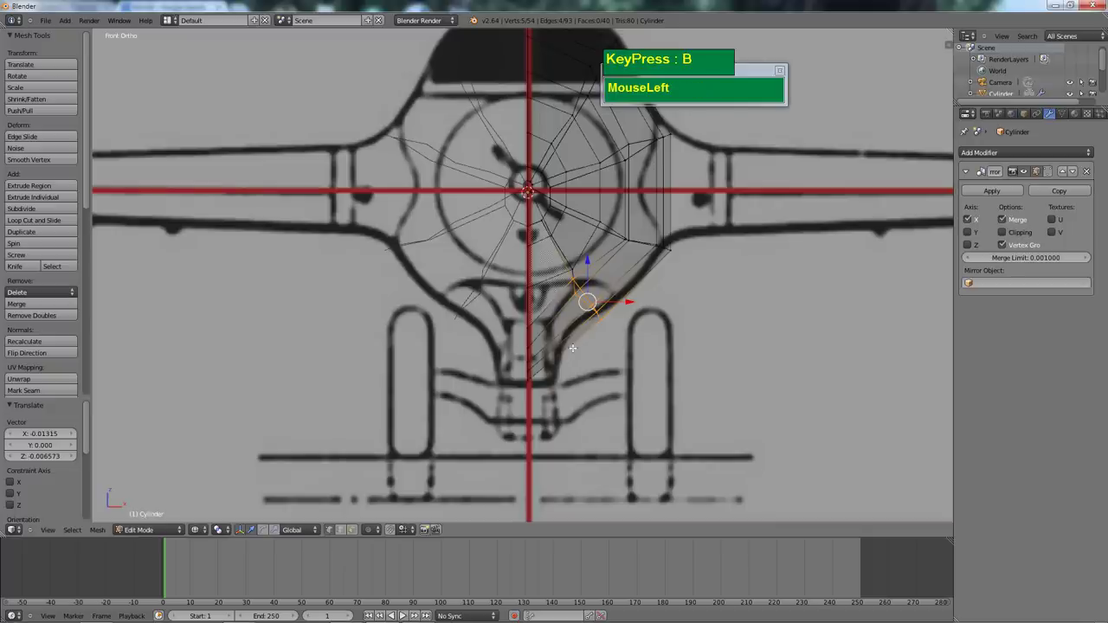
Cut a centred edge loop into the lower hull
key("ctrl+r")
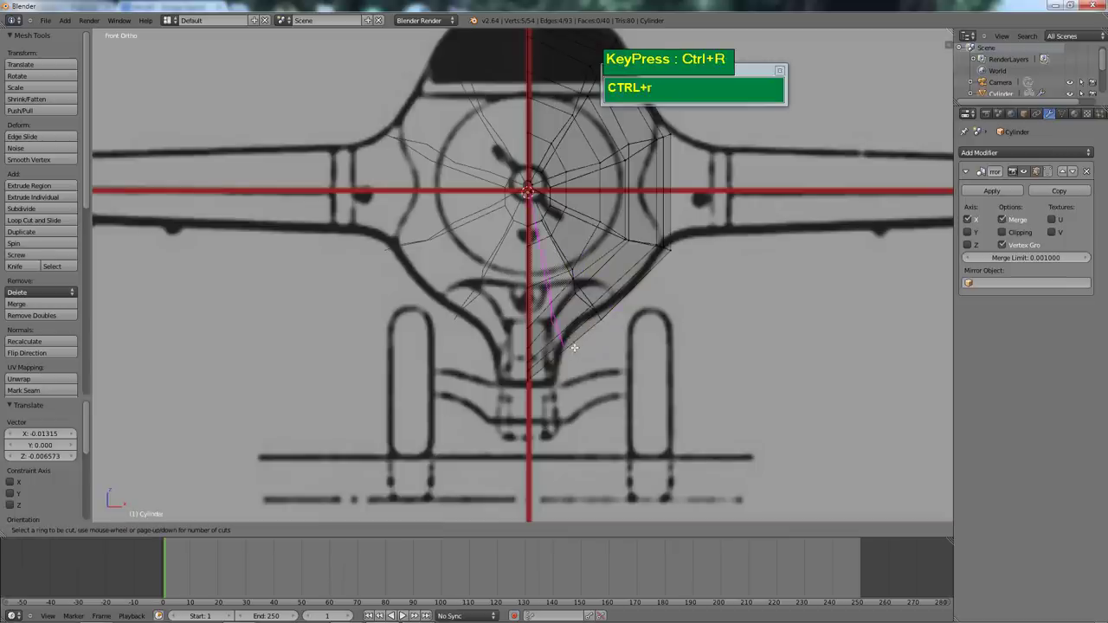
left_click(568, 348)
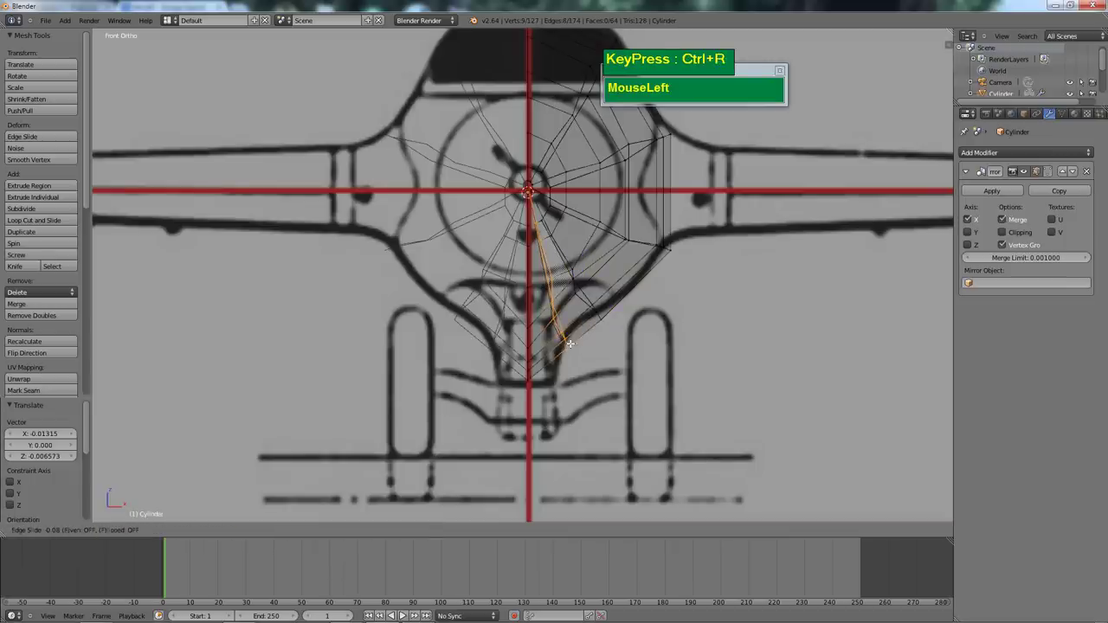
right_click(576, 353)
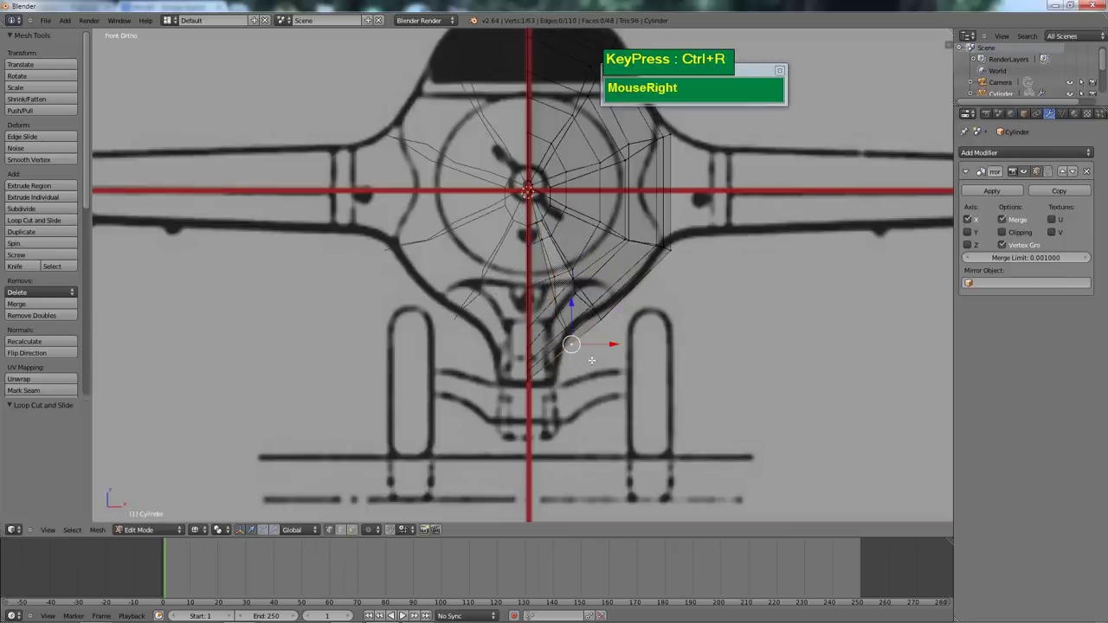
scroll(592, 360, "up", 1)
Rotate three lower-outline vertices about 22° and move them -0.194 along Z to the blueprint outline
key("a")
key("b")
left_click_drag(598, 379, 563, 334)
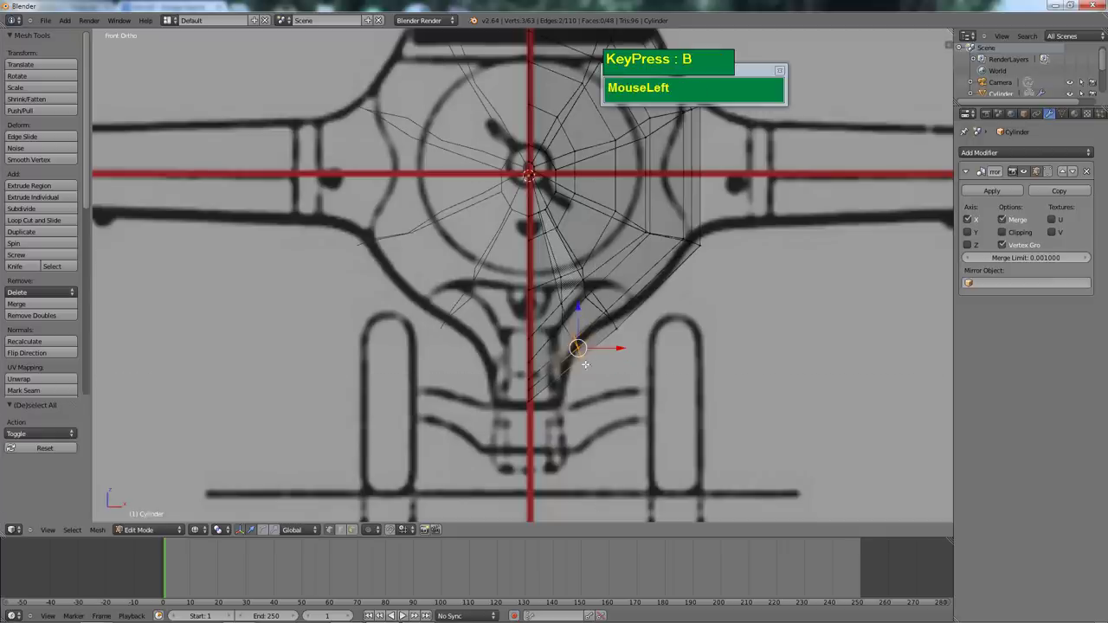
key("r")
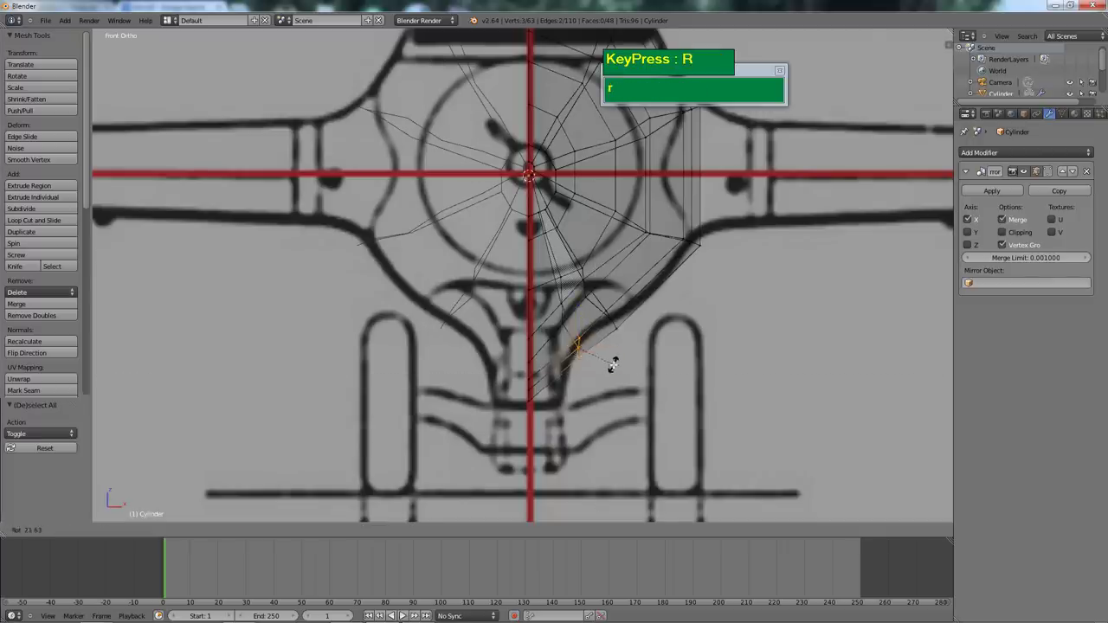
left_click(615, 353)
key("g")
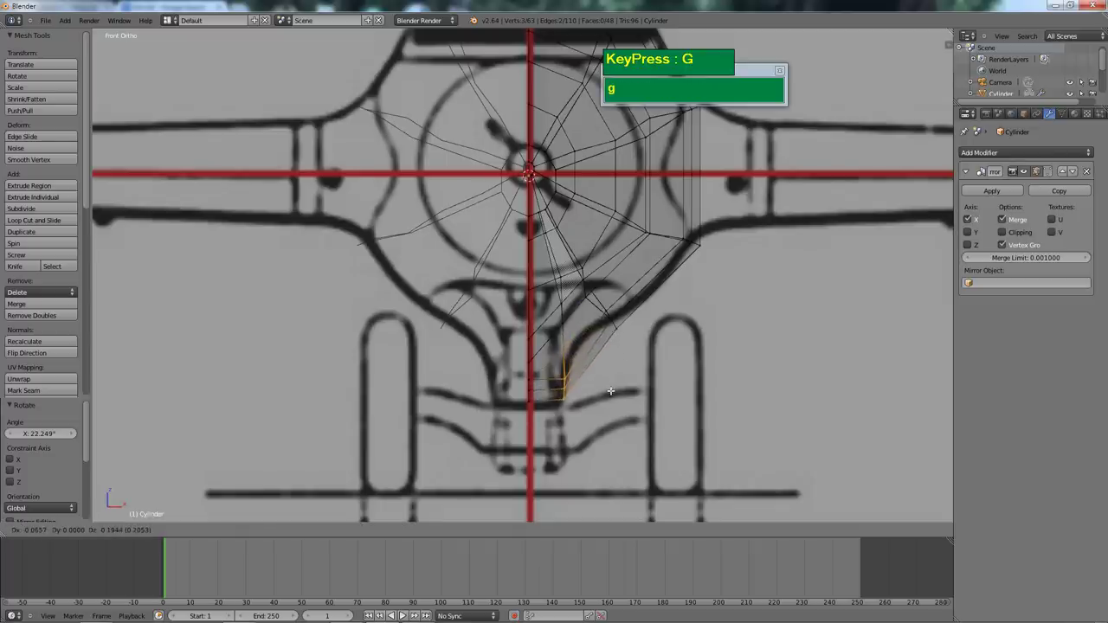
left_click(614, 384)
scroll(619, 364, "down", 4)
key("z")
middle_click_drag(621, 352, 519, 338)
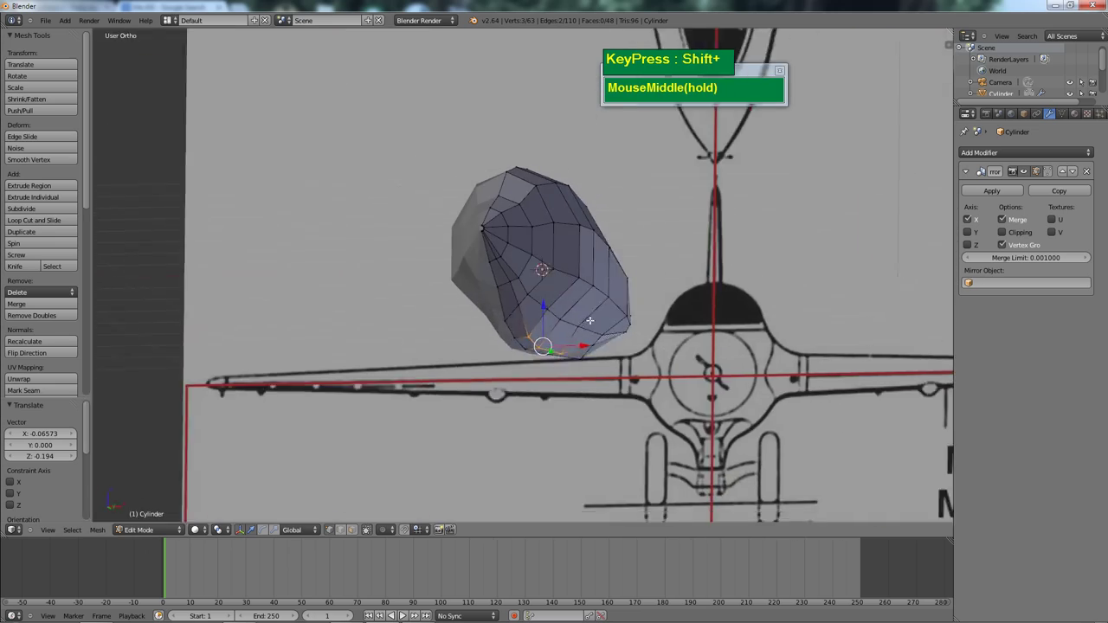
Lower a nose underside vertex onto the blueprint's belly line
scroll(519, 338, "up", 3)
right_click(487, 351)
left_click(492, 320)
left_click_drag(492, 320, 494, 314)
scroll(493, 314, "down", 2)
mouse_move(494, 313)
middle_mouse_down()
mouse_move(571, 338)
mouse_move(540, 369)
mouse_move(623, 354)
mouse_move(645, 325)
mouse_move(680, 311)
mouse_move(564, 295)
middle_mouse_up()
In the wireframe right side view, select the lower nose vertex
key("z")
key("z")
key("KP_3")
scroll(650, 310, "up", 5)
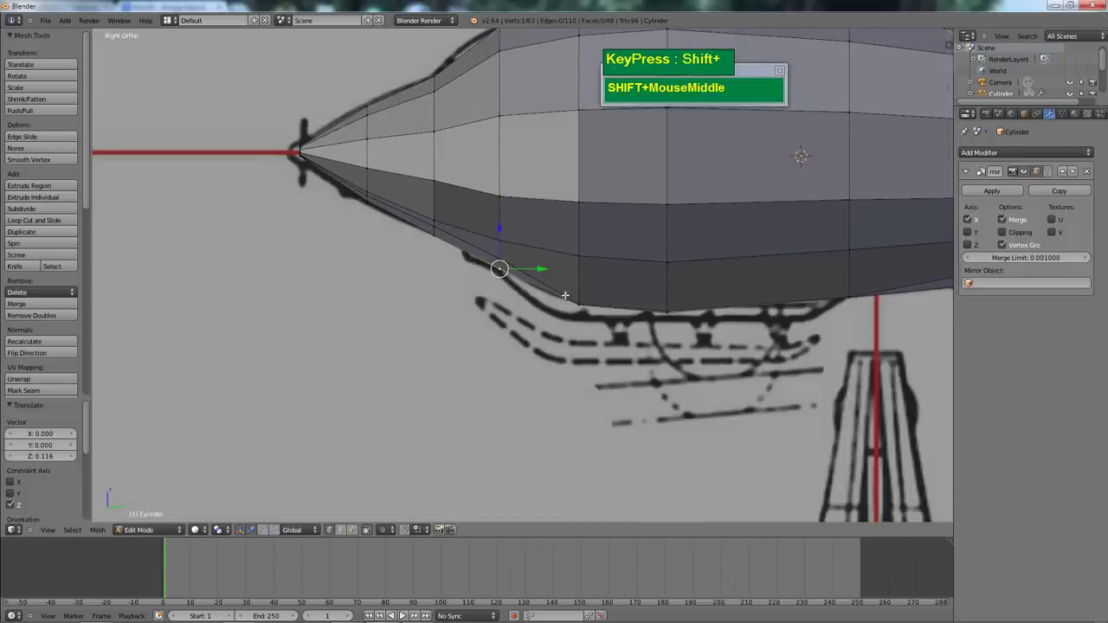
key("b")
left_click_drag(564, 302, 582, 286)
key("z")
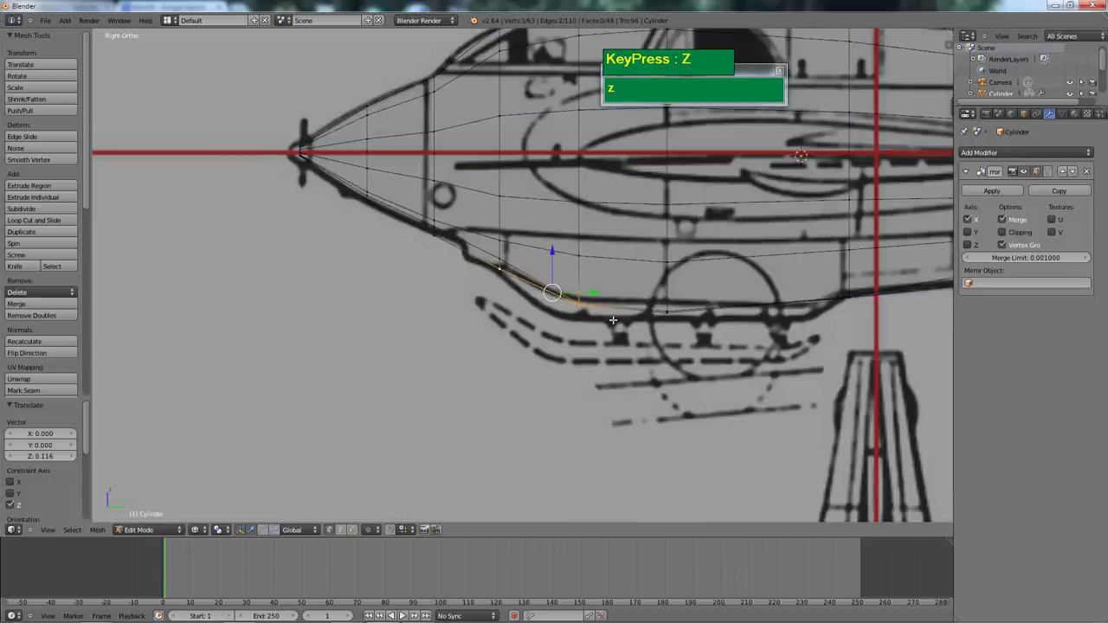
Move and scale the two vertices under the nose to follow the belly line
key("a")
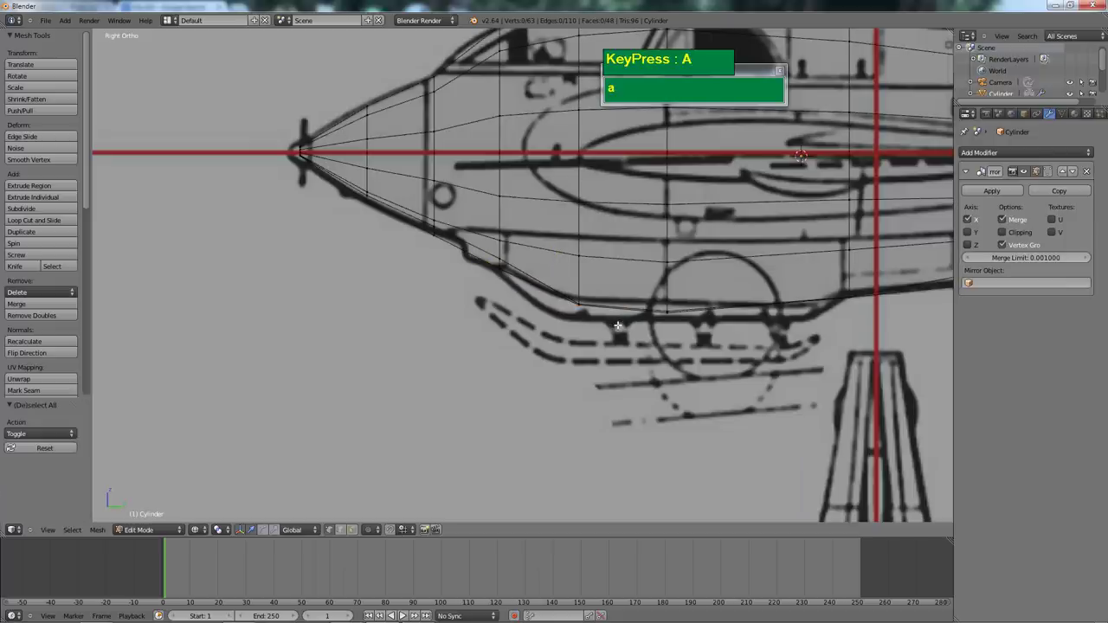
key("b")
left_click_drag(616, 323, 587, 309)
key("g")
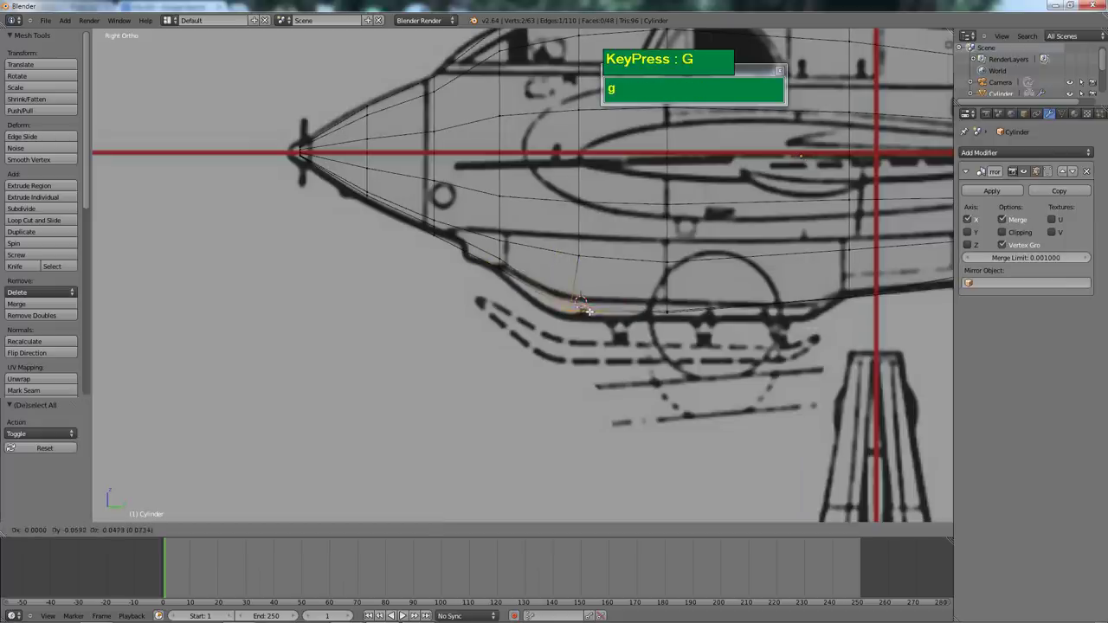
left_click(594, 311)
key("s")
key("b")
left_click(669, 303)
Lower a vertex further back on the belly along the vertical axis
key("a")
key("b")
left_click_drag(708, 348, 662, 298)
scroll(710, 302, "down", 3)
middle_click_drag(765, 284, 726, 317, "shift")
scroll(710, 302, "down", 2)
scroll(684, 298, "up", 2)
scroll(733, 277, "up", 2)
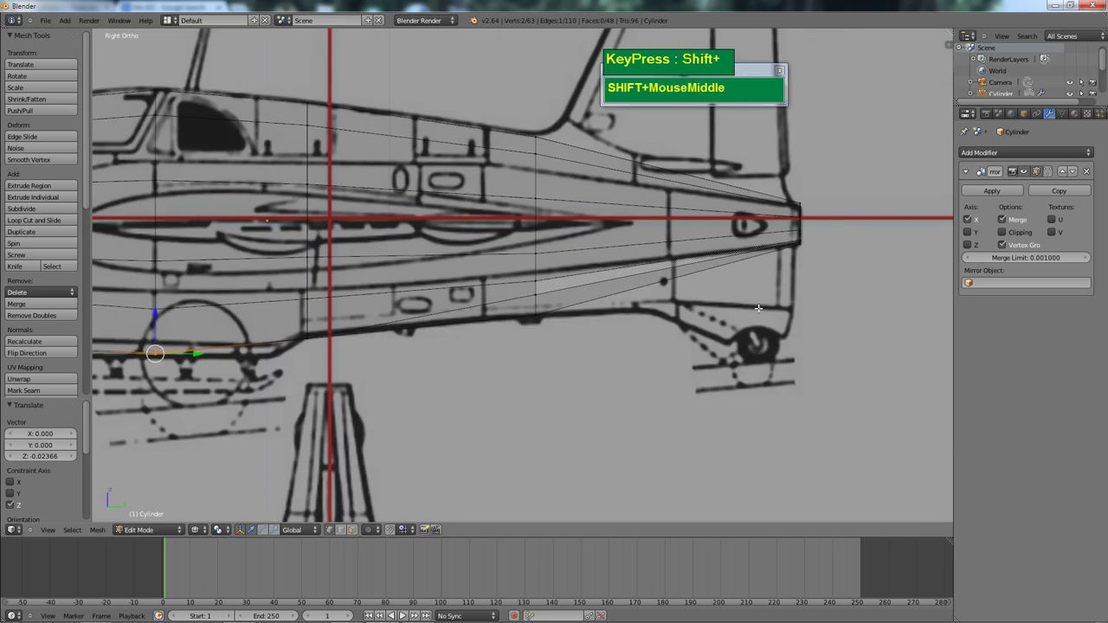
scroll(736, 295, "down", 4)
scroll(688, 296, "up", 2)
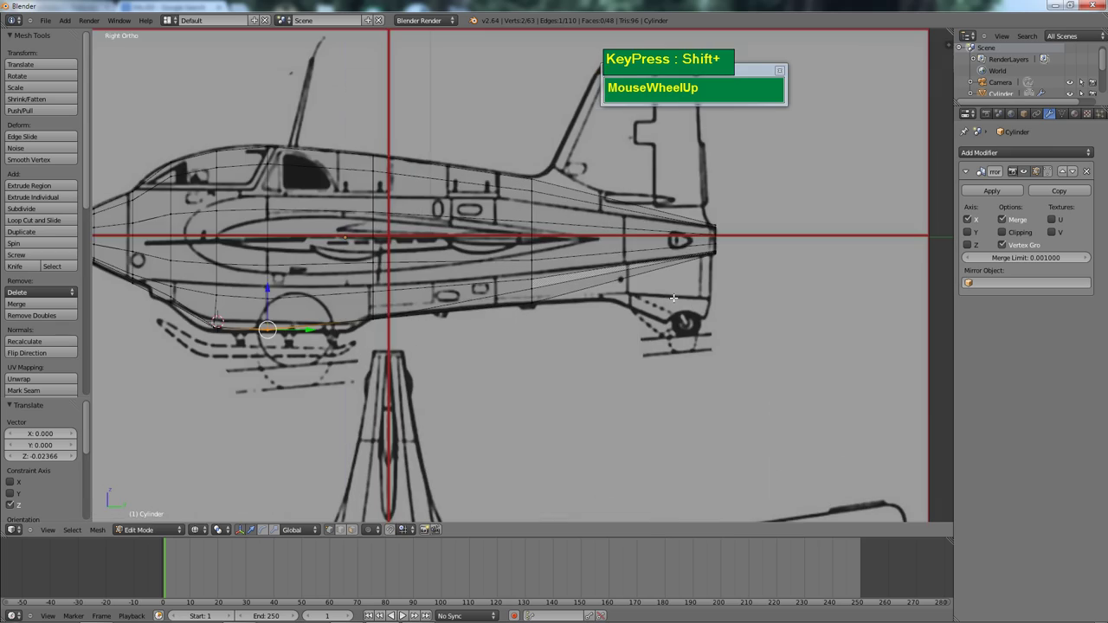
Move a rear lower-belly vertex -0.146 along Z onto the side blueprint outline
middle_click_drag(645, 266, 519, 343)
scroll(514, 346, "up", 1)
scroll(514, 345, "up", 1)
right_click(471, 335)
left_click_drag(470, 298, 472, 307)
middle_click_drag(472, 308, 529, 325)
key("KP_3")
scroll(528, 325, "up", 2)
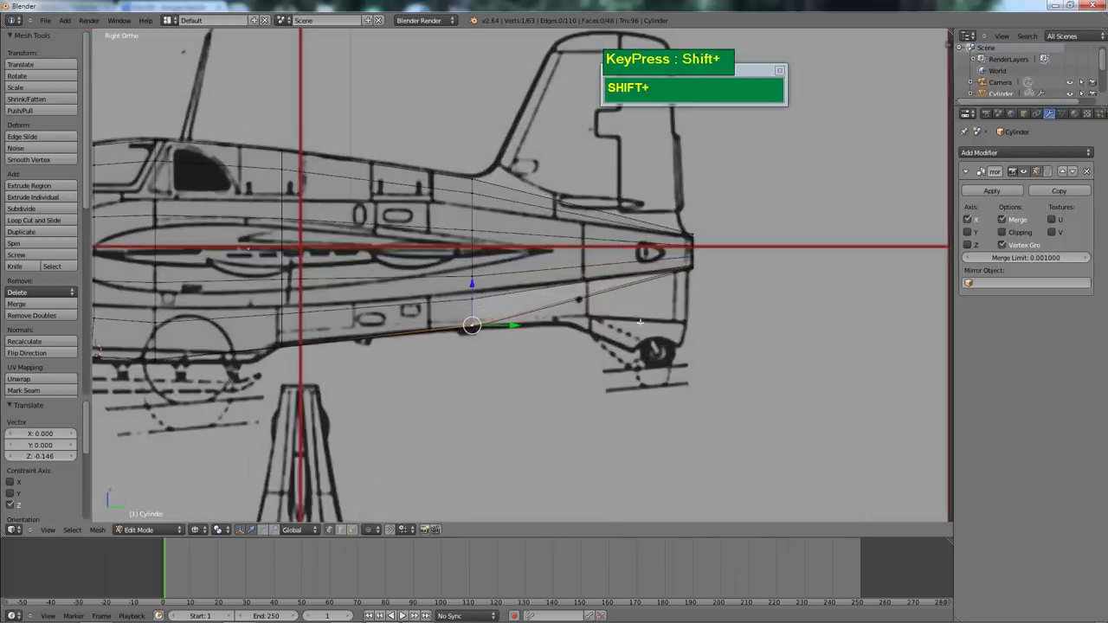
Switch to face selection mode
key("ctrl+Tab")
left_click(605, 338)
scroll(605, 338, "down", 3)
Select a tail-end face and enable Clipping on the Mirror modifier
scroll(604, 323, "up", 4)
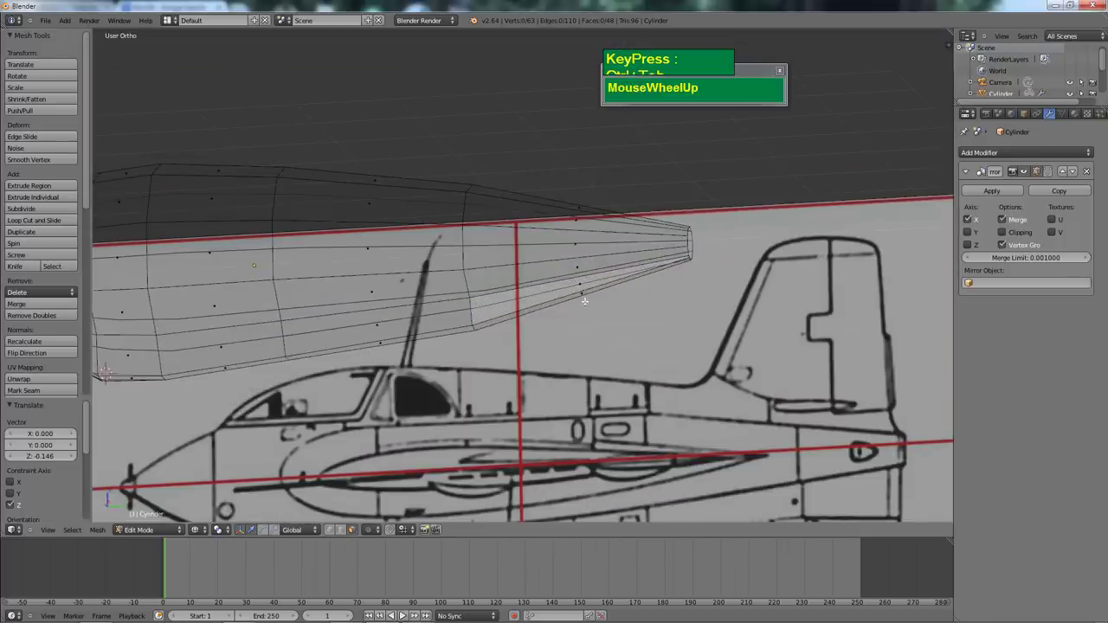
right_click(629, 329)
key("KP_3")
middle_click_drag(643, 324, 646, 349)
key("KP_3")
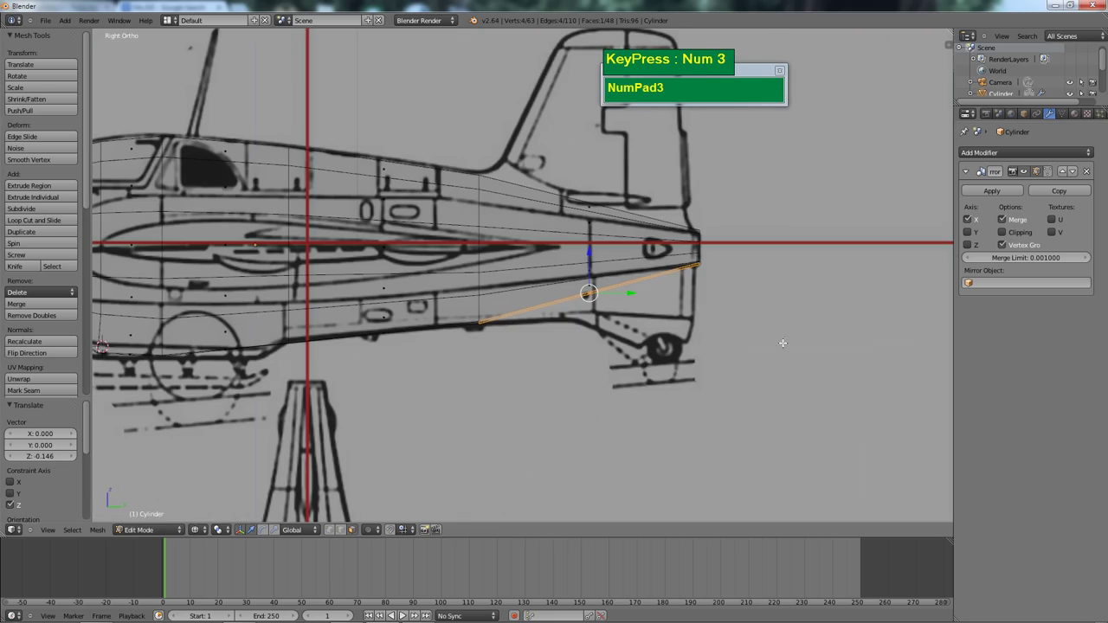
left_click(1003, 235)
Extrude the tail underside and rotate the new section 13.2°
scroll(713, 289, "down", 4)
mouse_move(713, 290)
middle_mouse_down("shift")
mouse_move(768, 289)
mouse_move(725, 303)
middle_mouse_up("shift")
scroll(788, 307, "up", 1)
scroll(789, 307, "up", 1)
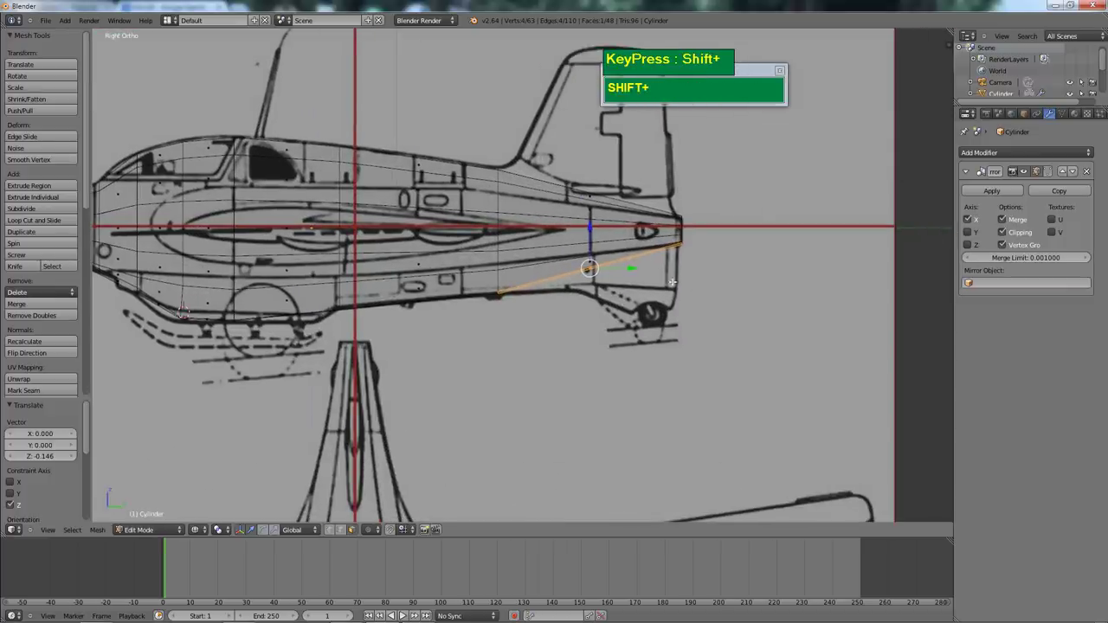
key("e")
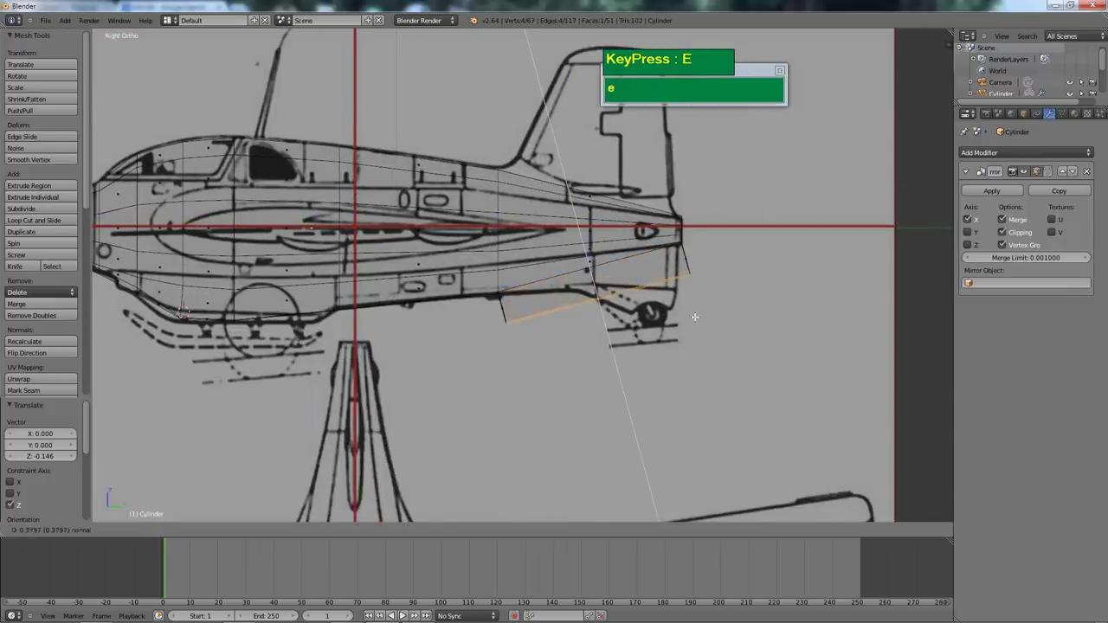
left_click(695, 316)
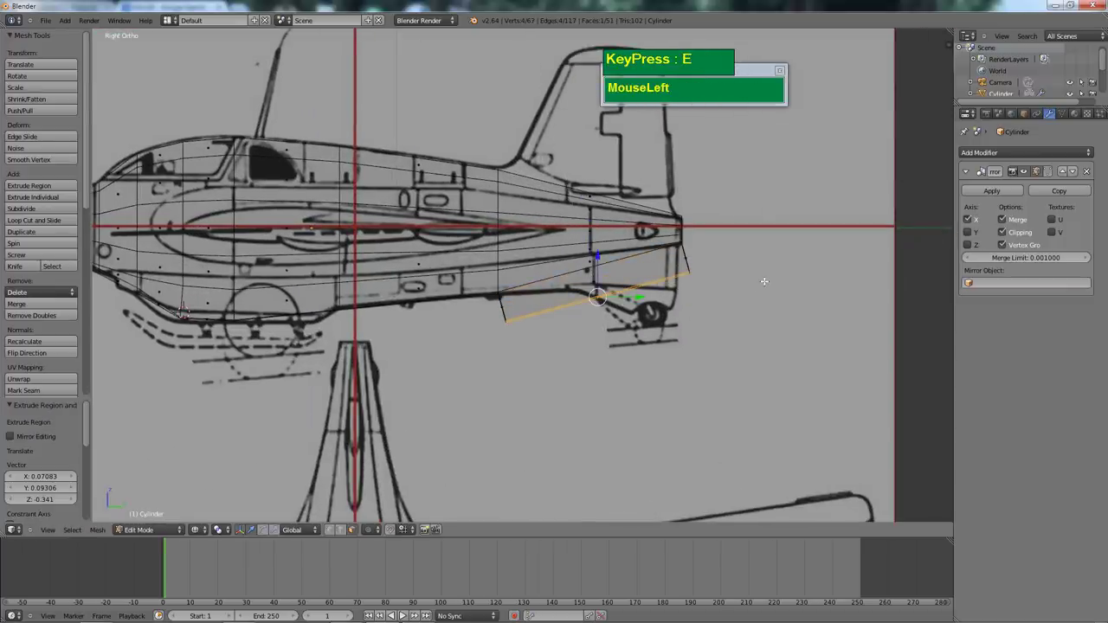
key("r")
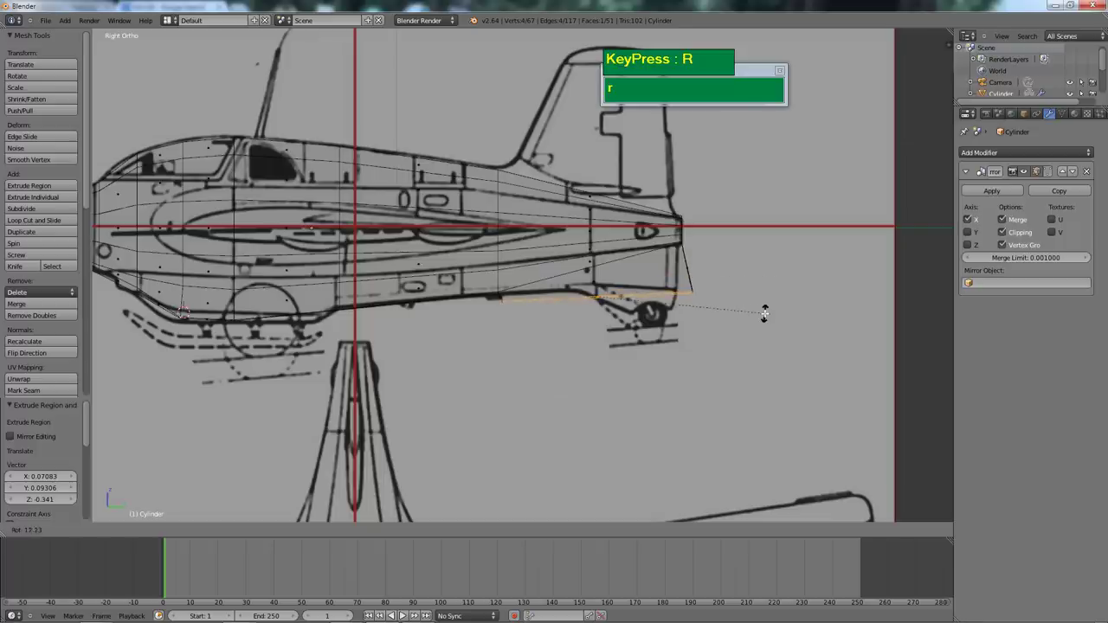
left_click(765, 316)
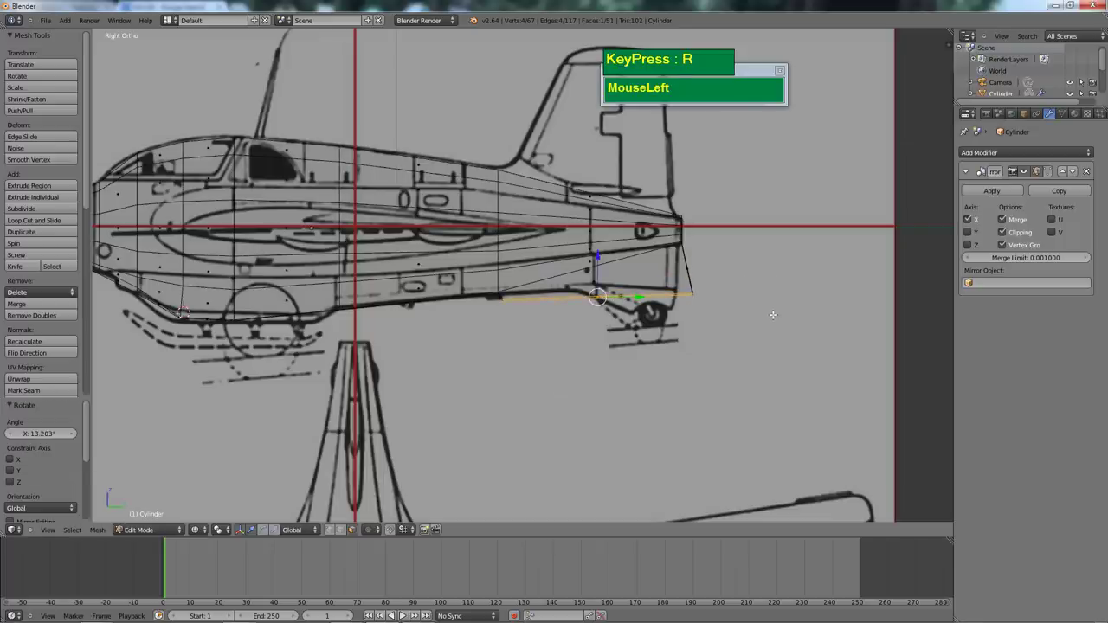
Narrow the extruded section to 0.247 along Y and shift it toward the tail-skid outline
key("s")
key("y")
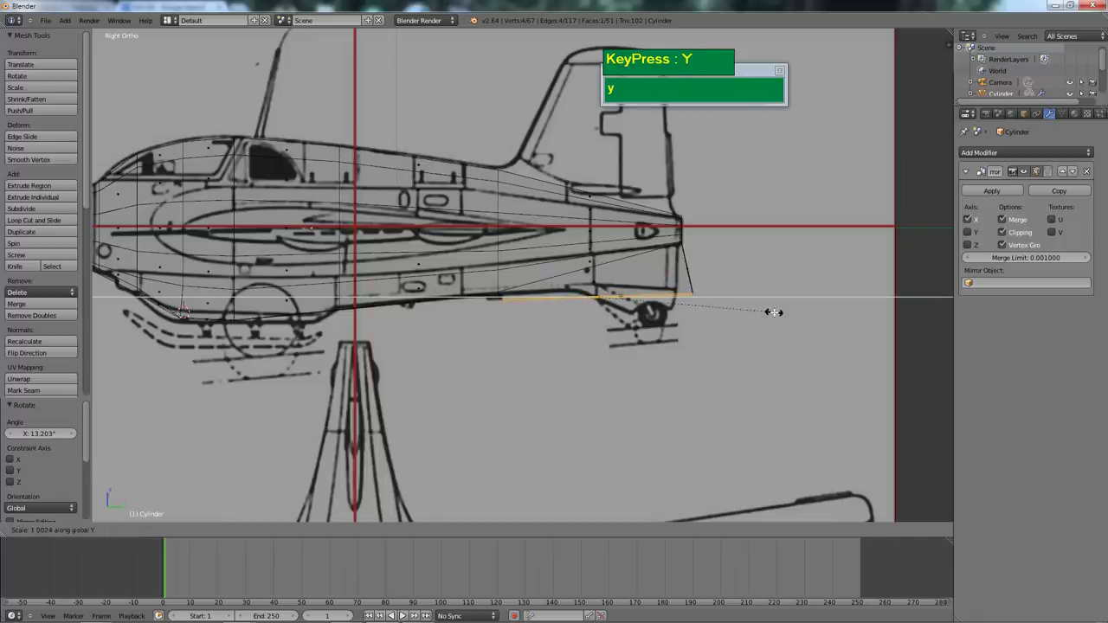
left_click(638, 312)
mouse_move(639, 299)
left_mouse_down()
mouse_move(698, 297)
mouse_move(653, 303)
mouse_move(645, 286)
mouse_move(638, 301)
left_mouse_up()
scroll(638, 301, "down", 2)
scroll(638, 301, "up", 2)
middle_click_drag(638, 300, 658, 336, "shift")
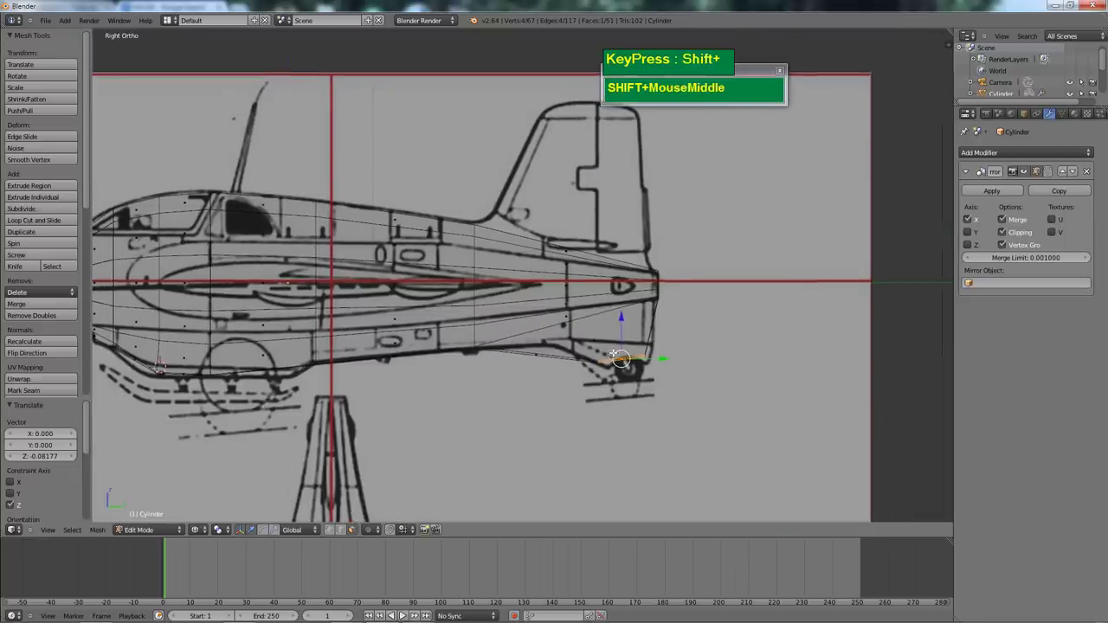
Add a loop cut across the rear fuselage near the tail
key("ctrl+r")
left_click_drag(545, 359, 544, 364)
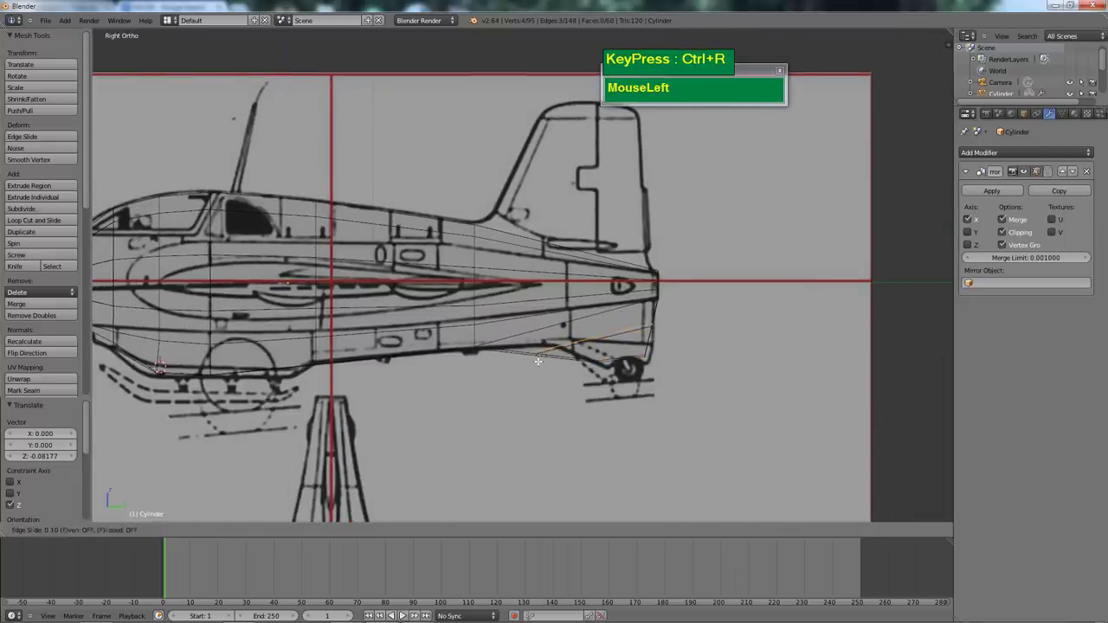
key("ctrl")
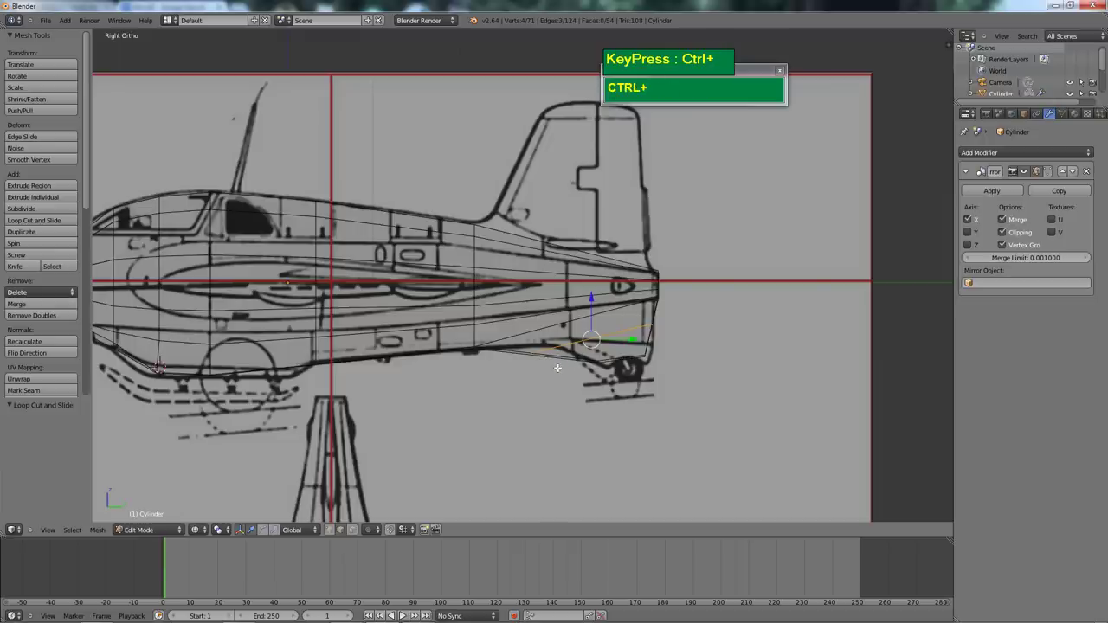
Box-select an edge under the tail in edge mode and move it into place
key("ctrl+Tab")
left_click(546, 339)
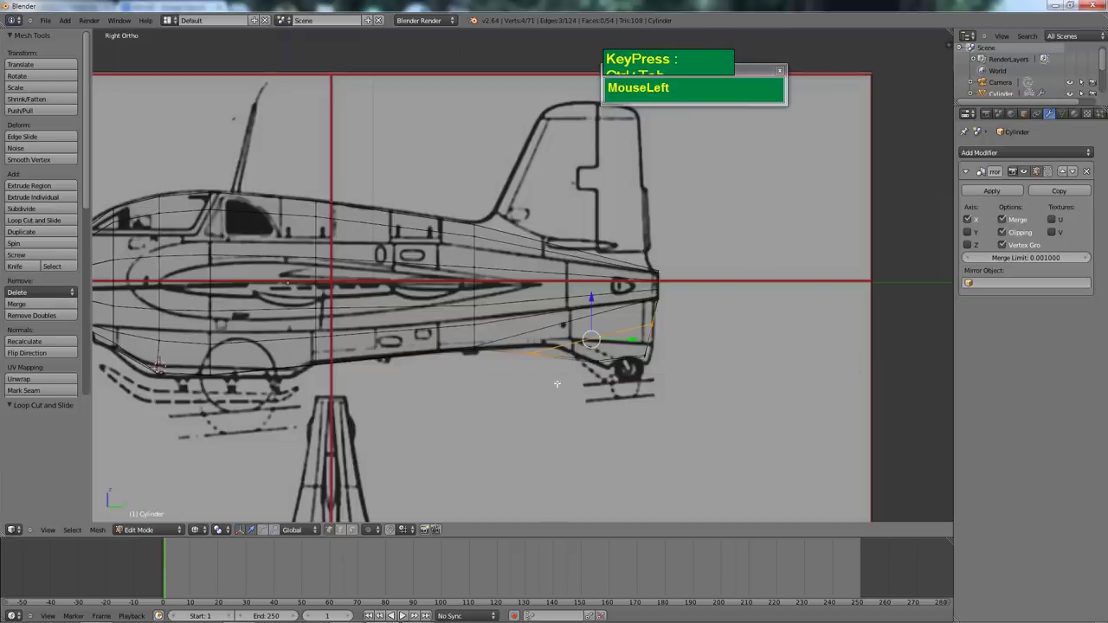
key("a")
key("b")
left_click_drag(520, 345, 578, 361)
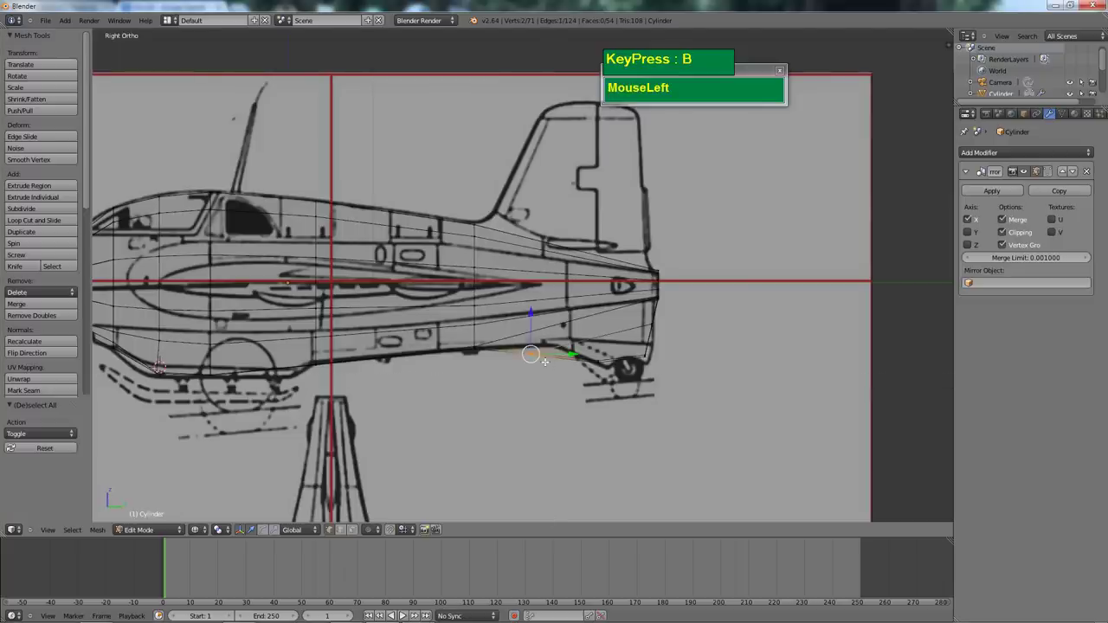
key("g")
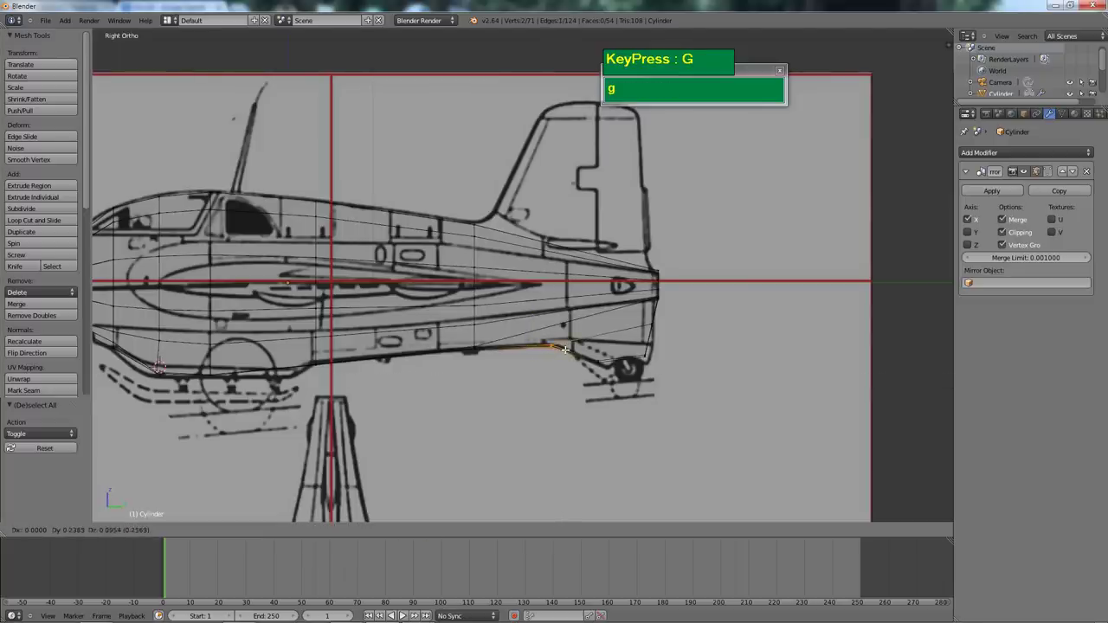
left_click(593, 378)
mouse_move(634, 368)
middle_mouse_down("ctrl")
mouse_move(637, 383)
mouse_move(698, 414)
mouse_move(640, 363)
mouse_move(710, 367)
mouse_move(663, 371)
mouse_move(649, 329)
mouse_move(511, 349)
mouse_move(670, 327)
mouse_move(658, 280)
mouse_move(755, 321)
mouse_move(721, 294)
mouse_move(606, 268)
middle_mouse_up("ctrl")
scroll(623, 373, "down", 2)
Switch to solid shading and isolate the fuselage in local view
key("z")
scroll(645, 385, "up", 2)
scroll(632, 373, "up", 3)
key("KP_Divide")
scroll(670, 326, "up", 3)
Move the first few tail vertices sideways along X to reshape the underside
right_click(613, 271, "shift")
right_click(590, 279, "shift")
scroll(606, 268, "up", 3)
left_click_drag(582, 279, 609, 275)
right_click(640, 215, "shift")
left_click_drag(606, 226, 619, 227)
right_click(586, 296, "shift")
left_click_drag(586, 296, 605, 299)
middle_click_drag(604, 298, 628, 379)
Nudge the remaining tail vertices along X, leaving the skid section shifted -0.02844
right_click(615, 286, "shift")
left_click_drag(625, 248, 657, 247)
right_click(649, 306, "shift")
right_click(642, 316, "shift")
right_click(639, 316, "shift")
left_click_drag(615, 314, 617, 314)
middle_click_drag(617, 315, 588, 365)
scroll(597, 308, "down", 2)
key("KP_3")
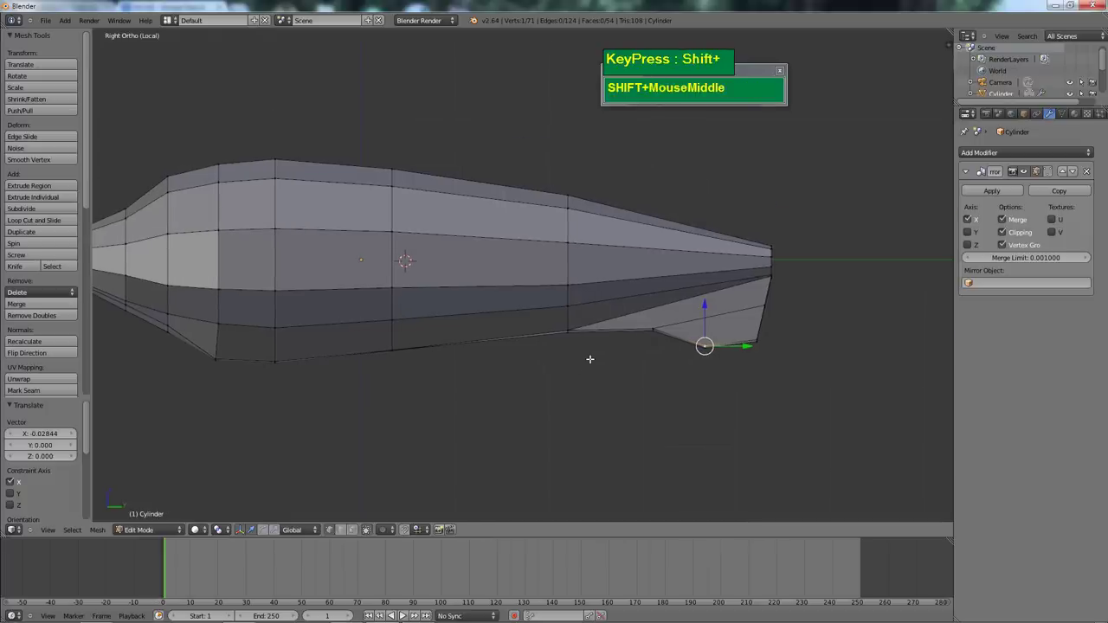
Exit local view to show the blueprints again and return to the right side view
key("KP_Divide")
scroll(590, 359, "down", 3)
mouse_move(574, 371)
middle_mouse_down()
mouse_move(346, 107)
mouse_move(426, 310)
mouse_move(563, 322)
mouse_move(571, 363)
middle_mouse_up()
key("KP_3")
scroll(617, 335, "up", 3)
middle_click_drag(616, 334, 600, 336, "shift")
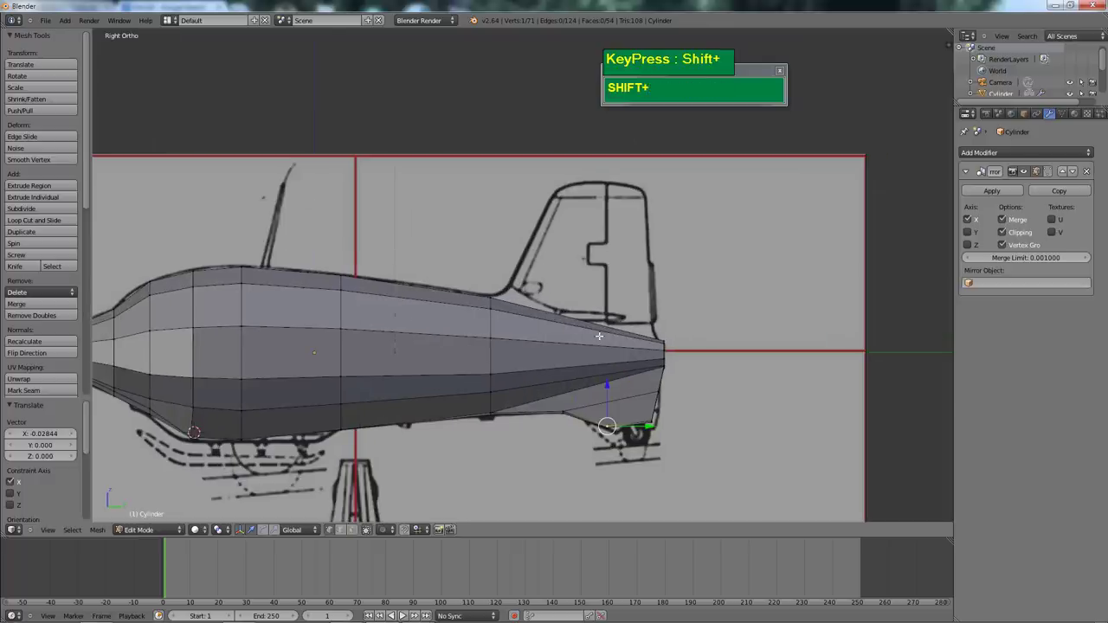
middle_click_drag(571, 297, 506, 336, "shift")
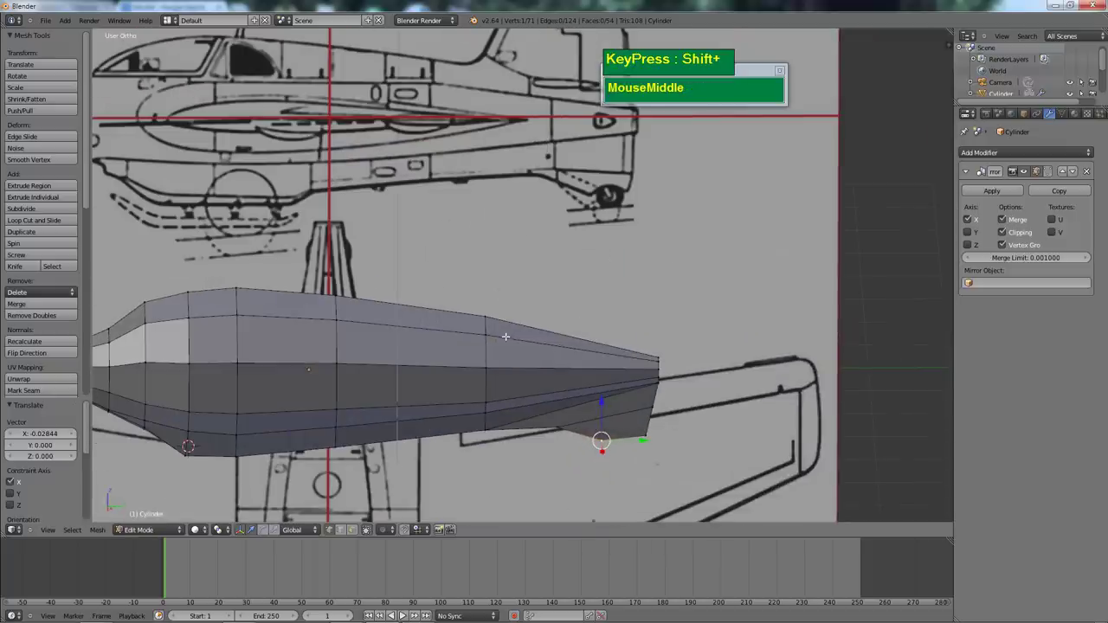
Switch to face selection and pick the top rear face below the fin
key("ctrl+Tab")
left_click(537, 368)
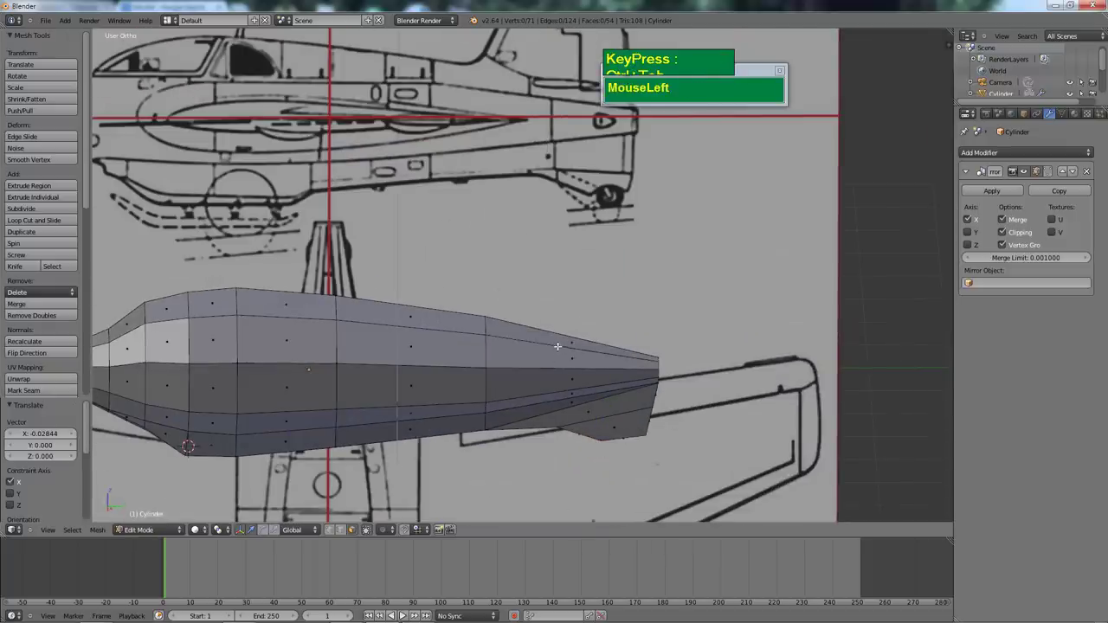
right_click(576, 353)
key("KP_3")
middle_click_drag(586, 291, 575, 308, "shift")
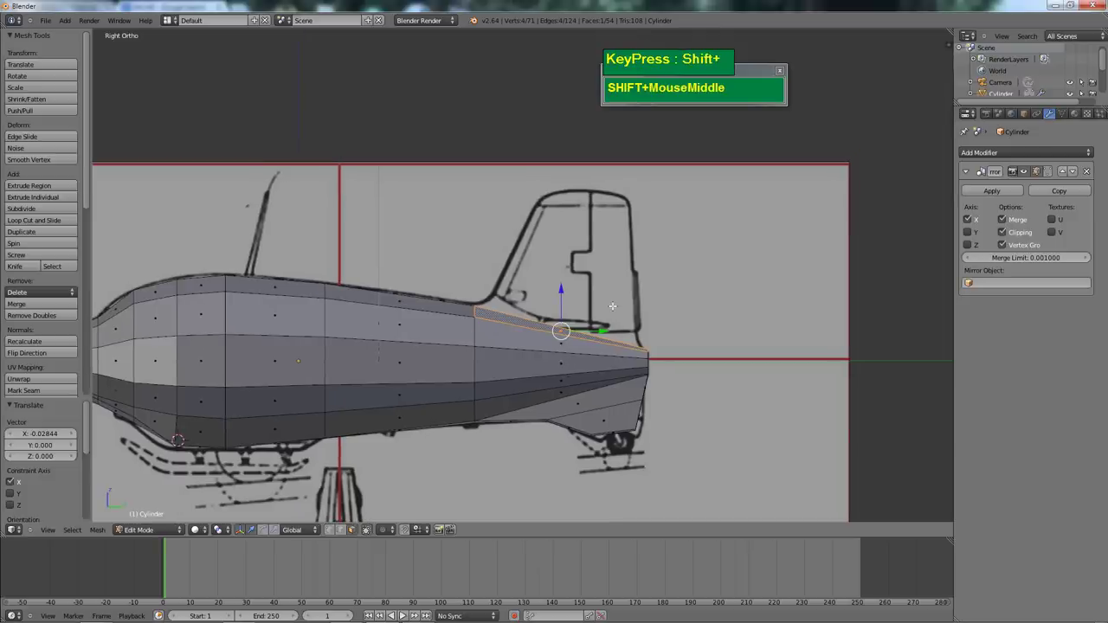
Extrude the top rear face and scale it to 0.807 against the blueprint in wireframe
key("e")
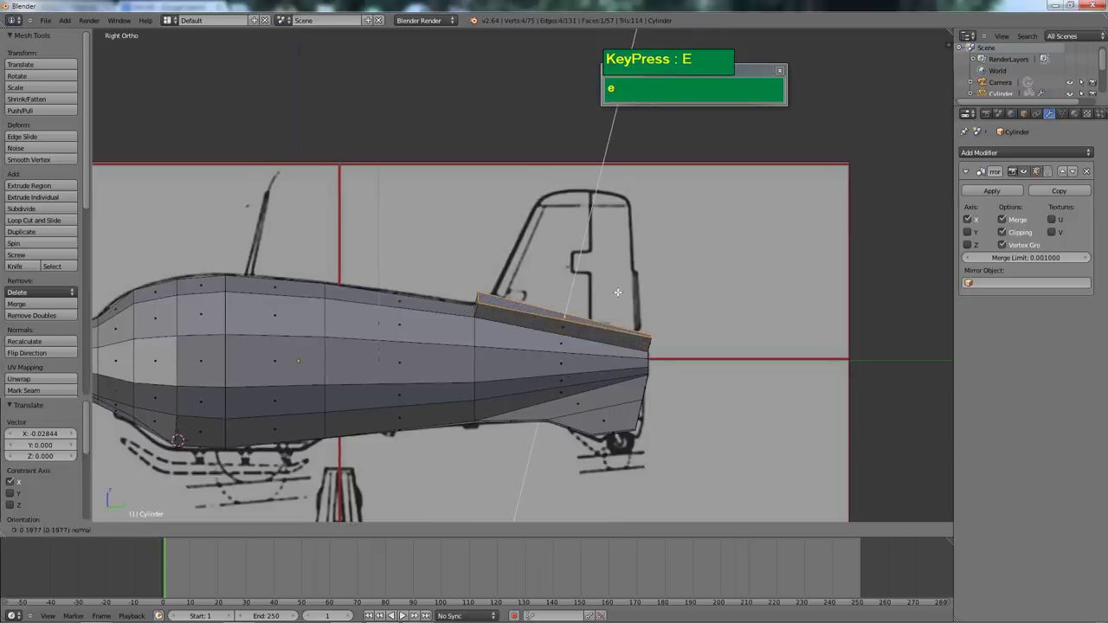
left_click(620, 296)
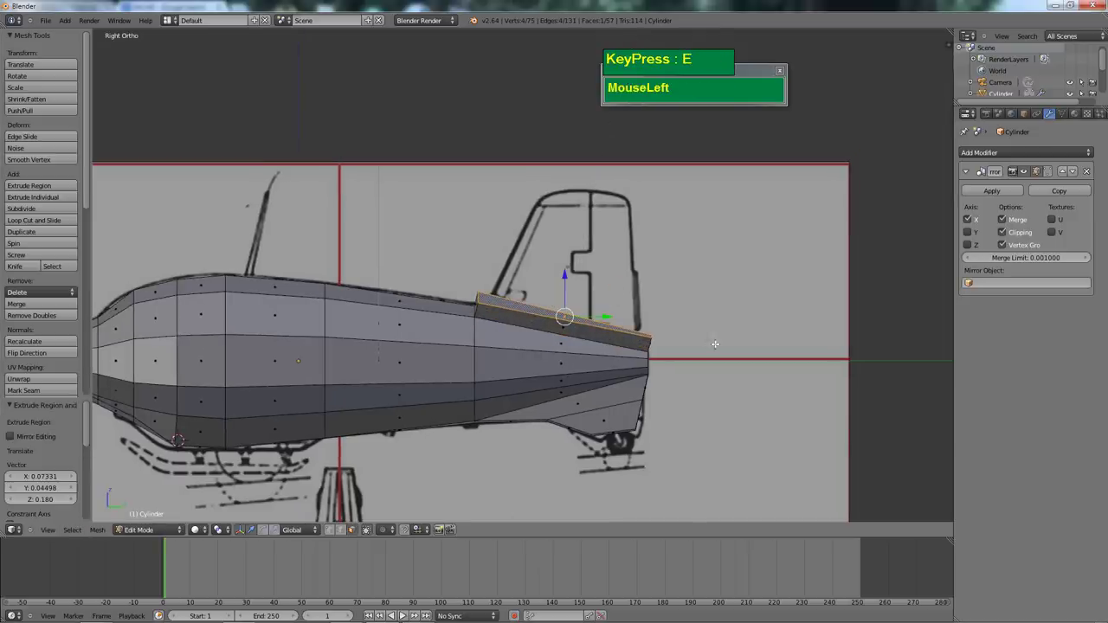
key("z")
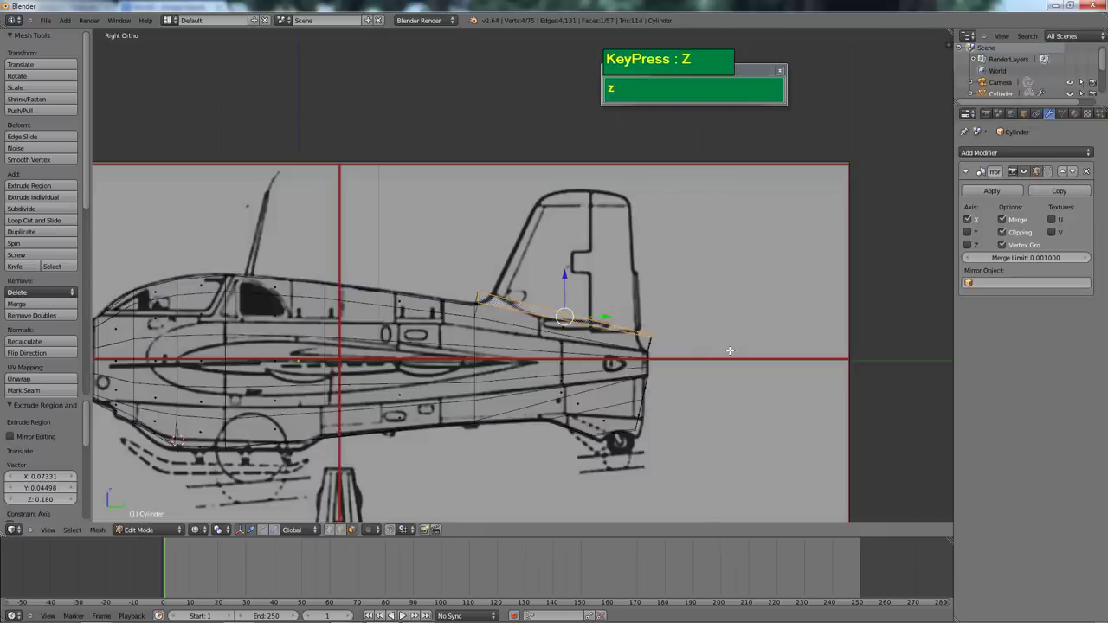
key("s")
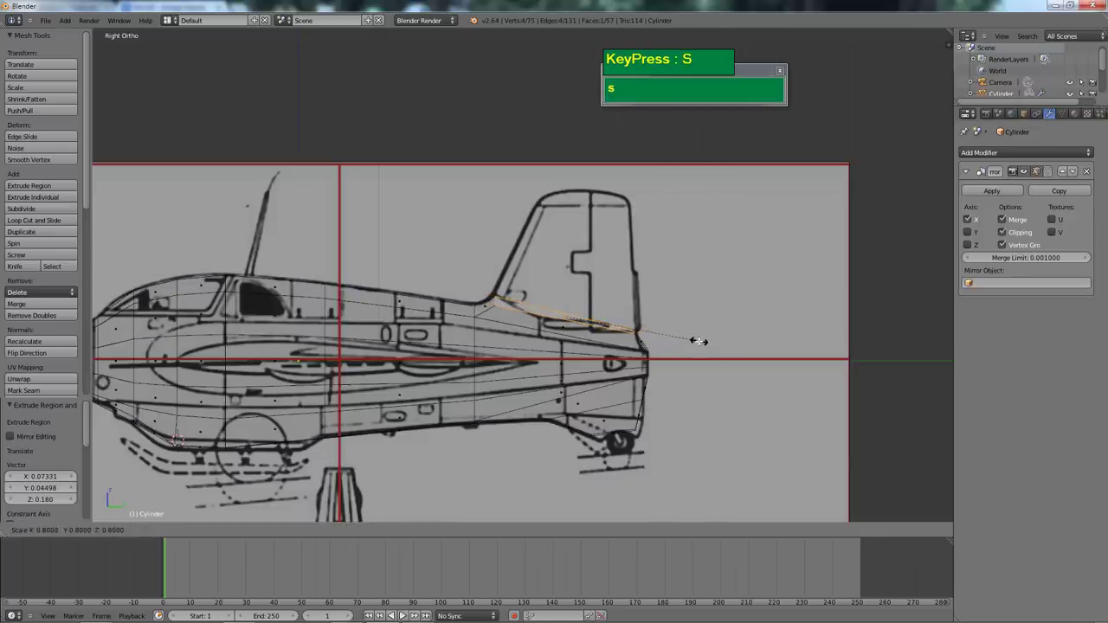
left_click(664, 350)
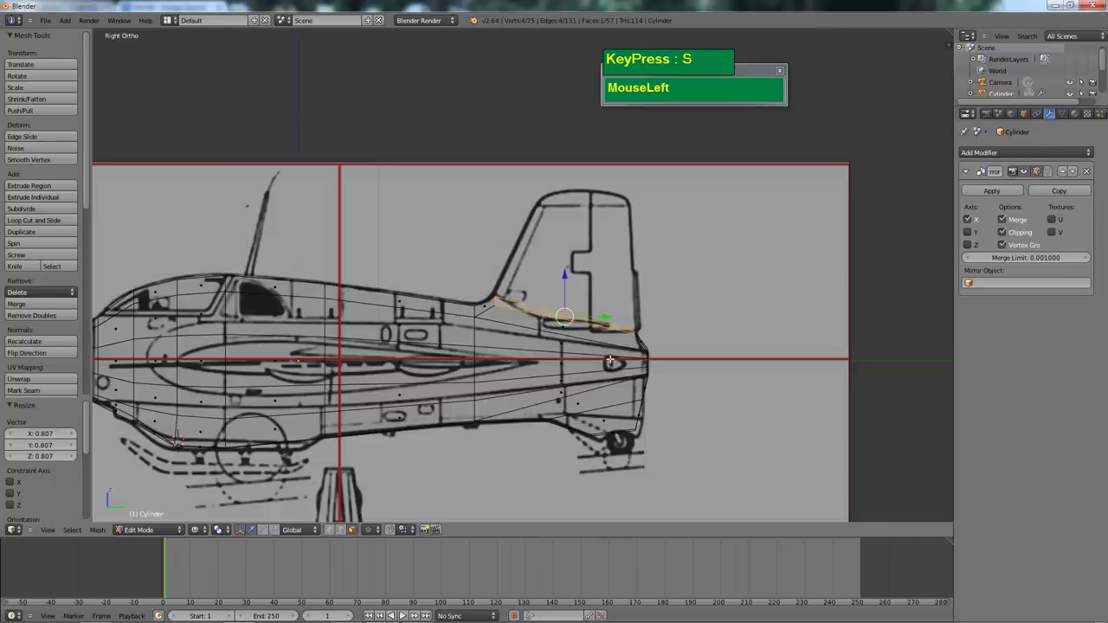
Add a new edge loop around the tail section of the fuselage
key("ctrl+r")
left_click(564, 326)
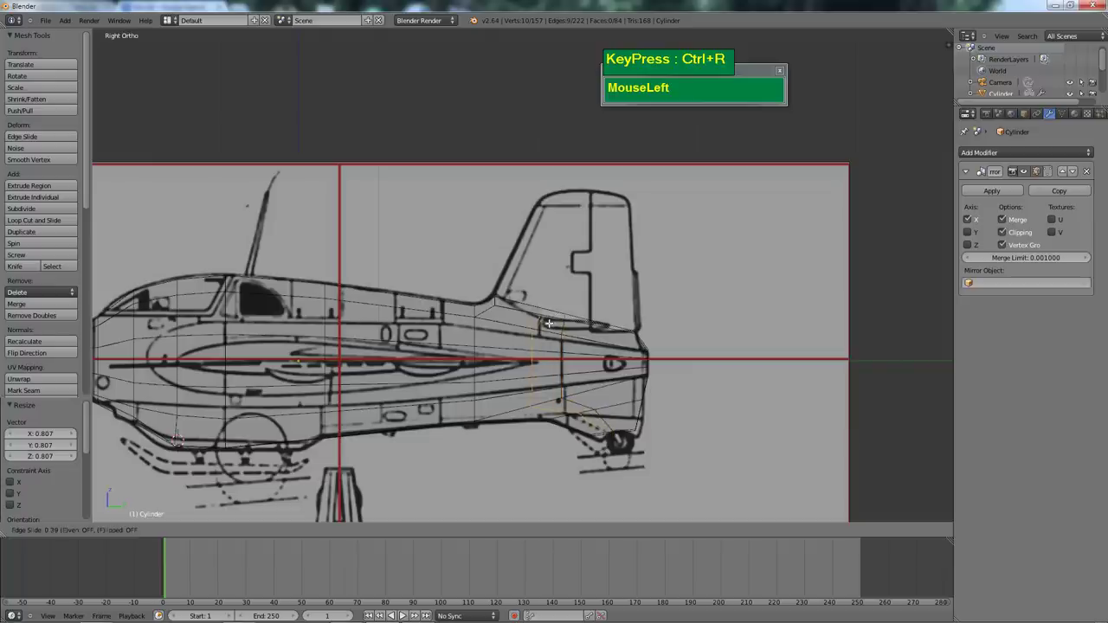
left_click(553, 324)
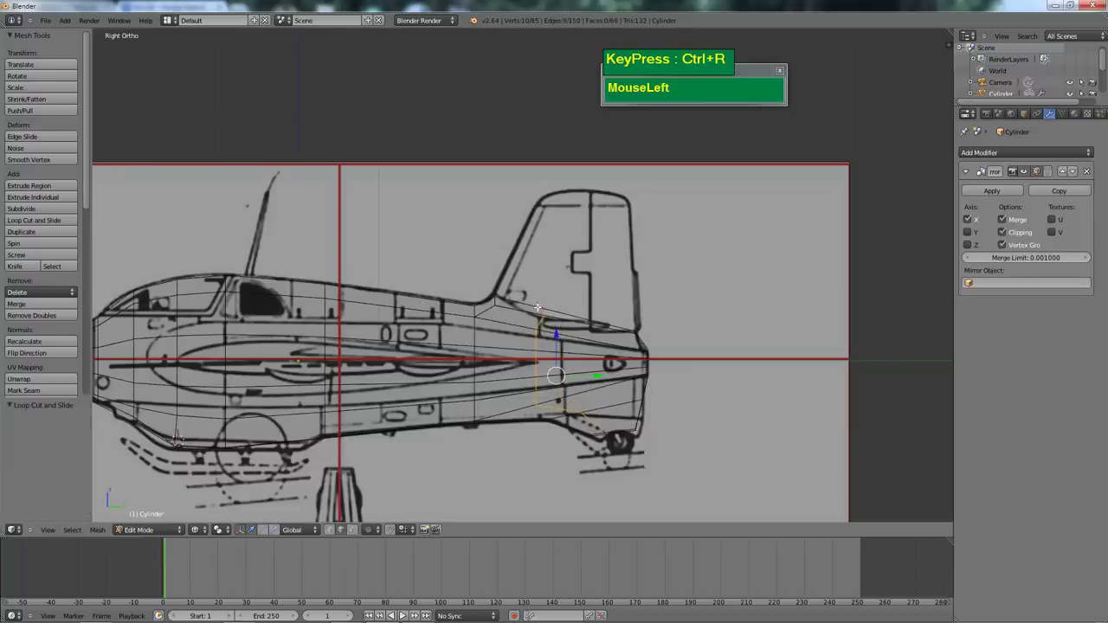
key("KP_7")
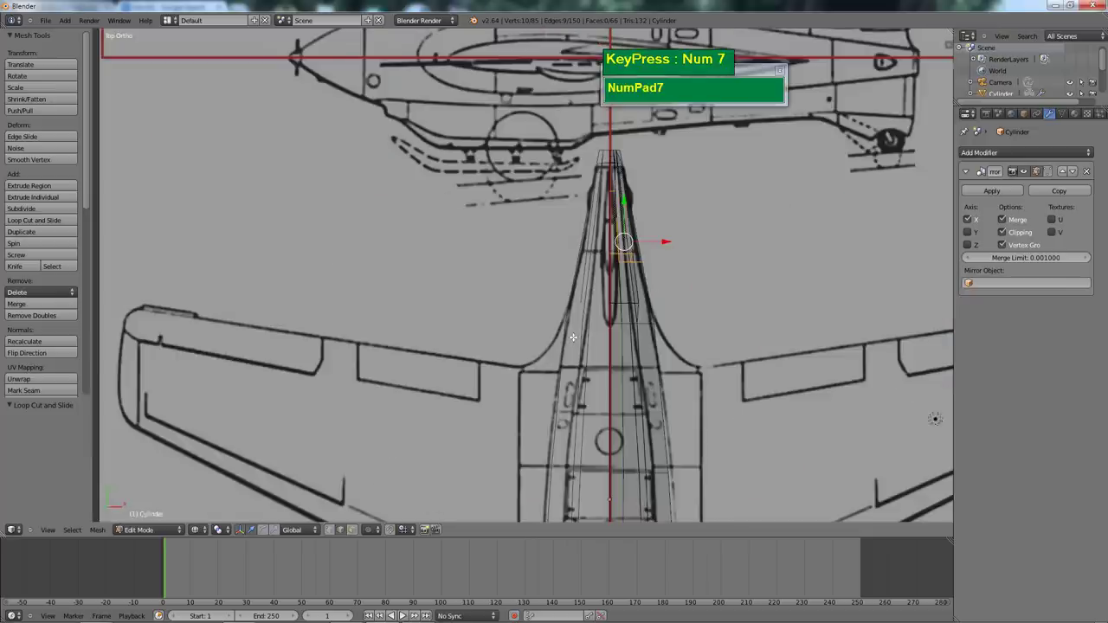
scroll(659, 325, "down", 1)
Return to solid shading and switch to edge selection on the rear fuselage
key("z")
scroll(656, 324, "up", 2)
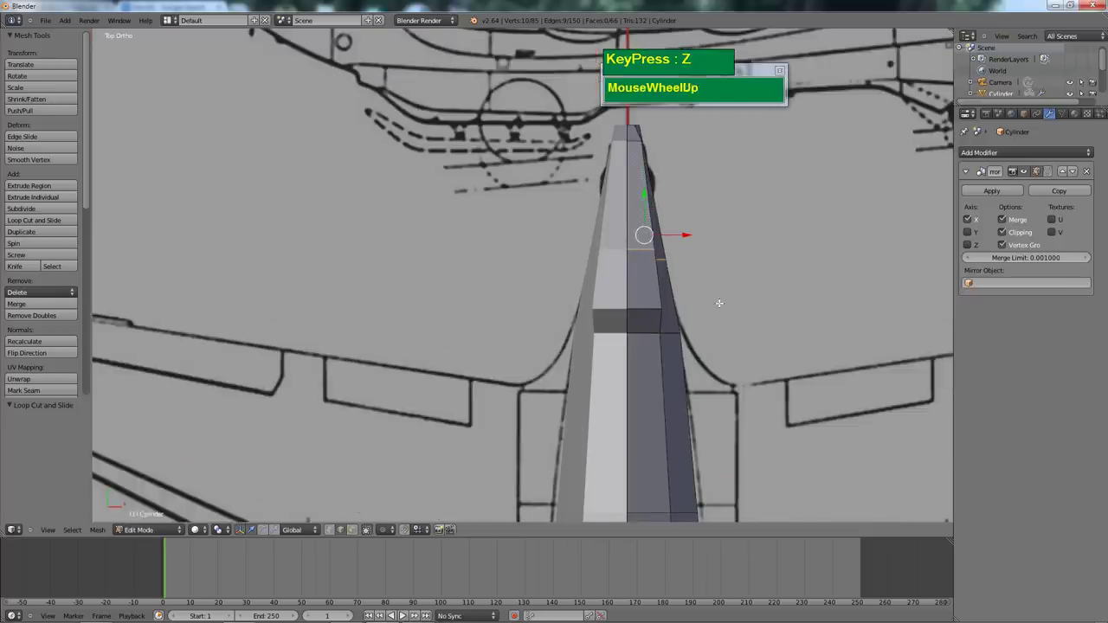
middle_click_drag(717, 302, 639, 297, "shift")
key("ctrl+Tab")
left_click(596, 299)
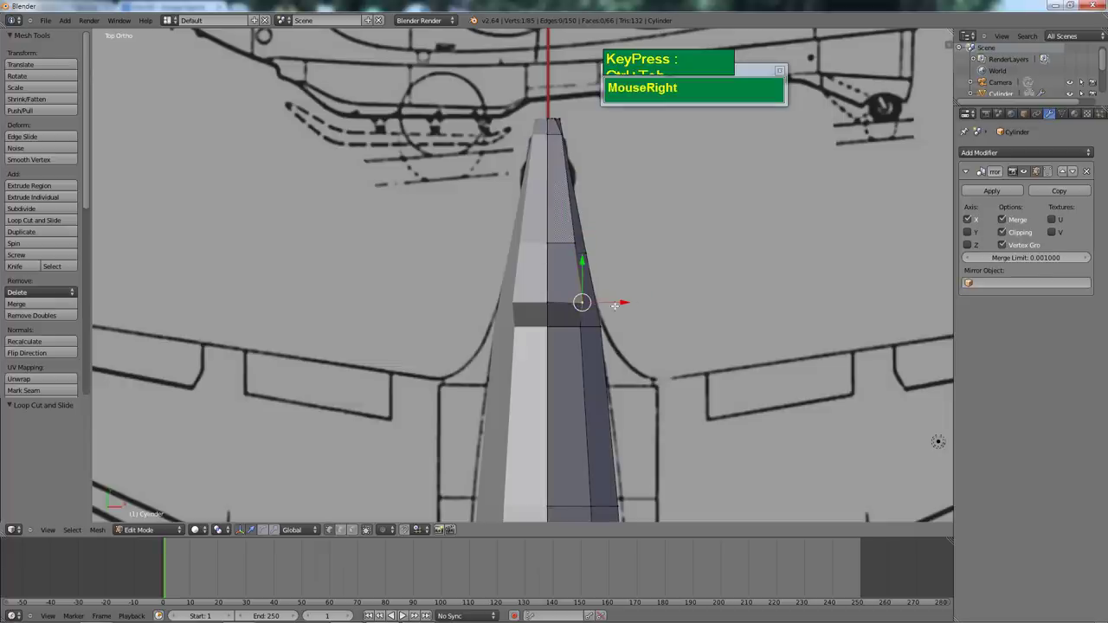
scroll(555, 302, "up", 2)
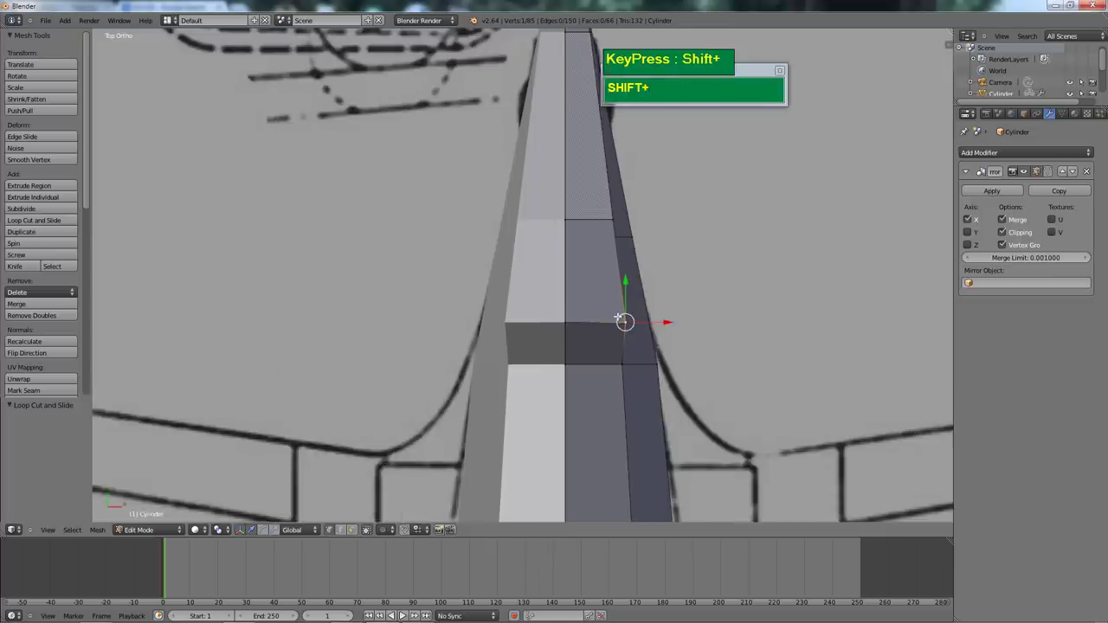
middle_click_drag(642, 323, 590, 313, "shift")
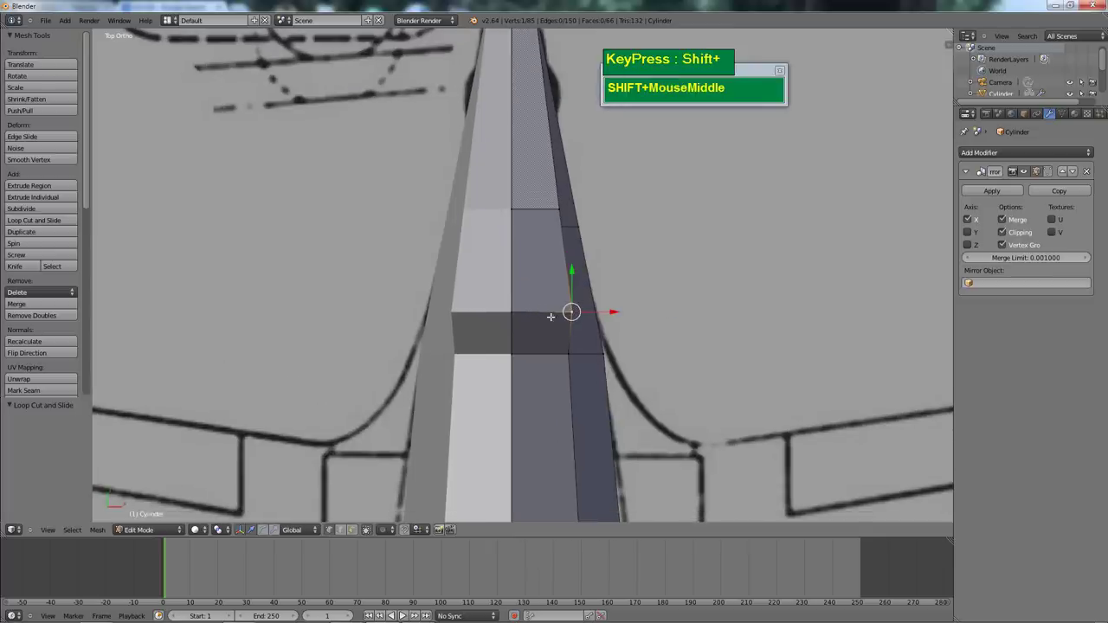
Slide the rear vertex and the strip's upper vertices toward the centre line with Shift+V
key("shift+v")
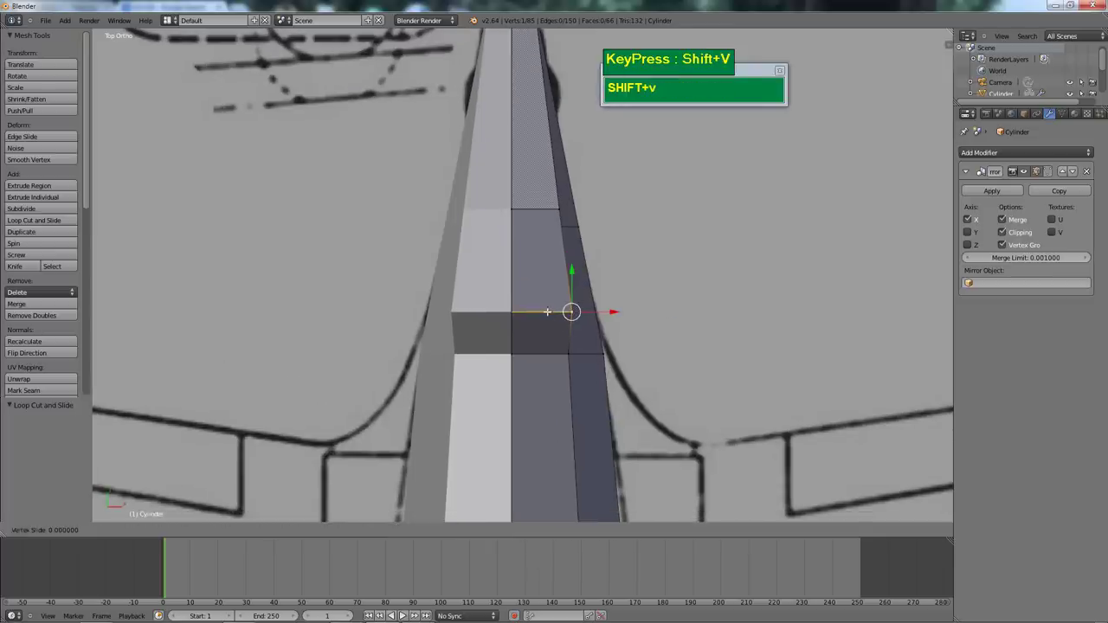
left_click_drag(549, 313, 522, 312)
right_click(563, 215)
key("shift+v")
left_click_drag(550, 209, 530, 210)
scroll(544, 203, "down", 2)
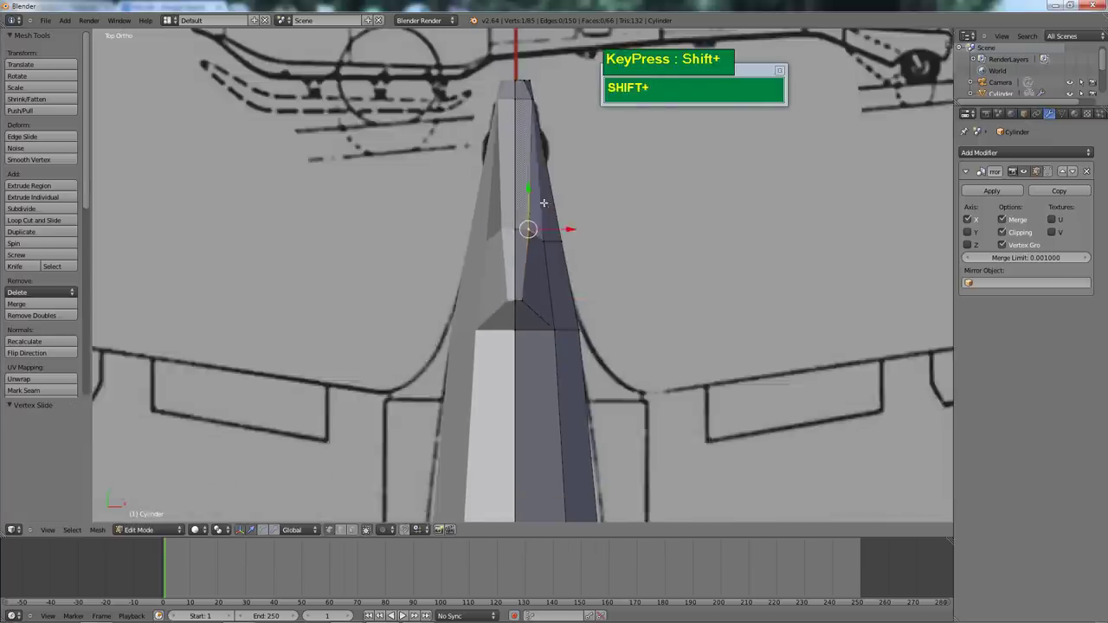
scroll(544, 203, "up", 3, "shift")
mouse_move(544, 203)
middle_mouse_down("shift")
mouse_move(537, 161)
mouse_move(538, 220)
middle_mouse_up("shift")
right_click(539, 220)
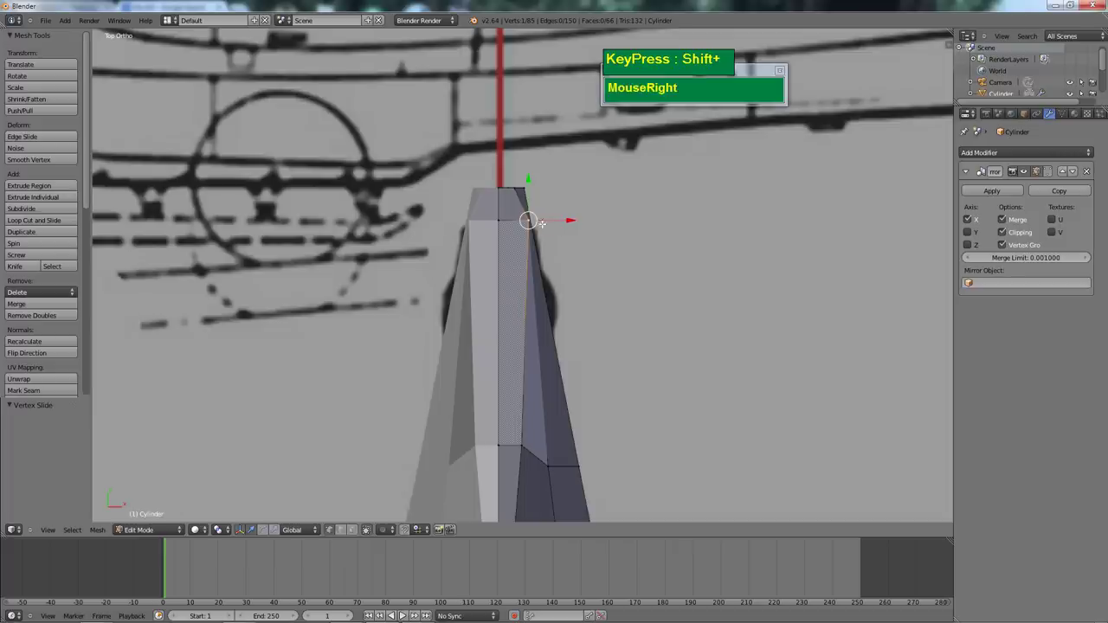
key("shift+v")
left_click(516, 219)
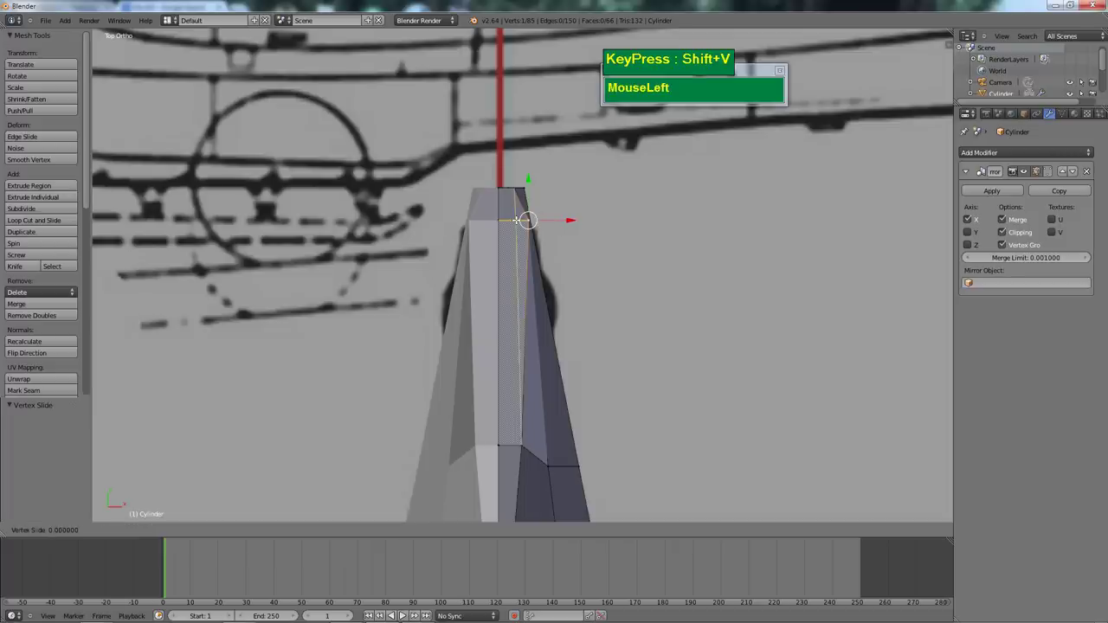
Re-slide the top vertex and slide the strip's base vertex toward the centre line
right_click(515, 188)
key("shift+v")
left_click(513, 188)
scroll(528, 231, "down", 2)
middle_click_drag(529, 231, 528, 90, "shift")
scroll(522, 61, "down", 3)
scroll(525, 274, "up", 3)
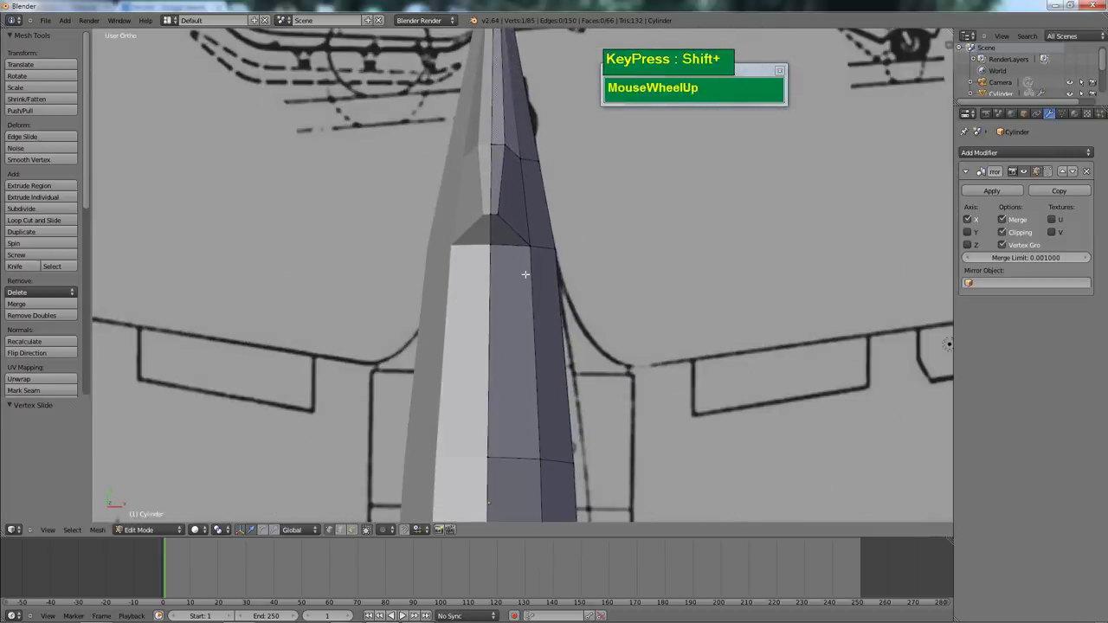
right_click(529, 247, "shift")
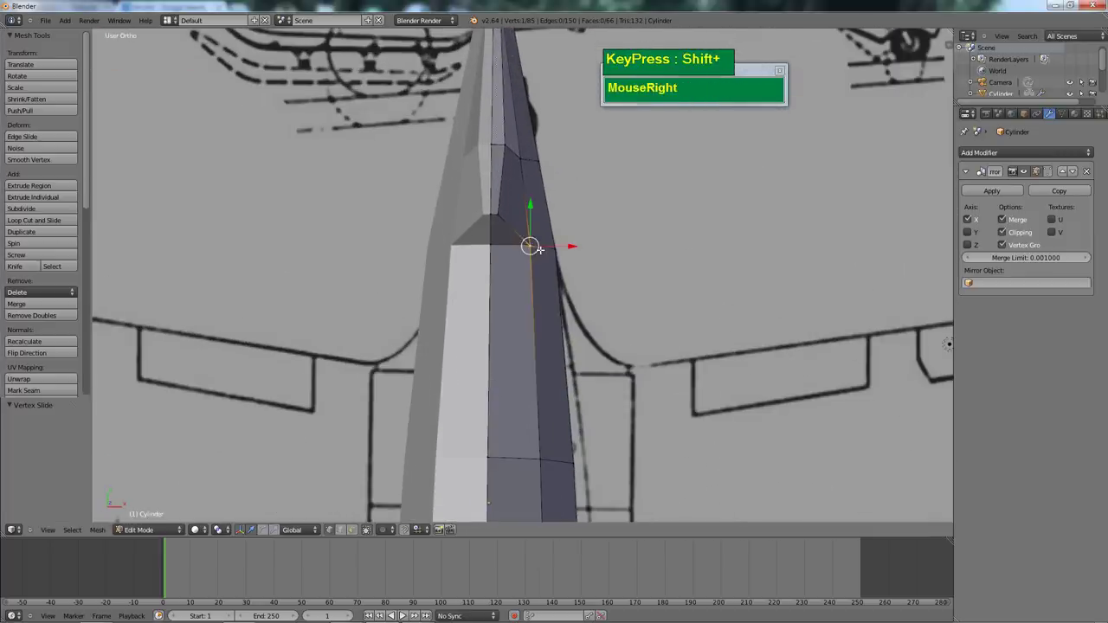
key("shift+v")
left_click_drag(530, 247, 506, 247)
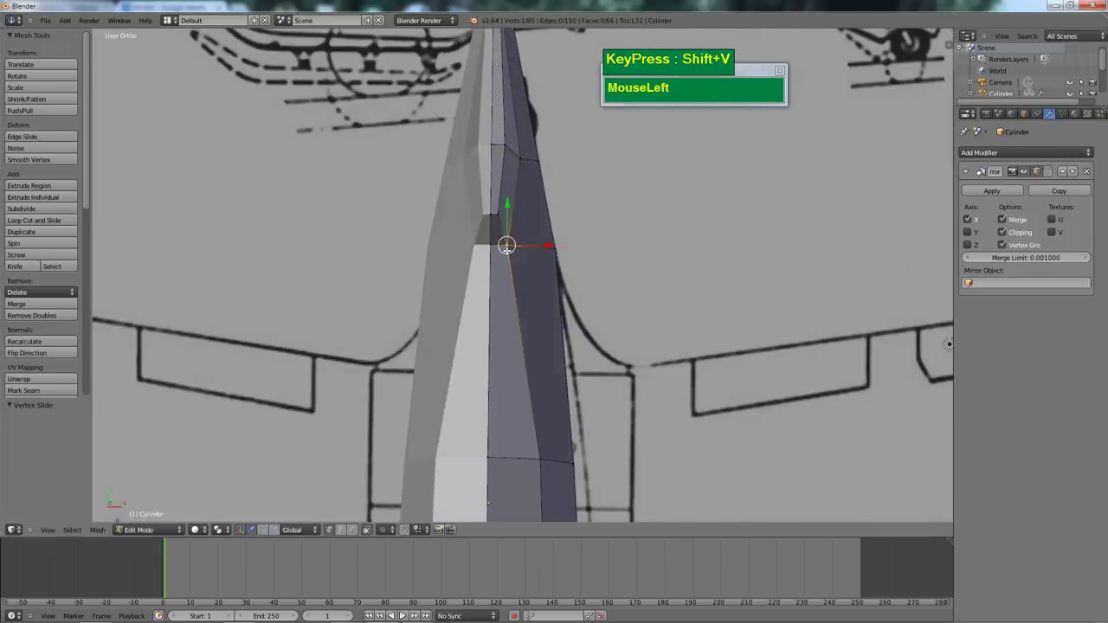
scroll(507, 247, "down", 5)
middle_click_drag(512, 252, 548, 315)
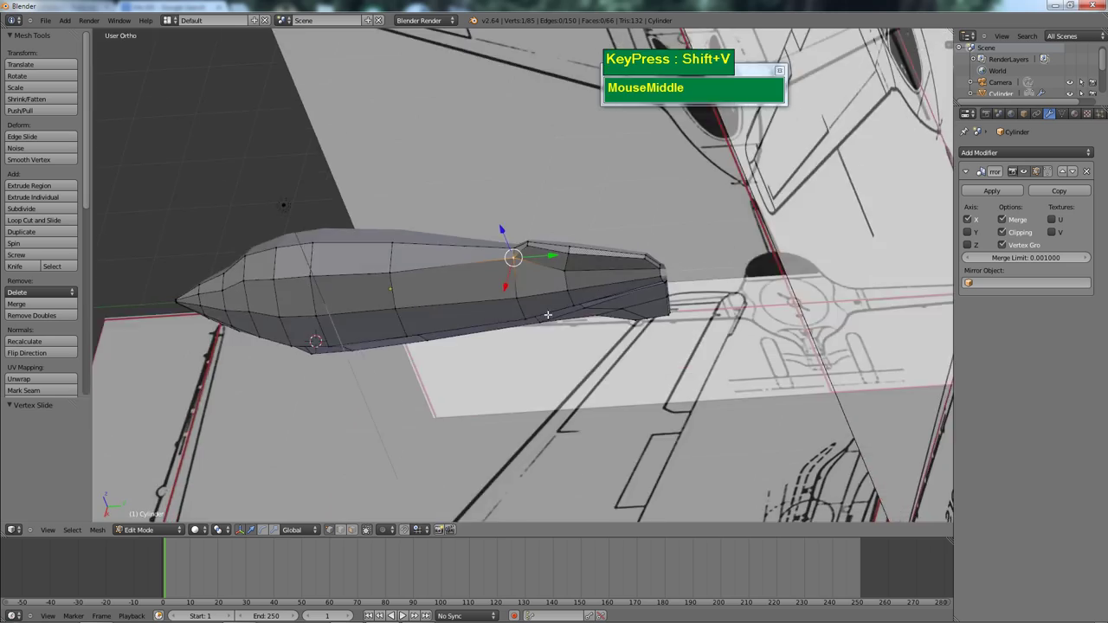
Select the two top faces at the rear fuselage in face mode
scroll(601, 289, "up", 4)
middle_click_drag(601, 289, 451, 311, "shift")
scroll(474, 231, "up", 2)
key("shift")
scroll(656, 314, "down", 2)
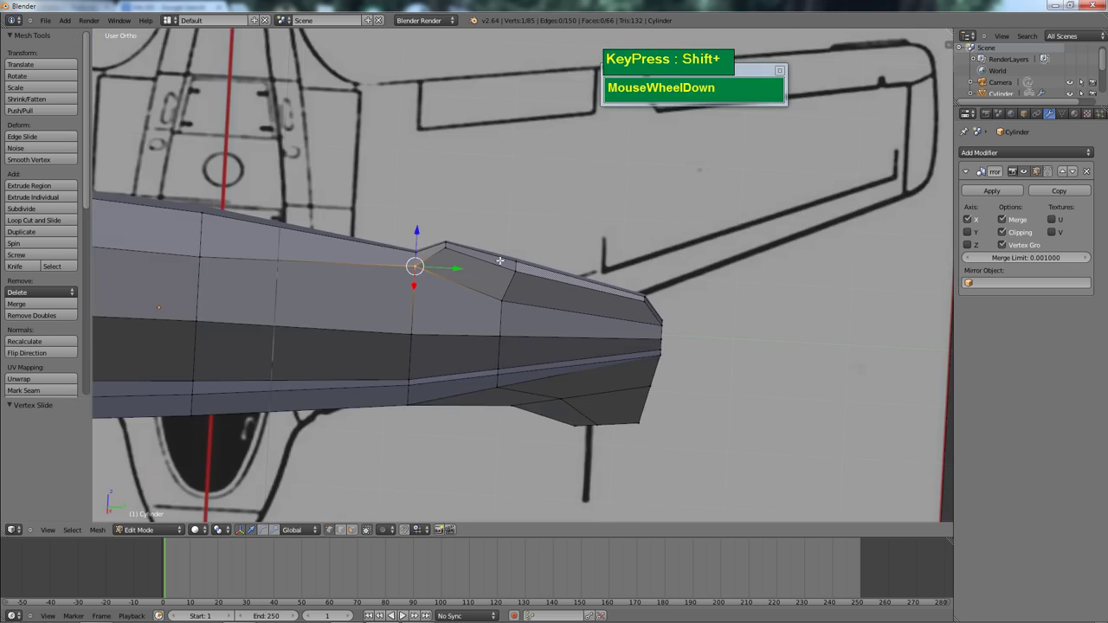
middle_click_drag(500, 260, 533, 287)
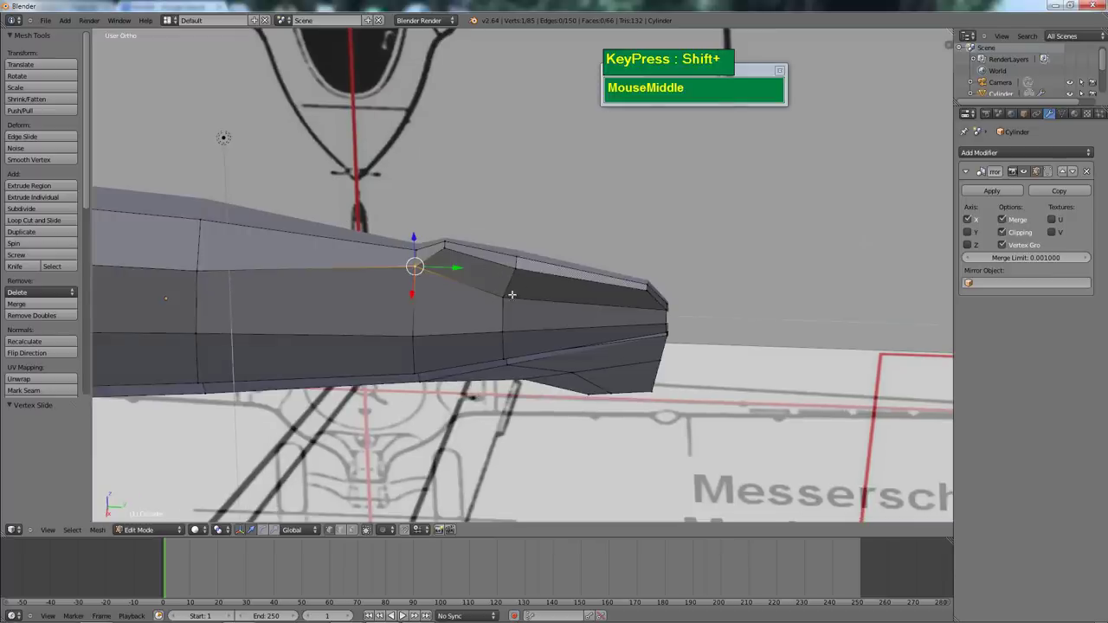
key("ctrl+Tab")
left_click(485, 312)
right_click(579, 274)
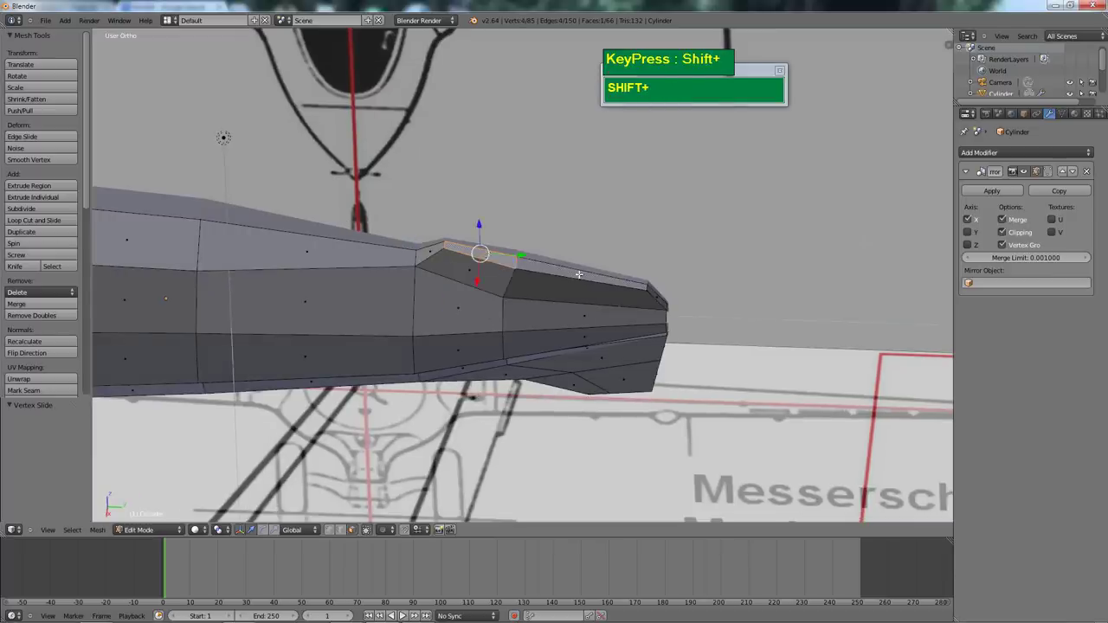
right_click(577, 274, "shift")
key("KP_3")
middle_click_drag(588, 281, 588, 298, "shift")
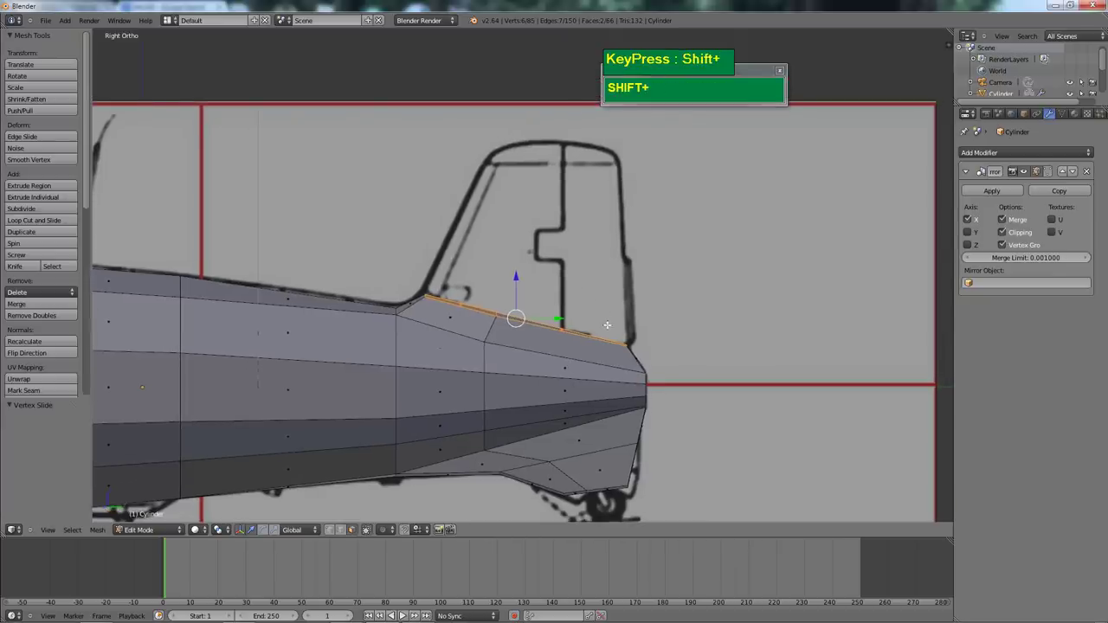
Extrude the faces upward into a fin and level its top edge against the blueprint
key("e")
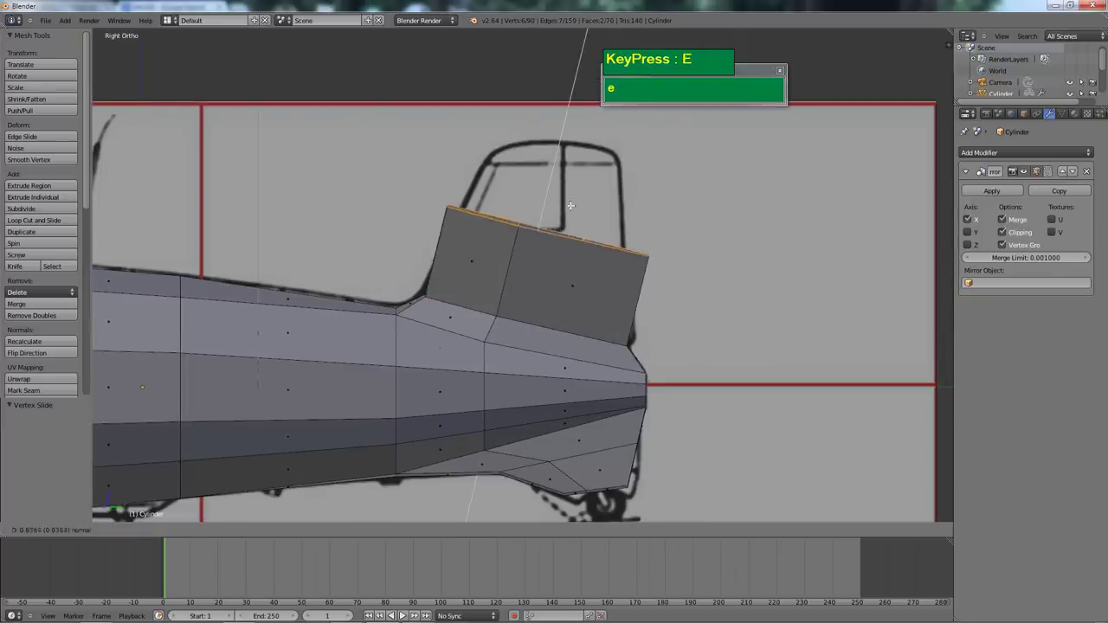
left_click(578, 141)
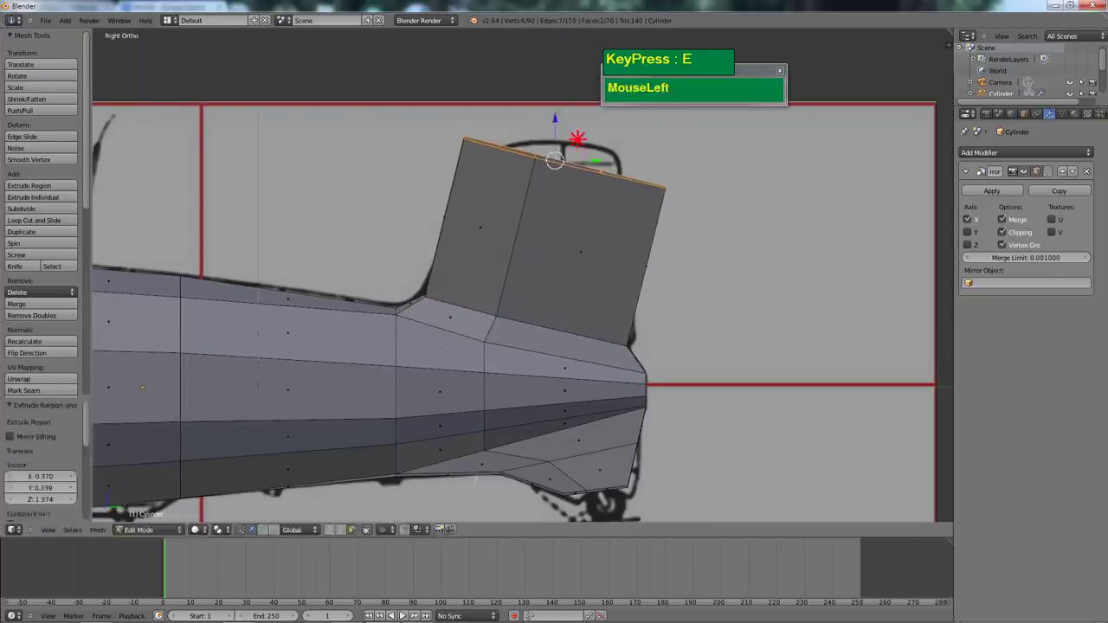
key("z")
middle_click_drag(557, 191, 556, 206, "shift")
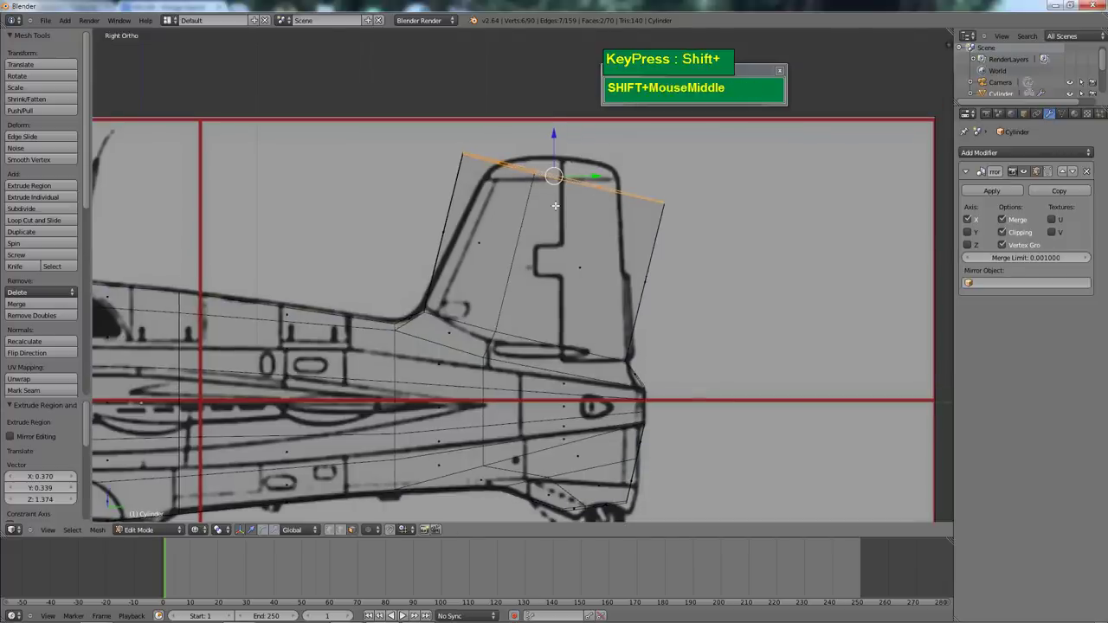
key("r")
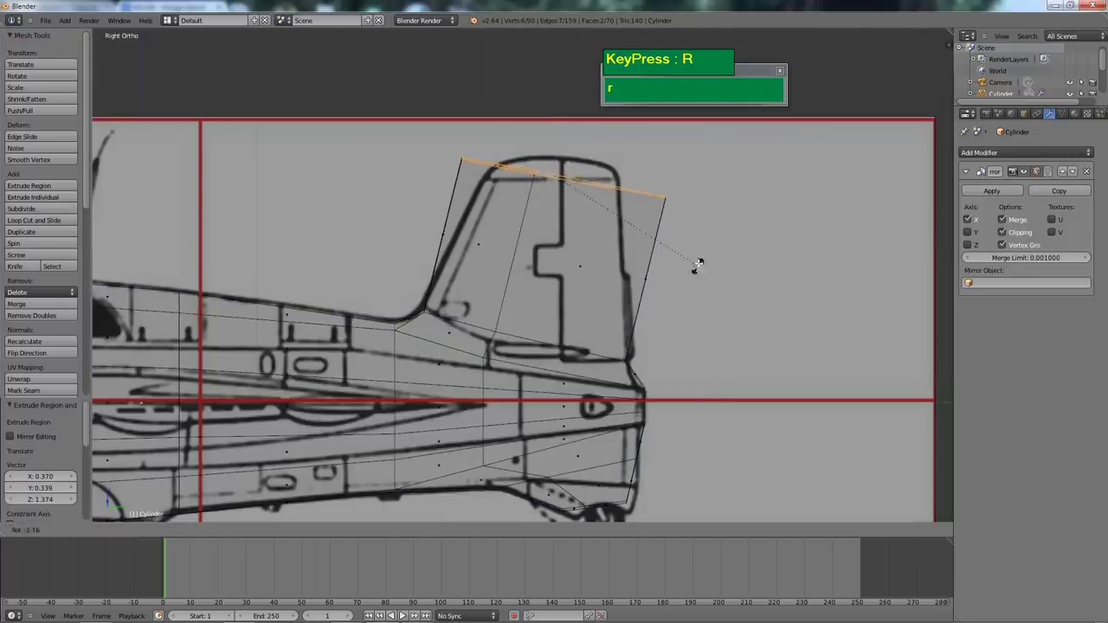
left_click(703, 235)
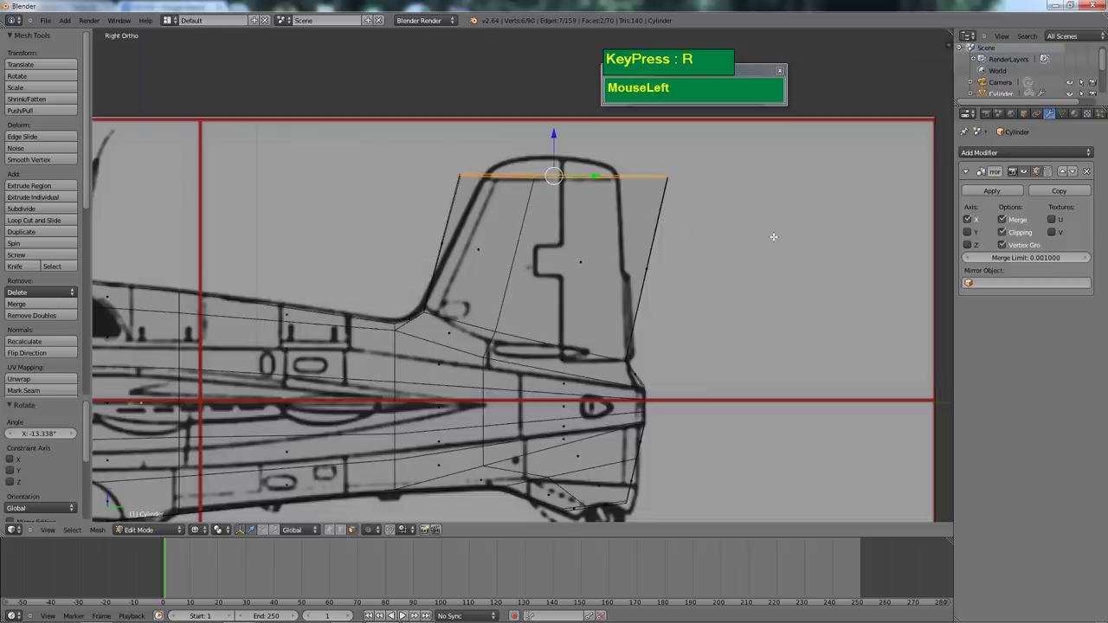
Scale the fin's top edge along Y to 1.093 and nudge it to the fin tip
key("s")
key("y")
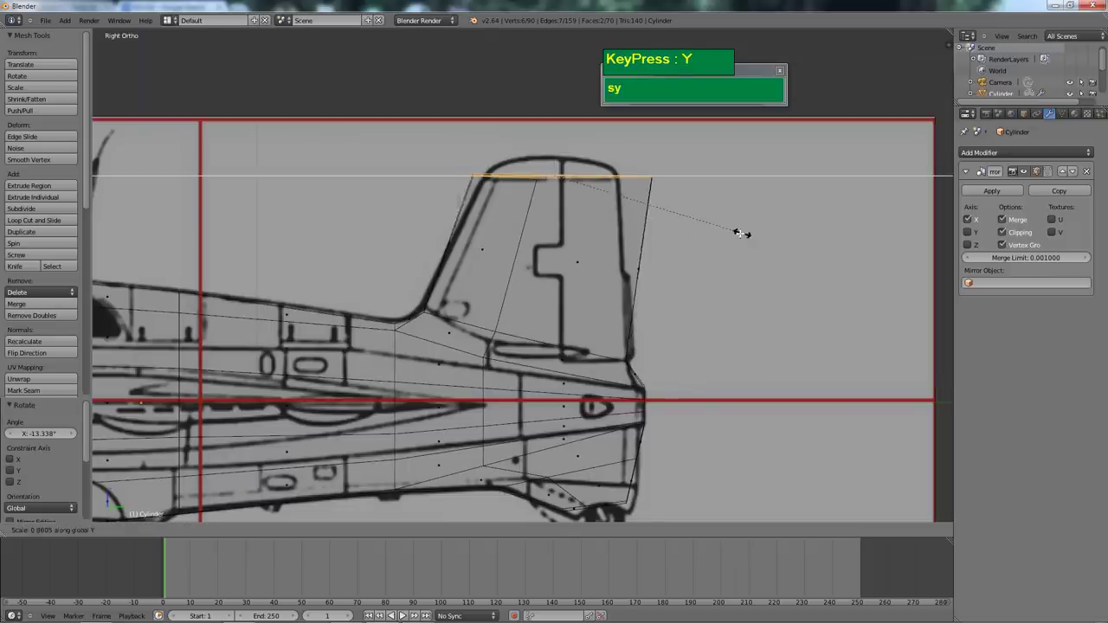
left_click(676, 228)
left_click_drag(592, 178, 591, 178)
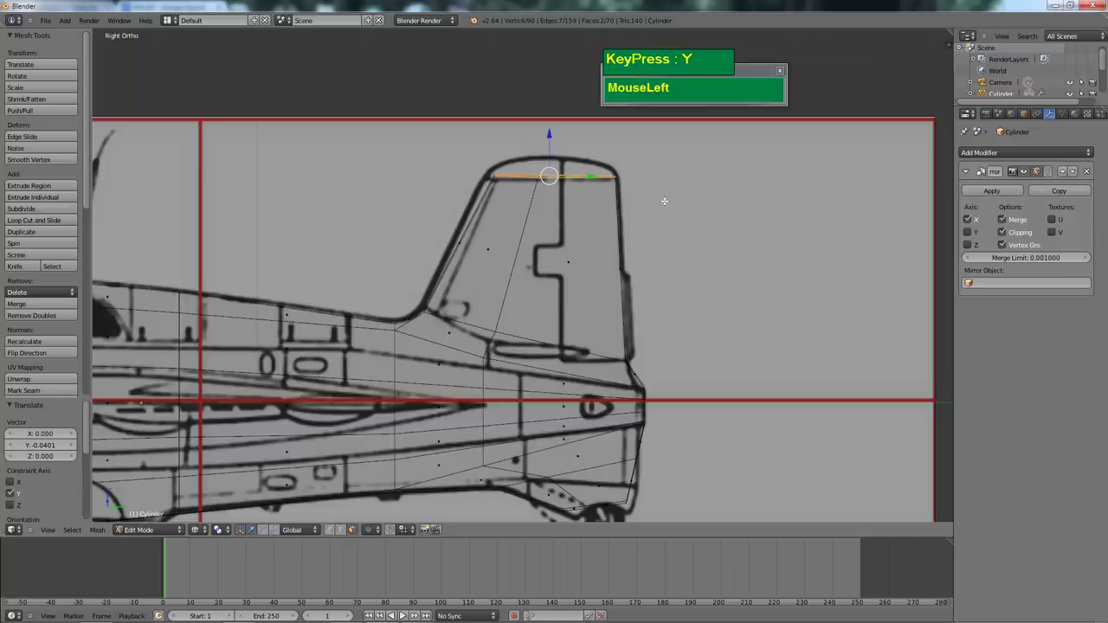
key("s")
key("y")
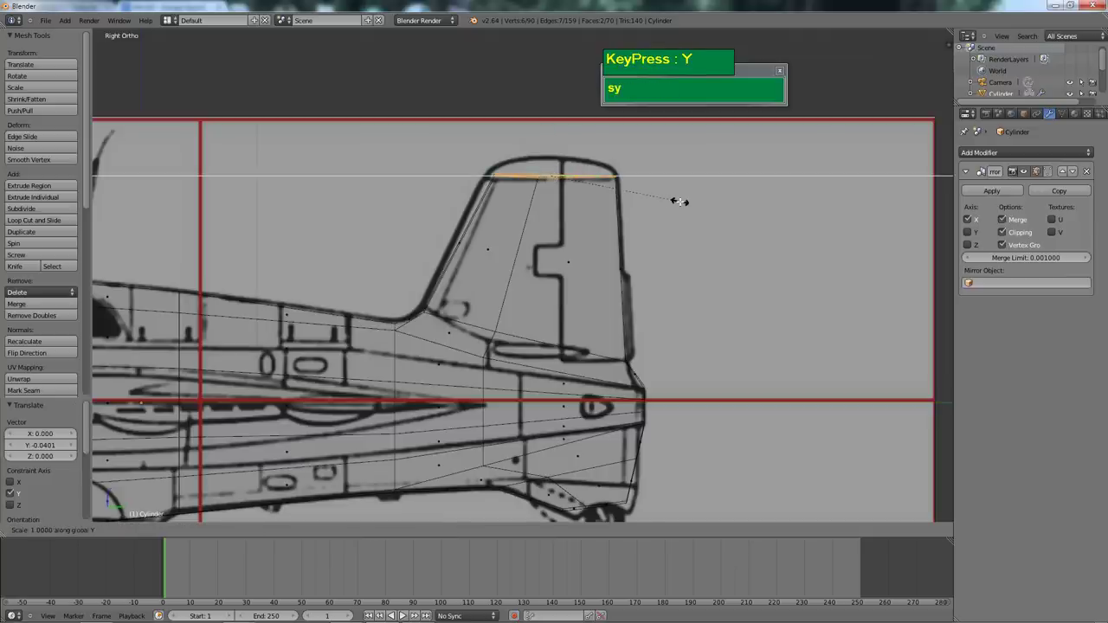
left_click(692, 201)
left_click_drag(587, 176, 583, 176)
middle_click_drag(472, 377, 542, 253, "shift")
In Front view, scale the fin's top face along X to narrow it toward the centre line
key("KP_1")
scroll(392, 279, "up", 2)
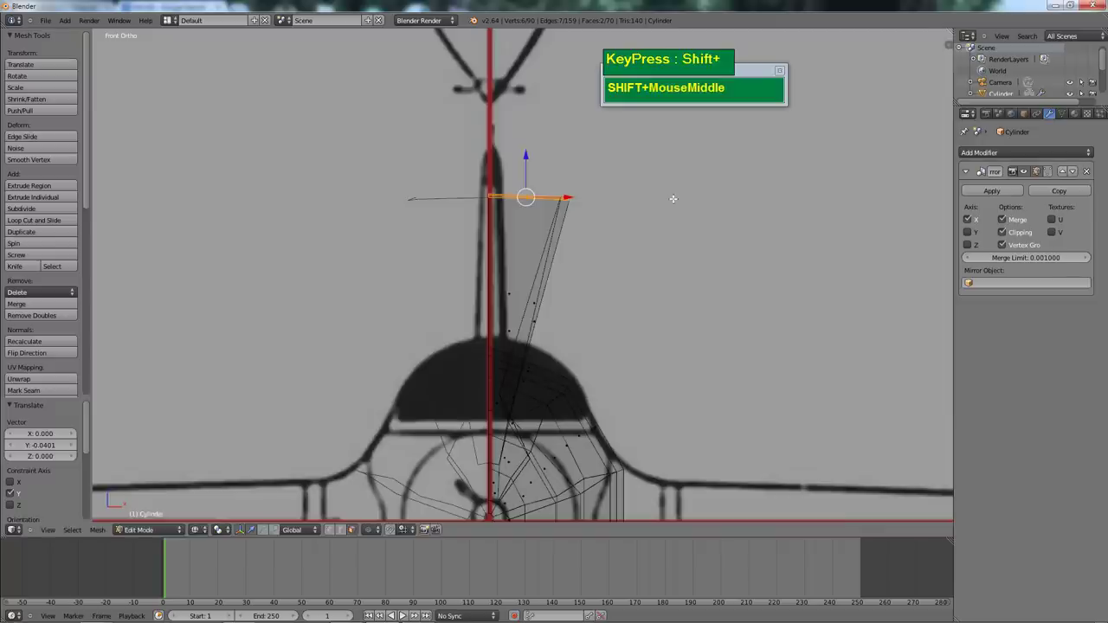
key("s")
key("x")
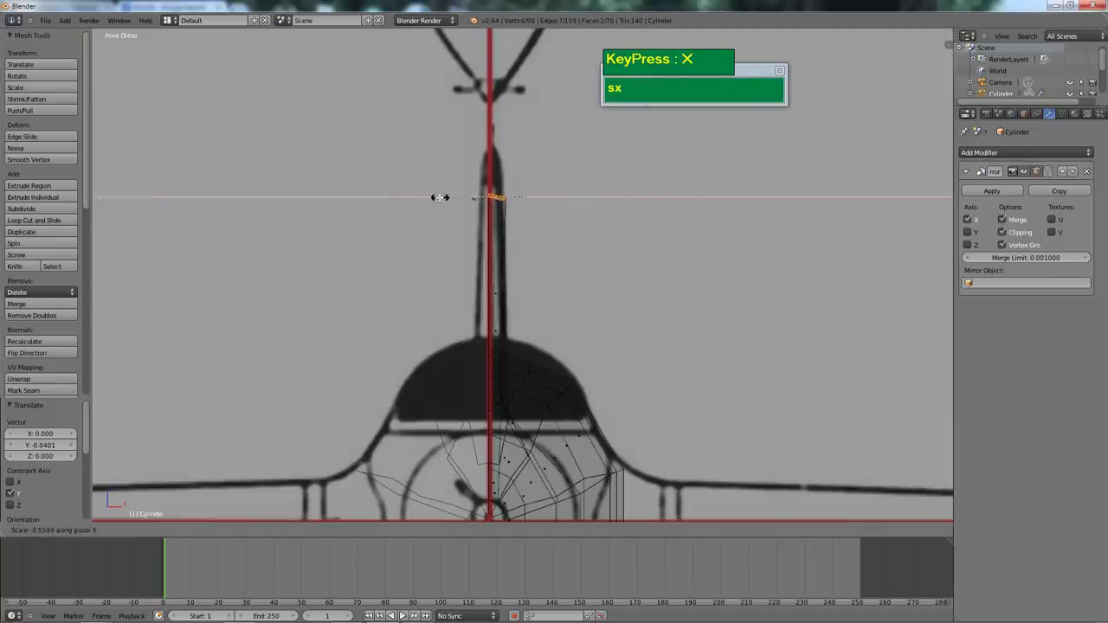
left_click(422, 197)
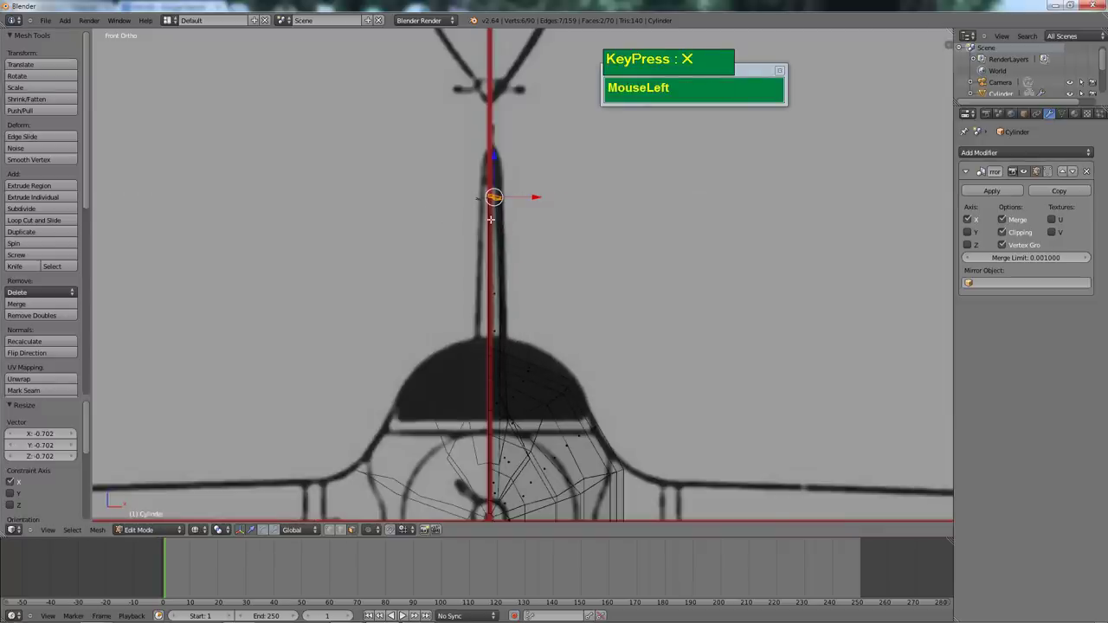
Flatten the top face with a Z scale of 0, then view the fin from above in solid shading
scroll(490, 219, "up", 5)
middle_click_drag(488, 185, 511, 213, "shift")
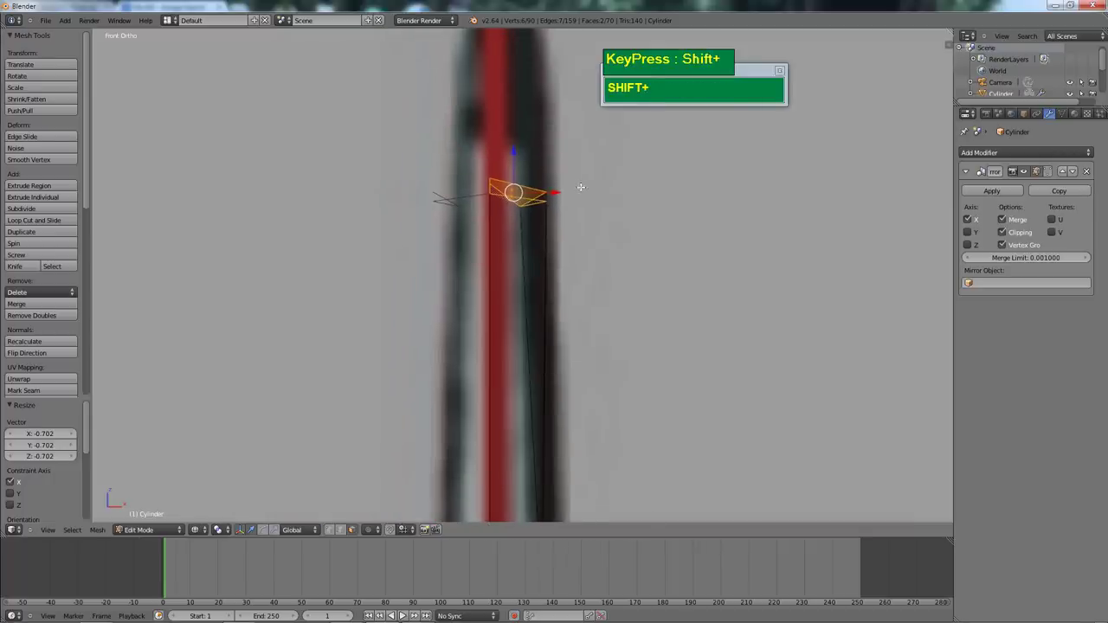
key("s")
key("z")
key("0")
left_click(606, 178)
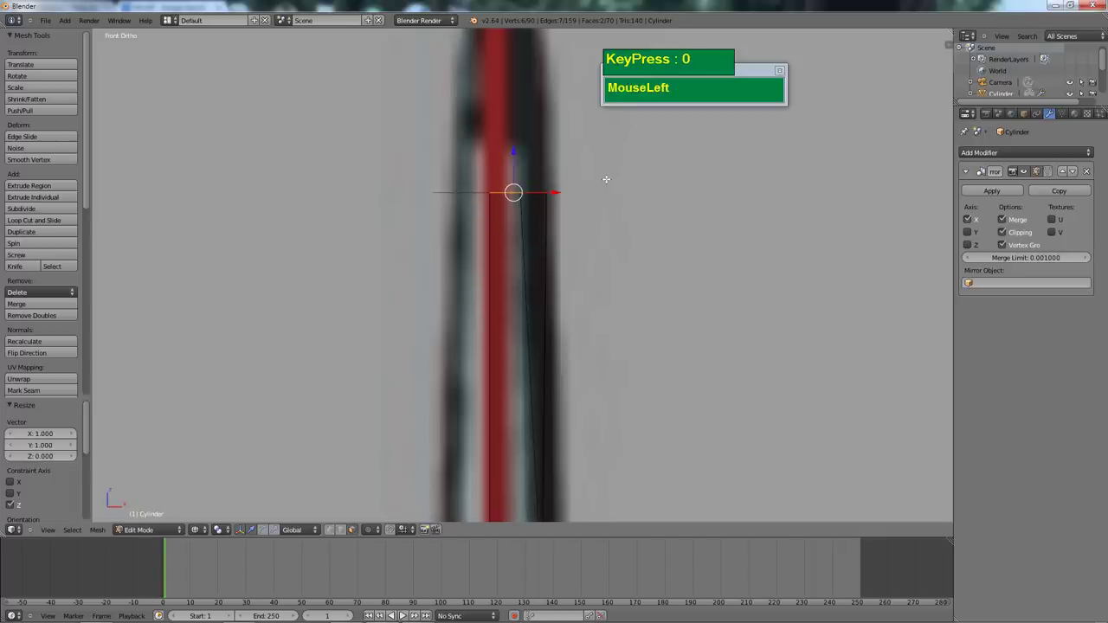
key("KP_7")
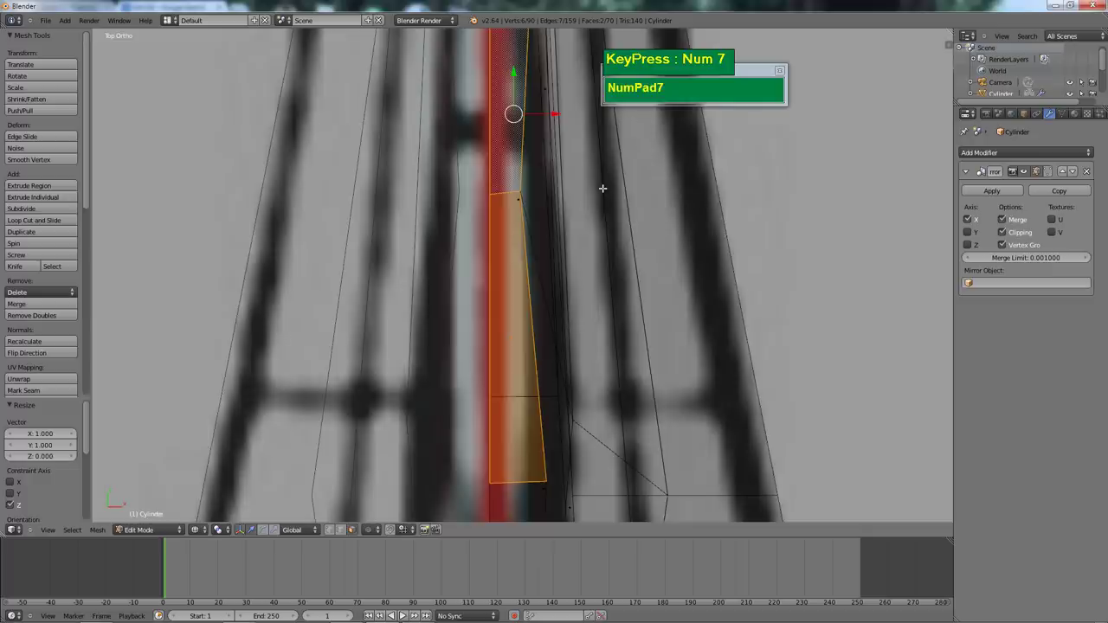
scroll(607, 201, "down", 4)
middle_click_drag(547, 151, 555, 212, "shift")
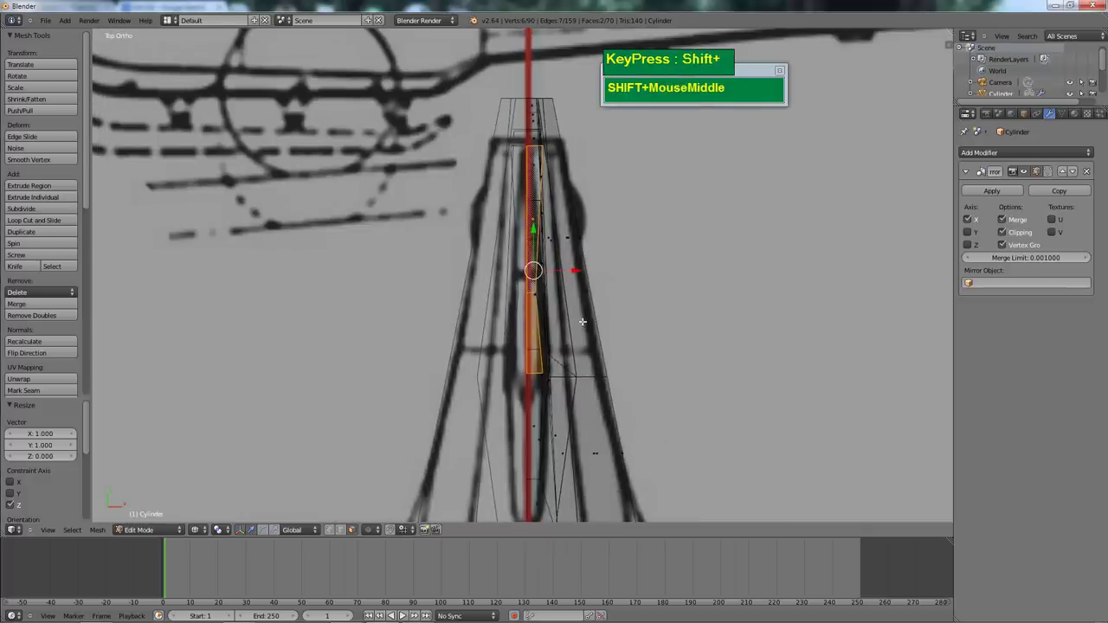
key("z")
middle_click_drag(581, 321, 550, 265, "shift")
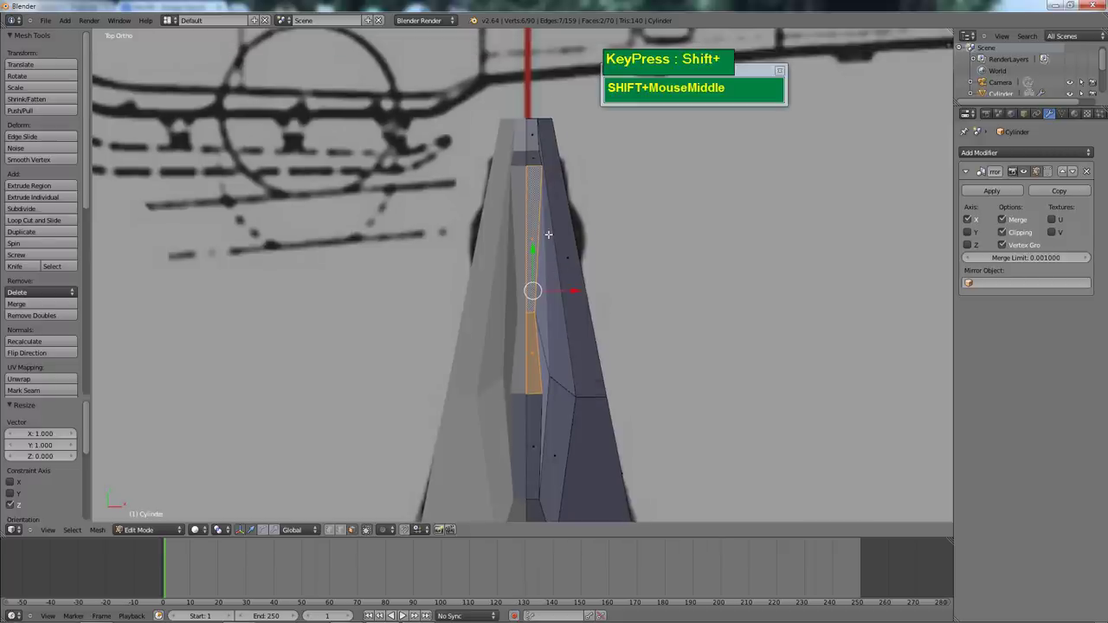
In Vertex mode, move three fin vertices sideways toward the centre to thin the fin
key("ctrl+Tab")
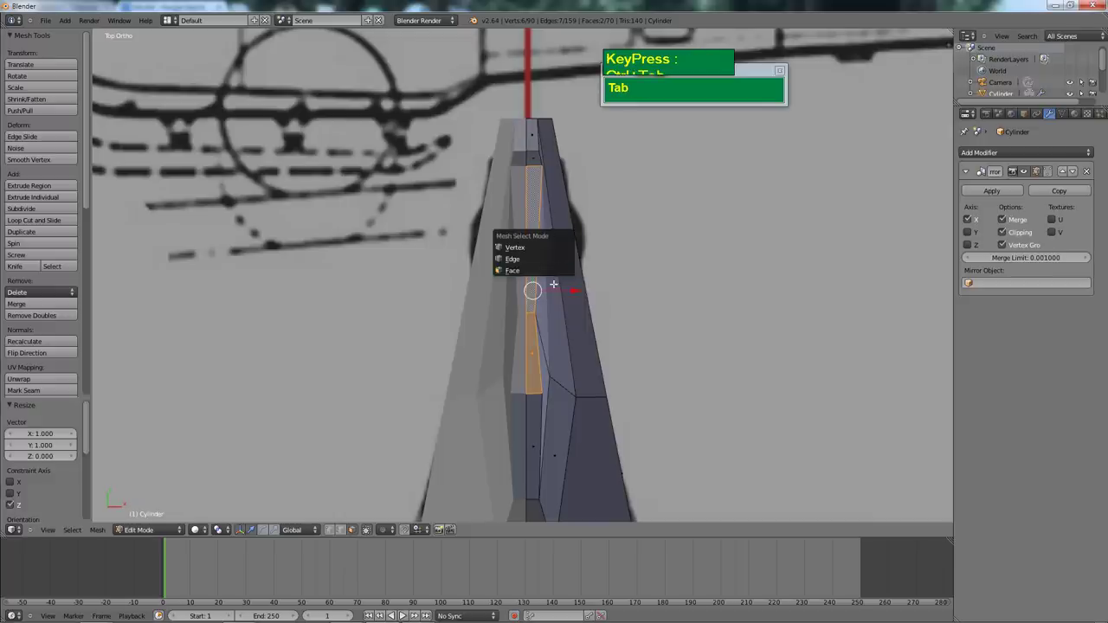
left_click(543, 247)
right_click(536, 167)
left_click_drag(569, 168, 565, 167)
right_click(544, 387)
left_click_drag(573, 390, 563, 391)
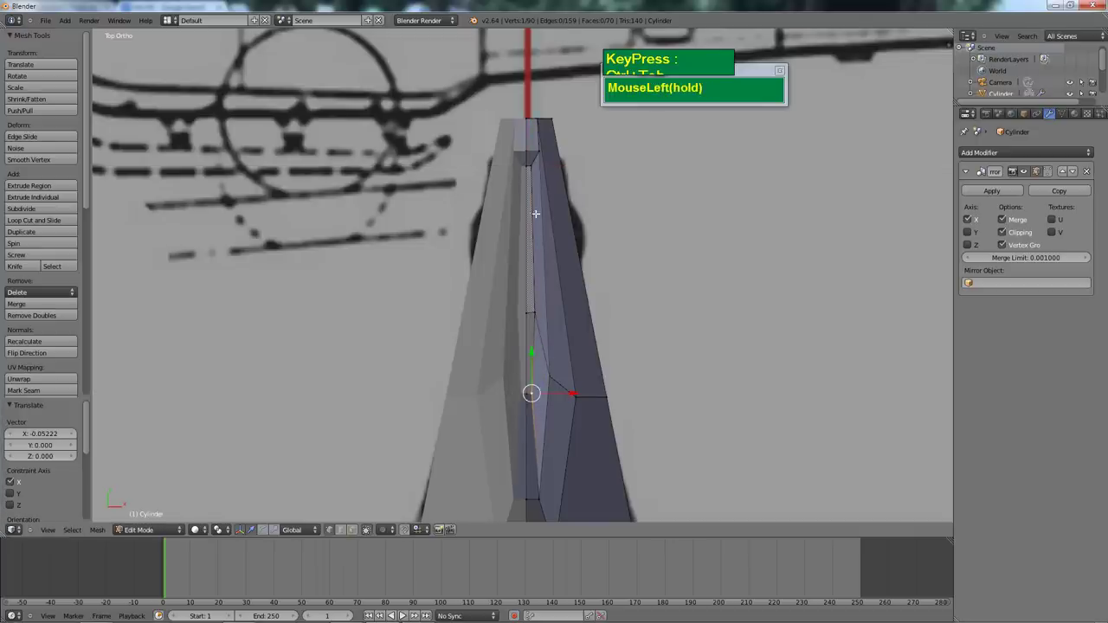
right_click(540, 158)
left_click_drag(576, 153, 572, 155)
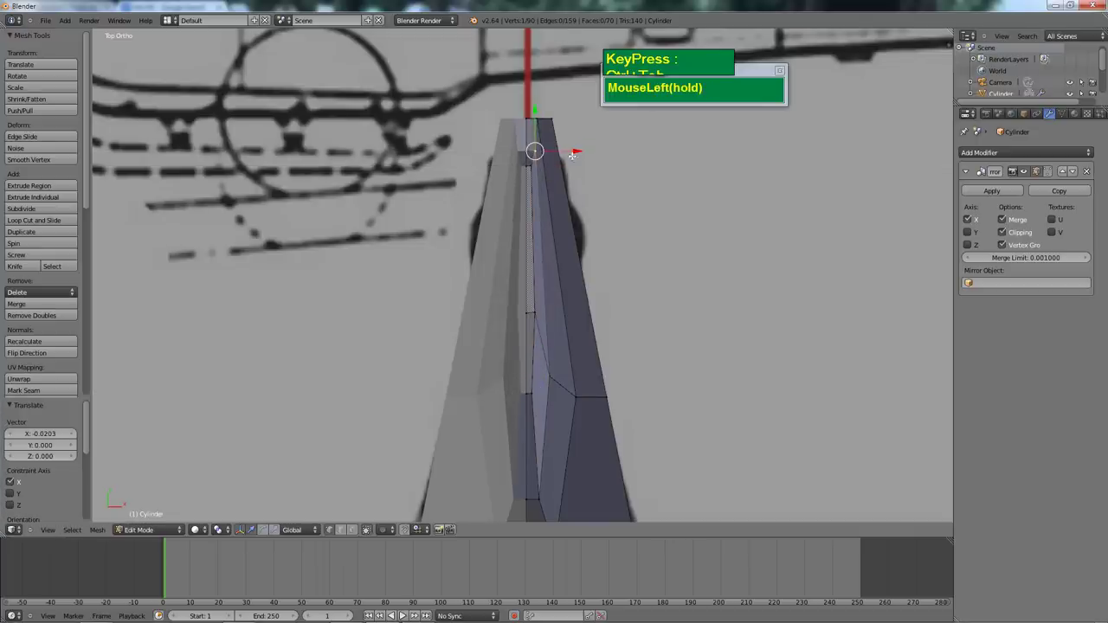
In Side view and Edge mode, shift the fin's leading edge slightly along the fuselage
key("KP_3")
scroll(584, 168, "down", 3)
mouse_move(584, 168)
middle_mouse_down("shift")
mouse_move(534, 235)
mouse_move(528, 309)
mouse_move(450, 357)
mouse_move(512, 349)
middle_mouse_up("shift")
key("z")
scroll(502, 355, "up", 3)
right_click(424, 417)
right_click(503, 241, "shift")
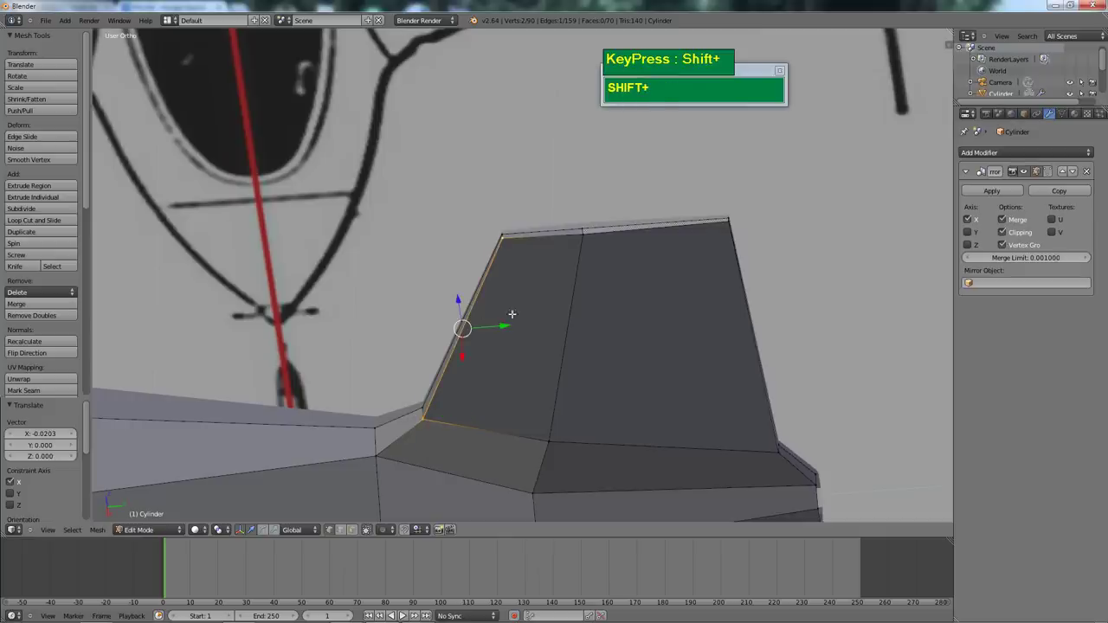
key("ctrl+Tab")
left_click(450, 357)
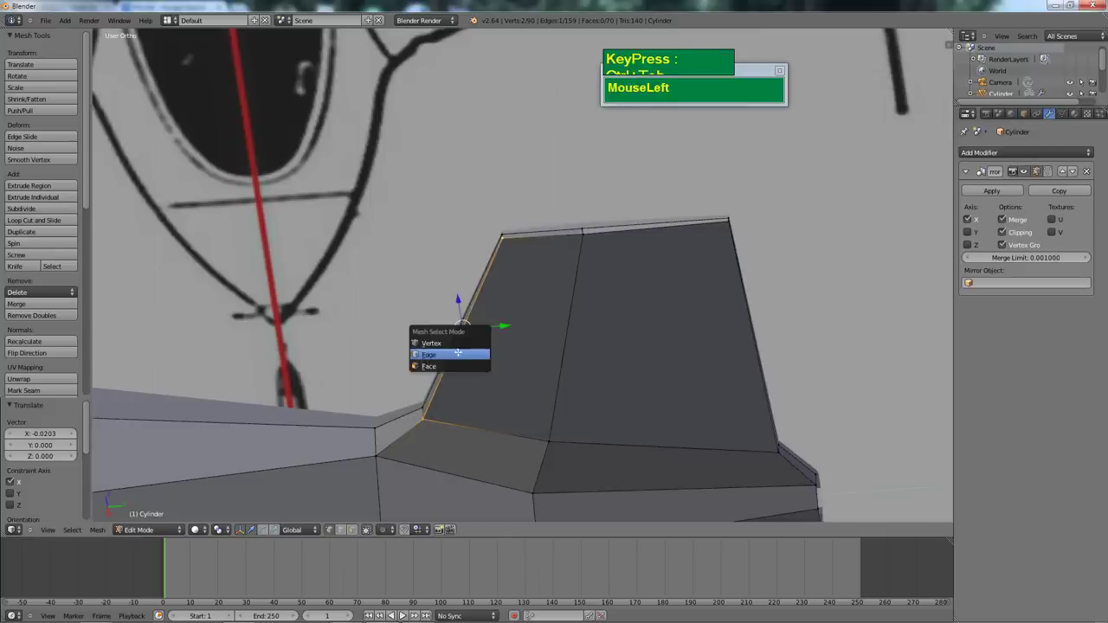
right_click(503, 326)
left_click_drag(503, 326, 512, 327)
Move the fin's trailing edge -0.01214 along X to match the blueprint outline
mouse_move(650, 308)
middle_mouse_down("shift")
mouse_move(673, 282)
mouse_move(661, 322)
middle_mouse_up("shift")
right_click(653, 309)
left_click_drag(683, 304, 701, 306)
key("ctrl+z")
right_click(655, 312)
middle_click_drag(655, 311, 667, 319)
scroll(666, 319, "up", 3)
scroll(606, 303, "up", 5, "shift")
left_click_drag(645, 302, 609, 322)
Return to Side view and toggle shading to check the fin against the blueprint
scroll(489, 352, "down", 3)
middle_click_drag(488, 352, 473, 292, "shift")
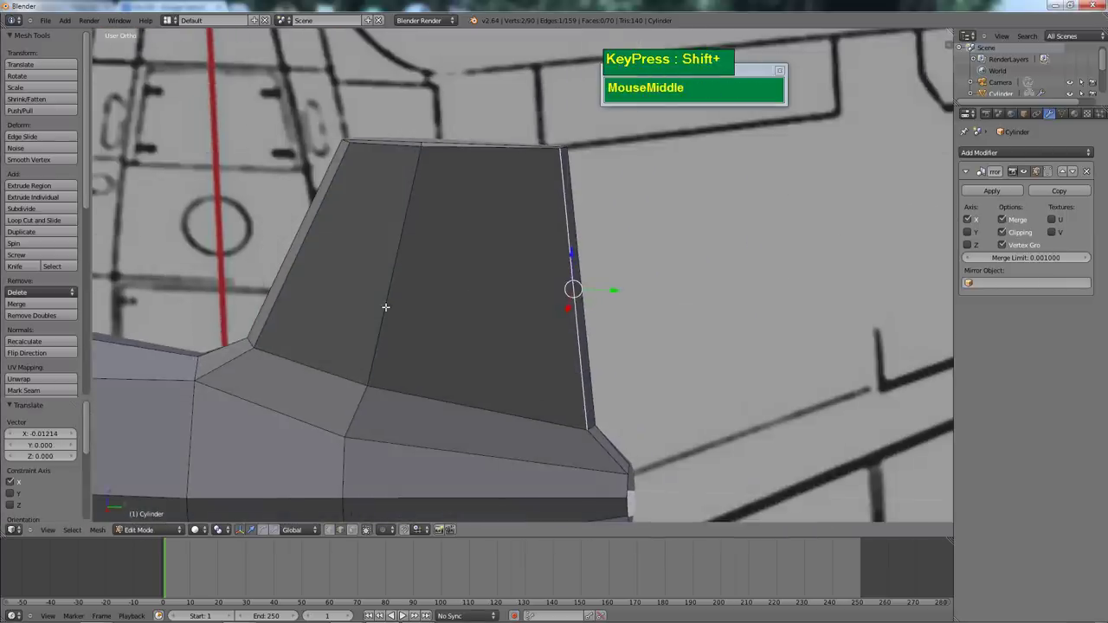
scroll(416, 284, "down", 2, "shift")
key("KP_3")
scroll(433, 308, "down", 2, "shift")
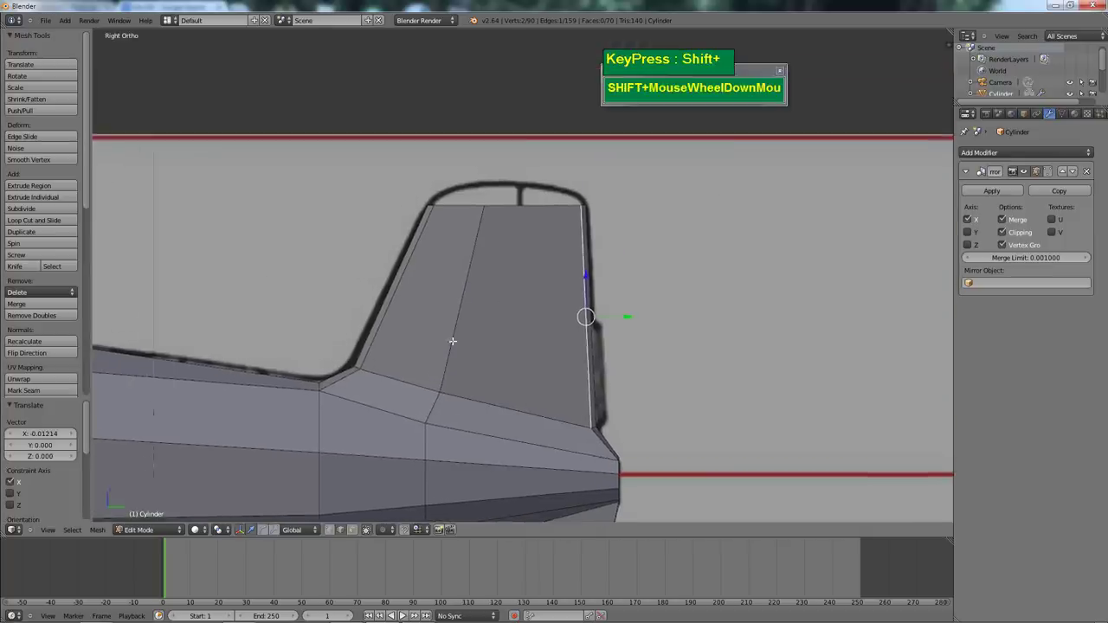
scroll(489, 312, "up", 2)
scroll(530, 255, "down", 1)
scroll(535, 297, "down", 2)
key("z")
key("z")
key("z")
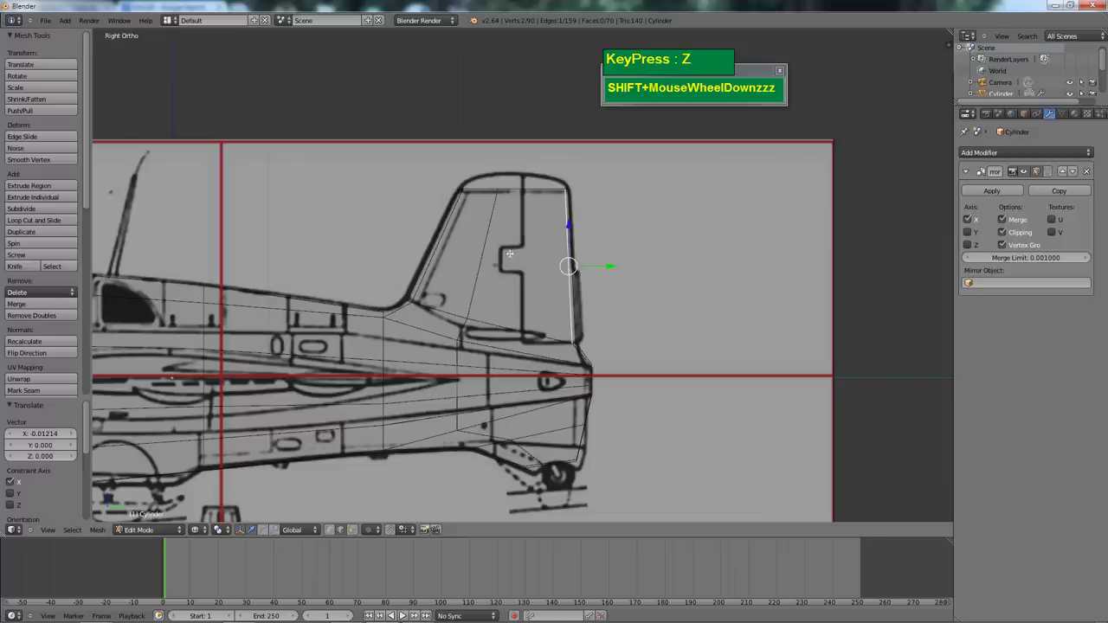
Loop-cut a vertical edge loop through the tail fin and rear fuselage, raising vertices from 90 to 101
key("ctrl+r")
left_click(531, 210)
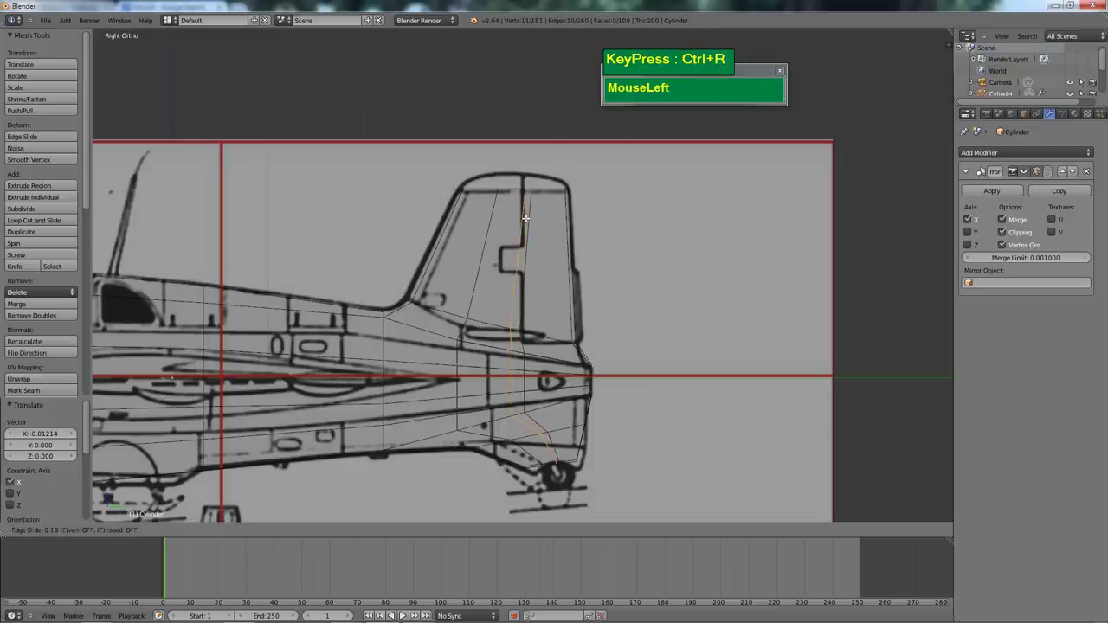
left_click(530, 212)
scroll(530, 213, "up", 2)
middle_click_drag(542, 264, 538, 215, "shift")
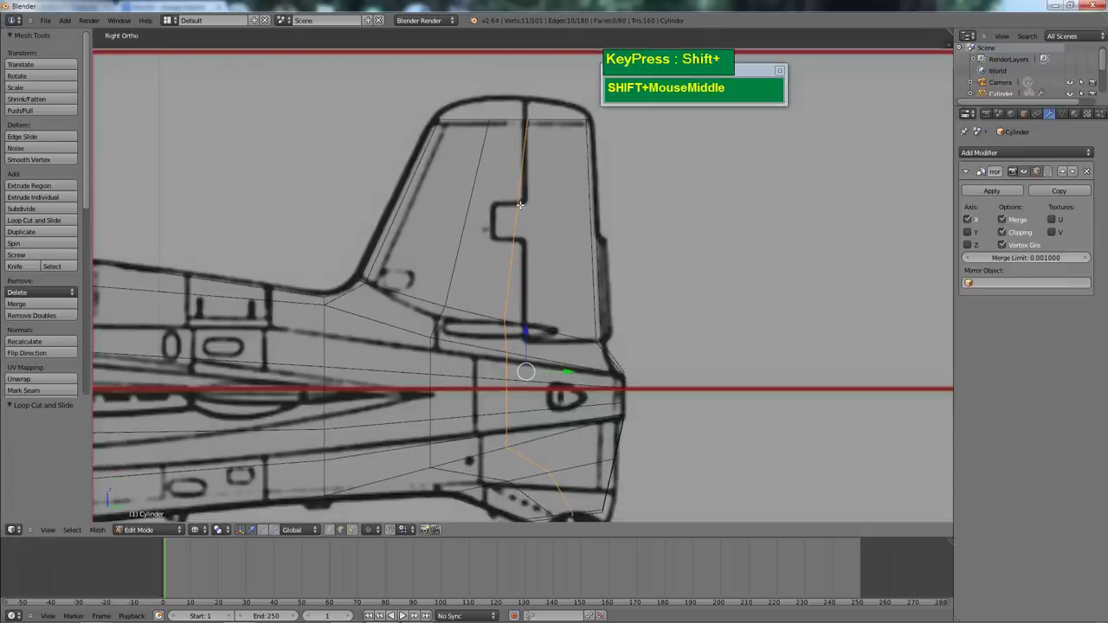
scroll(514, 330, "up", 1)
key("ctrl+Tab")
left_click(504, 331)
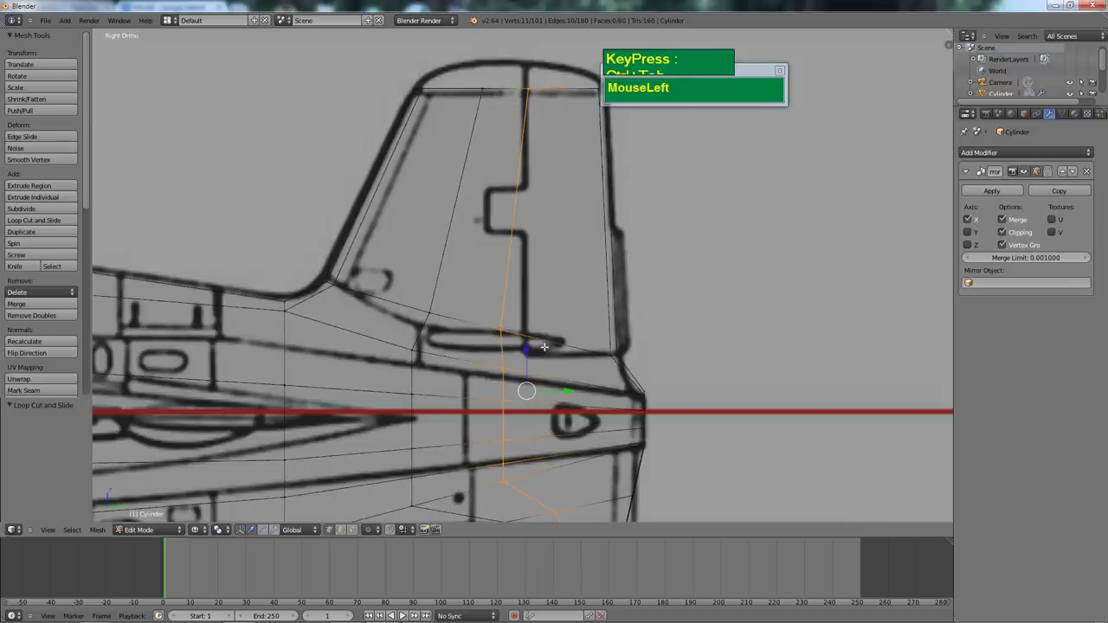
Vertex-slide two vertices of the new loop onto the fin's blueprint lines
right_click(502, 333)
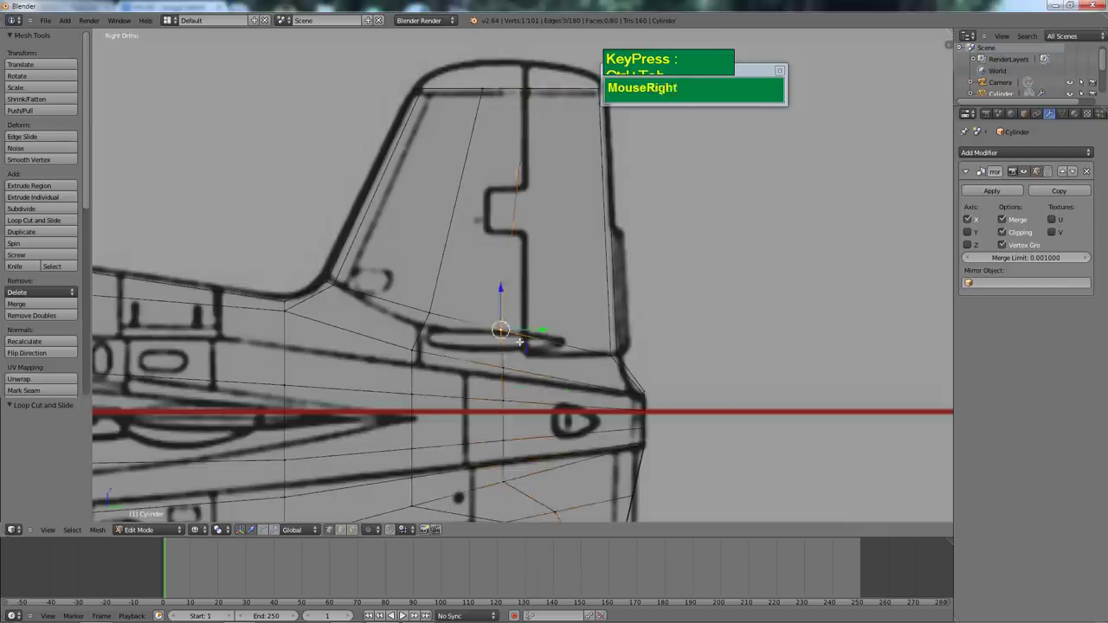
key("shift+v")
left_click_drag(523, 345, 527, 339)
right_click(516, 368)
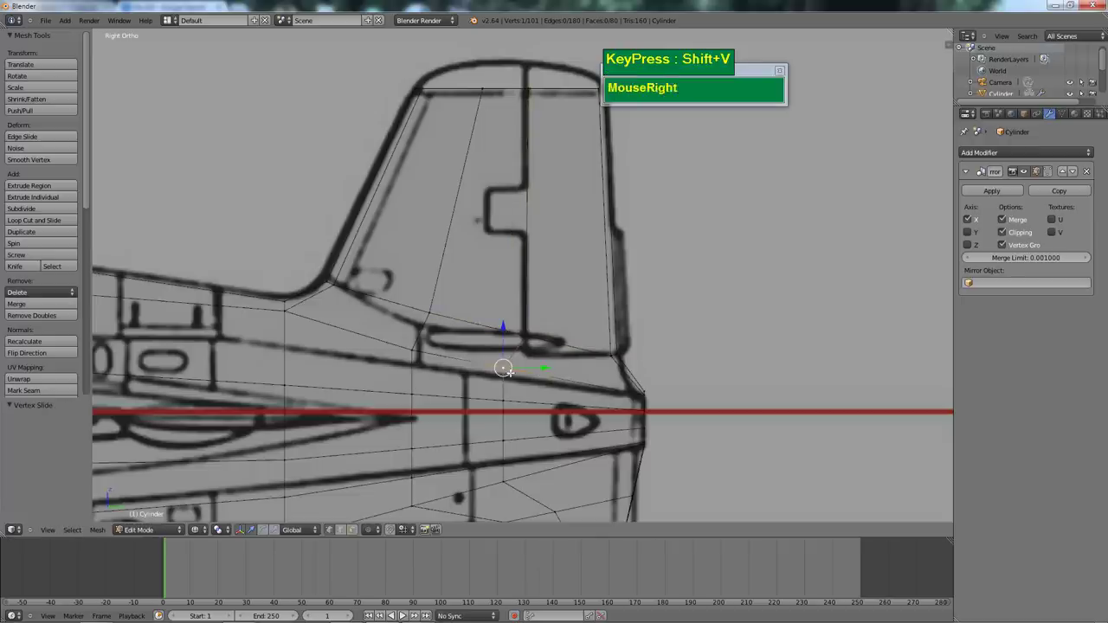
key("shift+v")
left_click(518, 370)
left_click(516, 369)
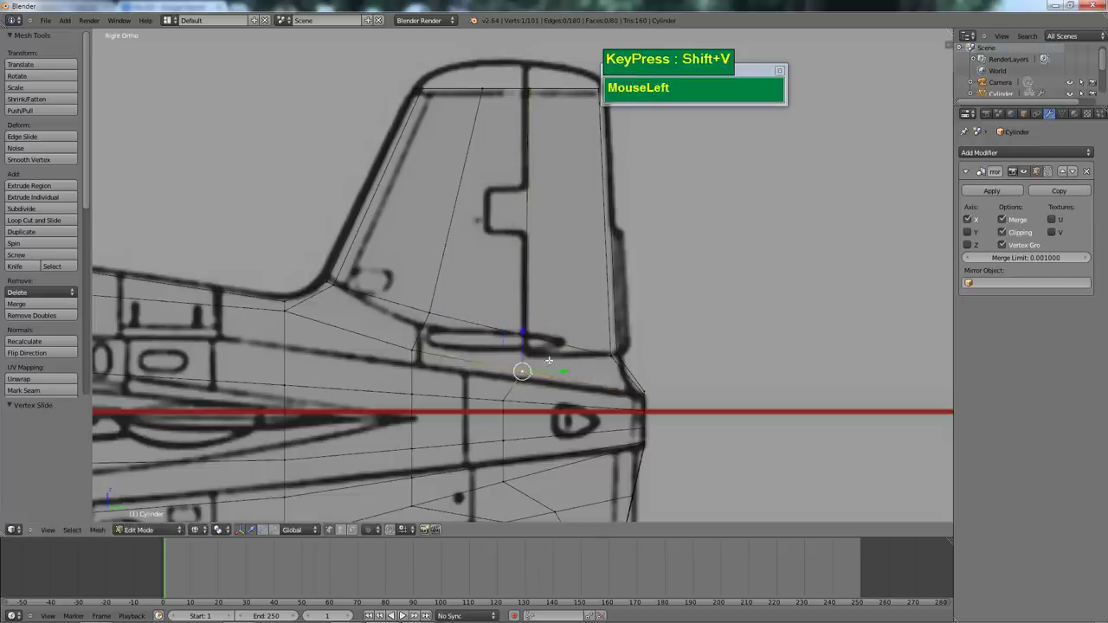
scroll(512, 366, "up", 1)
middle_click_drag(512, 366, 389, 344, "shift")
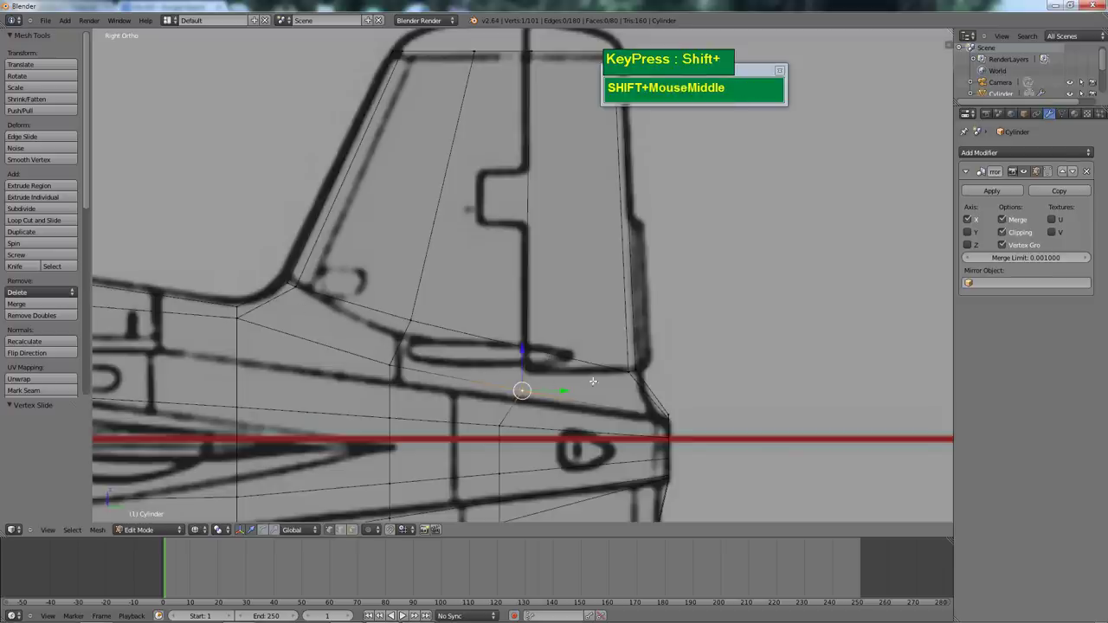
Vertex-slide the vertices near the fin root into line with the blueprint
right_click(410, 327)
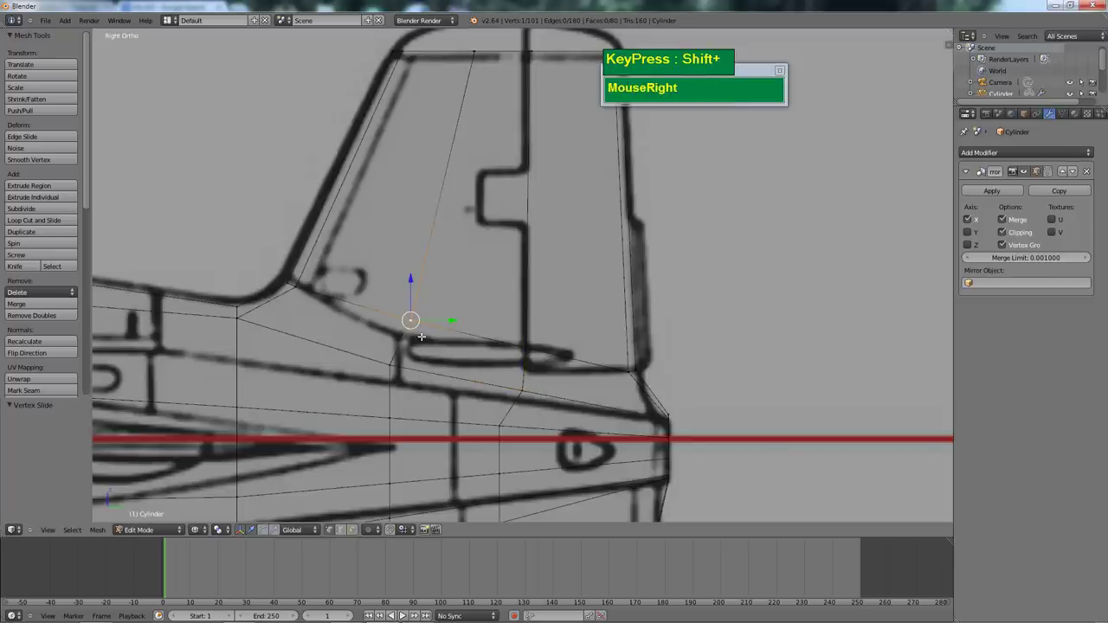
key("shift+v")
left_click(407, 334)
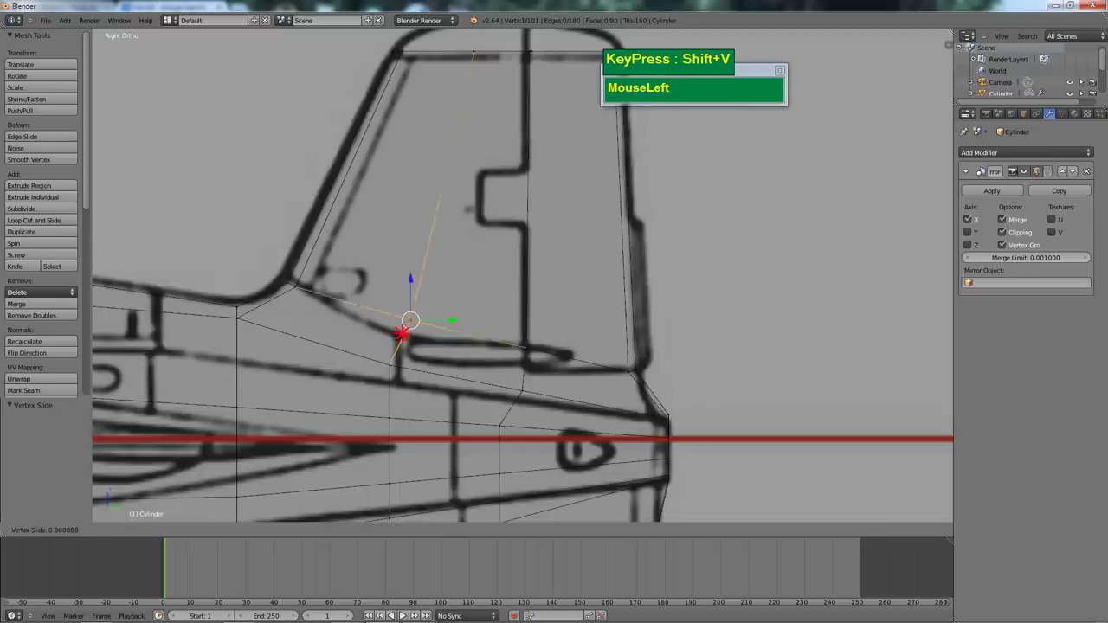
key("shift+v")
left_click(526, 351)
Reframe, toggle shading and orbit around the tail fin to inspect its shape
scroll(526, 366, "down", 2)
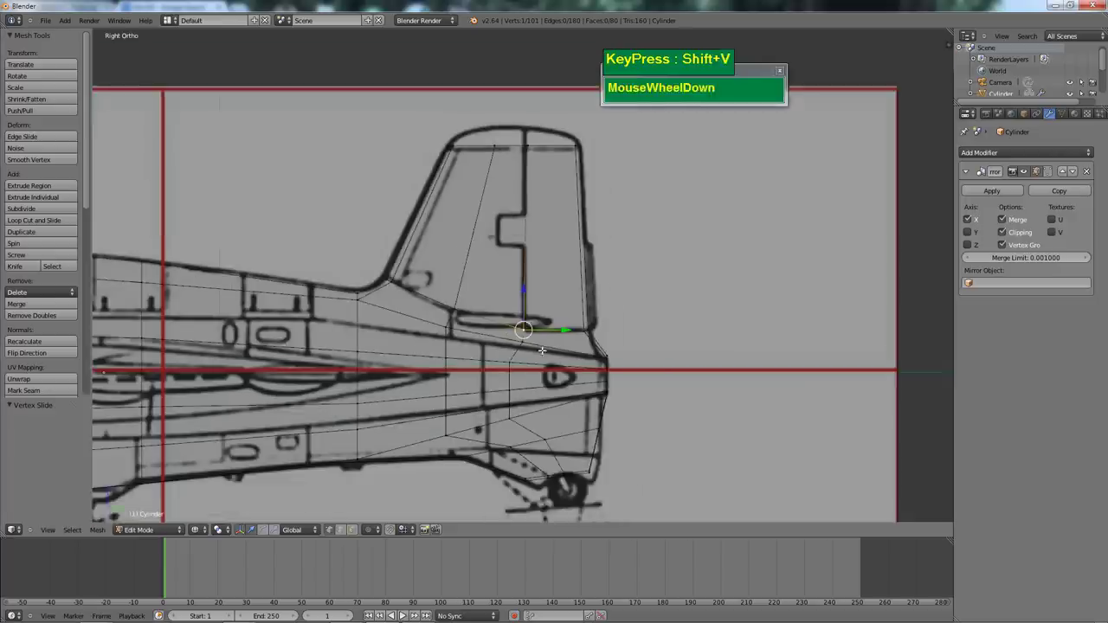
middle_click_drag(525, 305, 528, 329, "shift")
key("Caps_Lock")
scroll(544, 324, "down", 1)
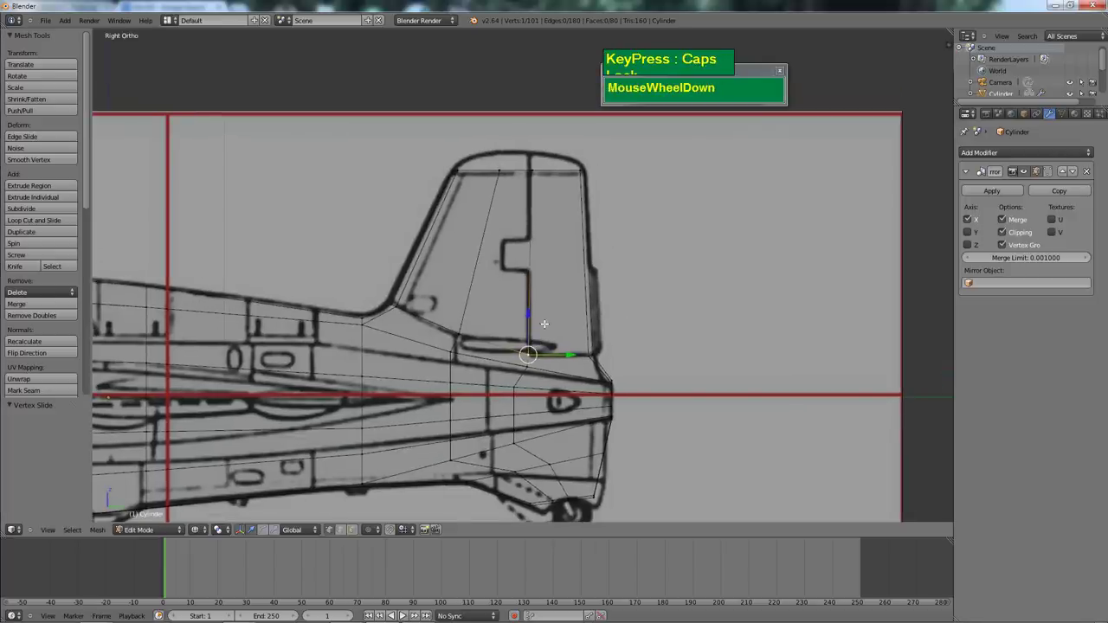
key("z")
key("z")
scroll(559, 291, "up", 3)
middle_click_drag(559, 291, 549, 336, "shift")
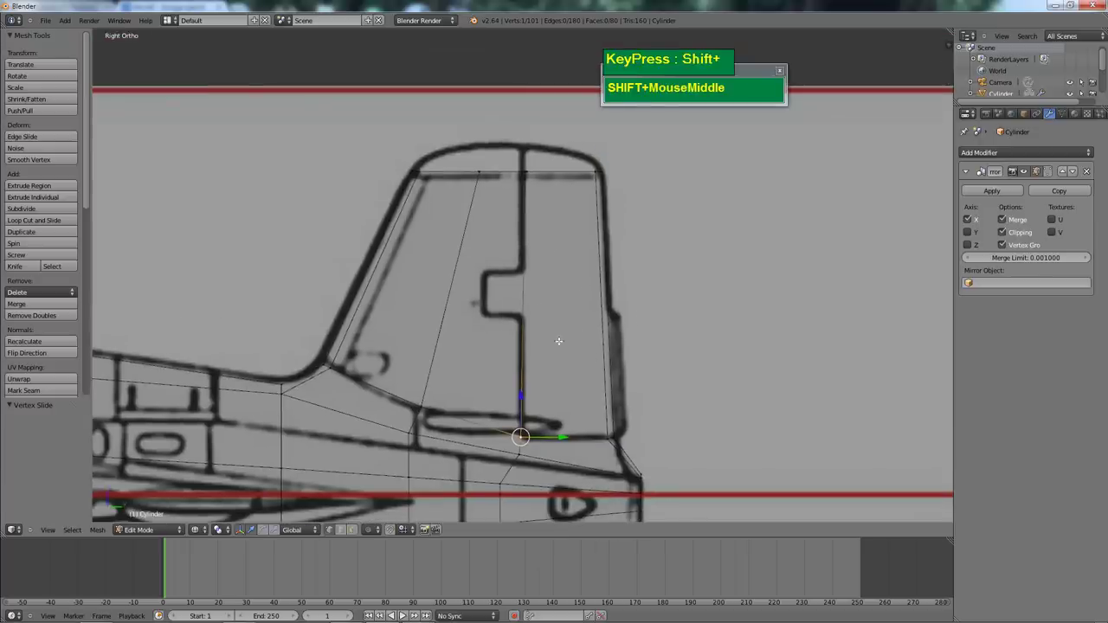
middle_click_drag(504, 223, 539, 323, "shift")
middle_click_drag(474, 294, 421, 274)
Extrude the fin's top faces upward and scale the new cap smaller
key("ctrl+Tab")
left_click(527, 355)
right_click(521, 254, "shift")
right_click(603, 248, "shift")
scroll(605, 248, "down", 2)
key("KP_3")
middle_click_drag(605, 247, 401, 246, "shift")
scroll(597, 356, "up", 2)
middle_click_drag(561, 247, 542, 277, "shift")
key("e")
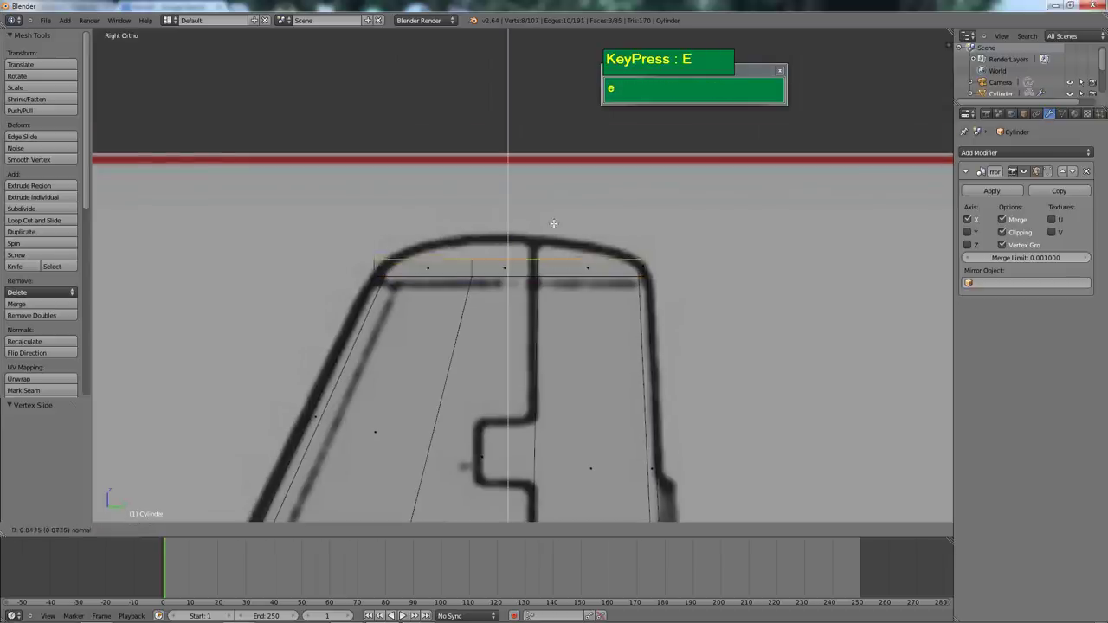
left_click(556, 208)
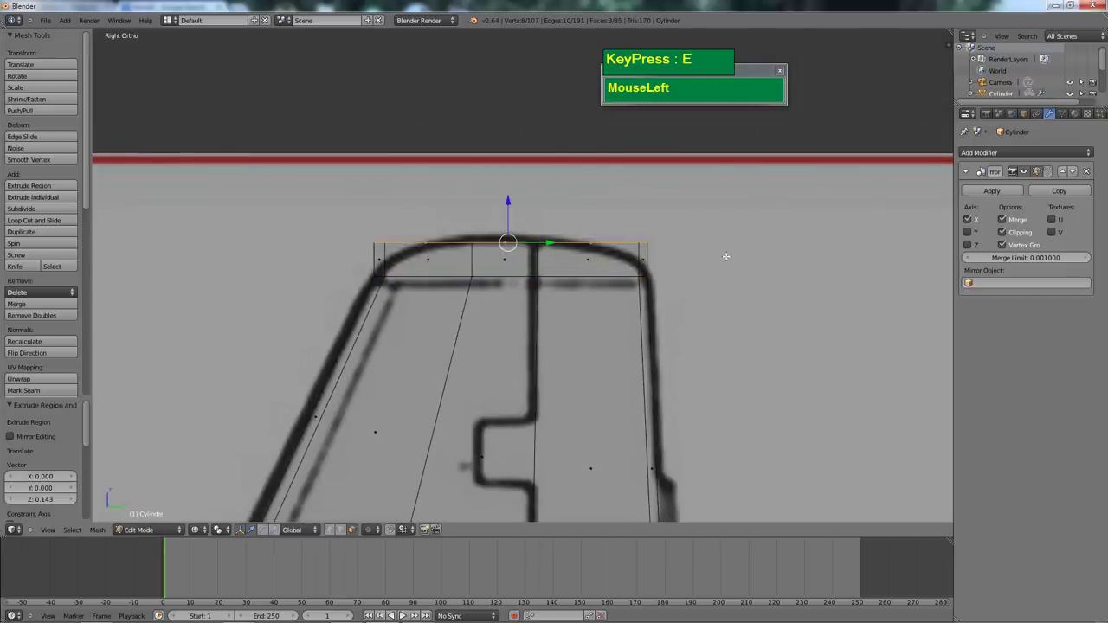
key("s")
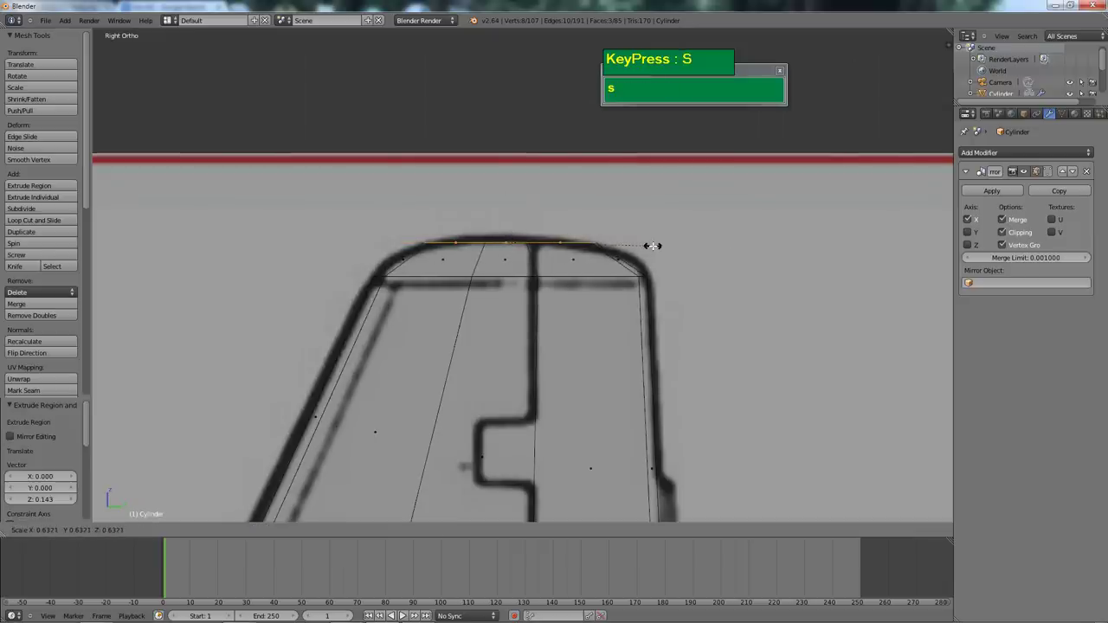
left_click(646, 248)
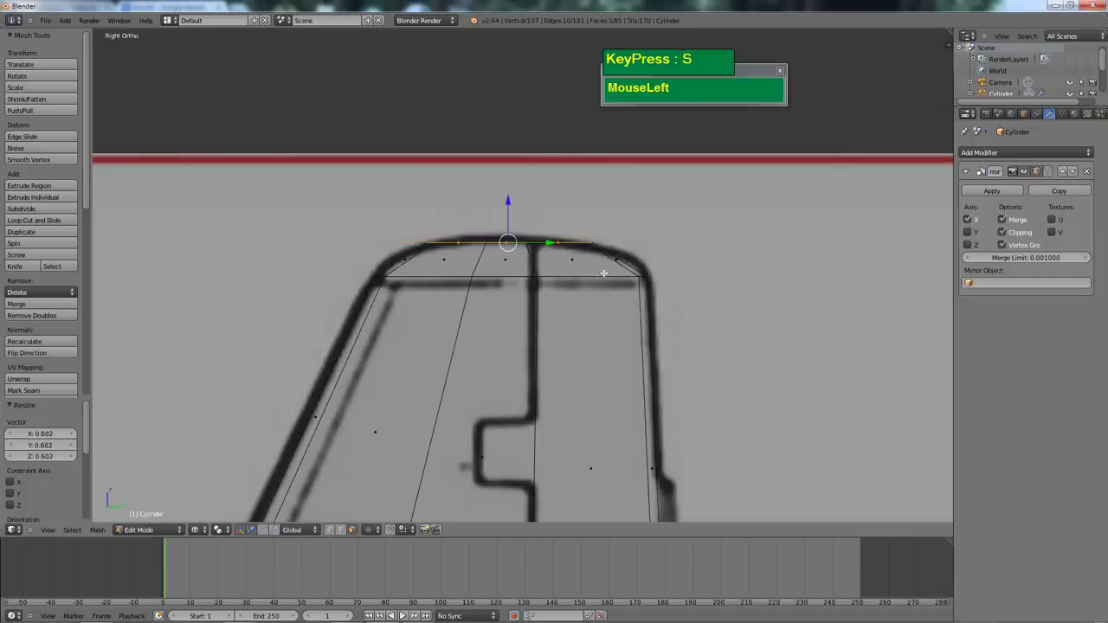
Add a centred loop across the fin cap and scale it to 1.101 to round the tip
key("ctrl+r")
left_click(597, 260)
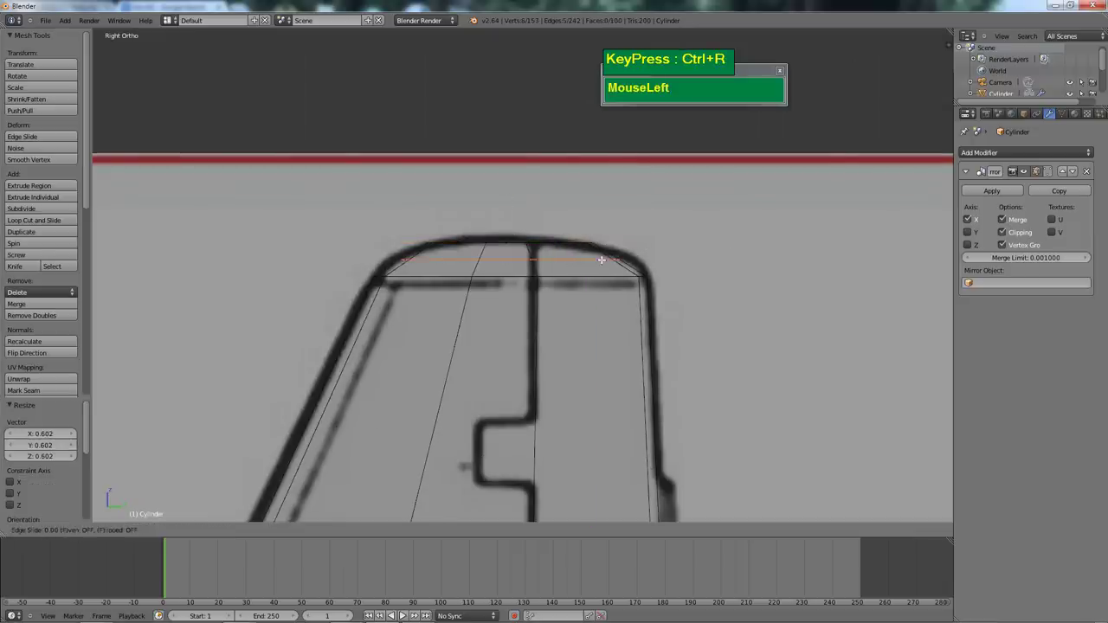
right_click(646, 269)
key("s")
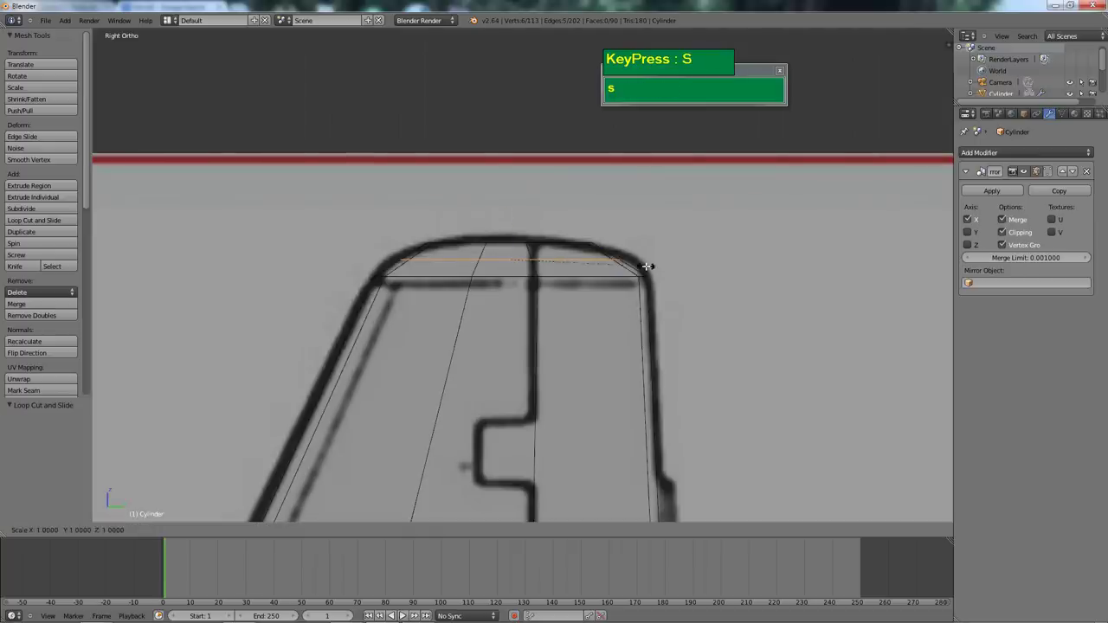
left_click(660, 268)
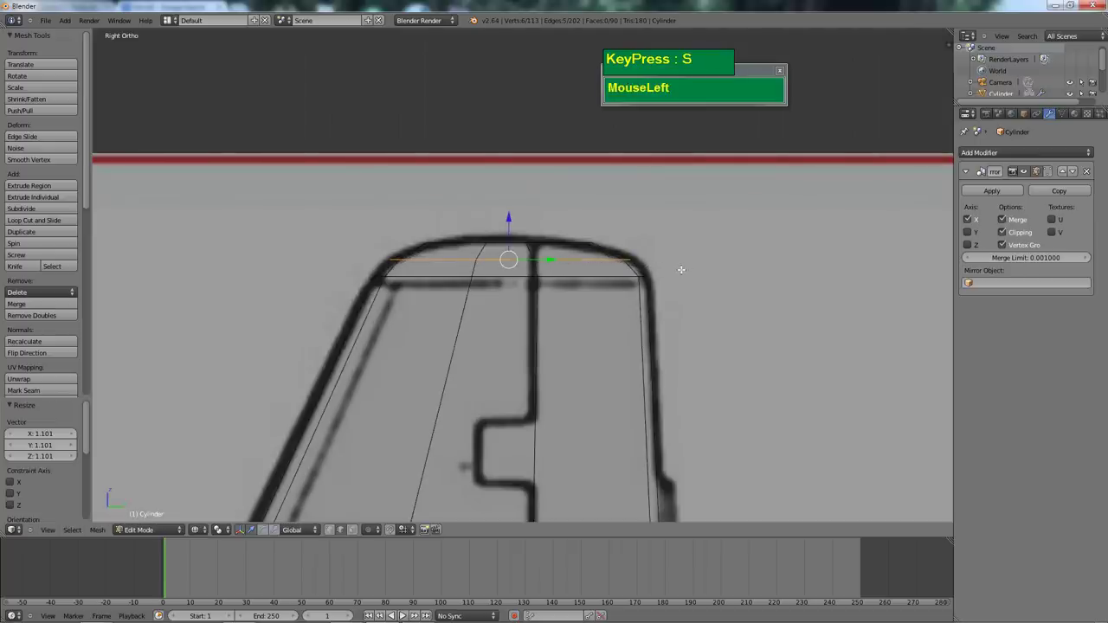
key("a")
scroll(672, 272, "down", 3)
mouse_move(672, 272)
middle_mouse_down("shift")
mouse_move(615, 280)
mouse_move(701, 258)
mouse_move(725, 199)
middle_mouse_up("shift")
key("z")
scroll(615, 280, "down", 3)
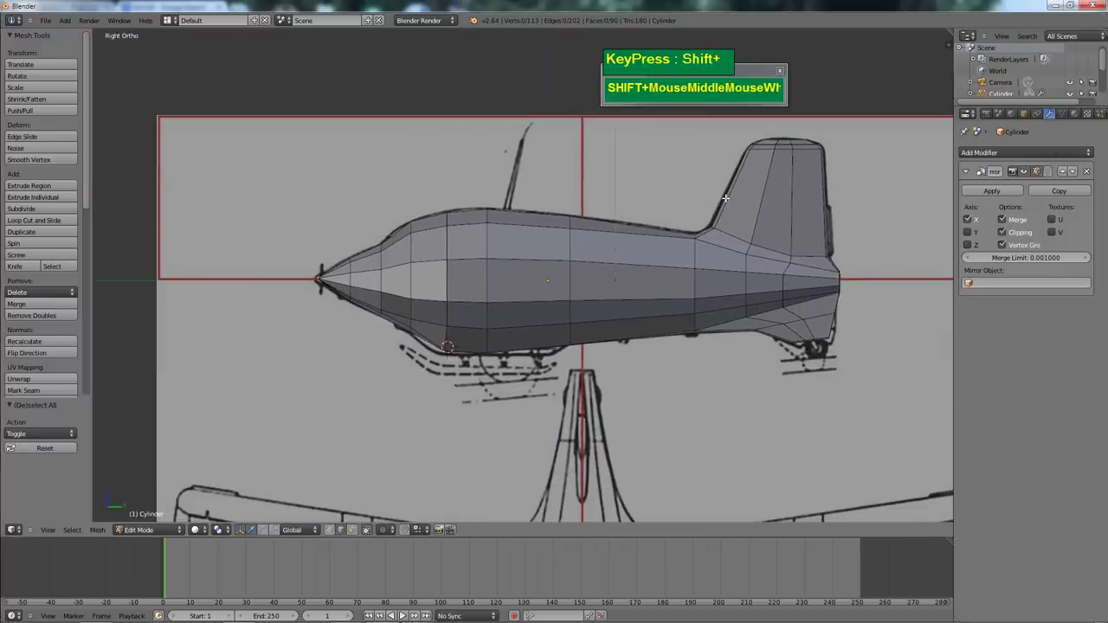
Switch the mesh to wireframe and frame the front fuselage over the side blueprint
middle_click_drag(659, 242, 658, 272, "shift")
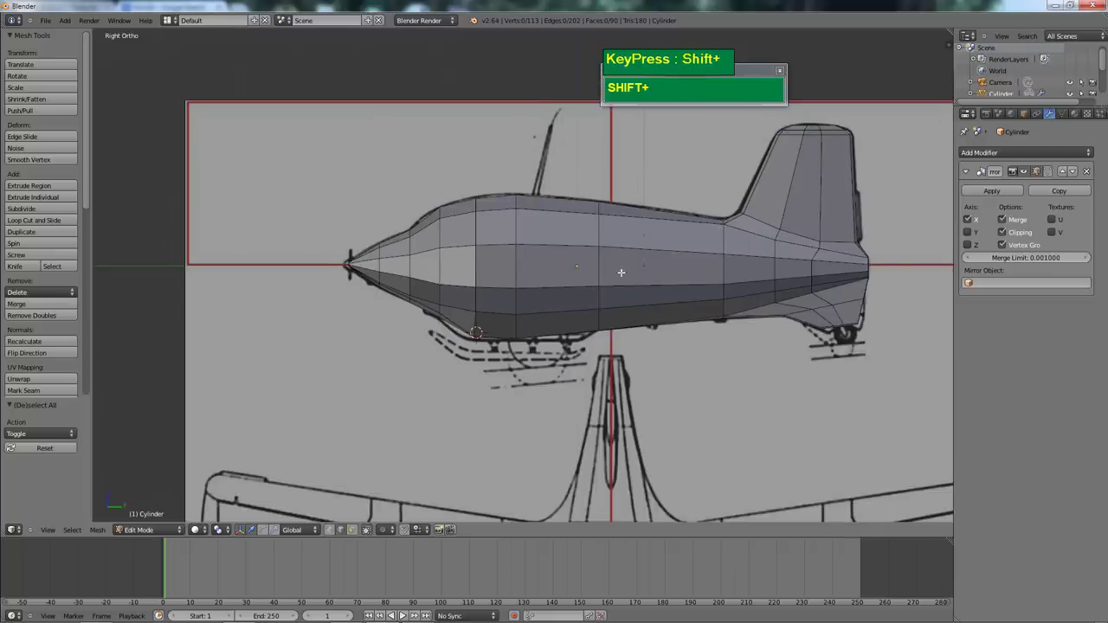
key("z")
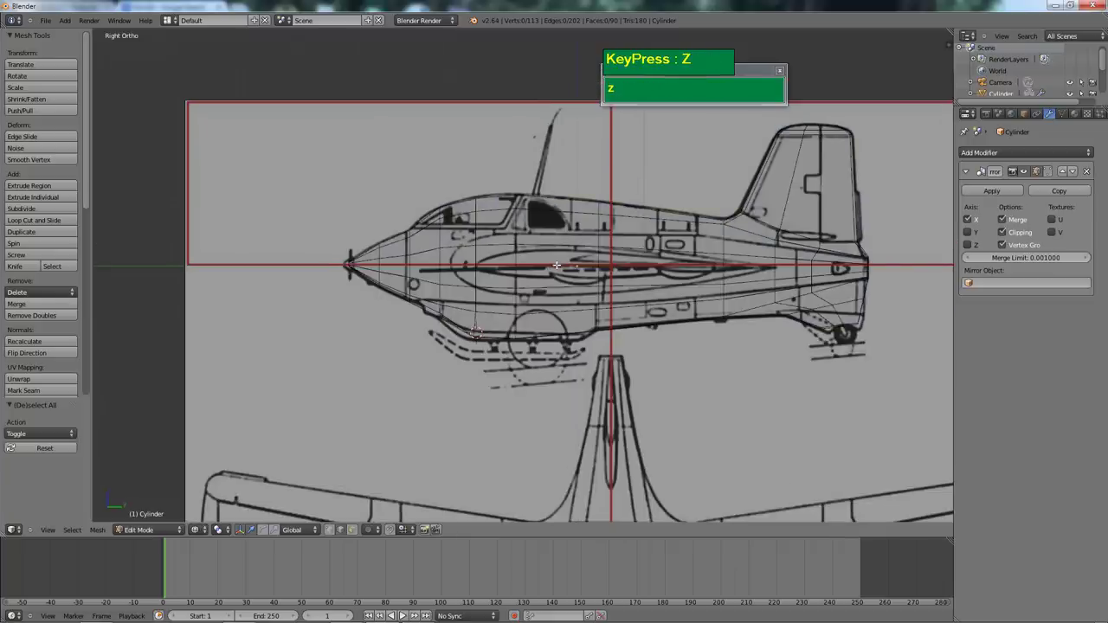
scroll(605, 270, "up", 2)
middle_click_drag(493, 270, 379, 272, "shift")
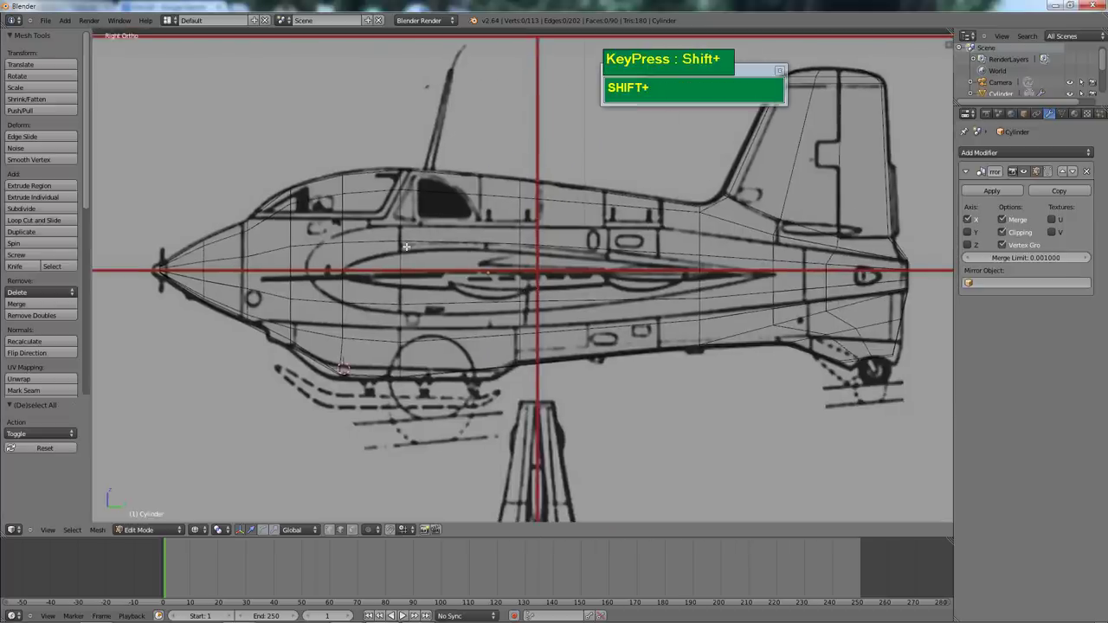
scroll(405, 270, "up", 1)
middle_click_drag(405, 270, 442, 252, "shift")
Switch to vertex selection and frame the forward fuselage against the side blueprint
key("ctrl+Tab")
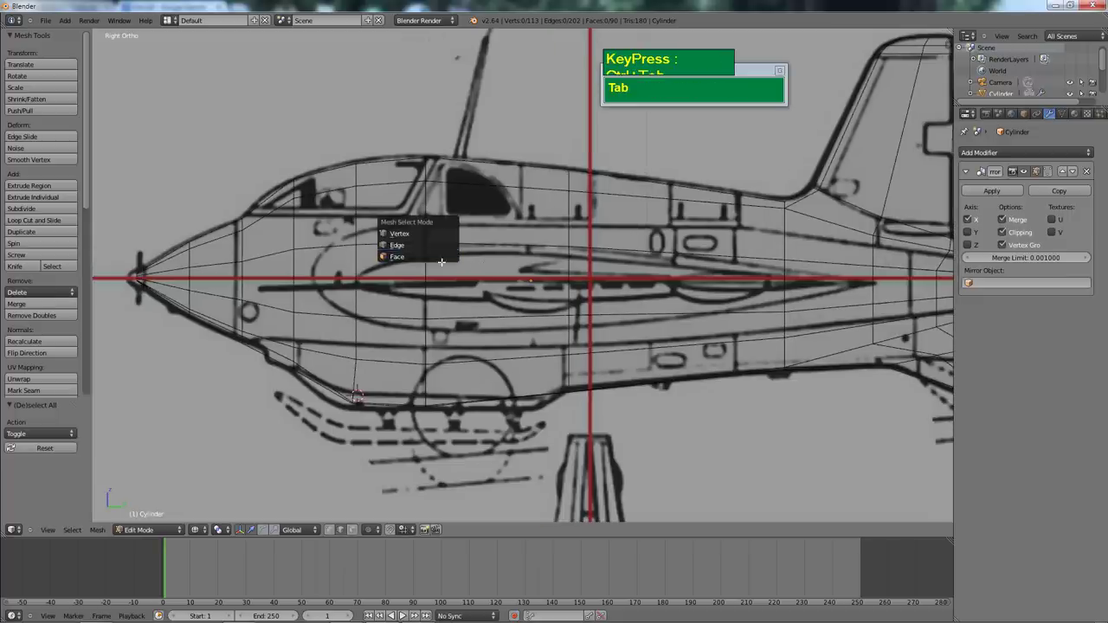
left_click(433, 232)
right_click(459, 245)
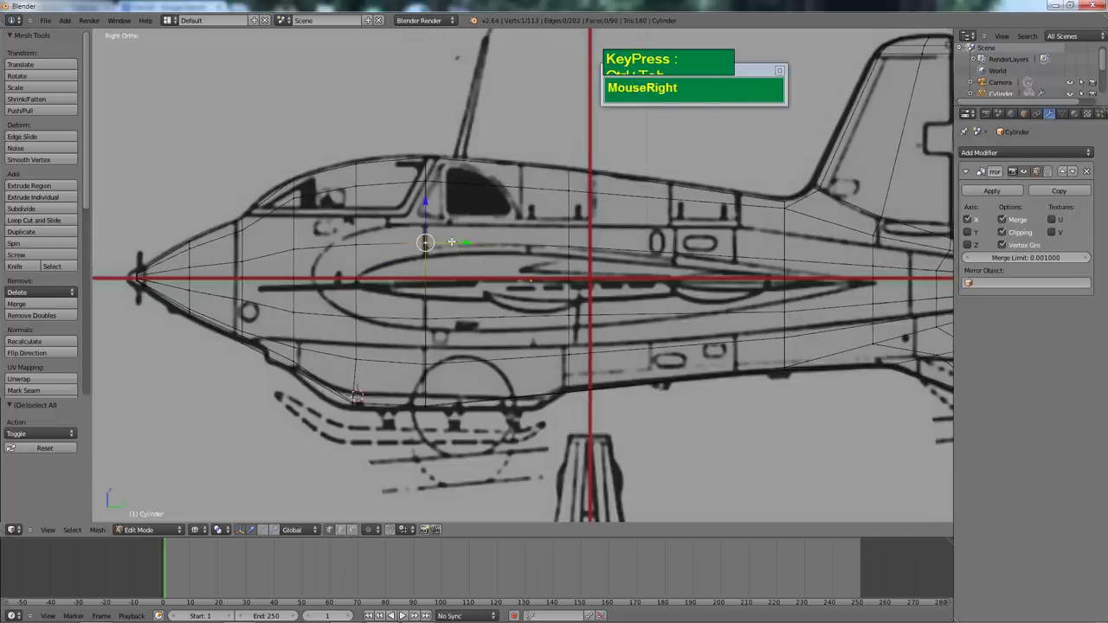
scroll(756, 249, "down", 2)
middle_click_drag(756, 250, 330, 291, "shift")
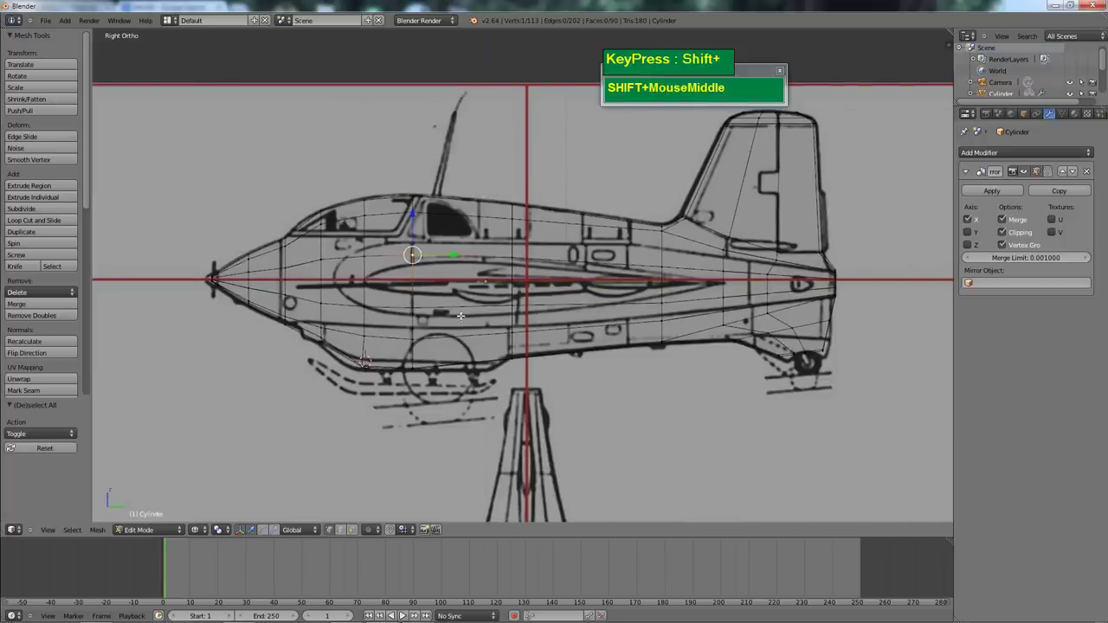
scroll(414, 340, "up", 2)
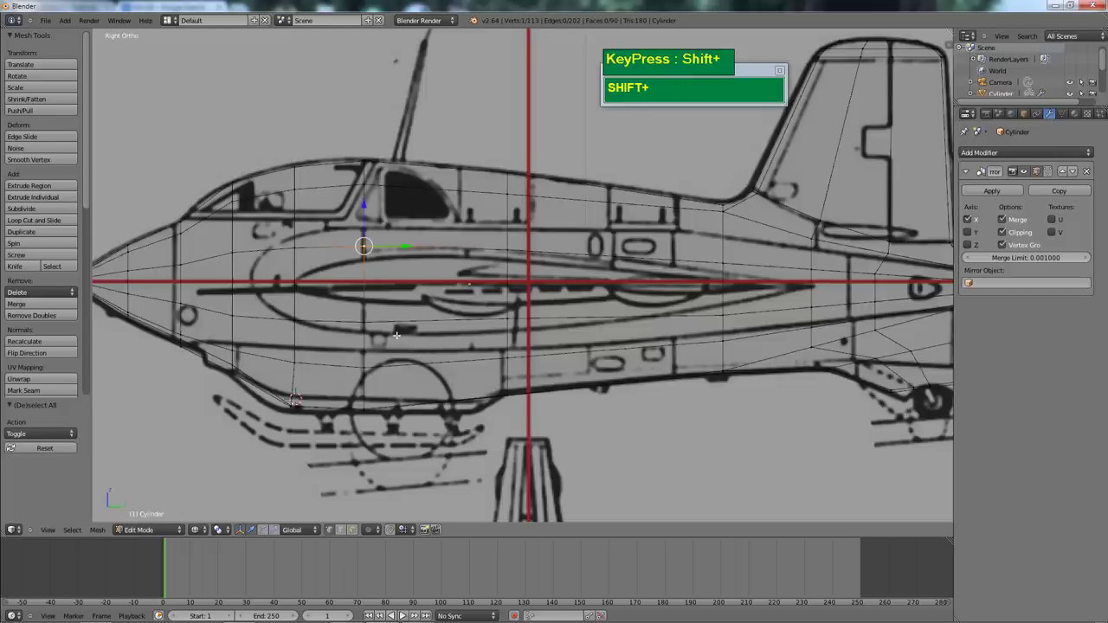
middle_click_drag(255, 363, 310, 355, "shift")
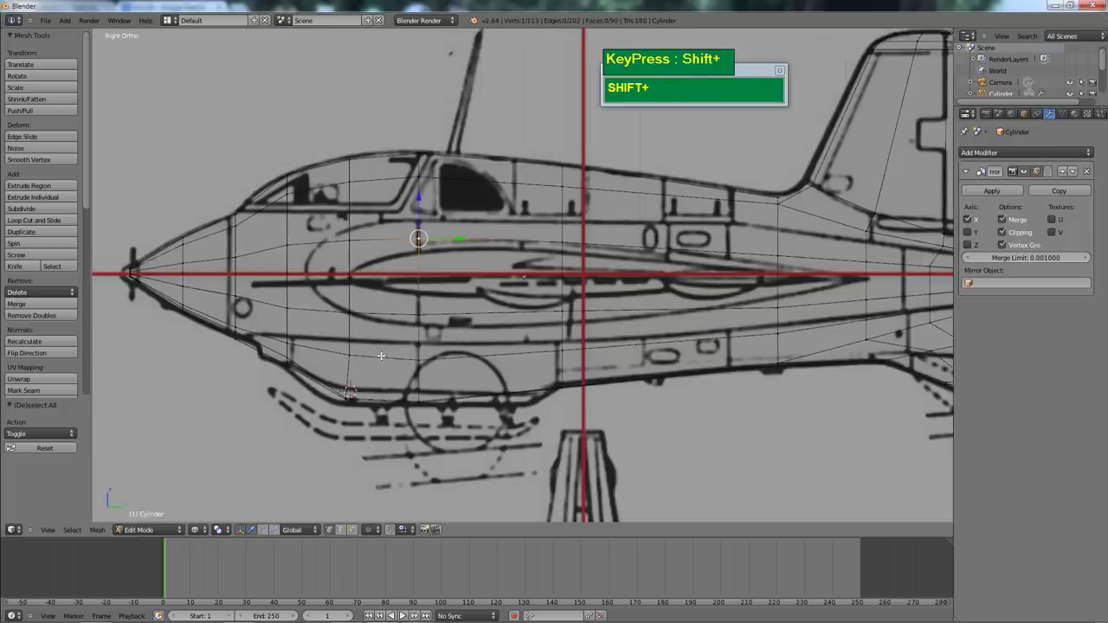
Slide the lower front fuselage vertex along its edge onto the blueprint line
right_click(287, 344)
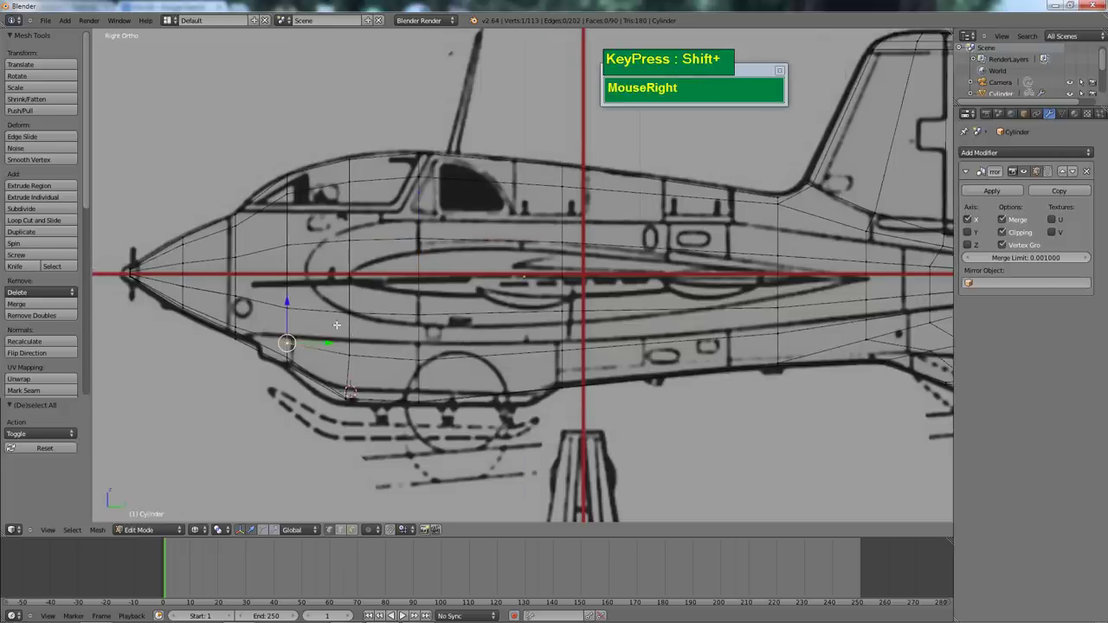
key("shift+v")
left_click(347, 342)
key("shift+v")
left_click(348, 342)
key("shift+v")
left_click(421, 345)
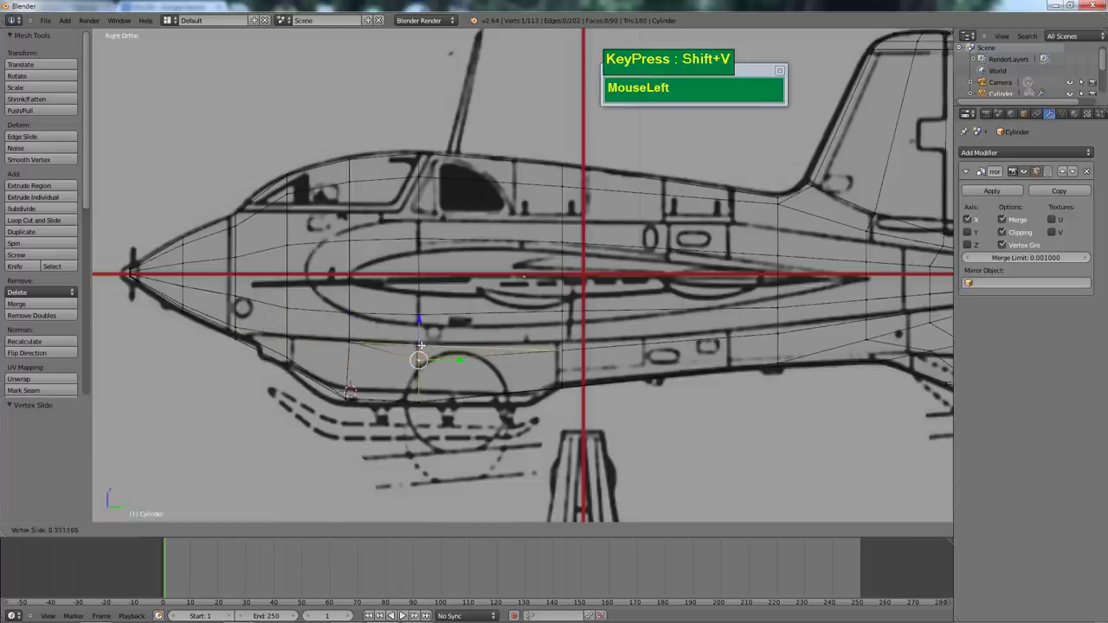
key("shift+v")
left_click(575, 343)
Edge-slide the upper fuselage vertices below the cockpit onto the blueprint outline
right_click(773, 334)
key("shift+v")
left_click_drag(773, 334, 394, 235)
right_click(349, 234)
key("shift+v")
key("shift+v")
left_click(464, 230)
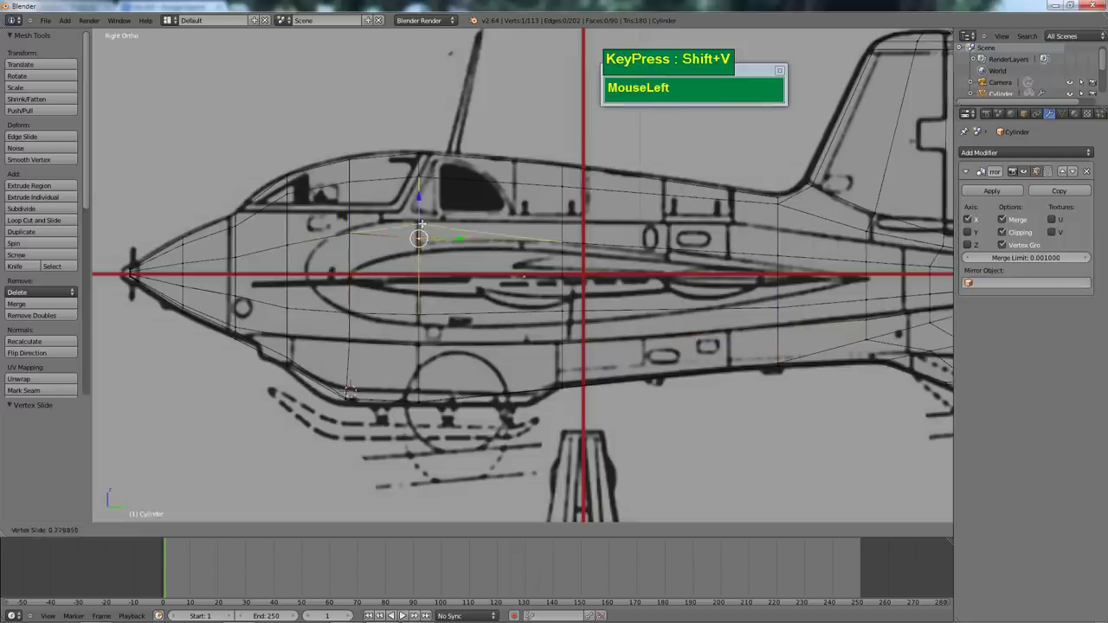
key("shift+v")
left_click(569, 244)
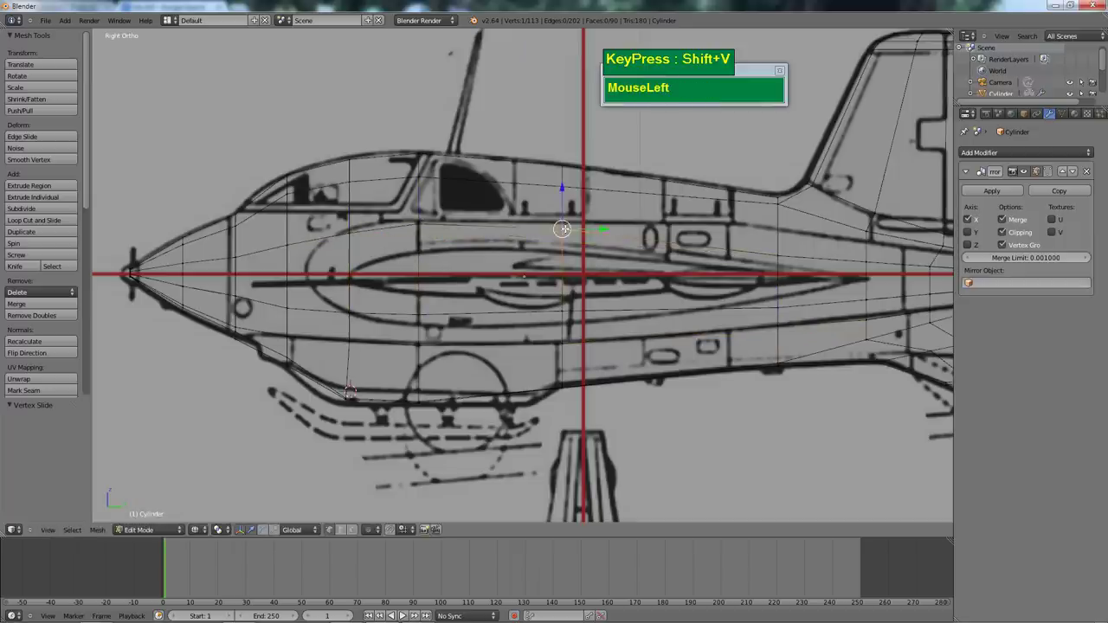
middle_click_drag(650, 252, 605, 252, "shift")
Edge-slide the lower-side vertices near the nose onto the blueprint line
right_click(303, 313)
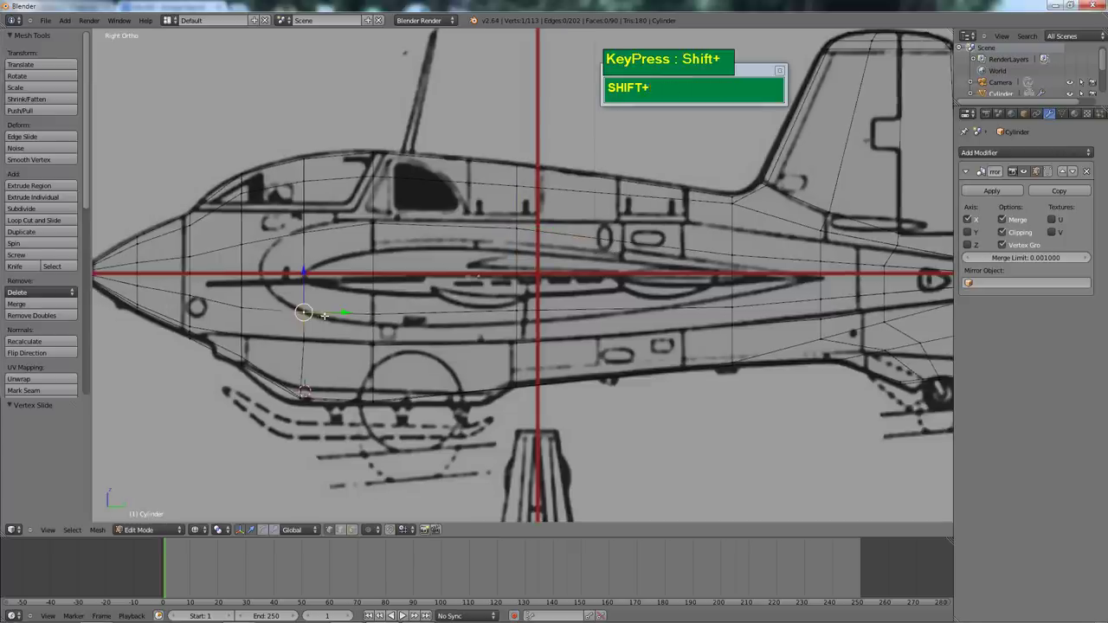
key("shift+v")
left_click(322, 314)
key("shift+v")
left_click(371, 314)
right_click(372, 314)
key("shift+v")
left_click(374, 322)
Edge-slide the mid-fuselage side vertices to follow the blueprint outline
right_click(518, 313)
key("shift+v")
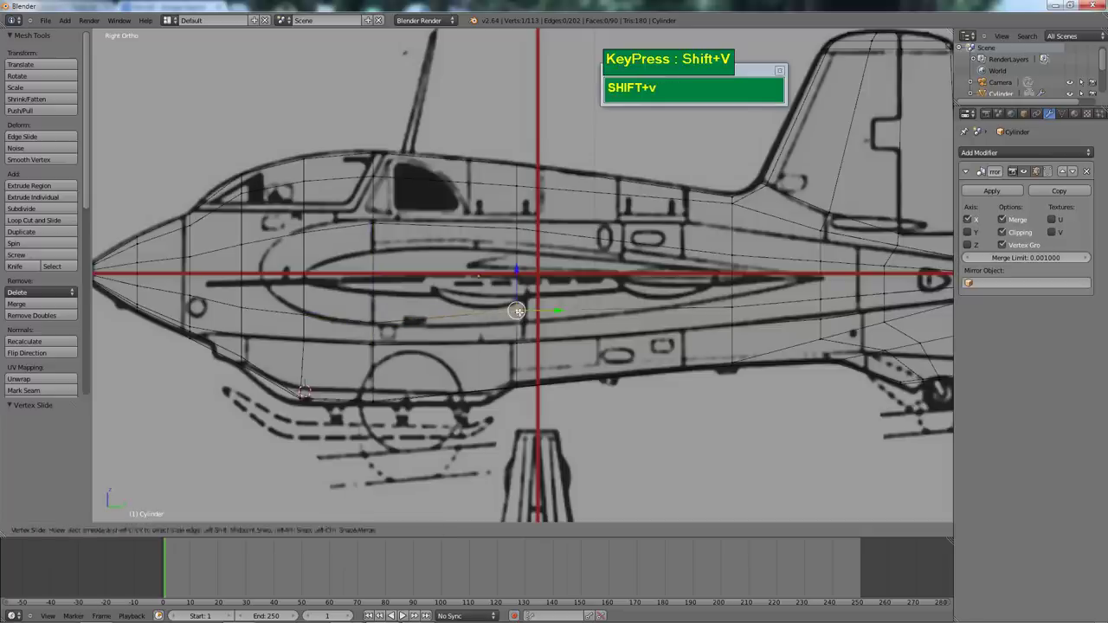
left_click(518, 317)
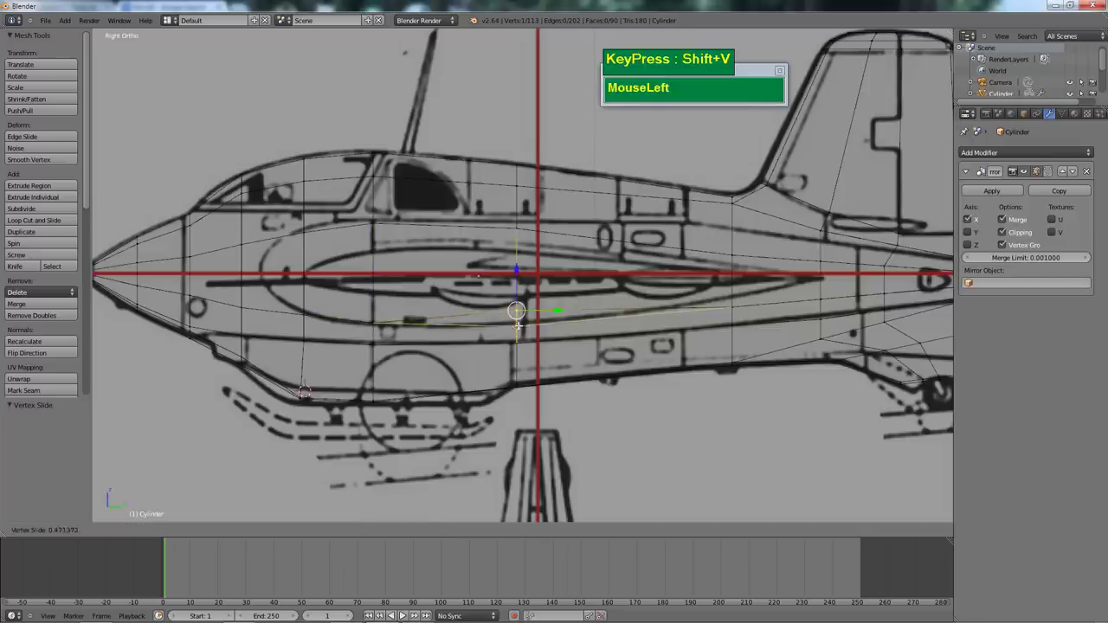
right_click(732, 306)
key("shift+v")
left_click(733, 306)
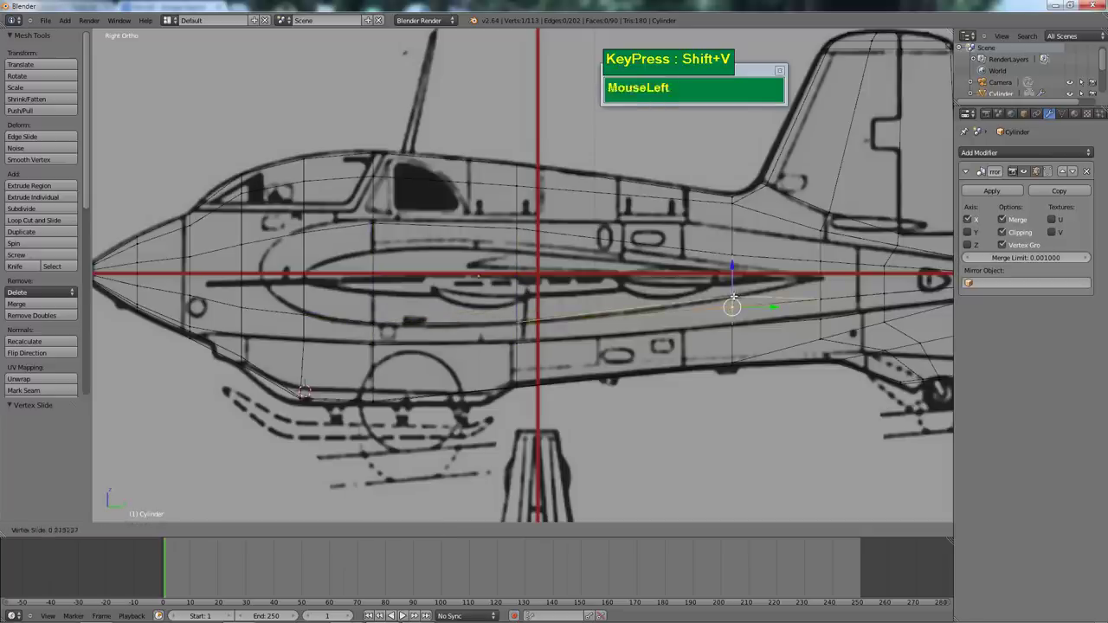
Edge-slide the rearmost vertices toward the tail onto the blueprint's outline
right_click(820, 297)
key("shift+v")
left_click(821, 293)
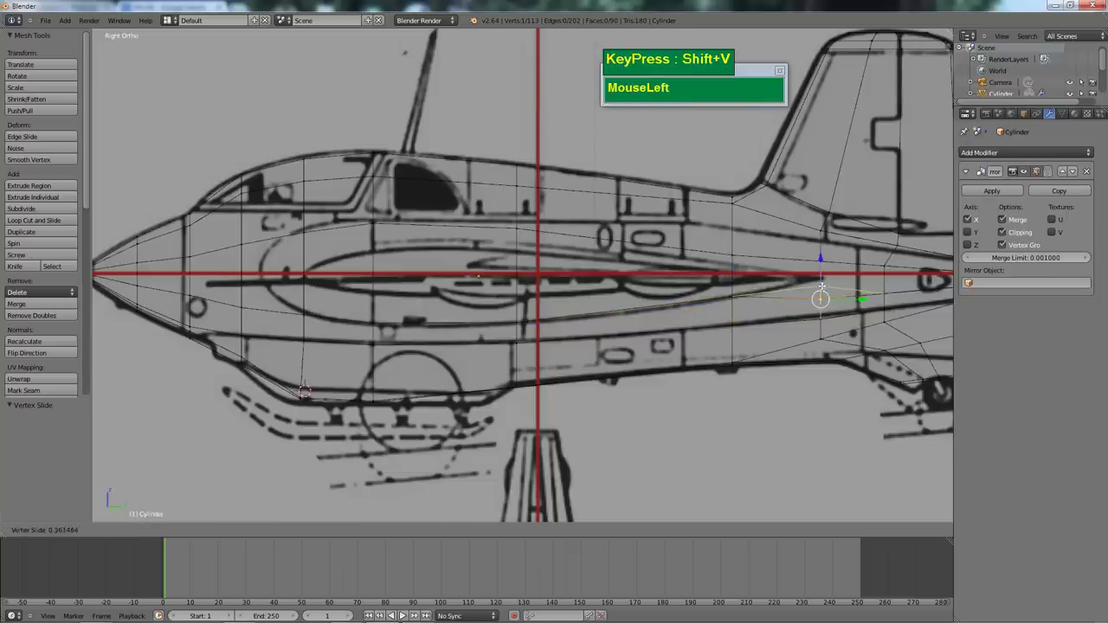
right_click(883, 291)
key("shift+v")
left_click(886, 289)
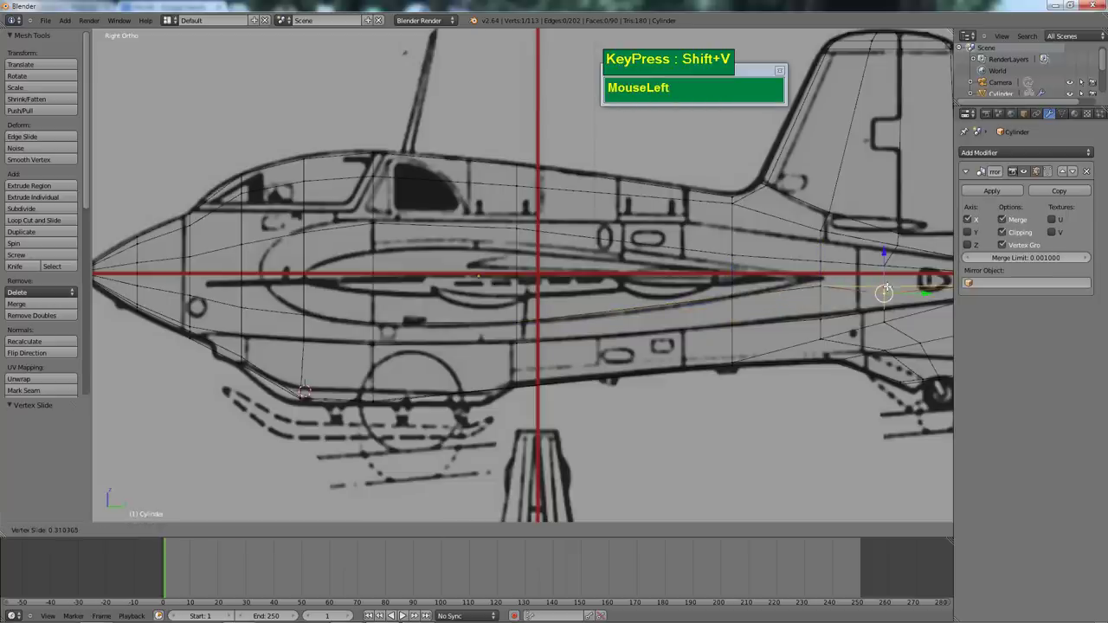
scroll(885, 290, "down", 5)
middle_click_drag(885, 291, 357, 262, "shift")
scroll(788, 286, "up", 6)
scroll(584, 280, "down", 3)
scroll(358, 262, "up", 2)
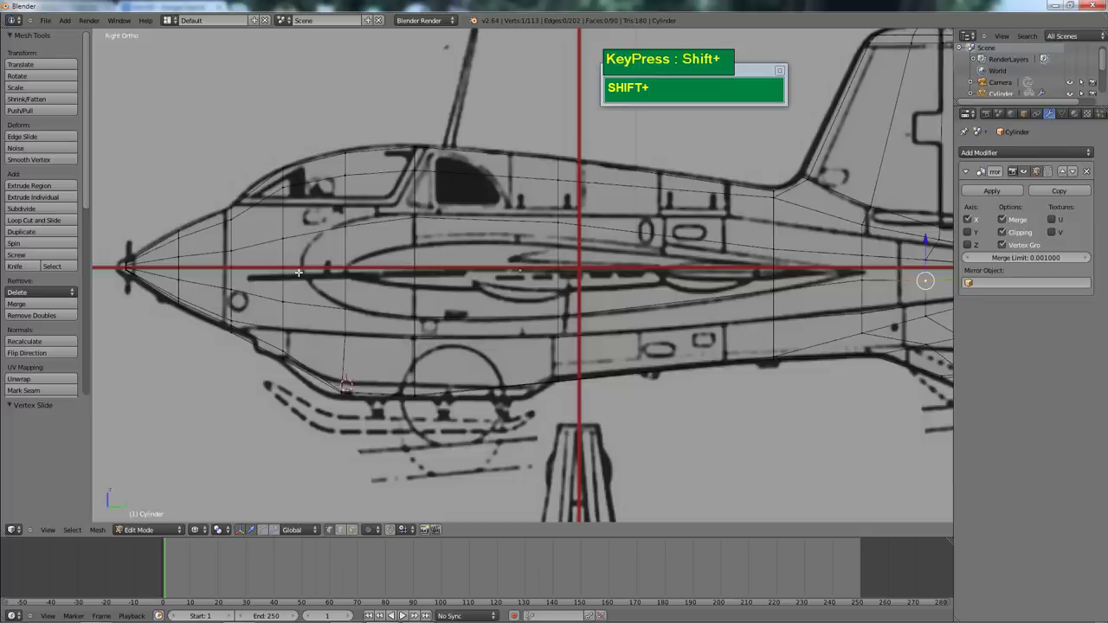
Add a horizontal loop cut along the fuselage centre line, bringing the mesh to 124 vertices
key("ctrl+r")
left_click(363, 267)
right_click(459, 269)
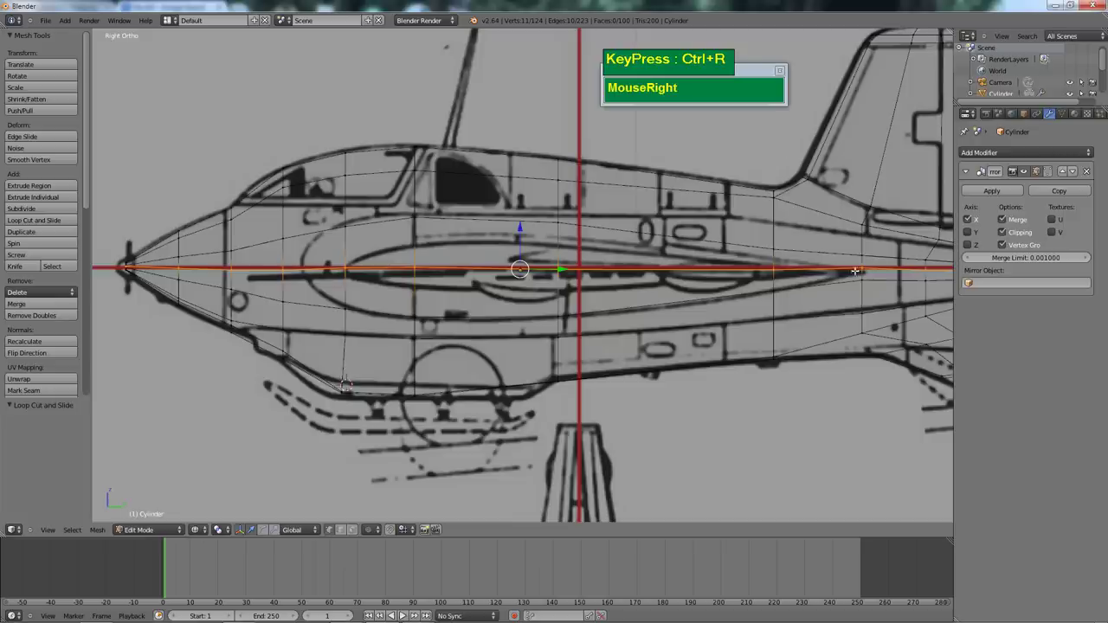
Switch to Face select mode and select the fuselage side faces from behind the nose to mid-body
key("ctrl+Tab")
left_click(342, 299)
right_click(316, 251)
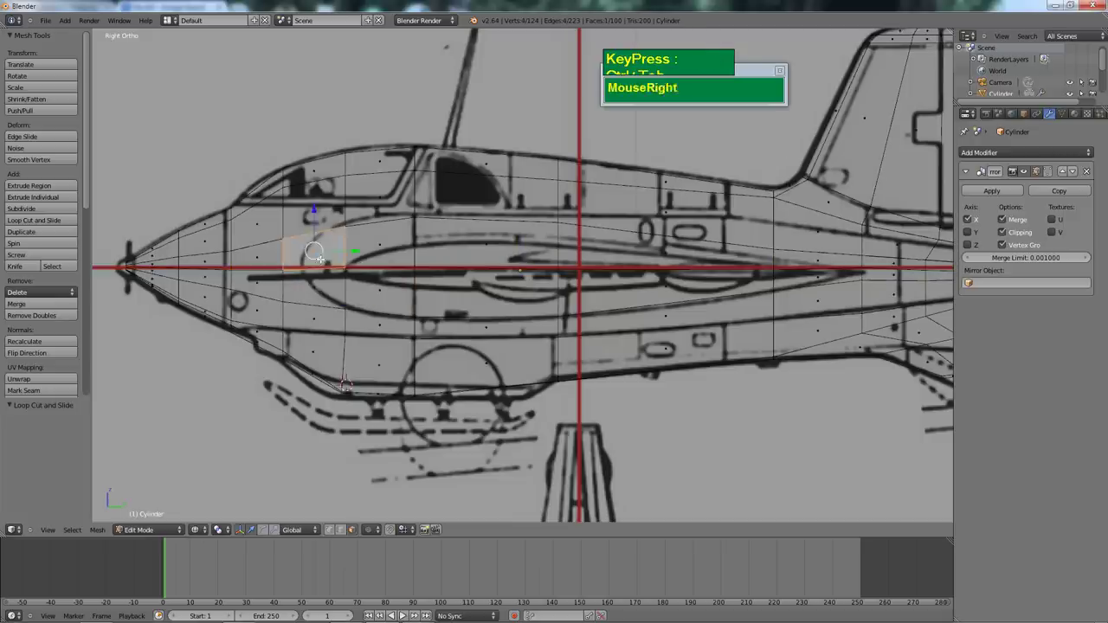
right_click(316, 290, "shift")
right_click(382, 297, "shift")
right_click(390, 246, "shift")
right_click(457, 240, "shift")
right_click(544, 290, "shift")
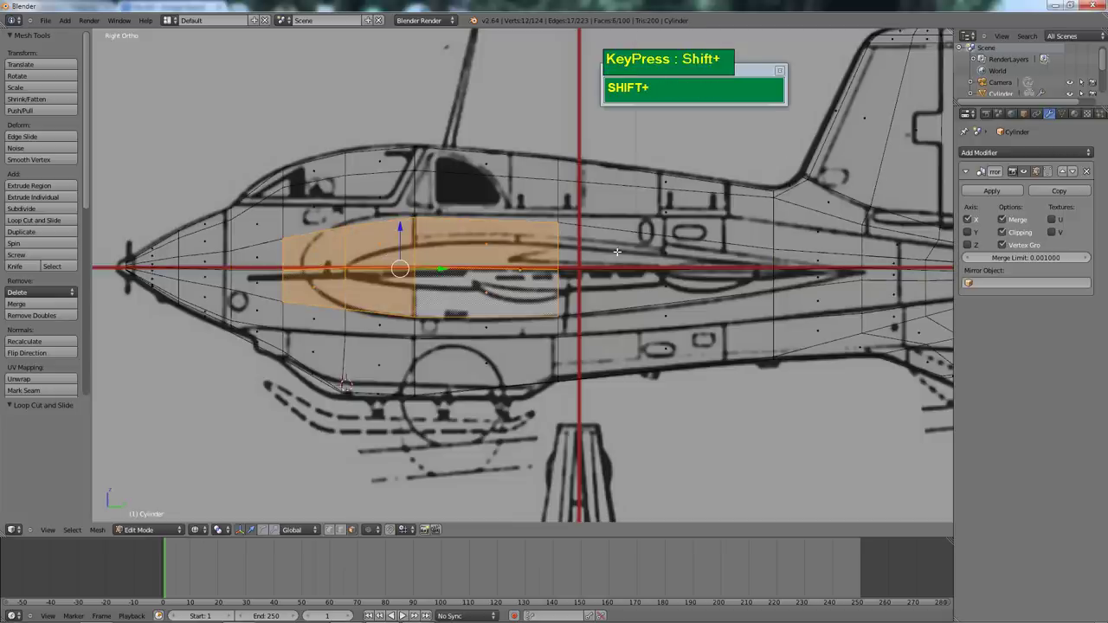
Extend the face selection back to the tail tip, completing the ten-face strip
right_click(670, 248, "shift")
right_click(667, 294, "shift")
right_click(818, 264, "shift")
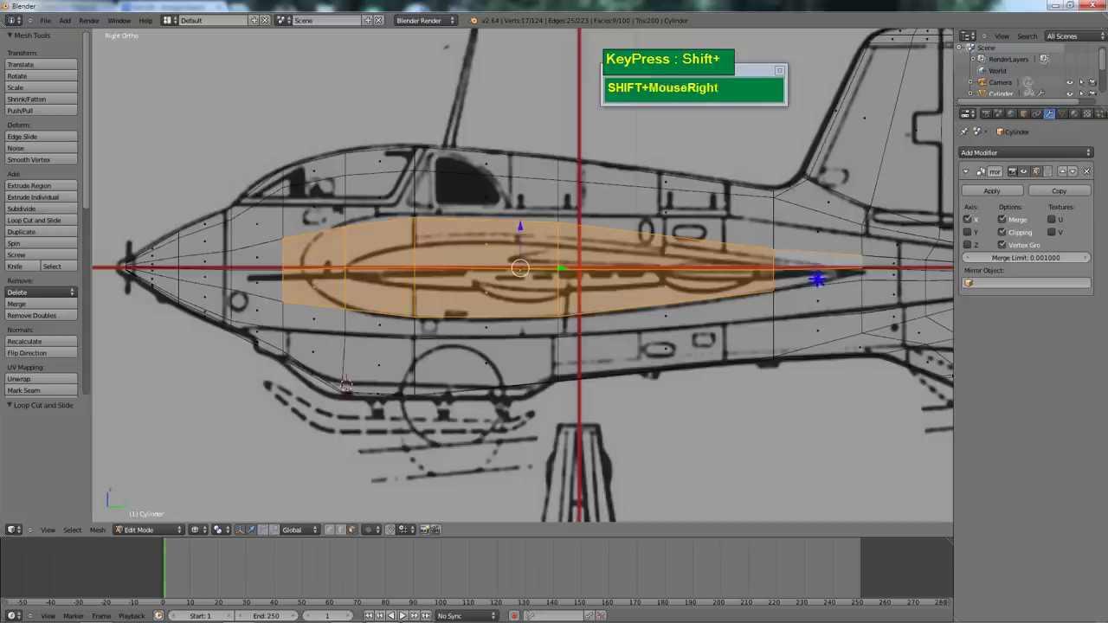
right_click(817, 277, "shift")
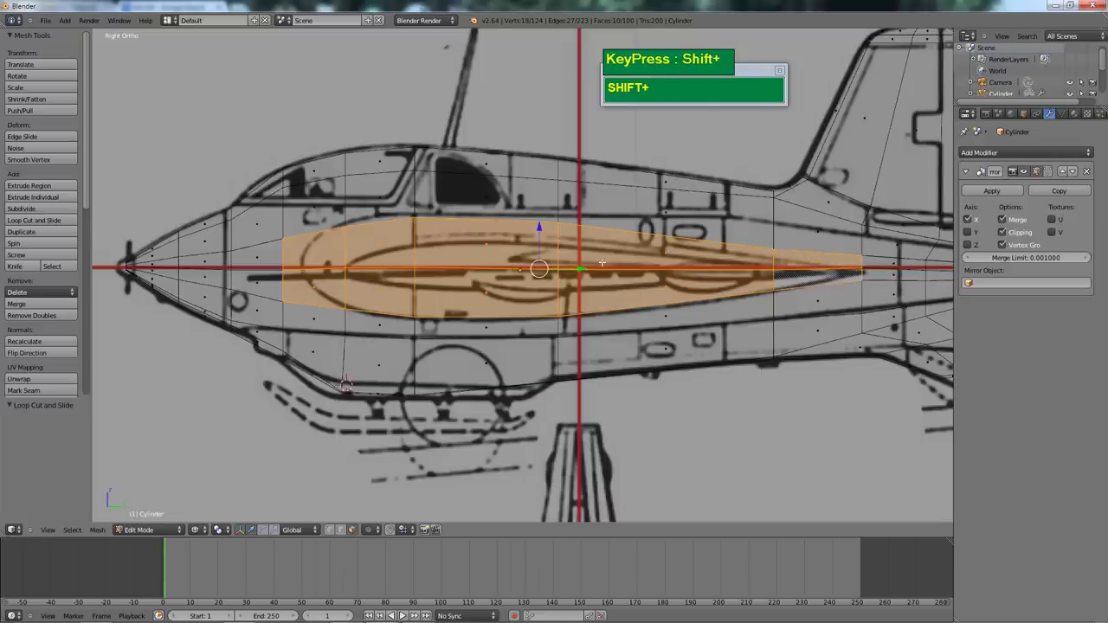
middle_click_drag(594, 263, 591, 243, "shift")
scroll(574, 247, "down", 3)
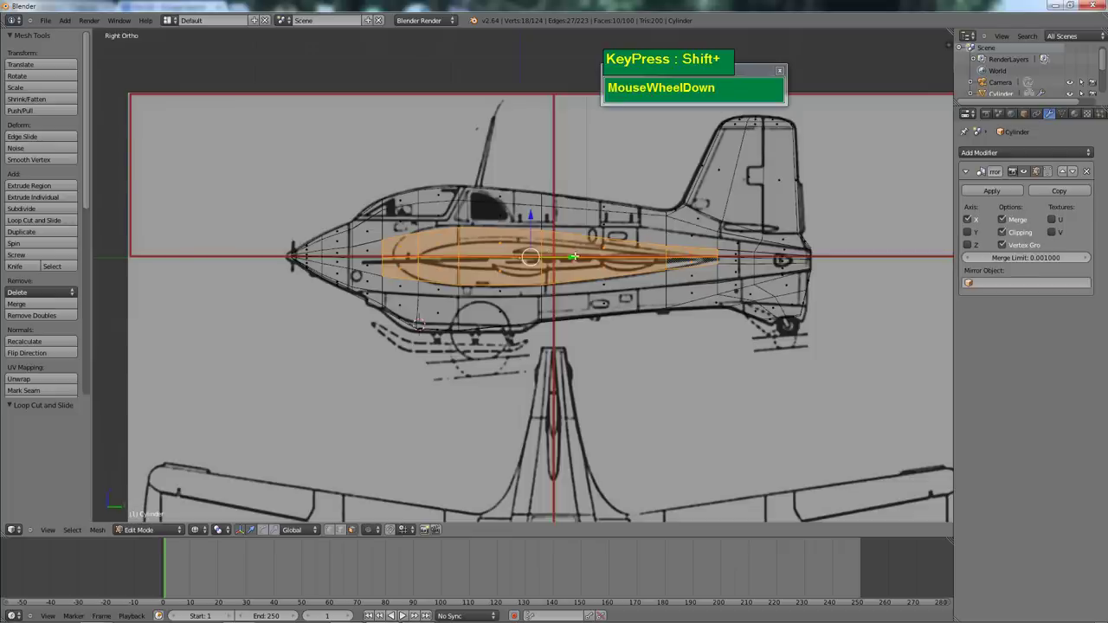
scroll(598, 258, "up", 3)
middle_click_drag(598, 260, 594, 289, "shift")
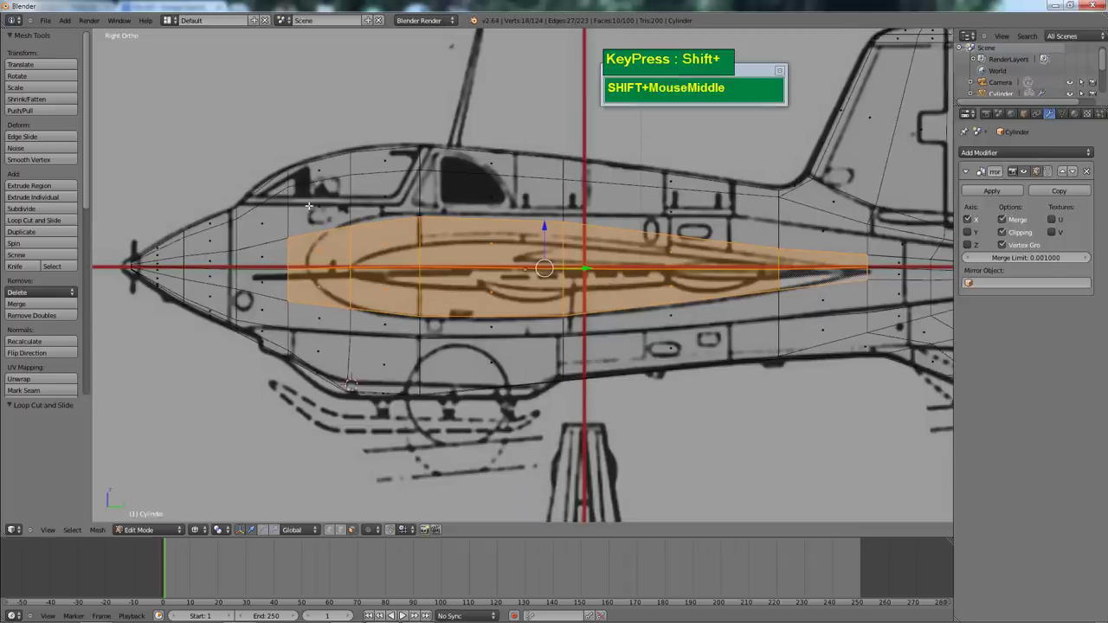
left_click(47, 23)
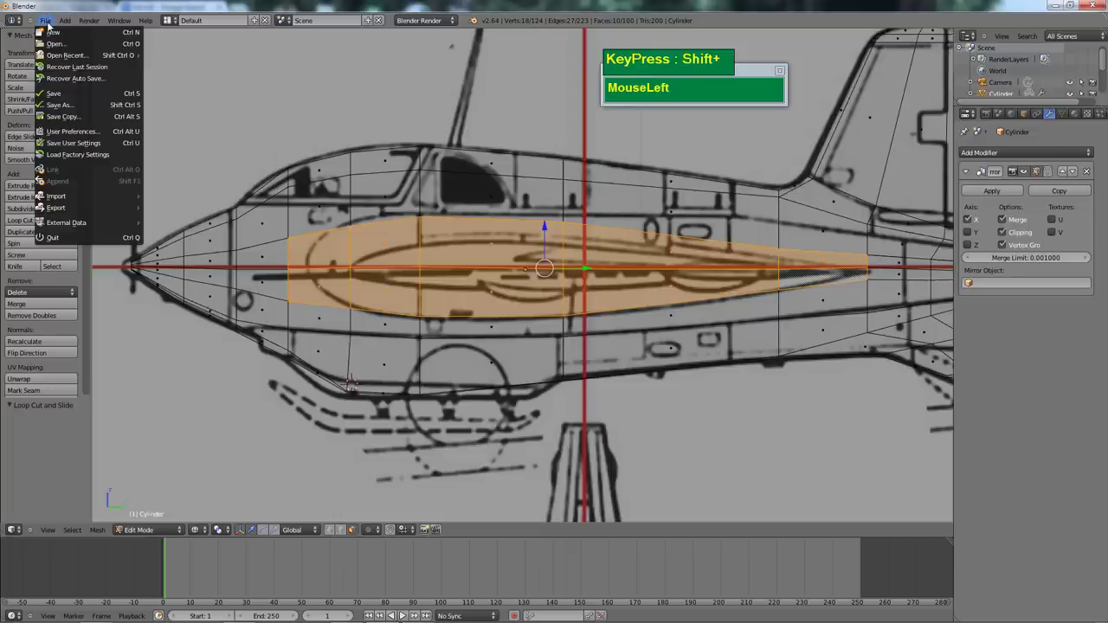
left_click(71, 131)
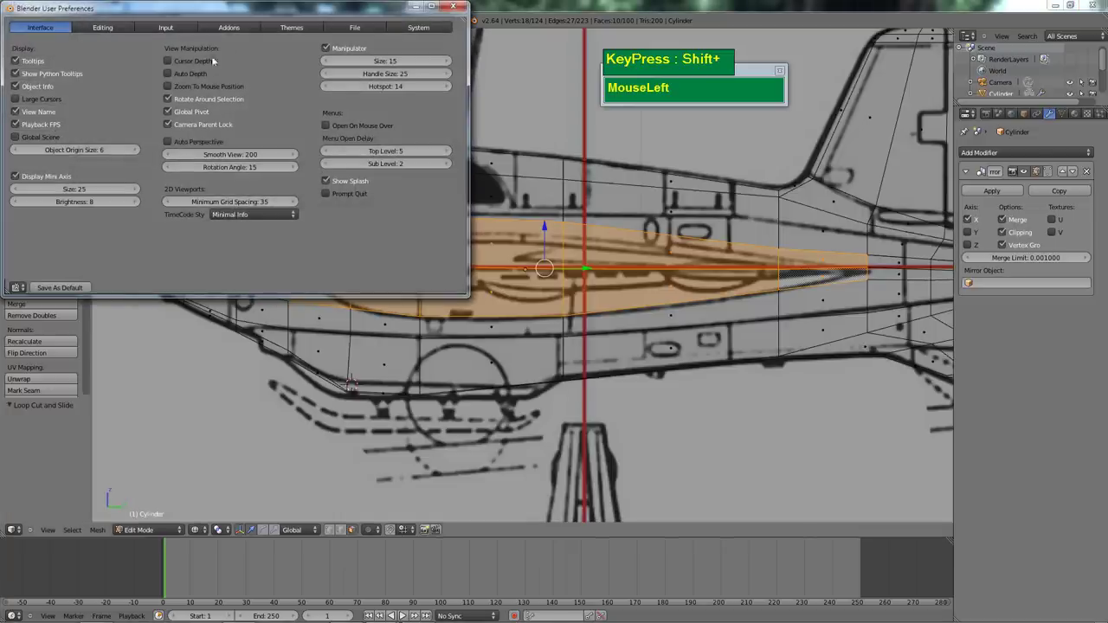
left_click(229, 29)
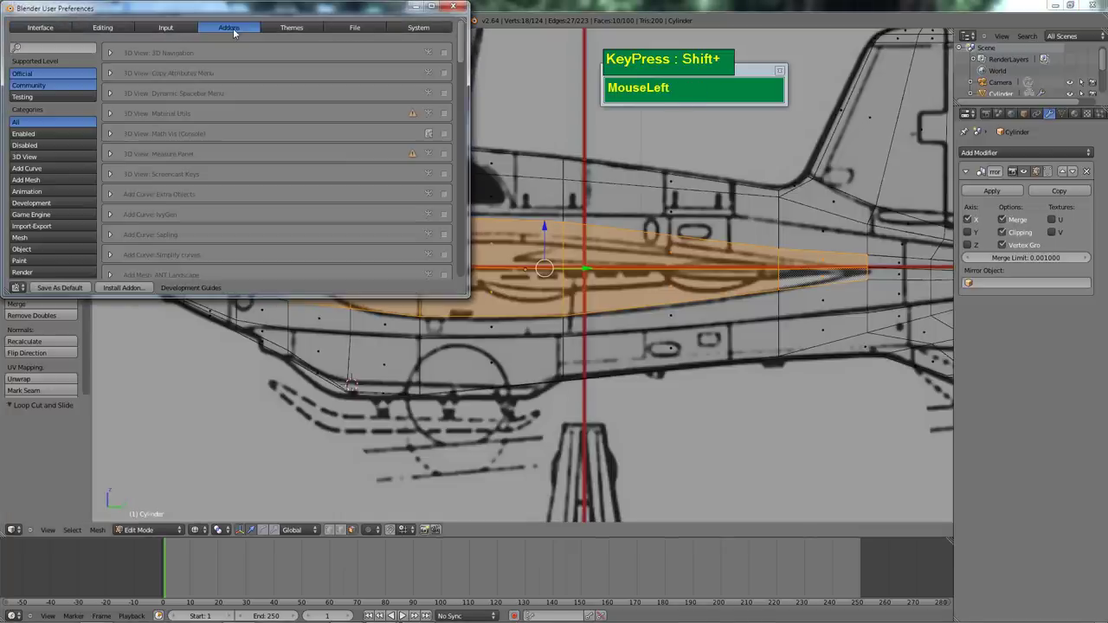
left_click(52, 237)
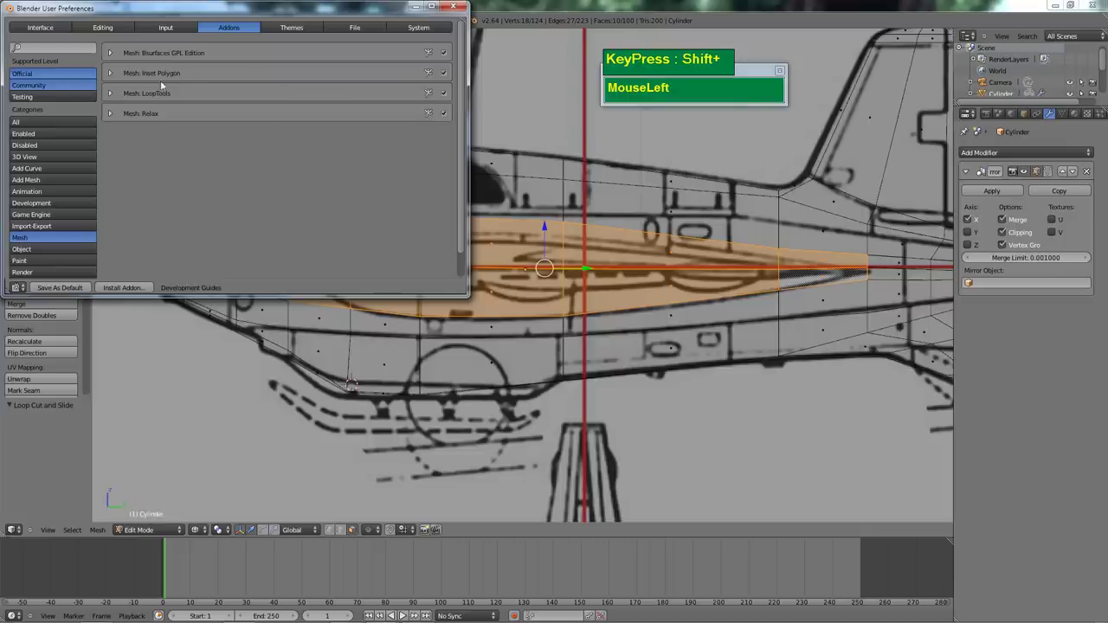
left_click(453, 6)
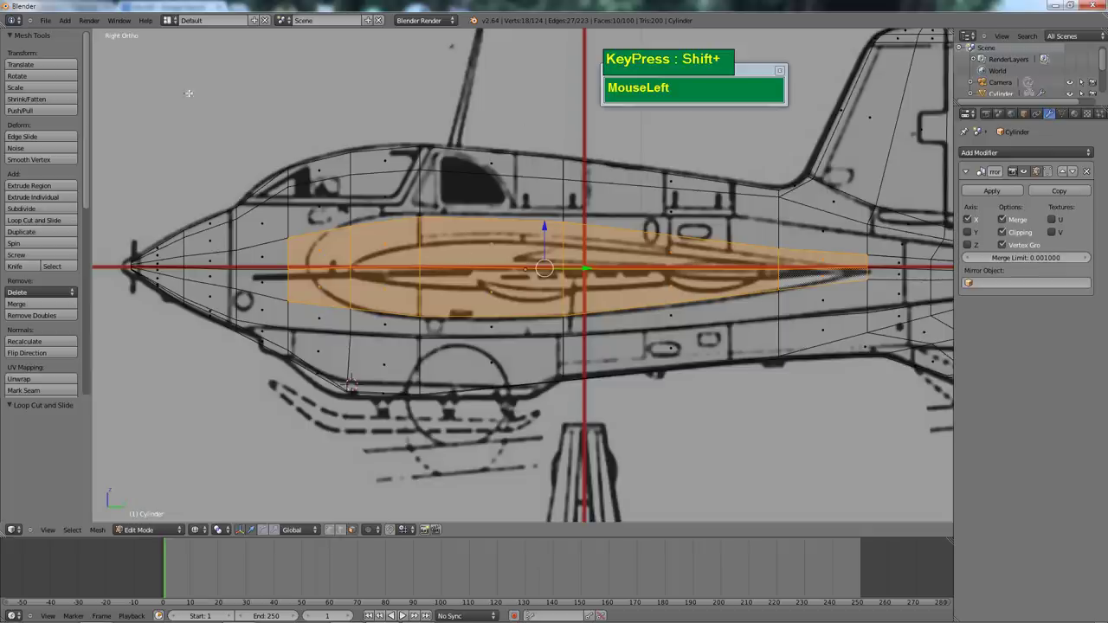
Inset the selected fuselage face strip with a thickness of 0.04714
key("w")
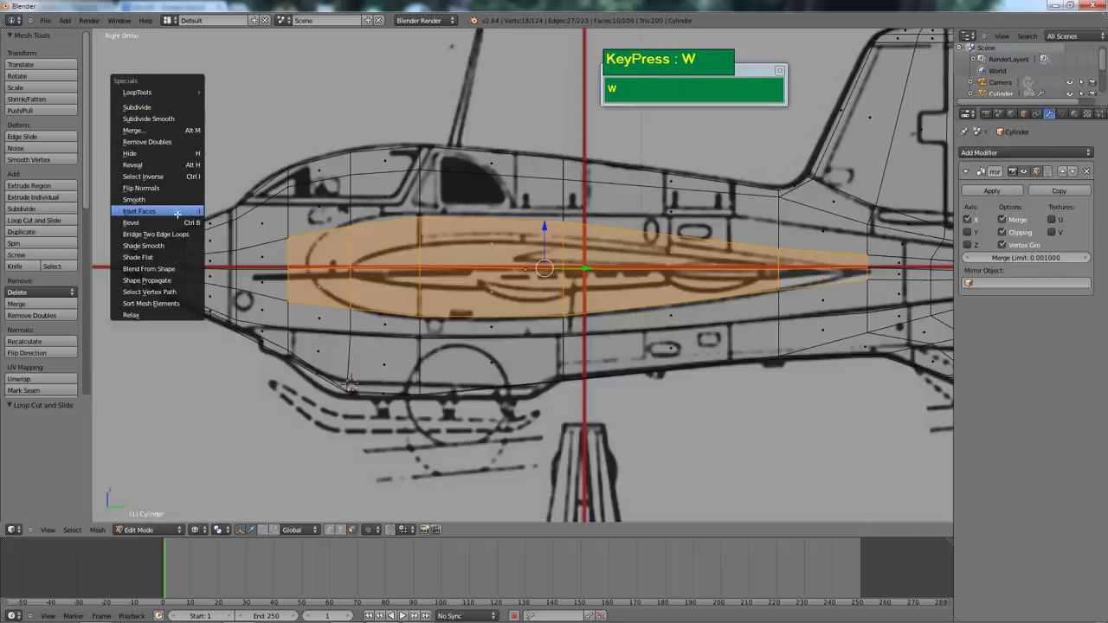
left_click(178, 212)
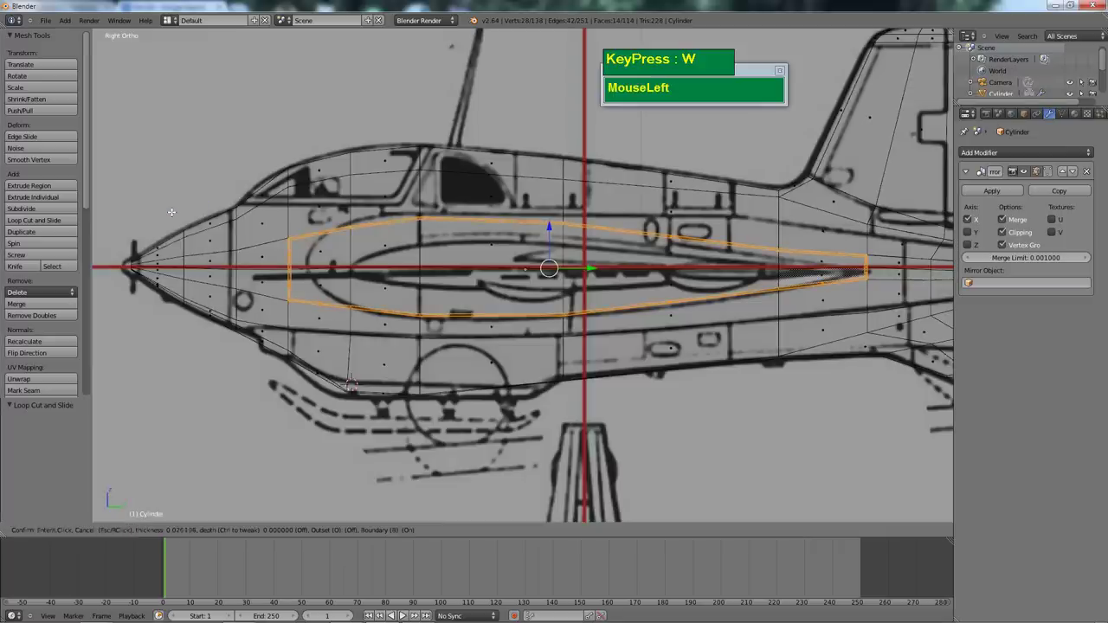
mouse_move(161, 216)
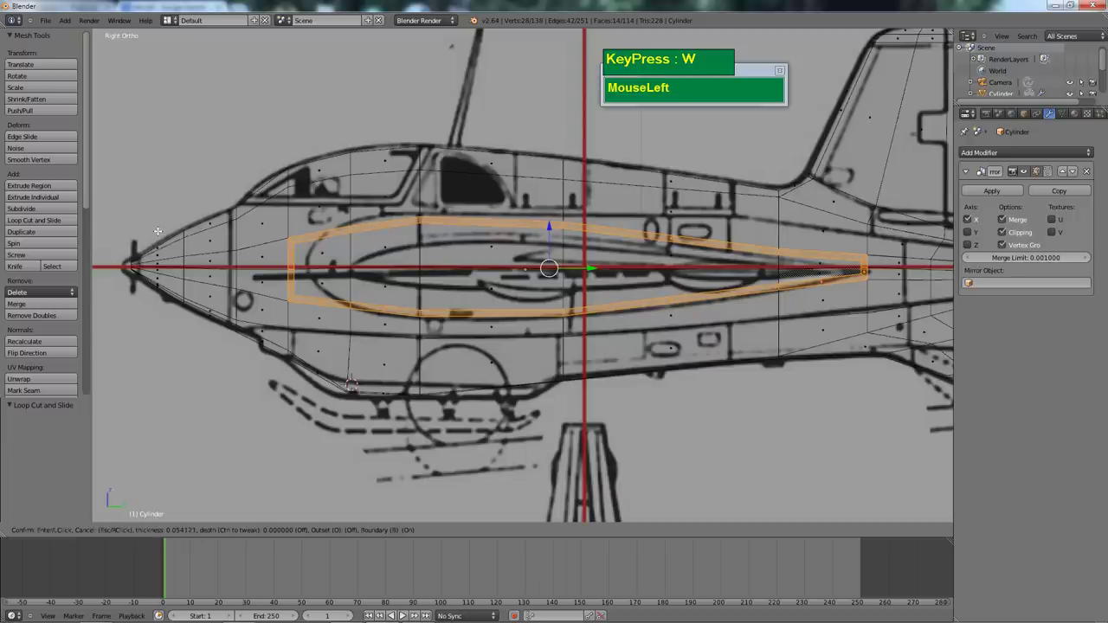
left_click(158, 230)
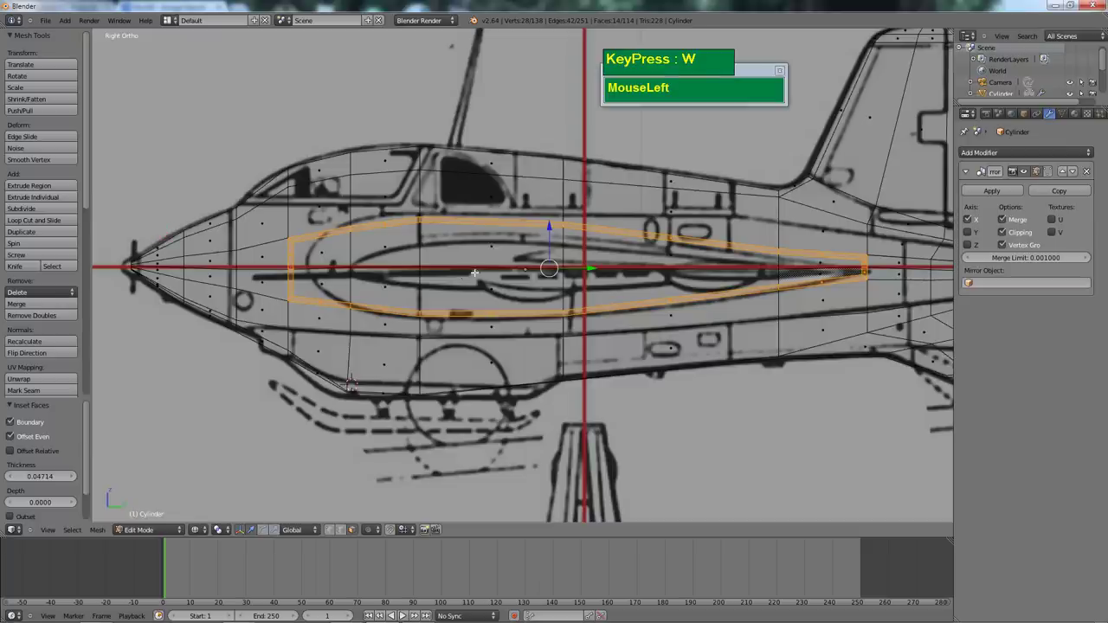
Switch to Vertex select mode and move the border vertices near the nose onto the blueprint line
scroll(829, 293, "up", 2)
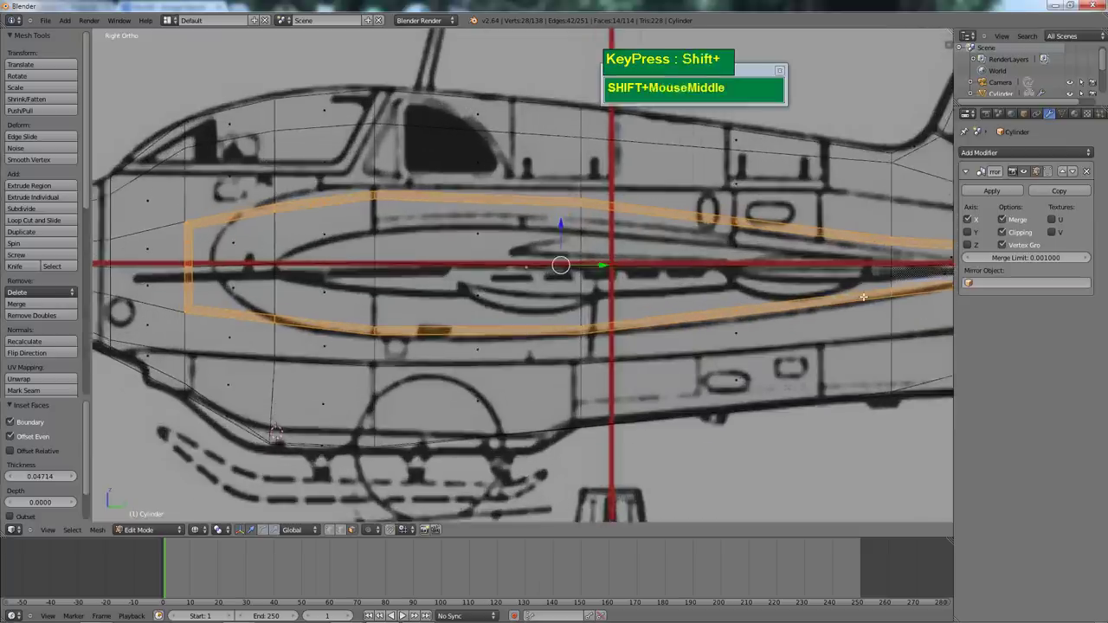
scroll(520, 277, "down", 2)
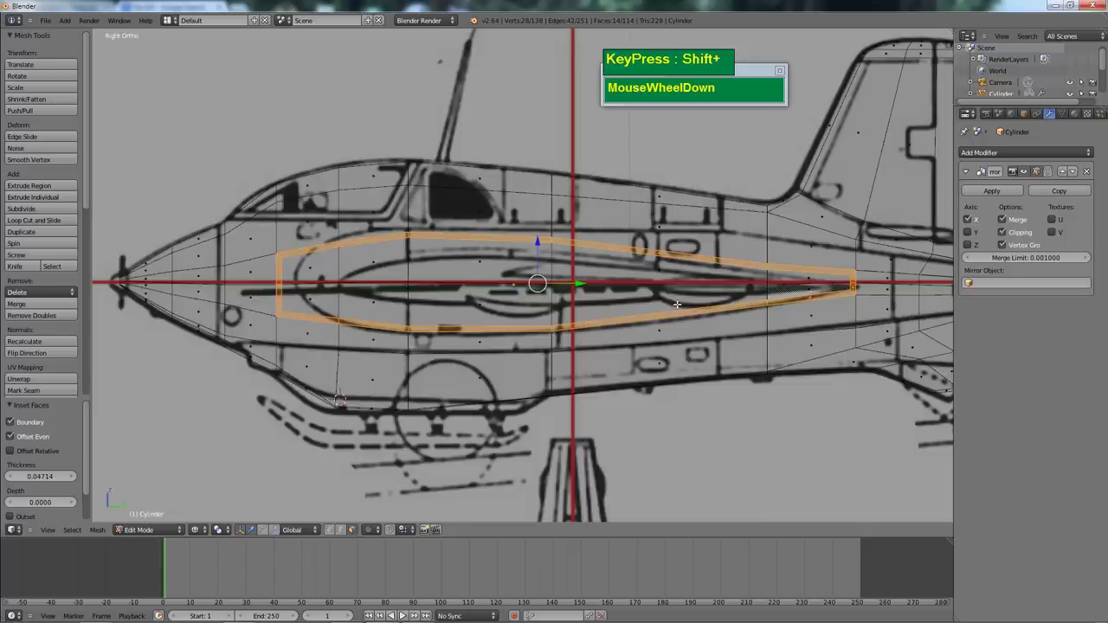
key("ctrl+Tab")
left_click(316, 268)
scroll(246, 260, "up", 1)
right_click(227, 250)
right_click(227, 250, "shift")
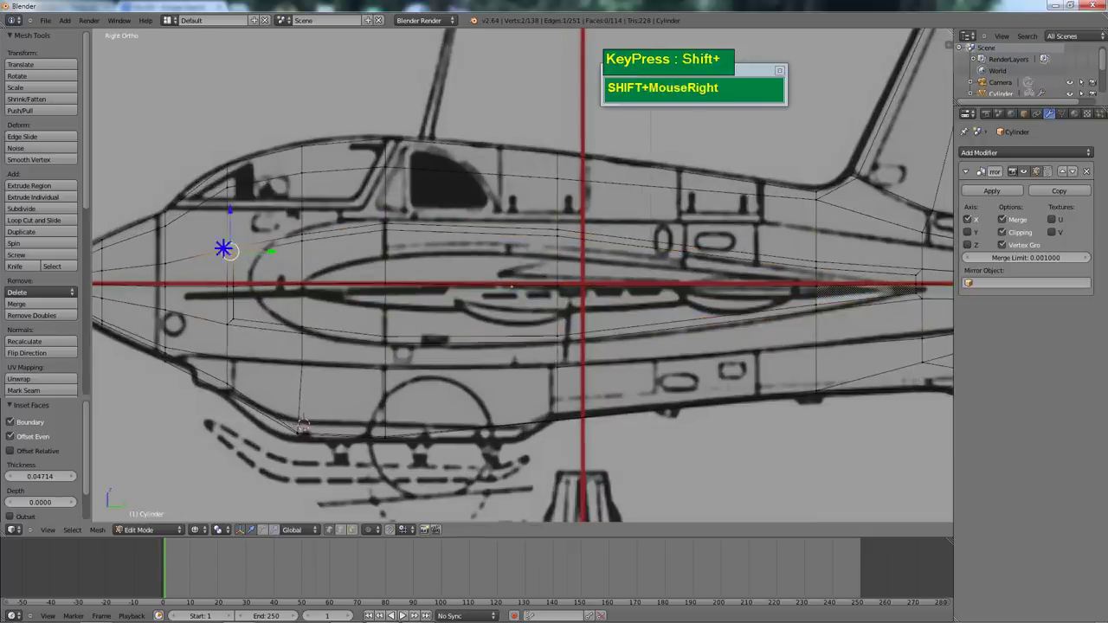
key("g")
left_click(281, 258)
key("shift+g")
right_click(224, 321)
right_click(225, 319, "shift")
key("g")
left_click(274, 318)
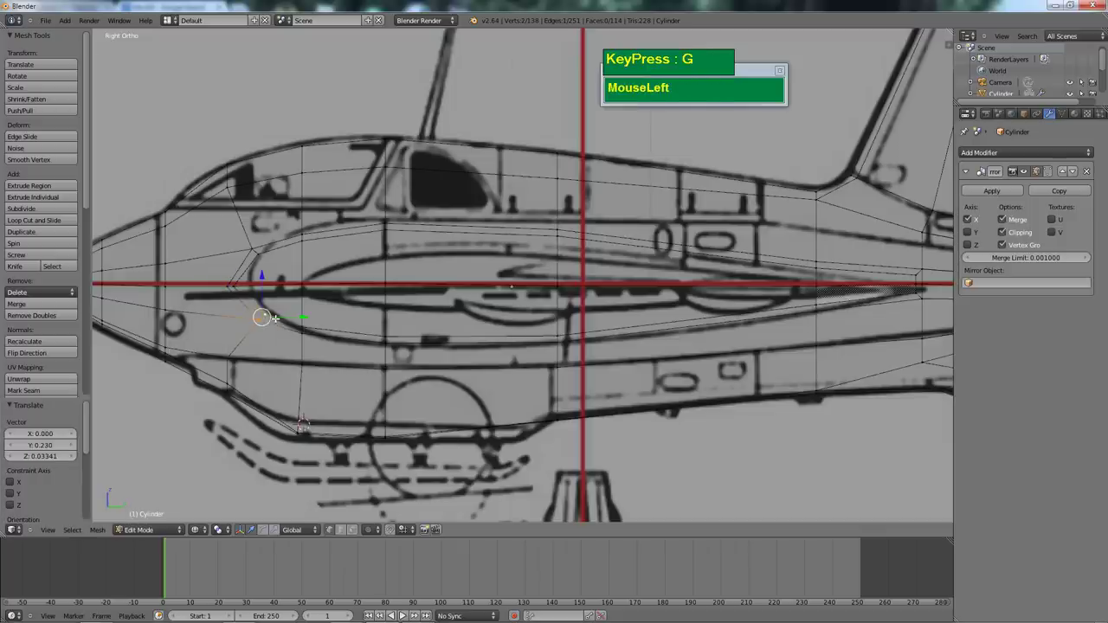
Move several more inset-border vertices onto the blueprint's fuselage line
middle_click_drag(767, 336, 722, 341, "shift")
scroll(723, 341, "up", 2)
right_click(750, 319, "shift")
left_click(764, 323)
right_click(748, 334, "shift")
key("g")
left_click(755, 338)
right_click(747, 303, "shift")
key("g")
left_click(748, 309)
scroll(749, 309, "down", 4)
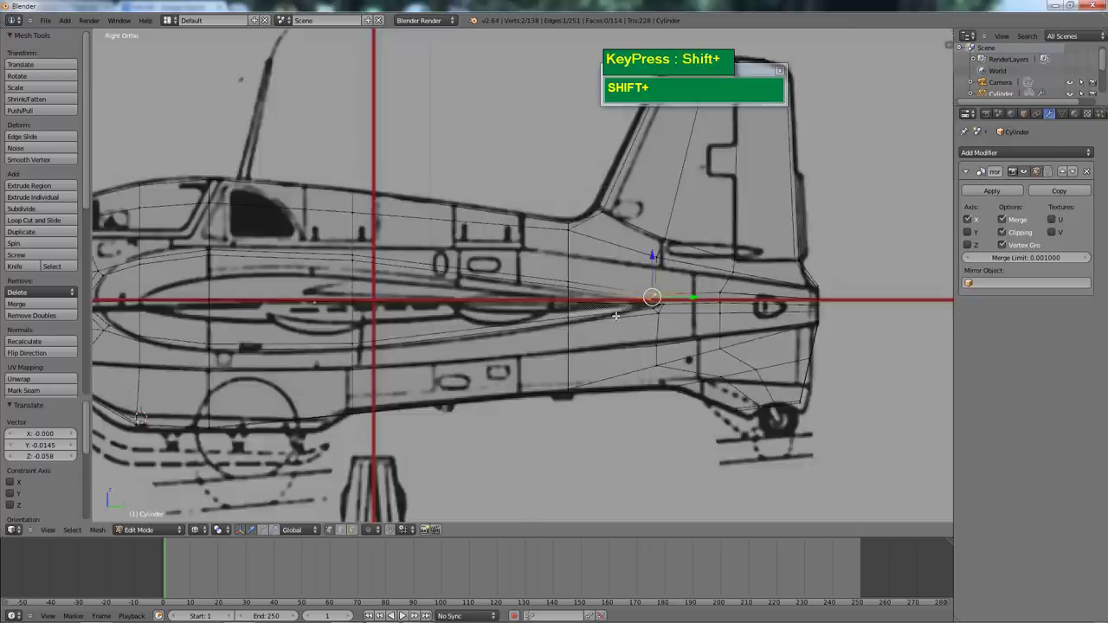
Move the border vertex near the tail and one below the cockpit onto the blueprint lines
middle_click_drag(225, 251, 424, 244, "shift")
right_click(390, 232, "shift")
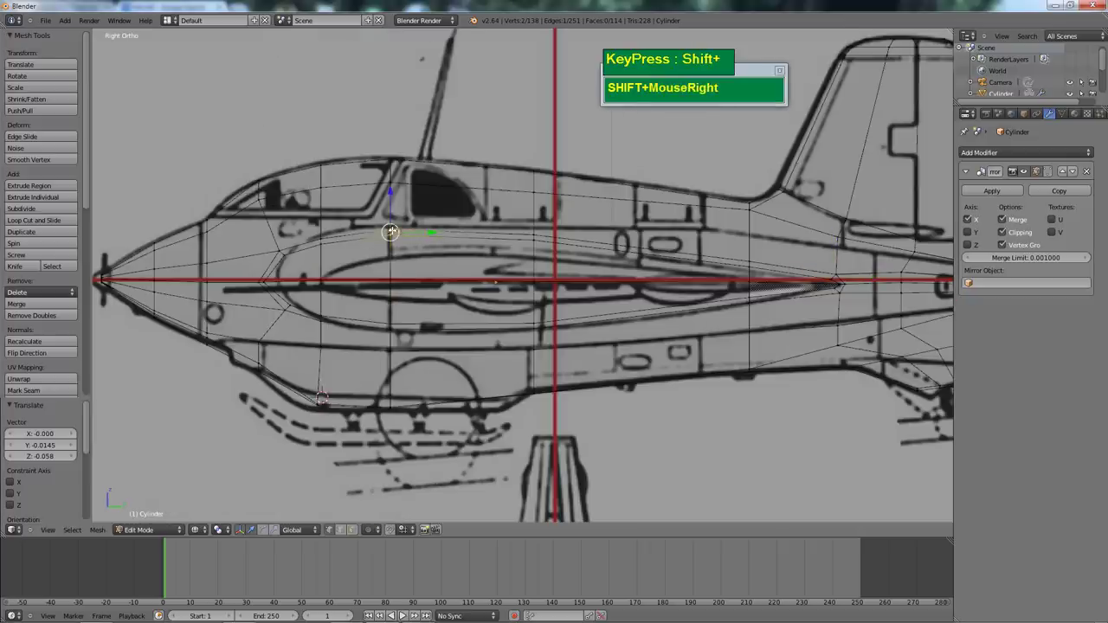
key("g")
left_click(401, 225)
right_click(318, 237, "shift")
key("g")
left_click(321, 236)
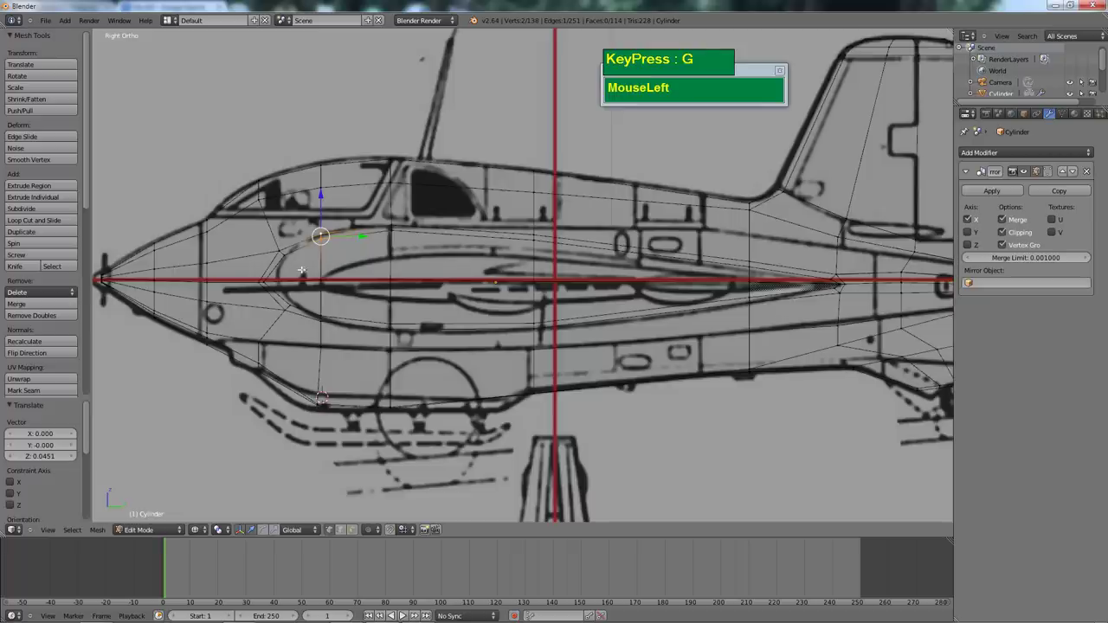
middle_click_drag(499, 251, 483, 261, "shift")
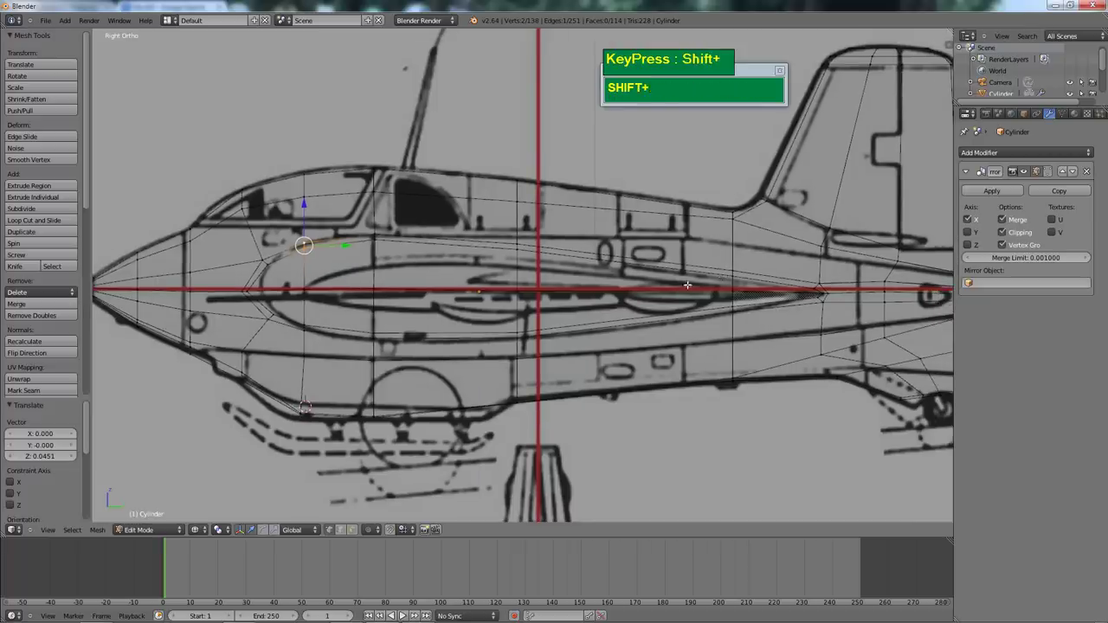
middle_click_drag(688, 285, 755, 255, "shift")
Move the front vertex of the inset border onto the blueprint outline
key("ctrl+Tab")
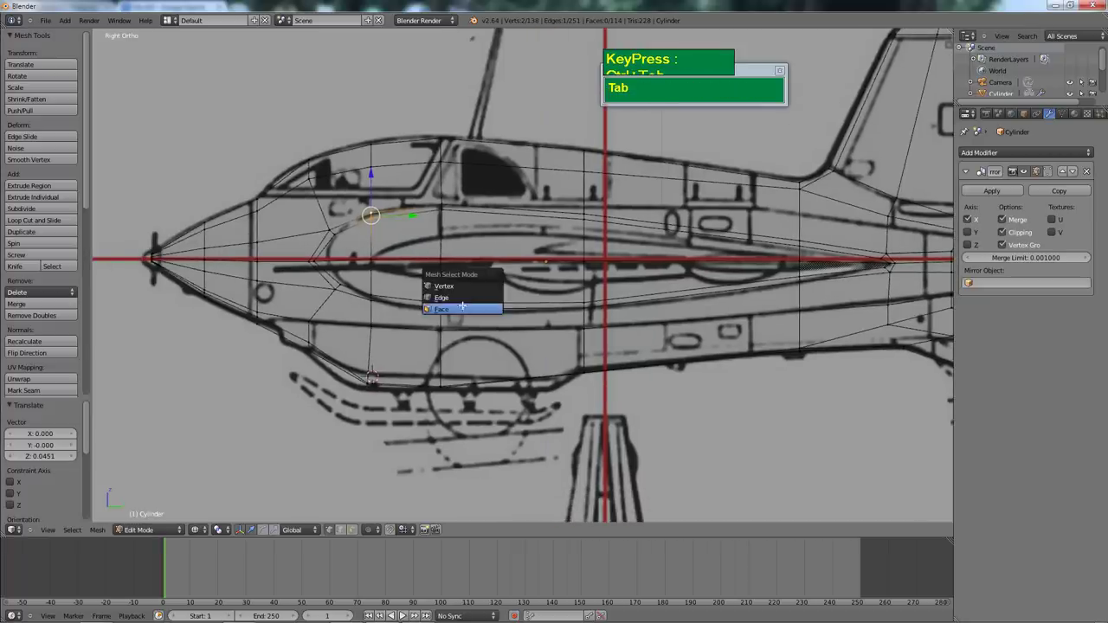
left_click(460, 306)
right_click(347, 260, "shift")
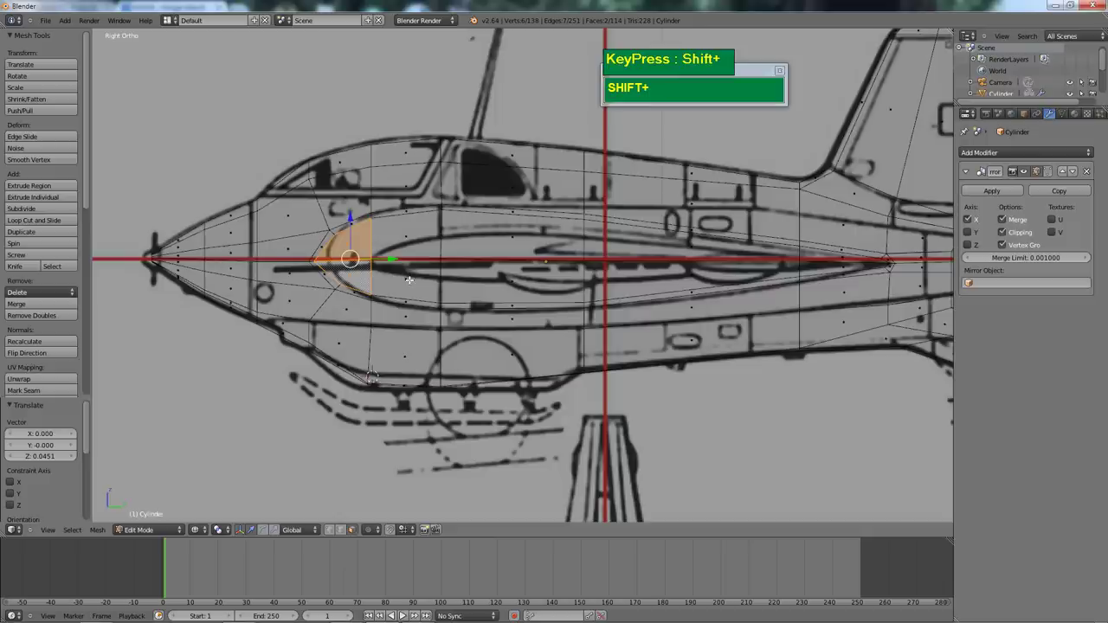
key("ctrl+Tab")
left_click(377, 258)
right_click(314, 261)
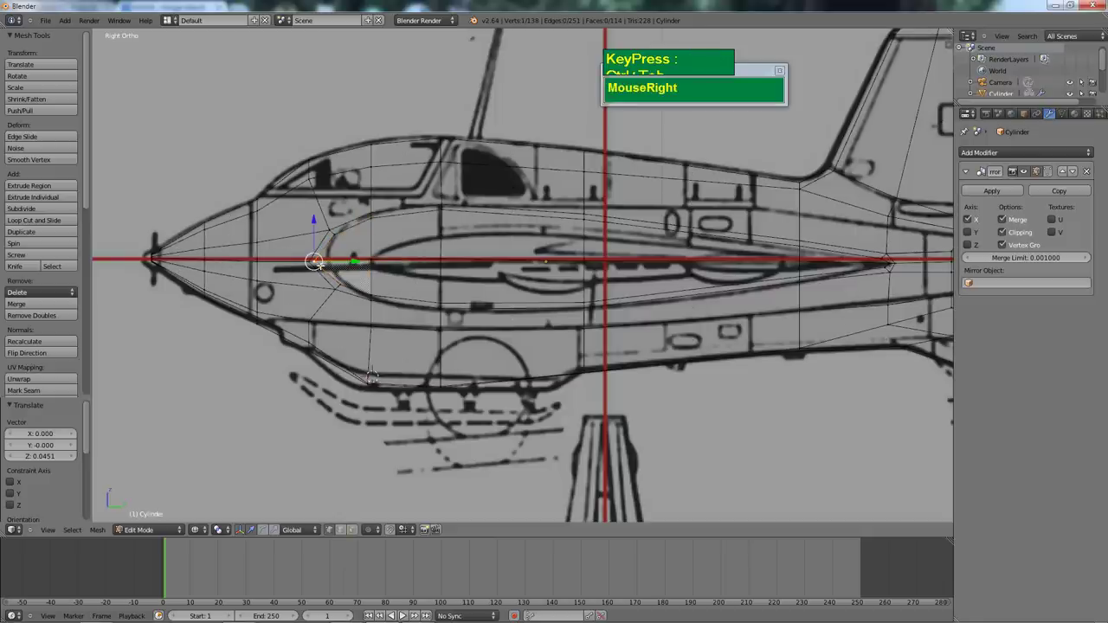
key("g")
left_click(342, 285)
Reposition the lower inset-edge vertices at the front fuselage to follow the blueprint
right_click(342, 285)
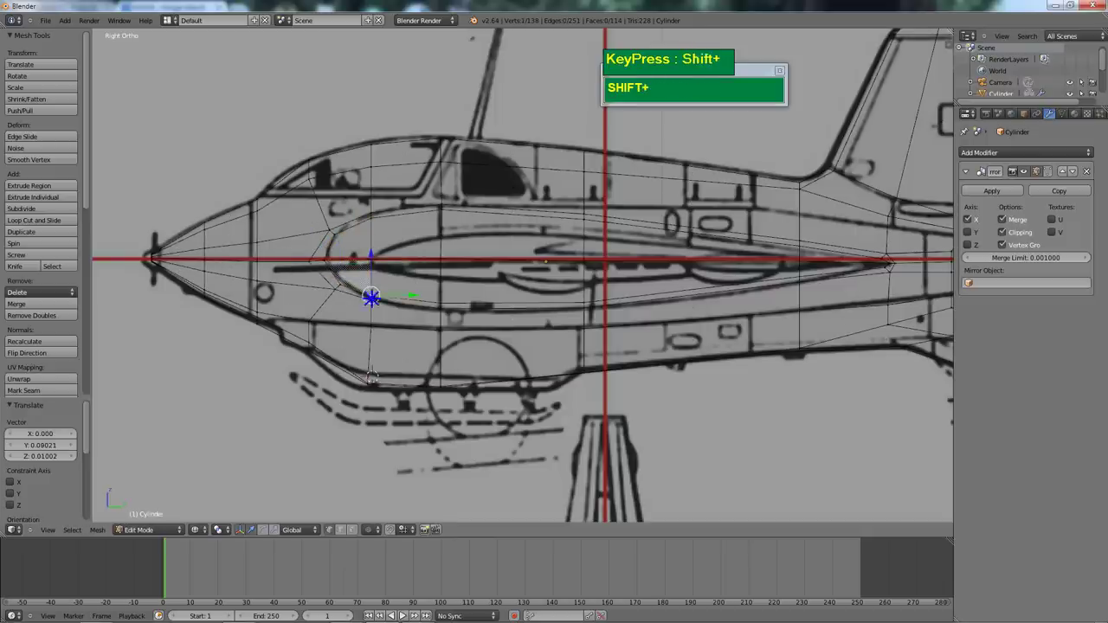
right_click(373, 300, "shift")
key("g")
left_click(373, 299)
right_click(450, 323)
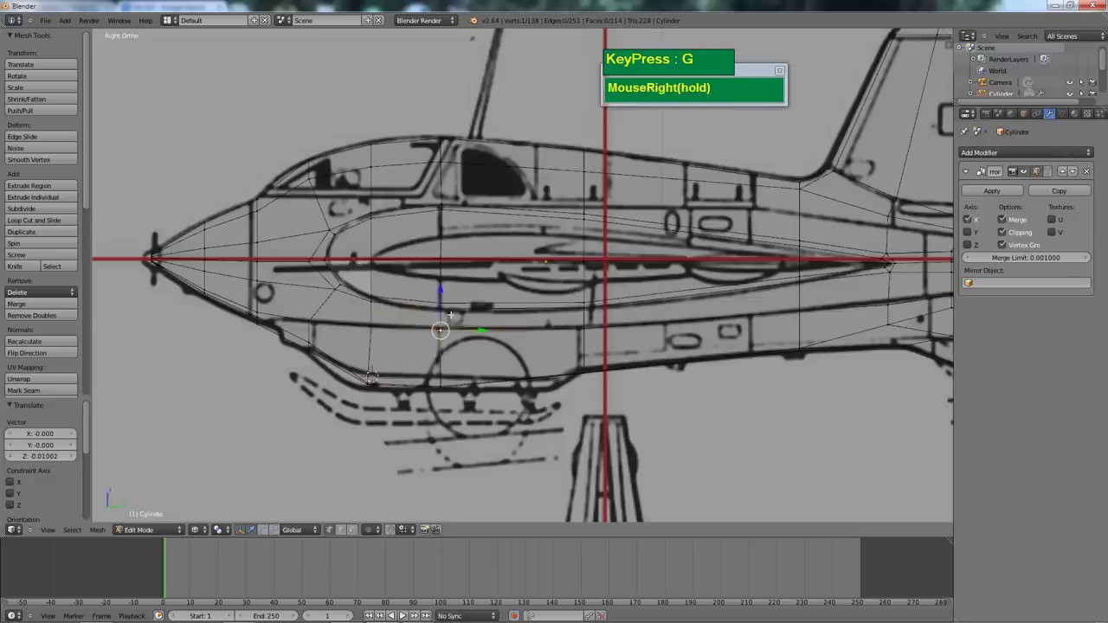
right_click(441, 304, "shift")
key("g")
left_click(444, 310)
Align the inset-border vertices farther back and toward the tail with the blueprint line
right_click(587, 310, "shift")
key("g")
left_click(586, 310)
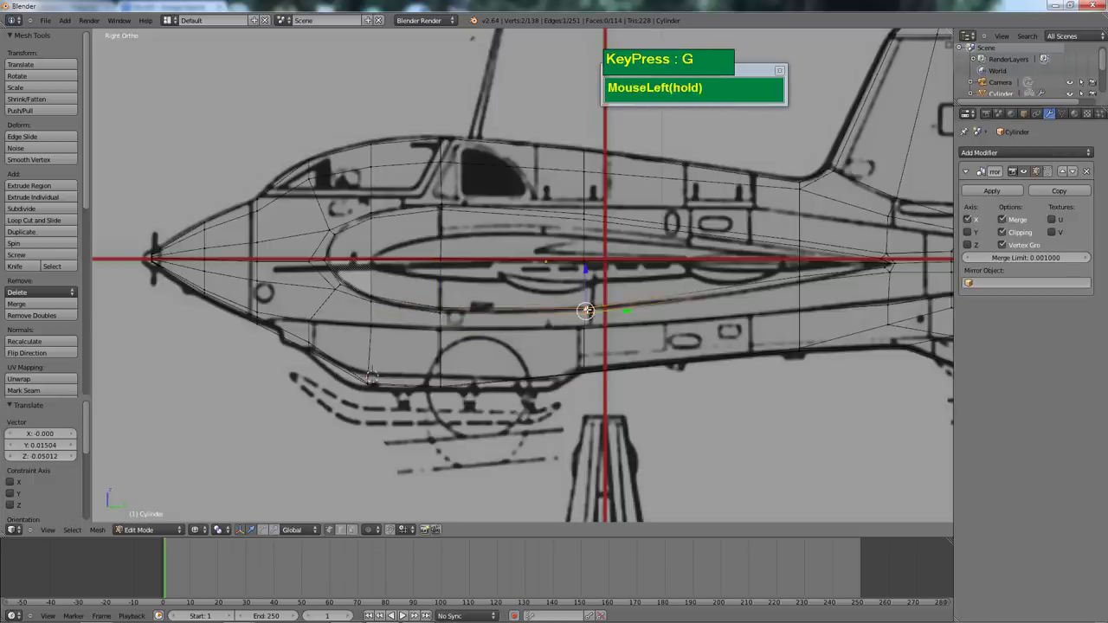
right_click(800, 283, "shift")
key("g")
left_click(805, 286)
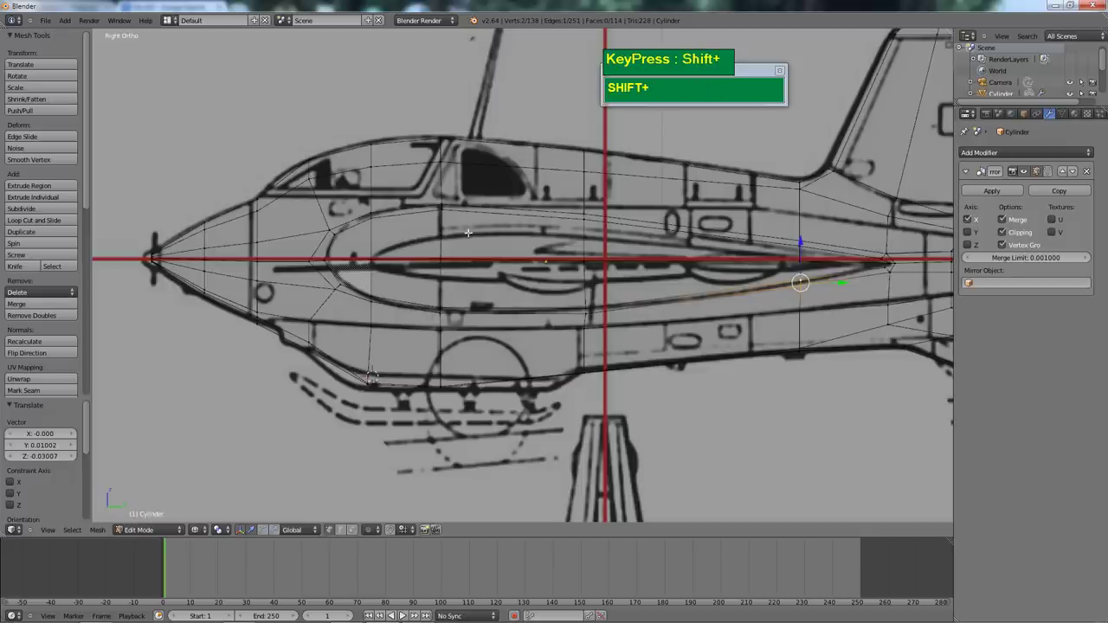
Shift the upper-fuselage vertices onto the canopy line, then return to Face select mode
right_click(441, 212, "shift")
key("g")
left_click(444, 210)
right_click(585, 214, "shift")
right_click(677, 218, "shift")
key("g")
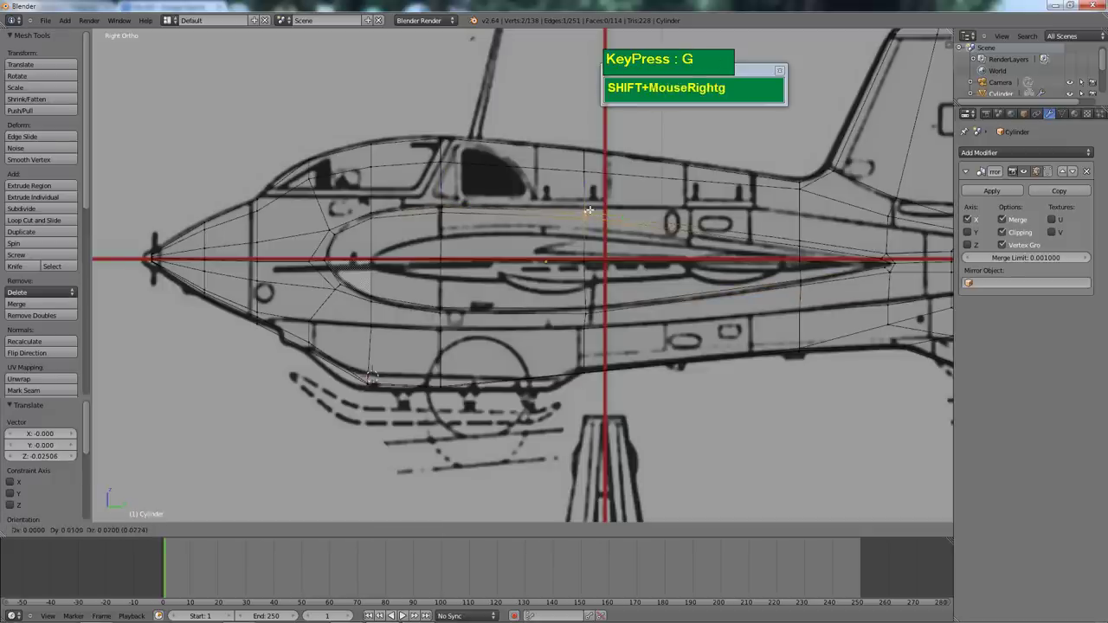
left_click(678, 218)
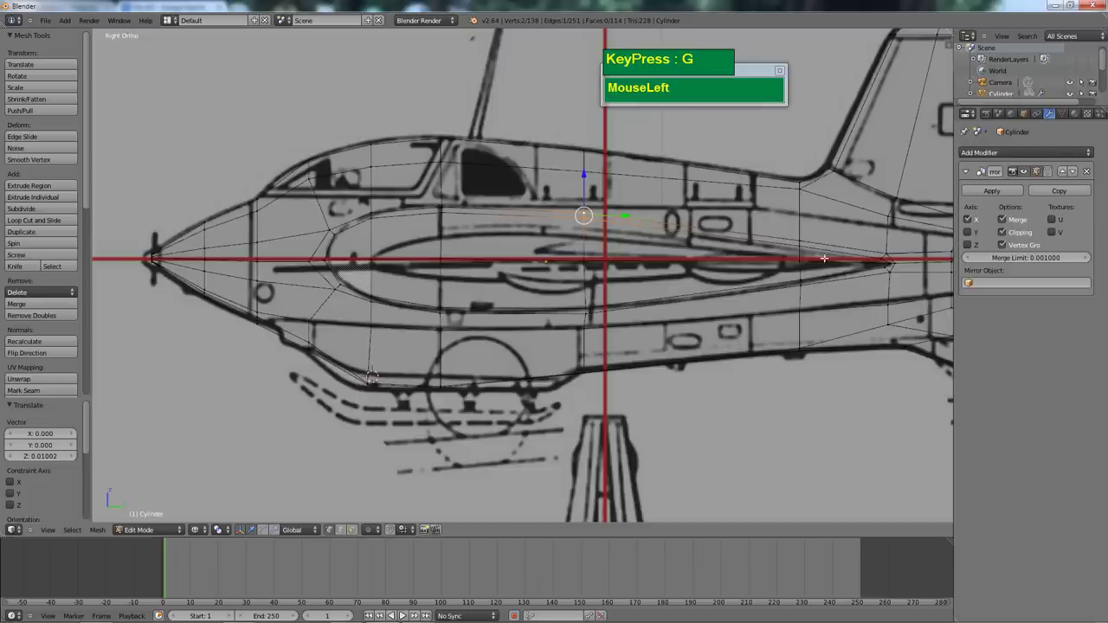
key("ctrl+Tab")
left_click(471, 305)
Select the ten side faces along the mid-fuselage from nose to tail
right_click(337, 264)
right_click(354, 277, "shift")
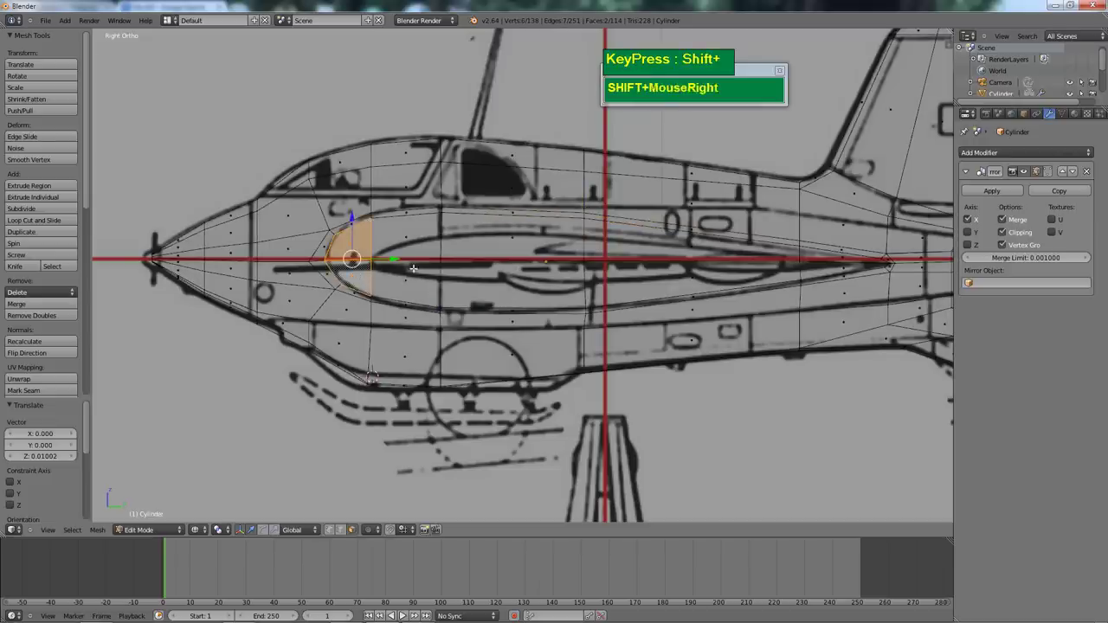
right_click(414, 251, "shift")
right_click(414, 283, "shift")
right_click(507, 240, "shift")
right_click(521, 279, "shift")
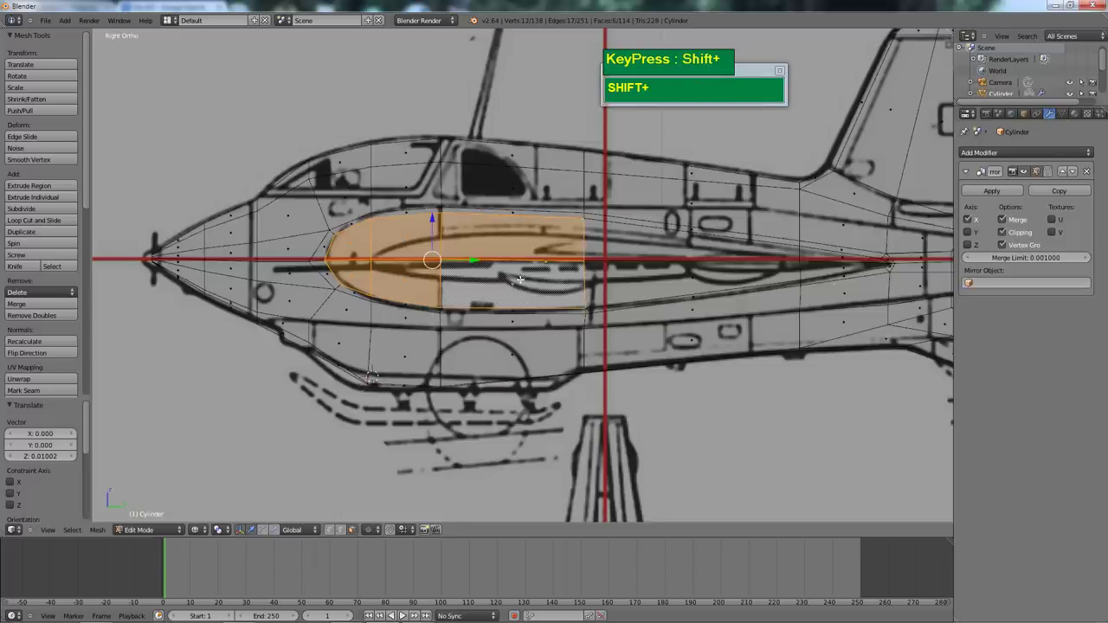
right_click(689, 257, "shift")
right_click(692, 280, "shift")
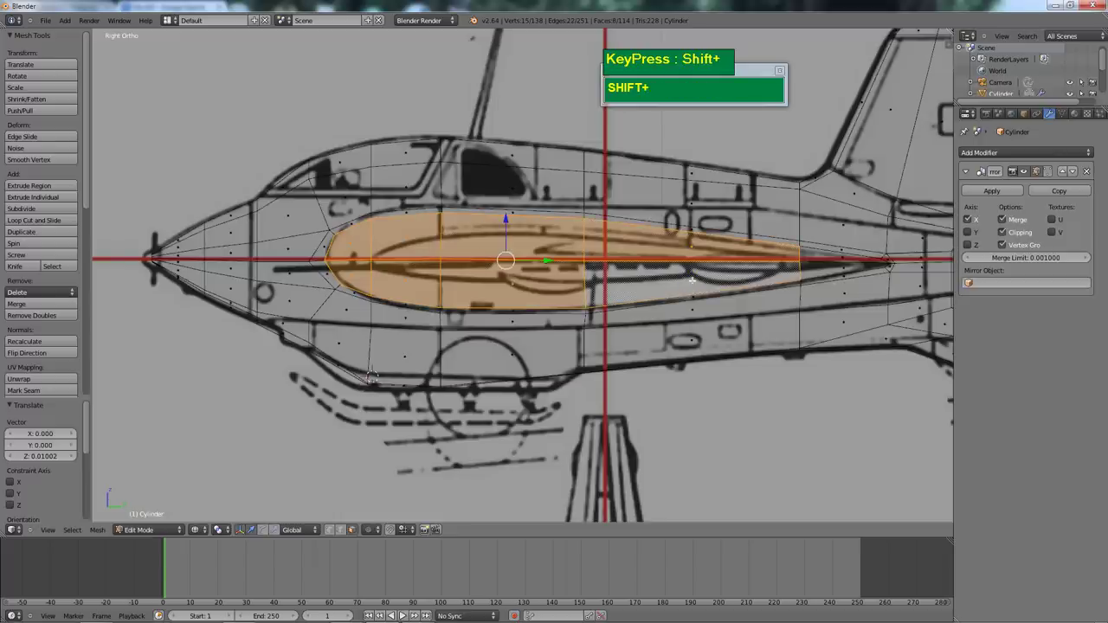
right_click(850, 259, "shift")
right_click(853, 270, "shift")
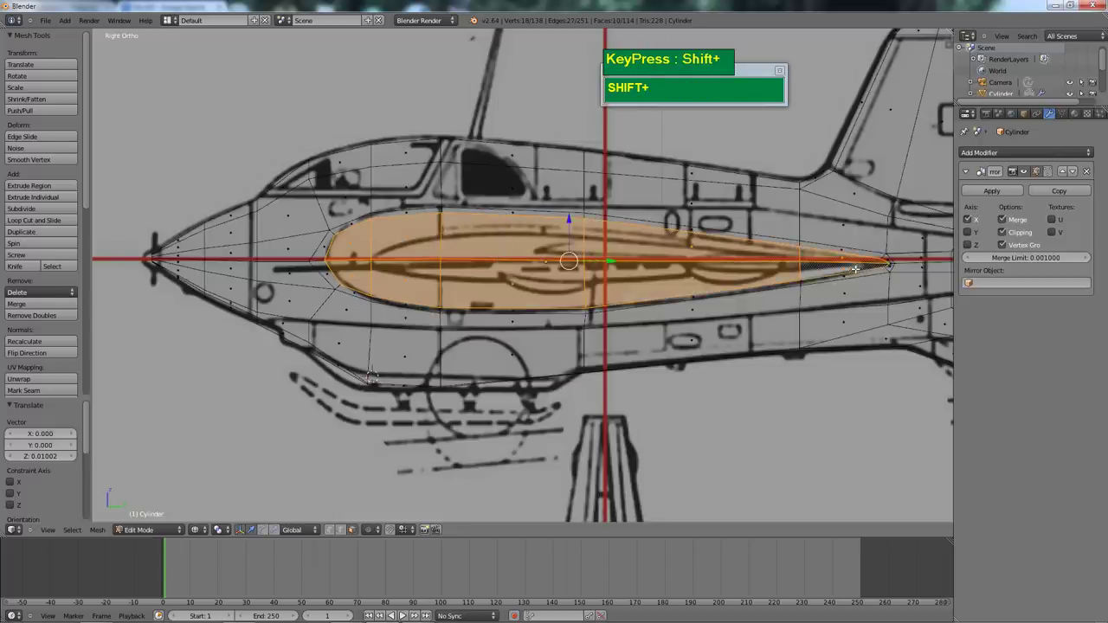
Zoom out to frame the aircraft and split the 3D view into two side-by-side viewports
scroll(546, 277, "down", 2, "shift")
middle_click_drag(546, 277, 577, 294, "shift")
scroll(584, 262, "down", 1)
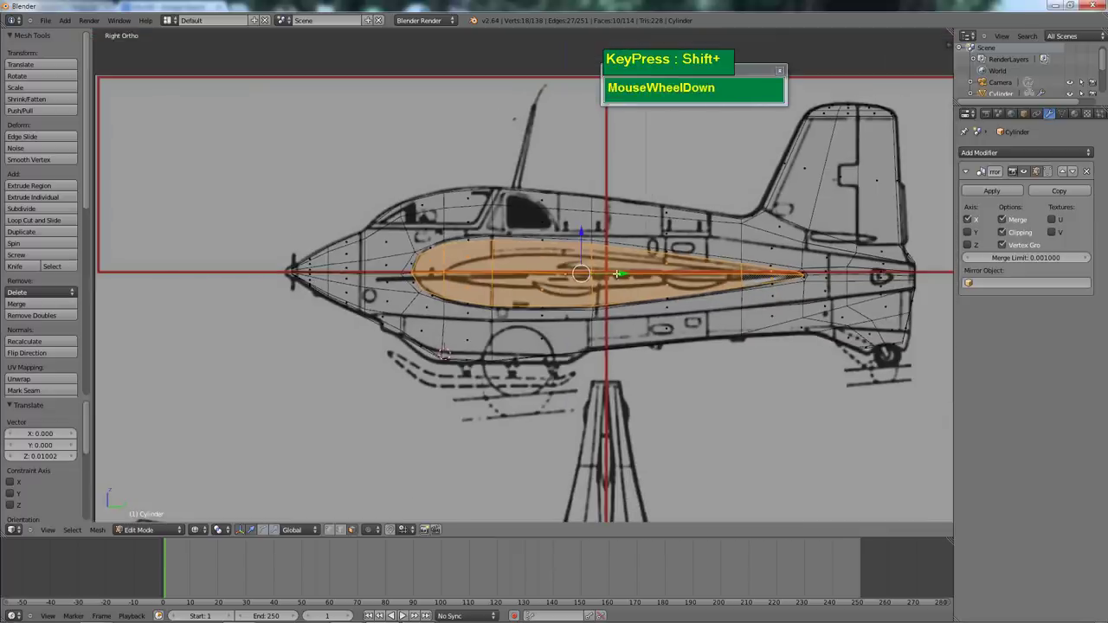
scroll(617, 275, "down", 1)
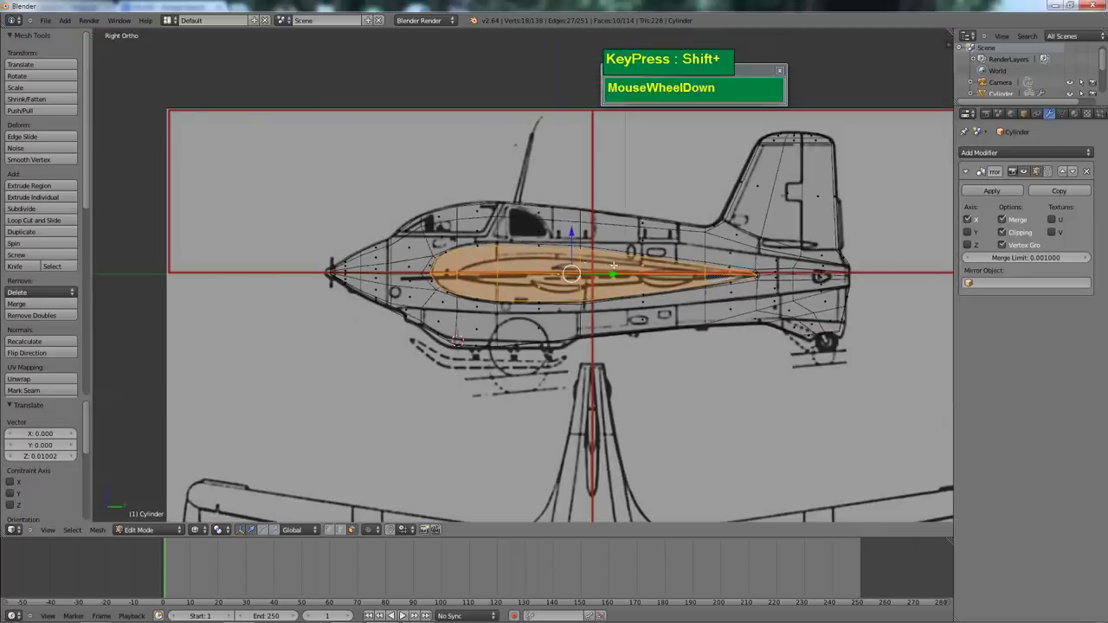
scroll(614, 264, "up", 1)
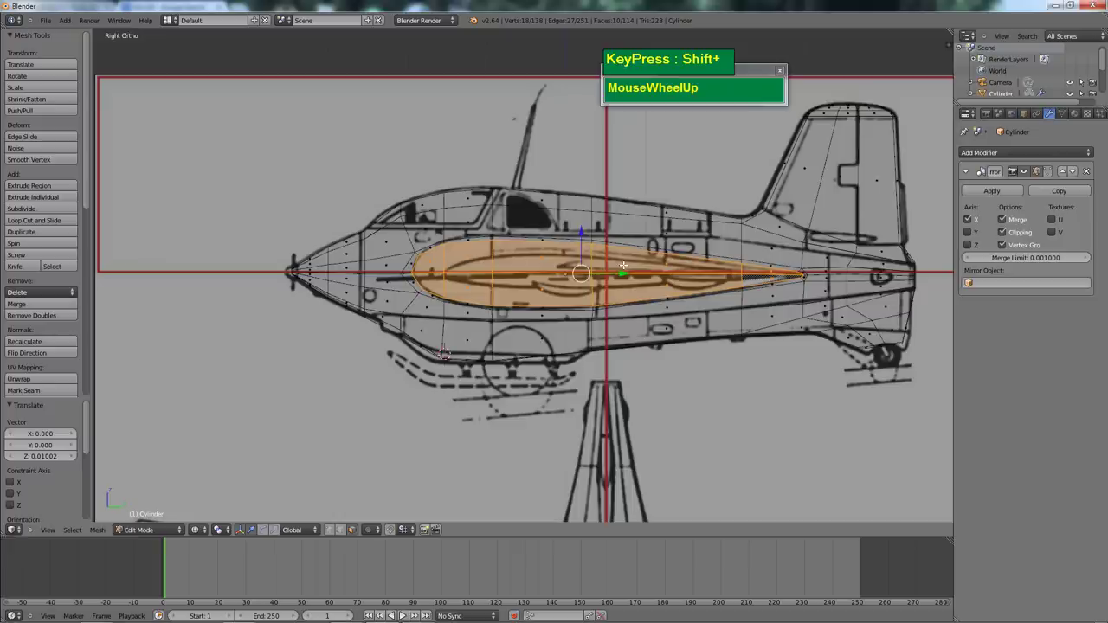
scroll(623, 265, "down", 2)
middle_click_drag(681, 290, 786, 286, "shift")
left_click_drag(952, 31, 513, 73)
scroll(684, 203, "down", 1)
Hide the right viewport's tool shelf and zoom its front view onto the fuselage cross-section
key("v")
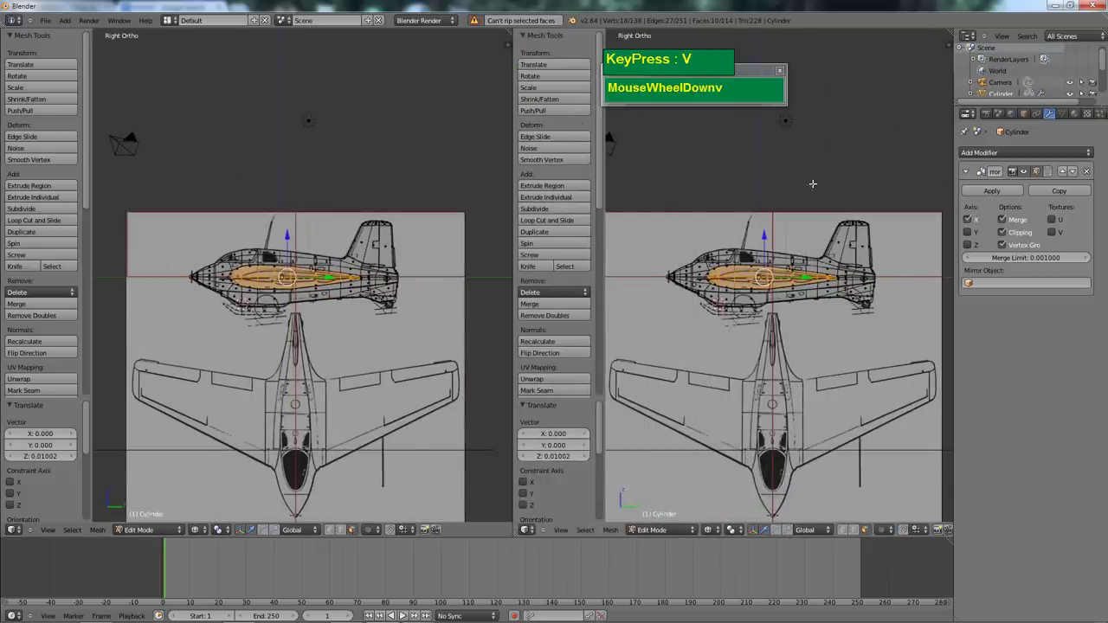
key("n")
key("n")
key("t")
middle_click_drag(770, 229, 777, 298, "shift")
key("KP_1")
scroll(749, 284, "up", 3)
scroll(762, 294, "up", 3)
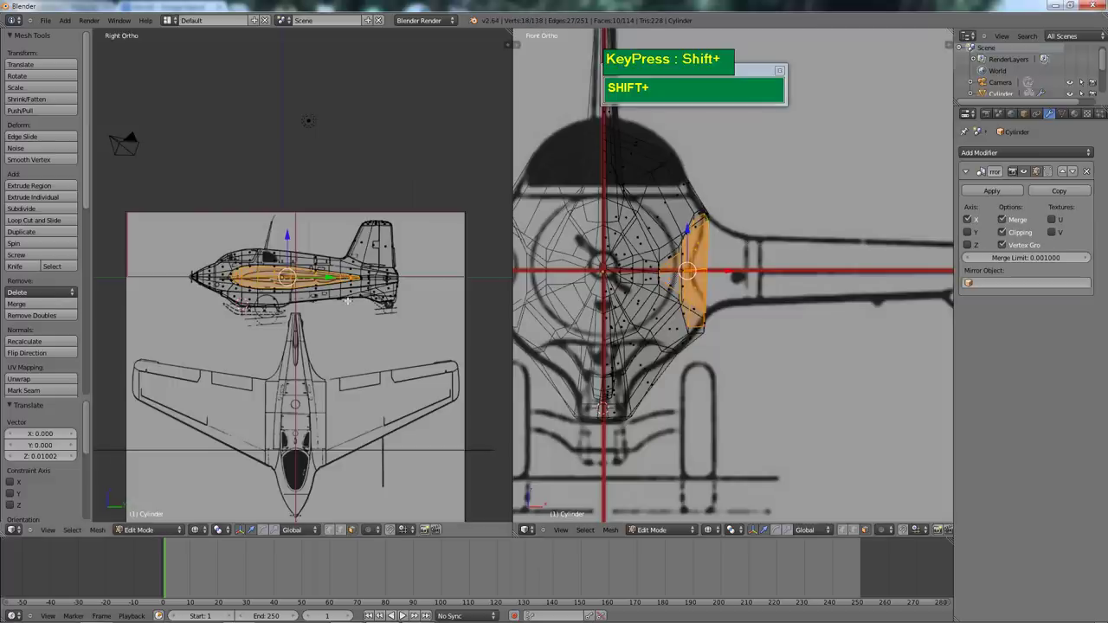
scroll(253, 285, "up", 4)
scroll(253, 286, "down", 1)
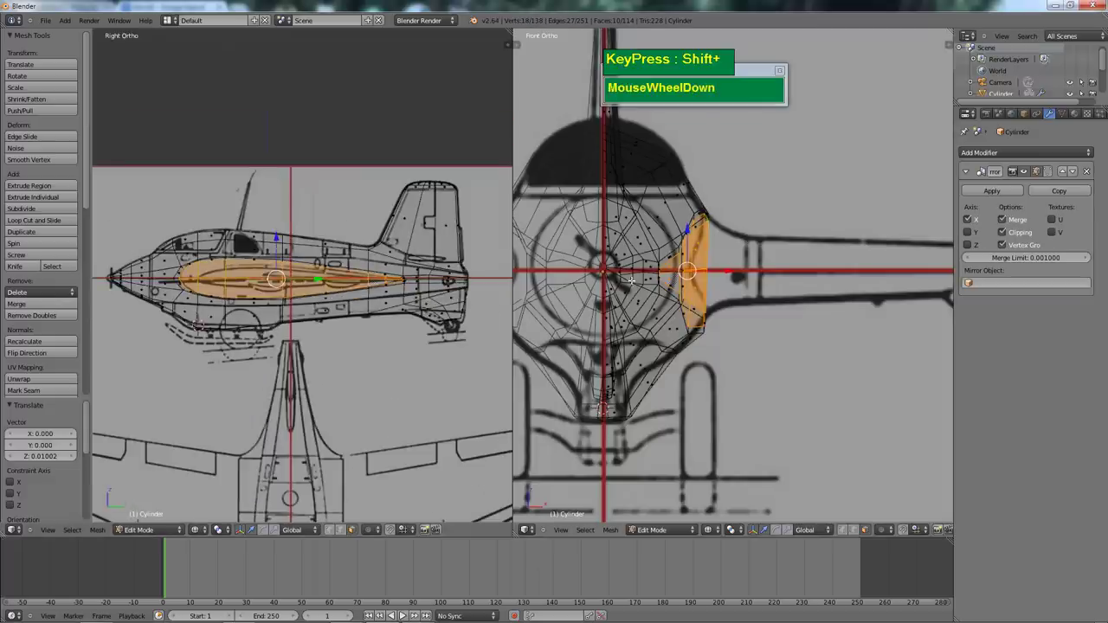
Extrude the side faces outward and squash the new end vertically along Z
key("e")
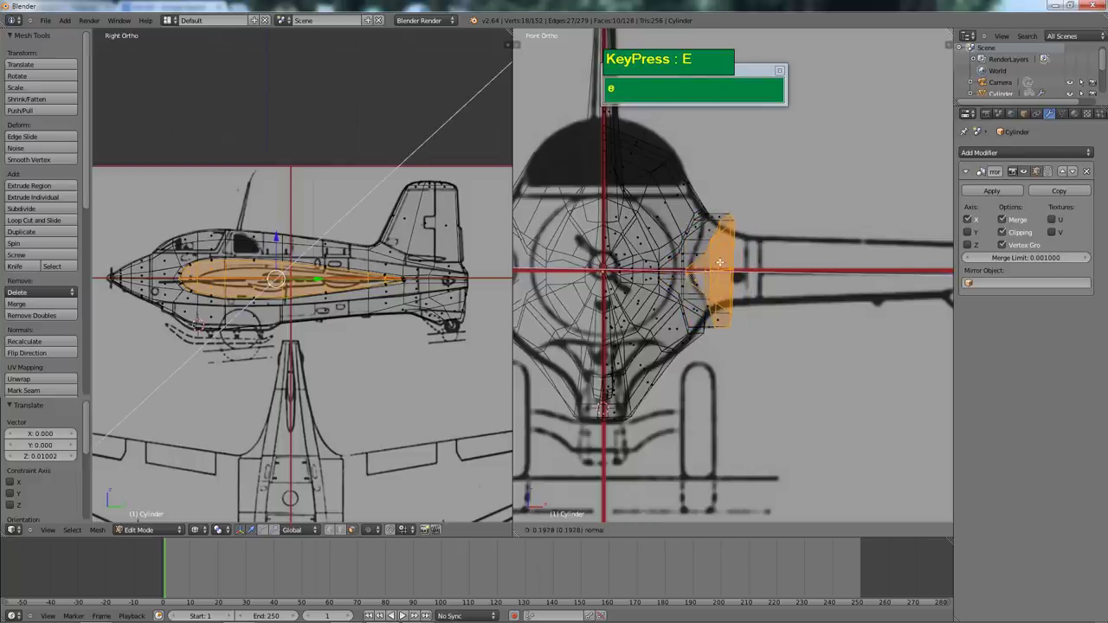
left_click(716, 261)
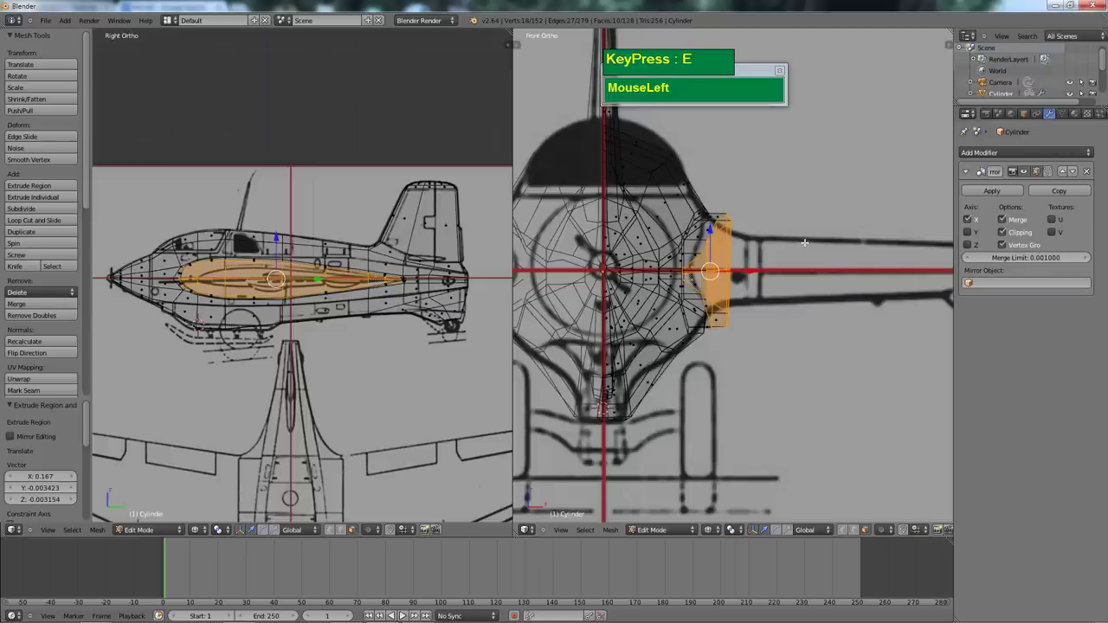
key("s")
key("z")
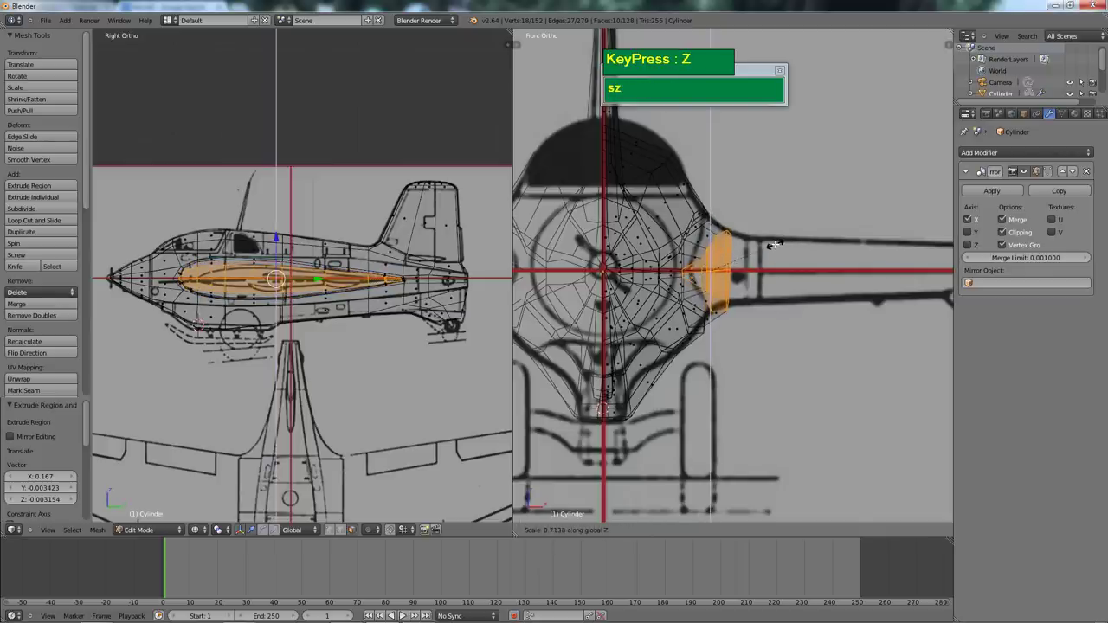
left_click(774, 245)
middle_click_drag(767, 268, 766, 269, "shift")
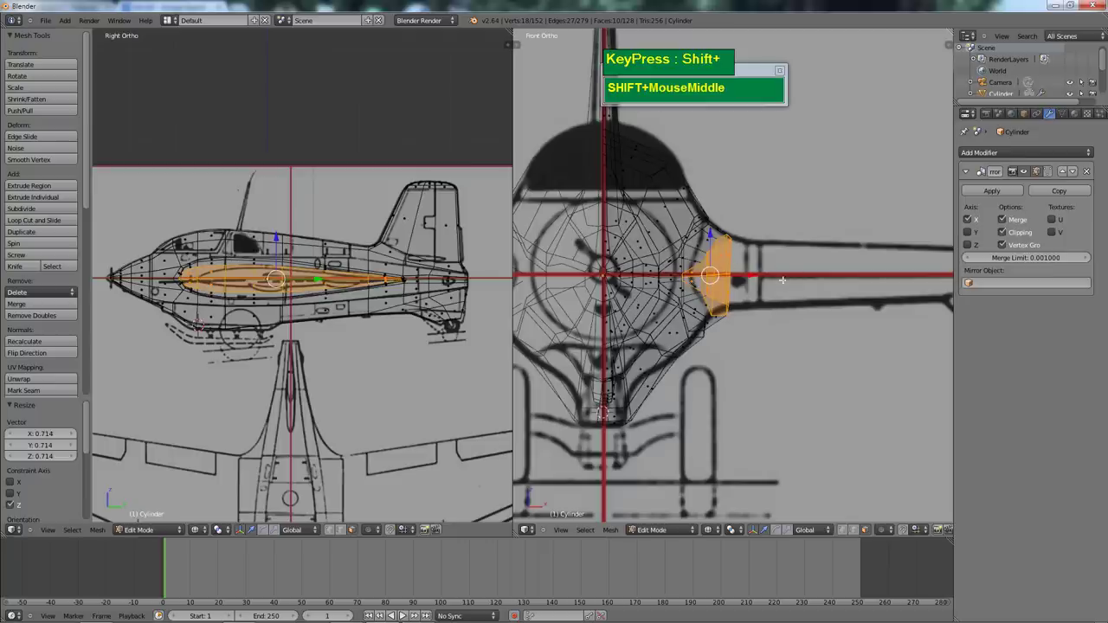
Flatten the extruded end to zero width along X
key("s")
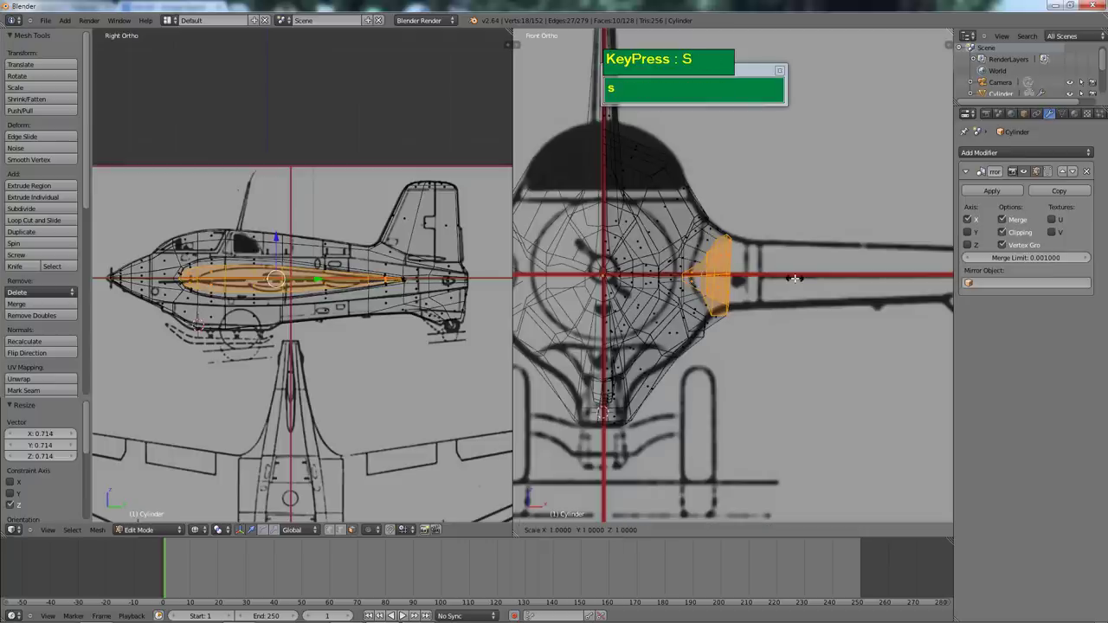
key("x")
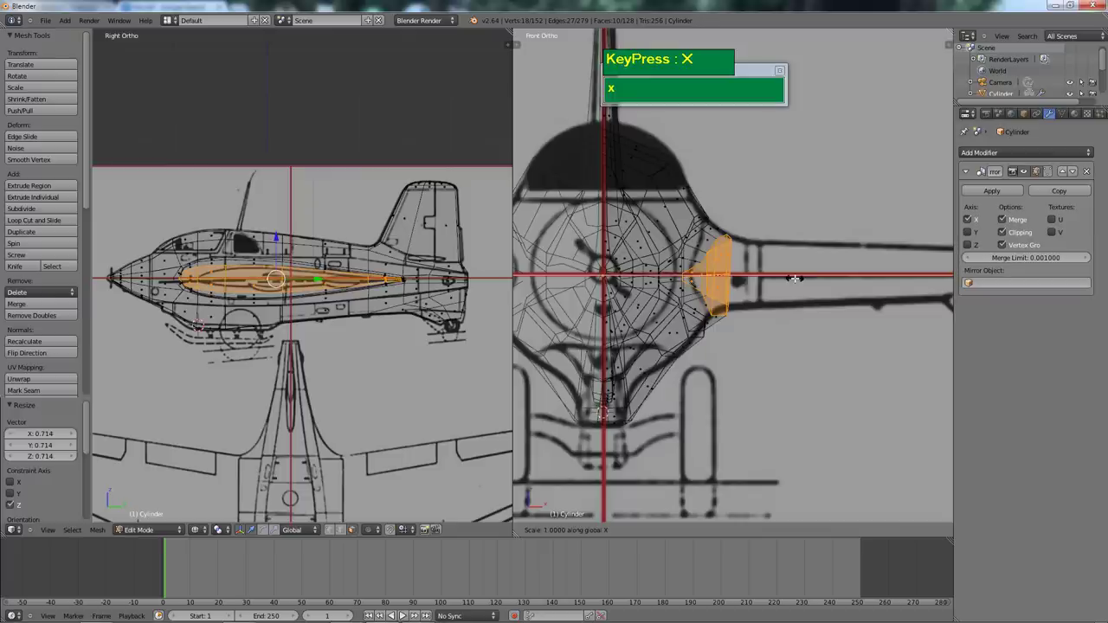
key("0")
left_click(795, 278)
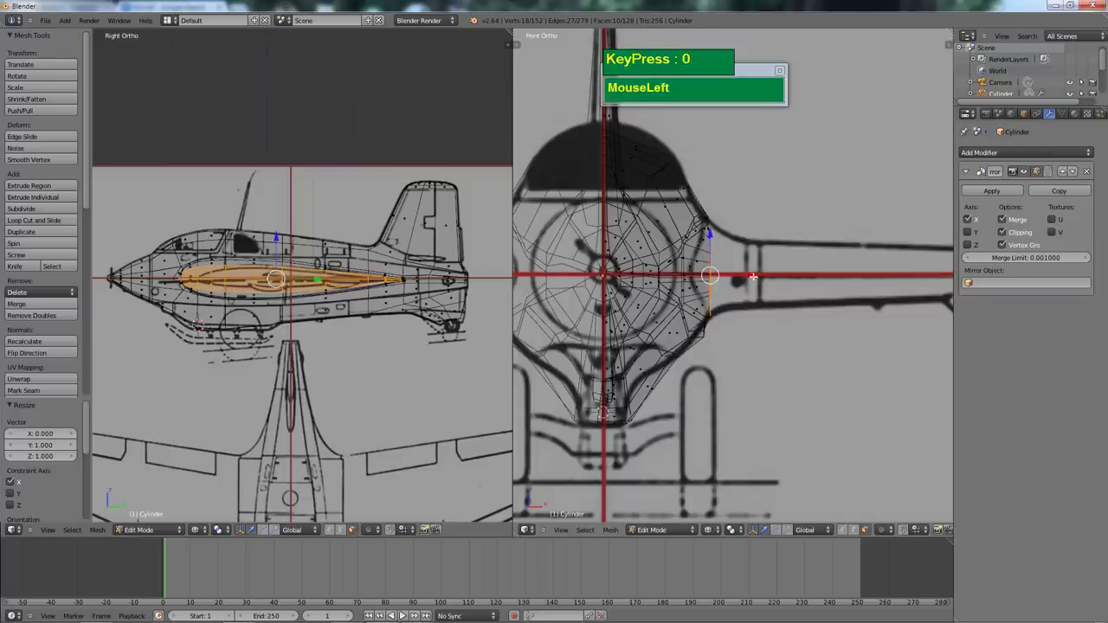
left_click(762, 276)
left_click_drag(762, 276, 767, 276)
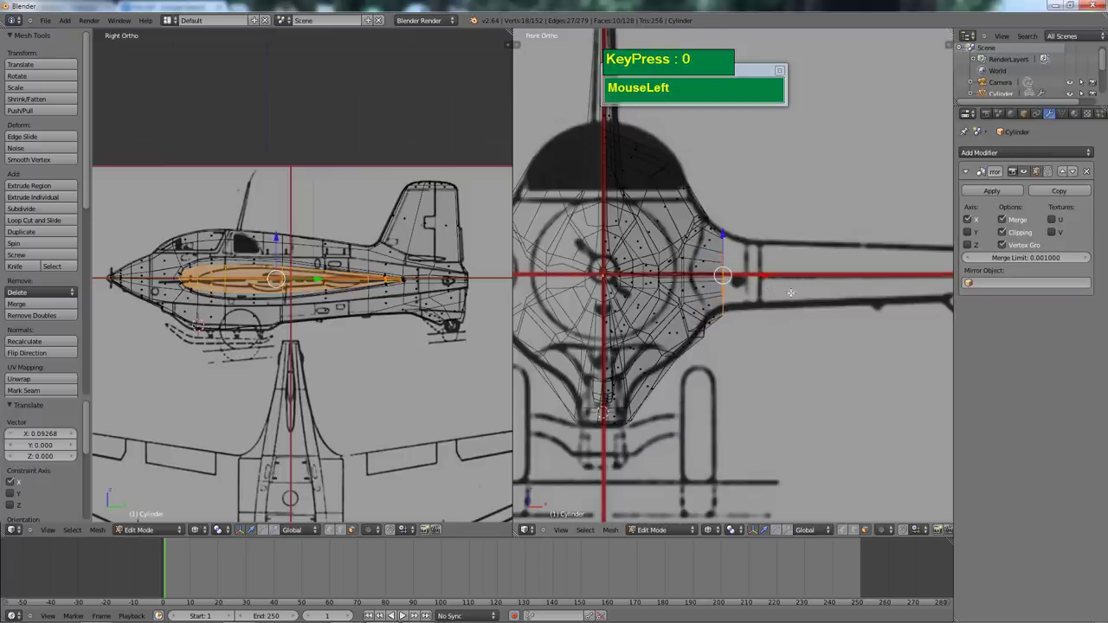
Extrude the wing 0.282 further out, scale the tip to 0.793, and set the pivot to Median Point
key("e")
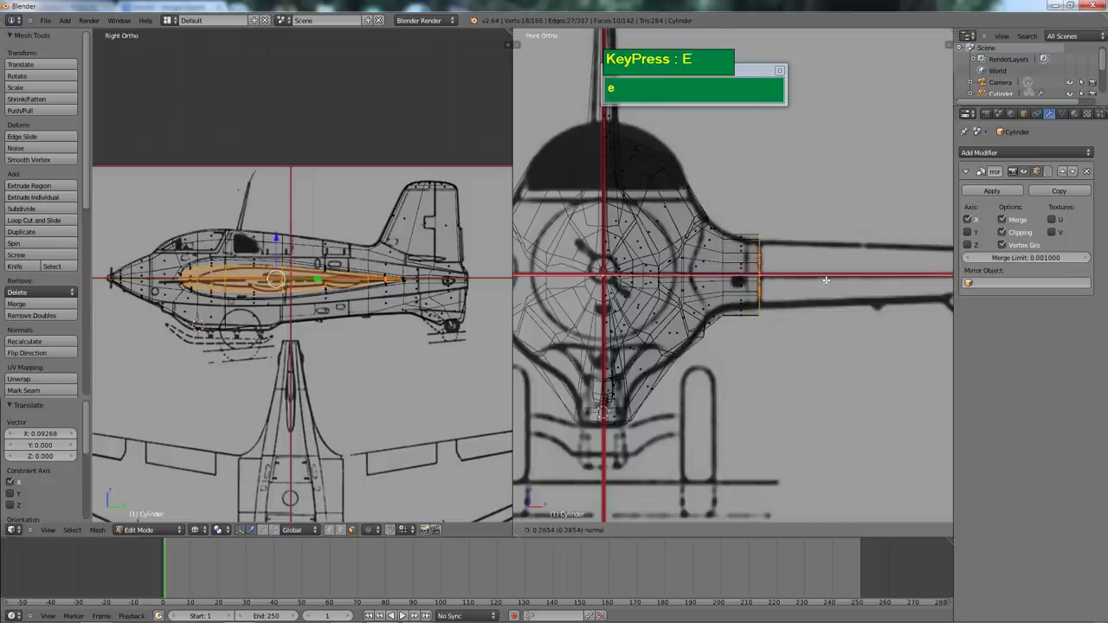
left_click(827, 279)
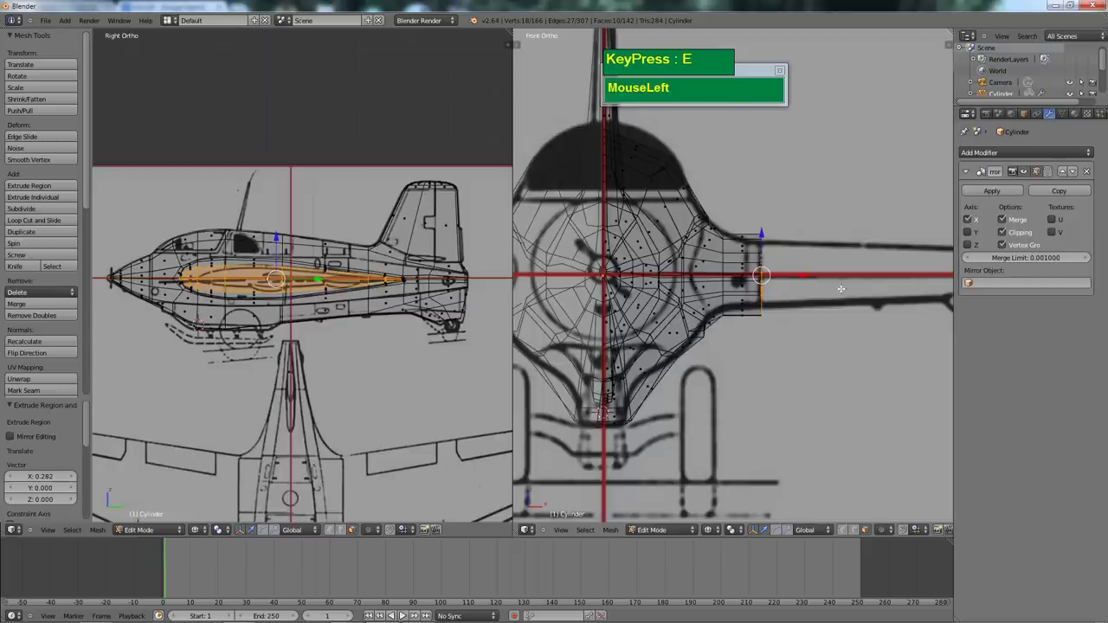
key("s")
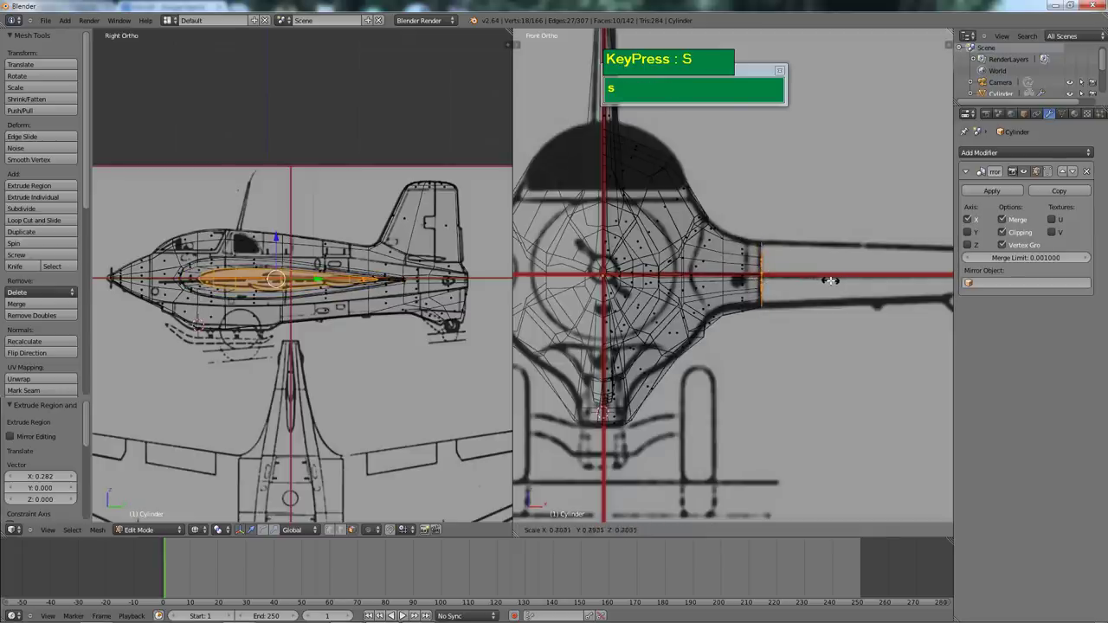
left_click(830, 281)
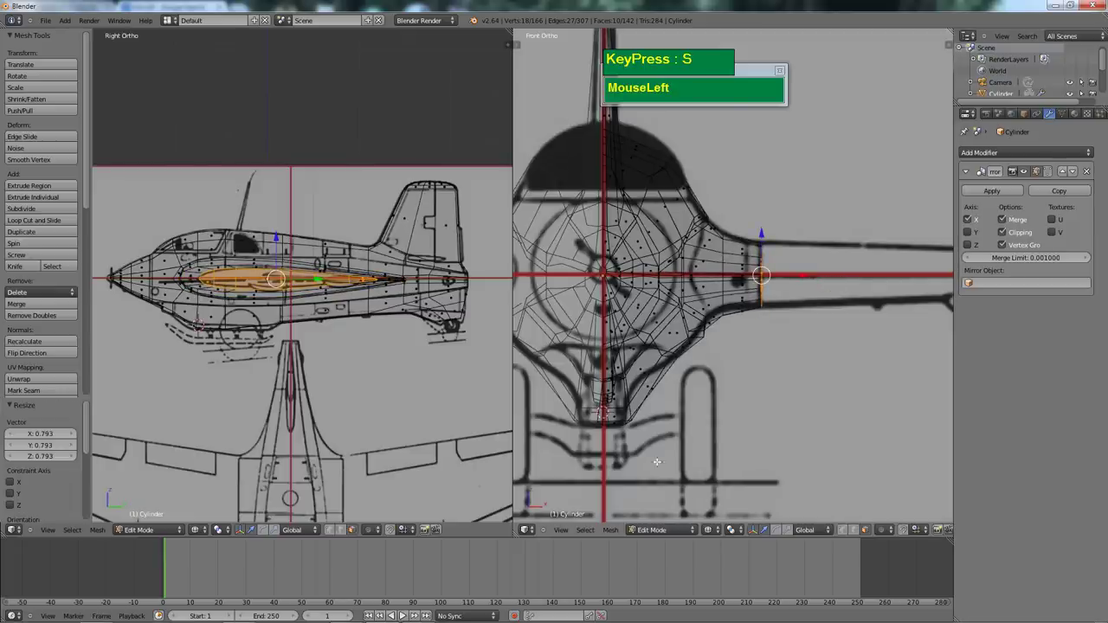
left_click(731, 530)
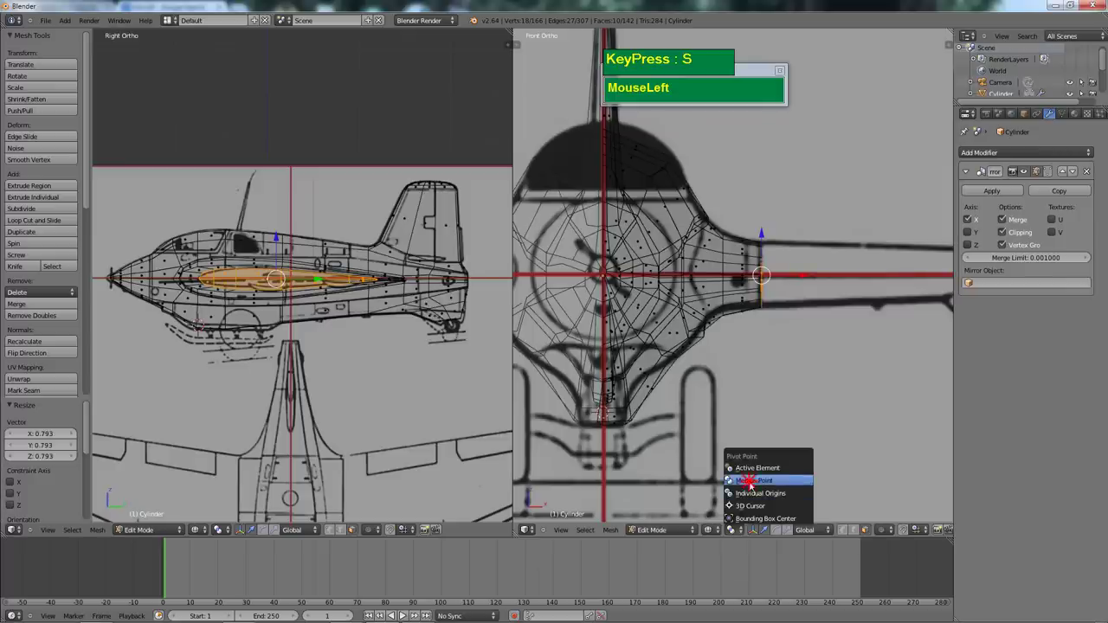
left_click(751, 481)
scroll(736, 294, "up", 3)
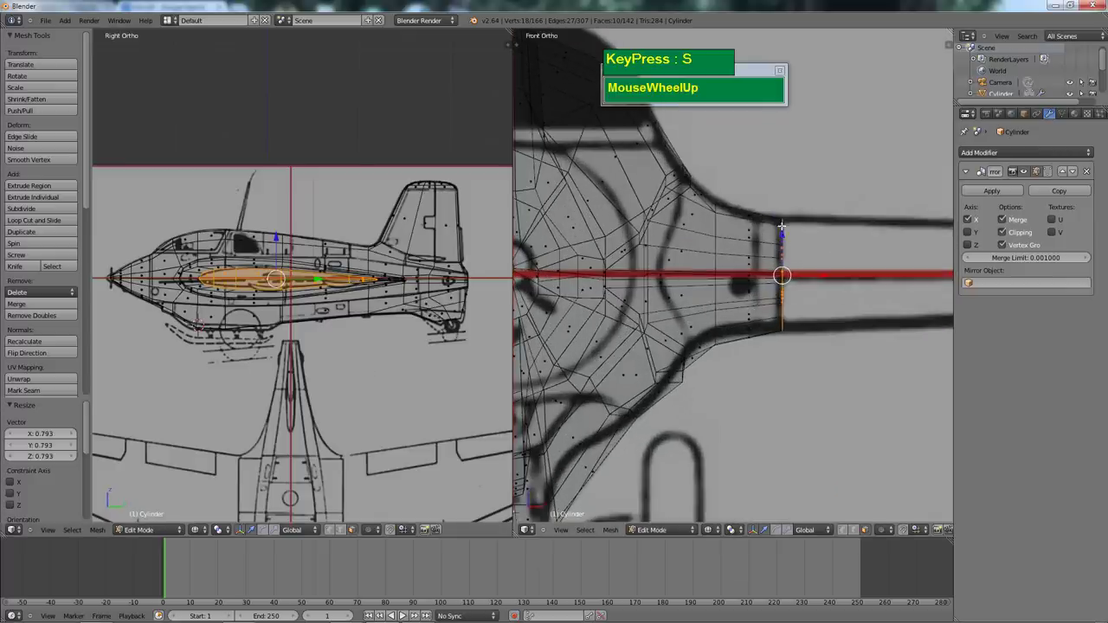
Frame the fuselage and wing root up close in Top view and bring up the selection-mode menu
scroll(269, 288, "up", 2)
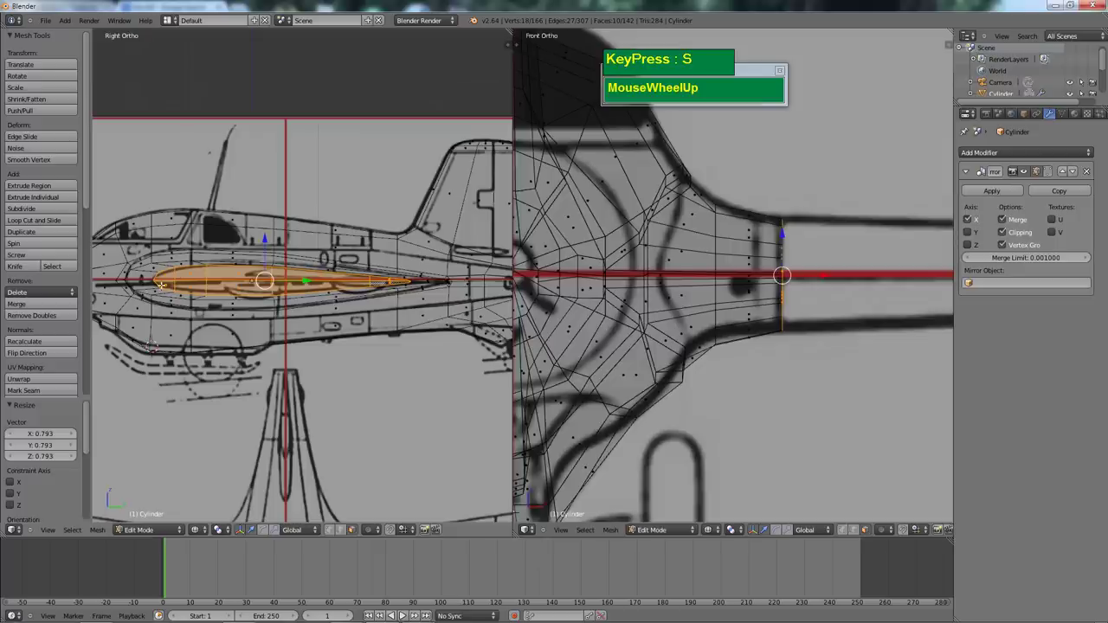
scroll(769, 240, "down", 6)
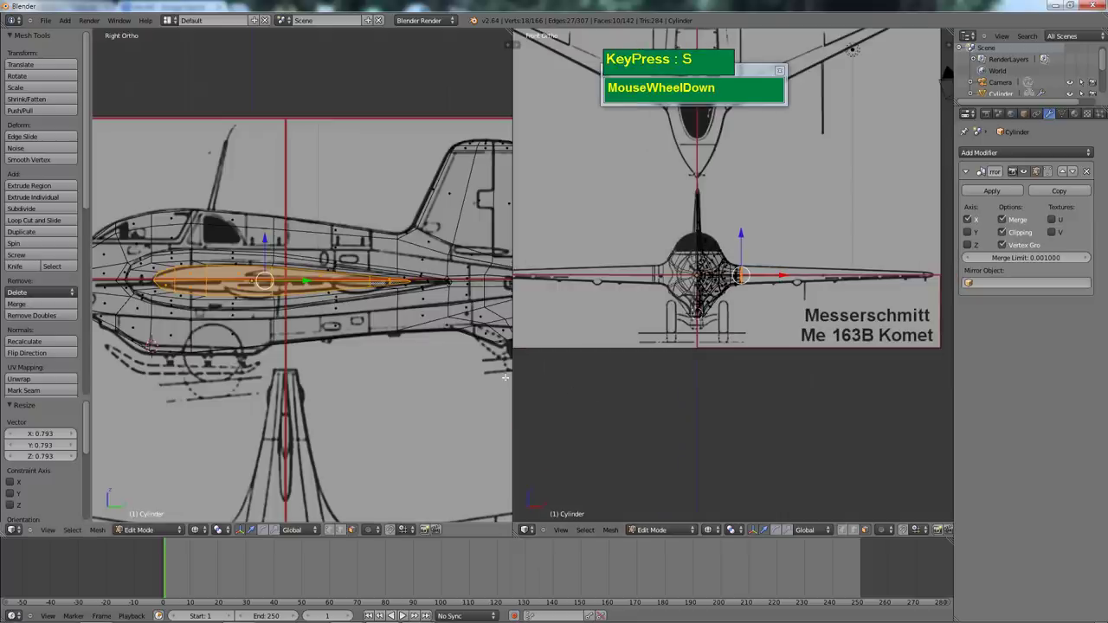
scroll(671, 339, "down", 2)
scroll(733, 364, "up", 2)
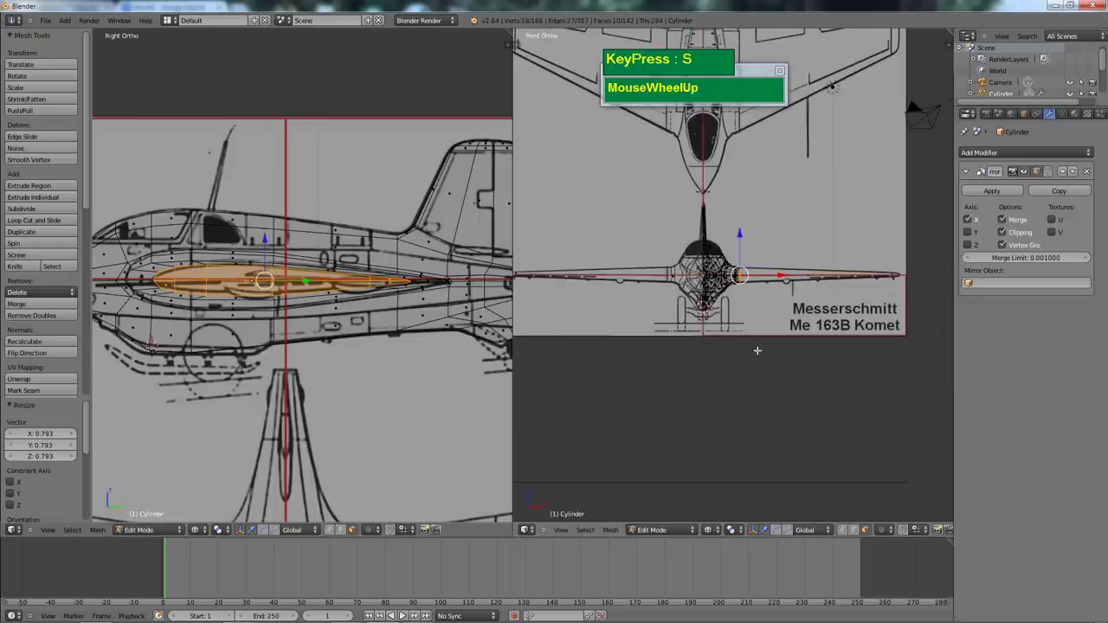
key("KP_7")
scroll(798, 299, "up", 3)
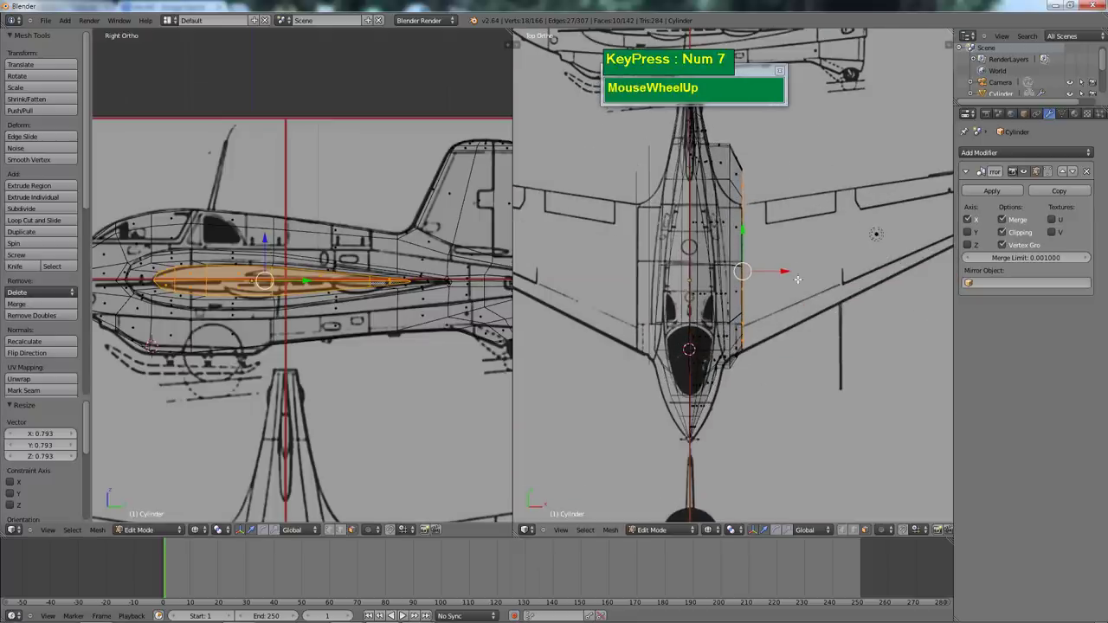
middle_click_drag(767, 196, 737, 216, "shift")
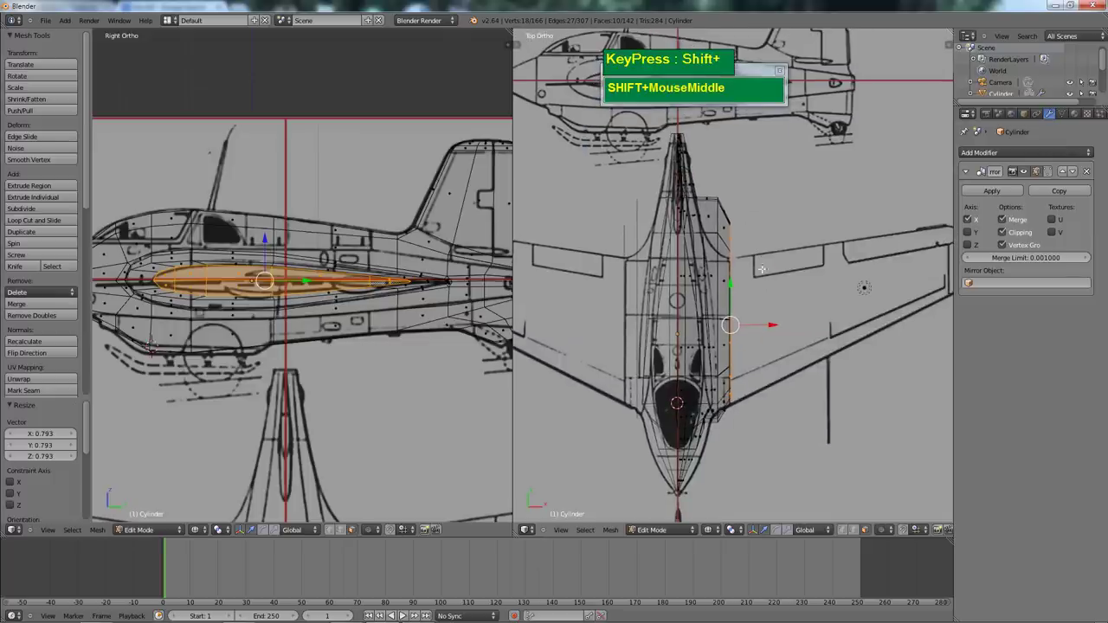
scroll(746, 390, "up", 2)
middle_click_drag(746, 391, 743, 332, "shift")
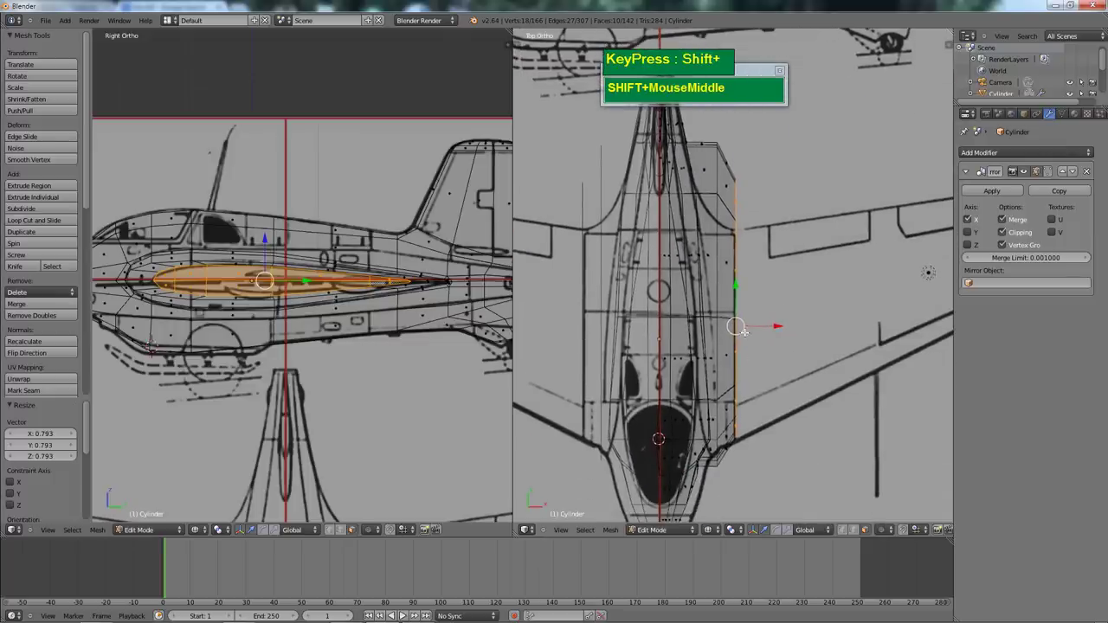
key("ctrl+Tab")
In Edge mode, select the fuselage-side edge loop, shrink it along Y and slide it lengthwise
left_click(718, 251)
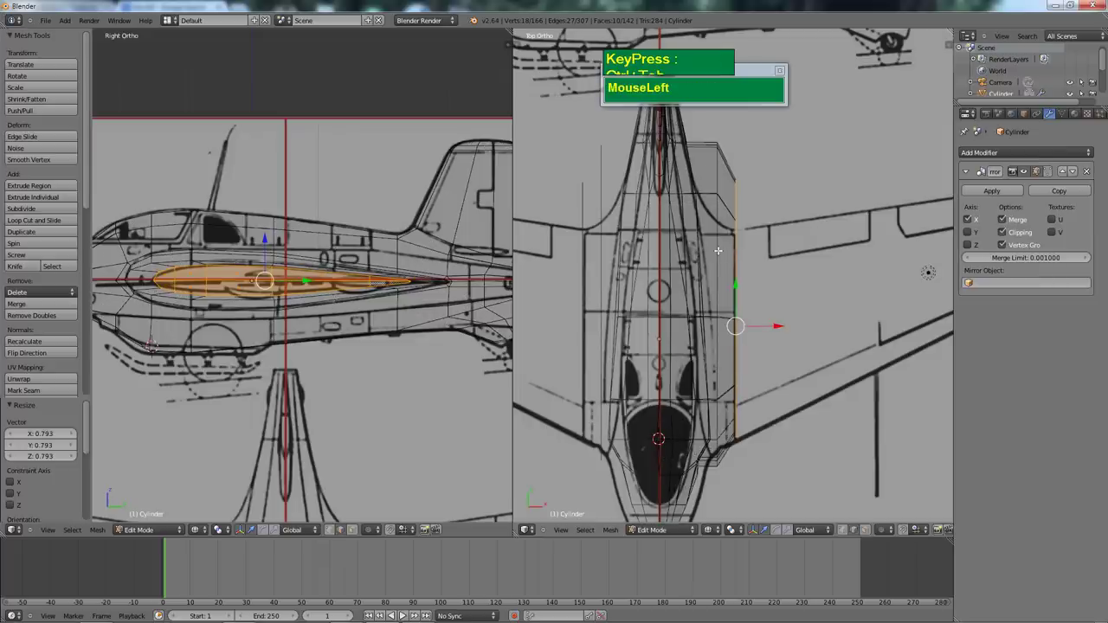
right_click(719, 245, "alt")
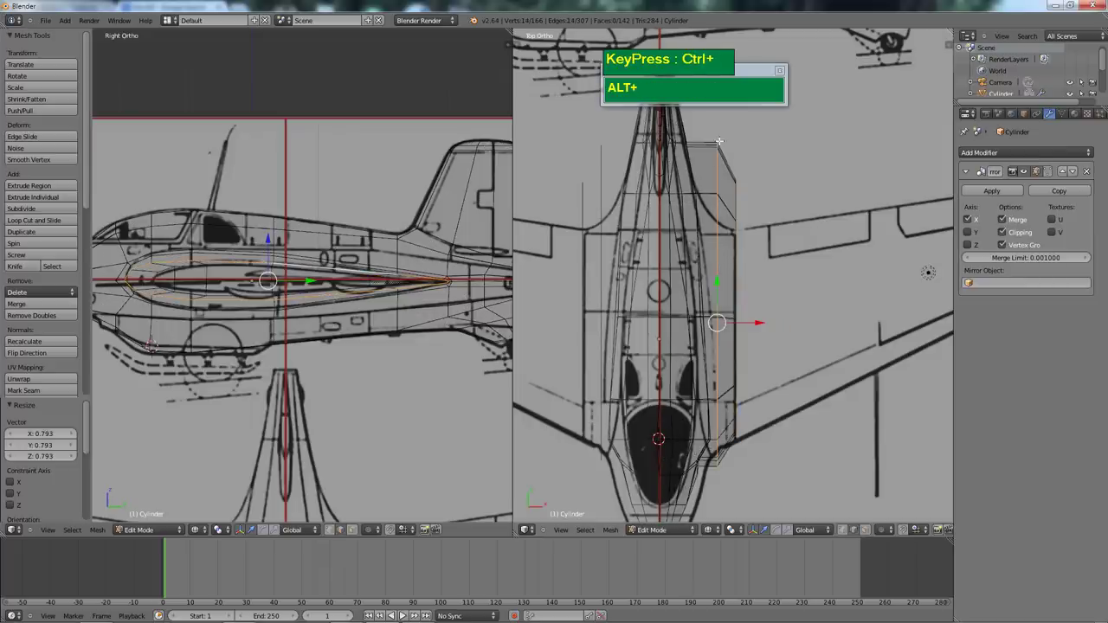
key("s")
key("y")
left_click(834, 290)
left_click_drag(711, 289, 707, 304)
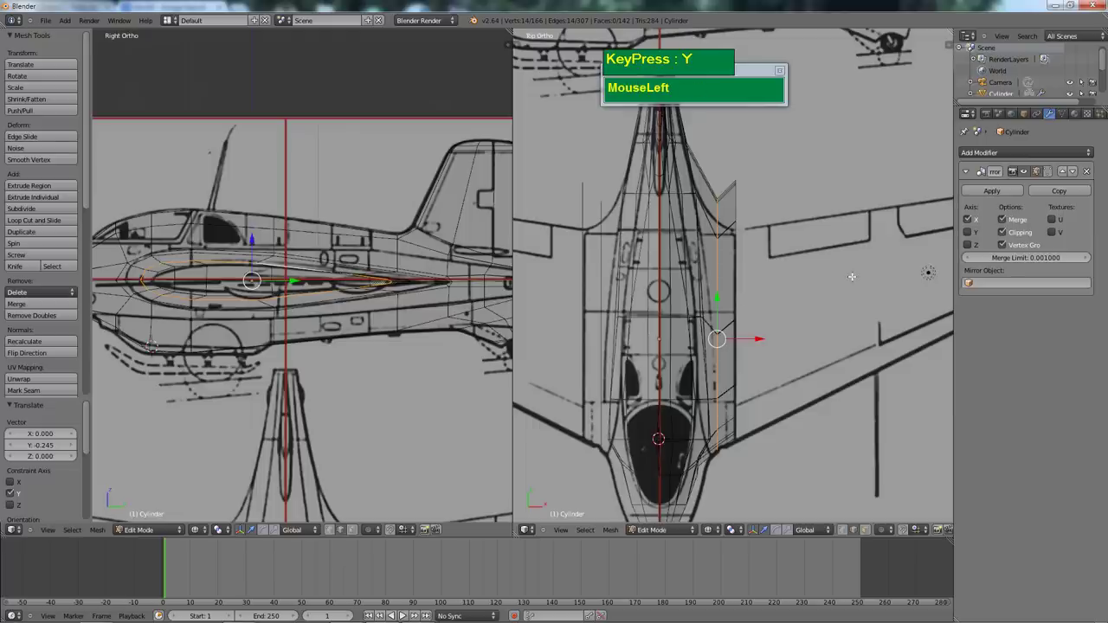
Scale the edge loop to 0.909 along Y and 0.785 along Z
key("s")
key("y")
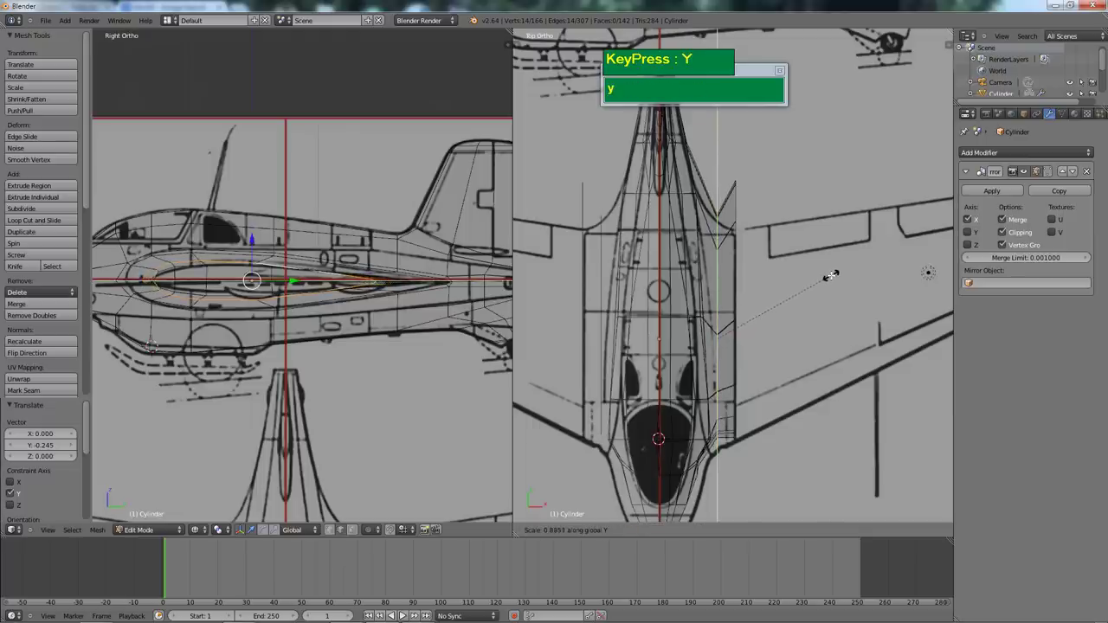
left_click(834, 275)
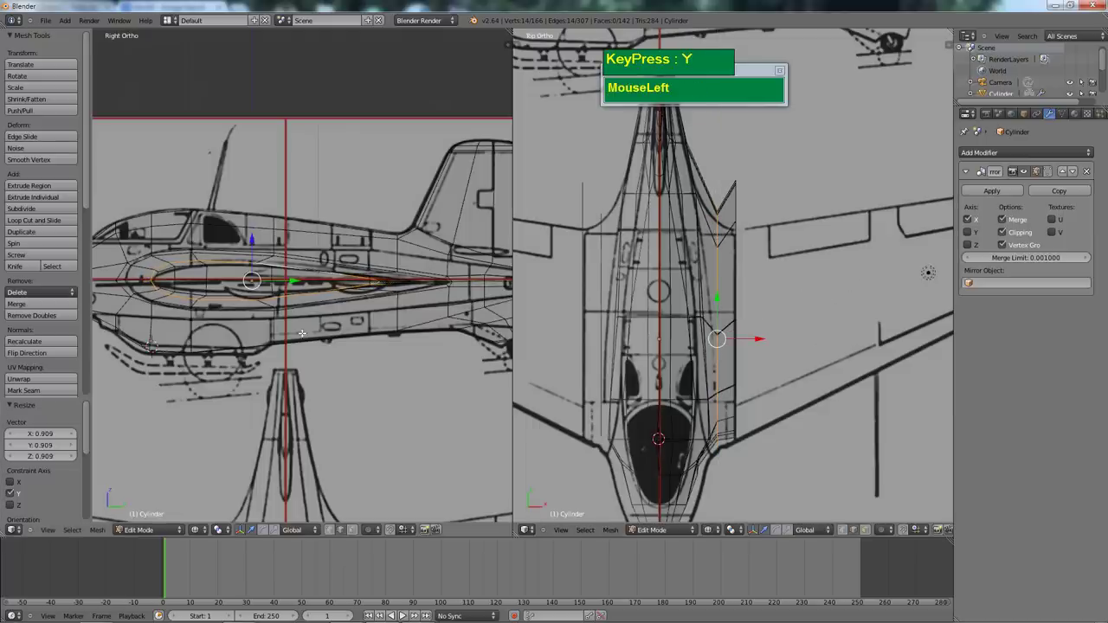
scroll(255, 286, "up", 1)
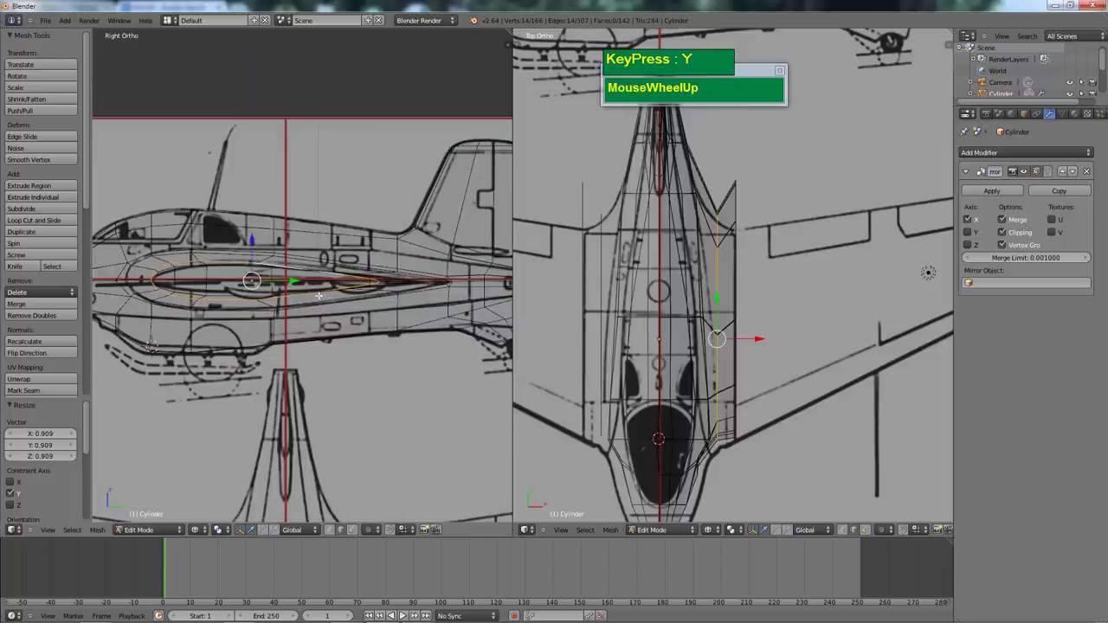
key("s")
key("z")
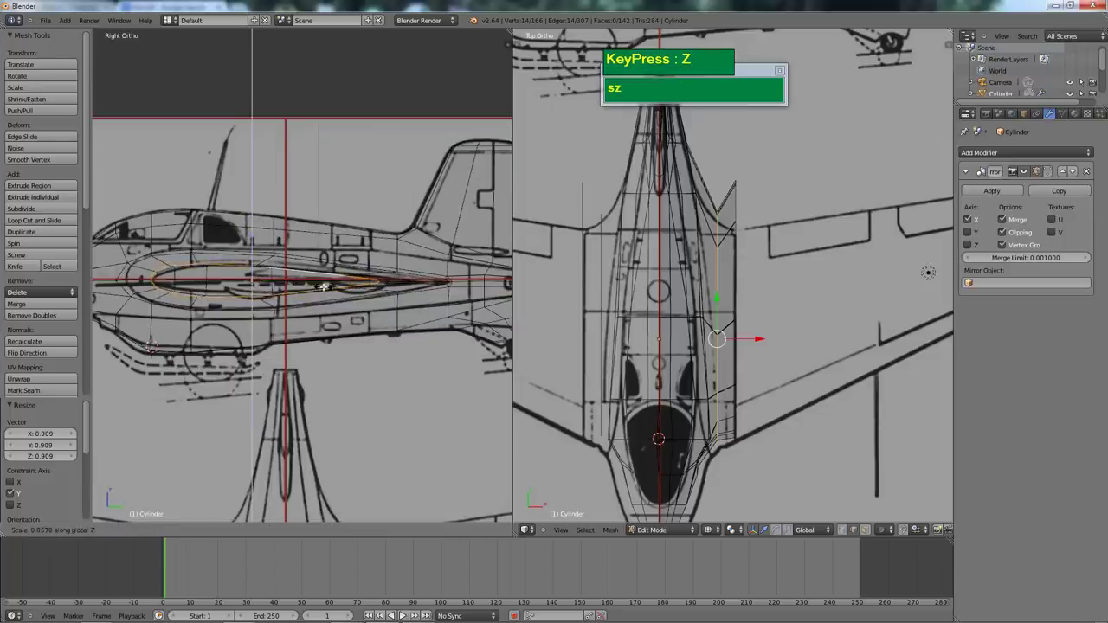
left_click(319, 285)
scroll(733, 277, "down", 2)
middle_click_drag(658, 260, 630, 267)
In Front view and Face mode, box-select the wing-root faces on the fuselage side
key("KP_1")
key("Tab")
left_click(652, 250)
scroll(693, 251, "up", 3)
scroll(780, 256, "up", 2, "shift")
key("a")
key("a")
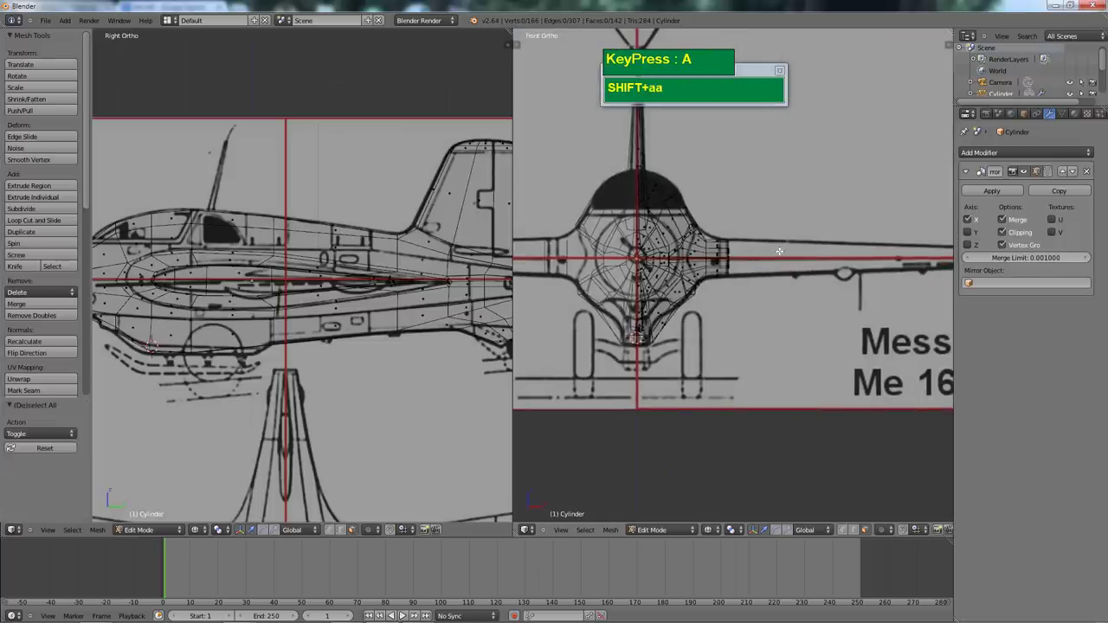
key("b")
left_click_drag(725, 222, 744, 266)
scroll(751, 272, "down", 1)
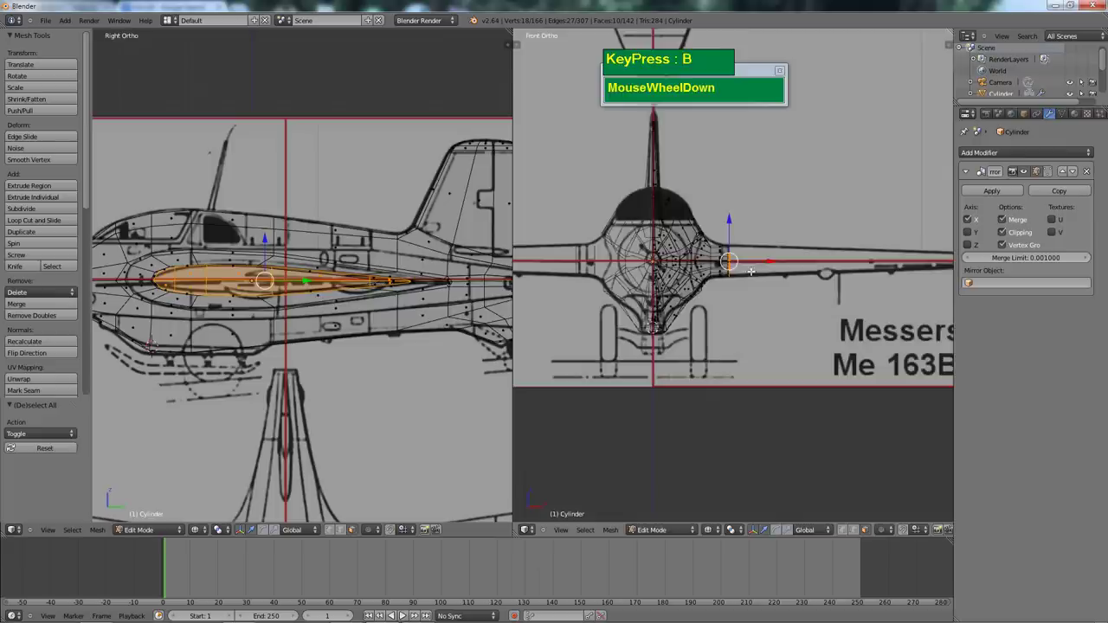
In Top view, scale the wing-root faces to 0.756 along Y and slide them lengthwise
key("KP_7")
middle_click_drag(770, 226, 795, 275, "shift")
key("s")
key("y")
left_click(725, 263)
left_click_drag(725, 263, 722, 276)
left_click_drag(722, 275, 722, 276)
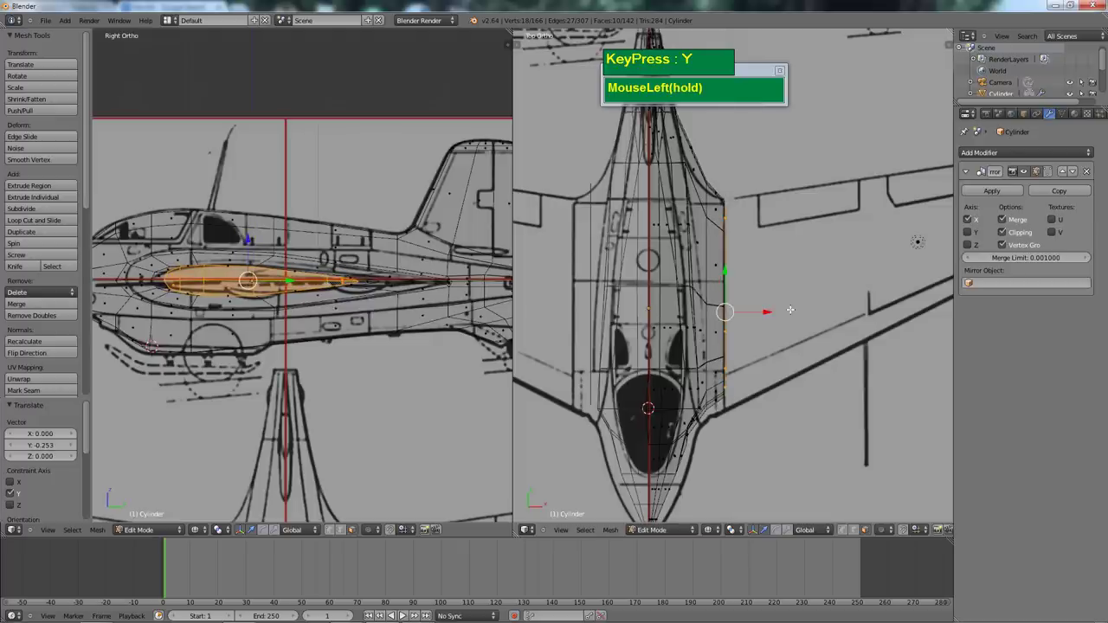
Rescale the faces to 1.054 along Y and shift them -0.114 along Y
key("s")
key("y")
left_click(793, 308)
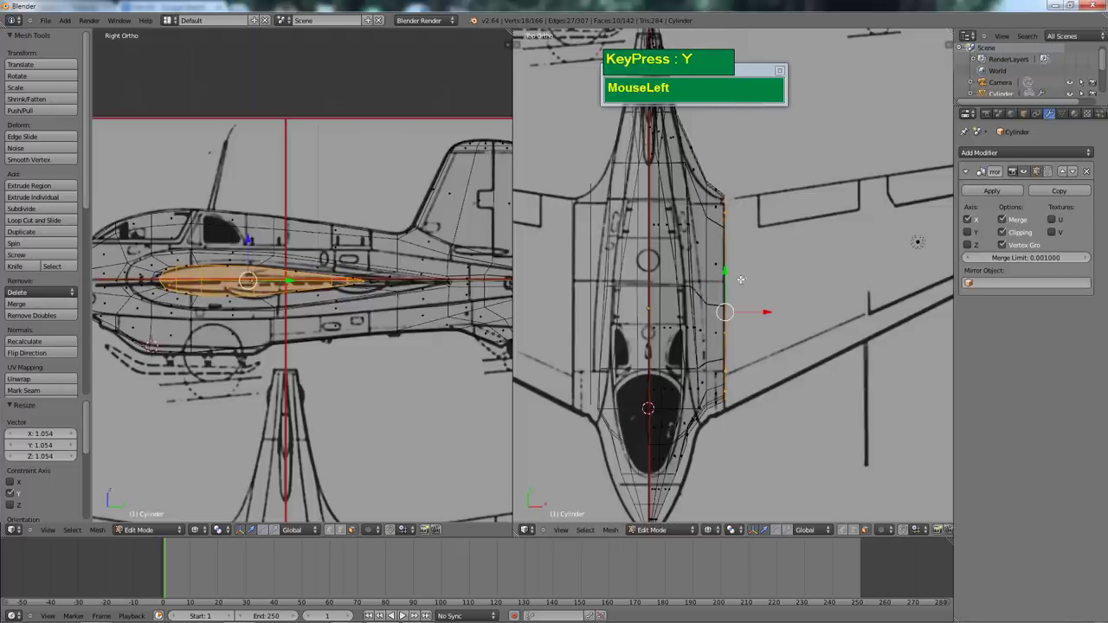
key("g")
key("y")
left_click(725, 275)
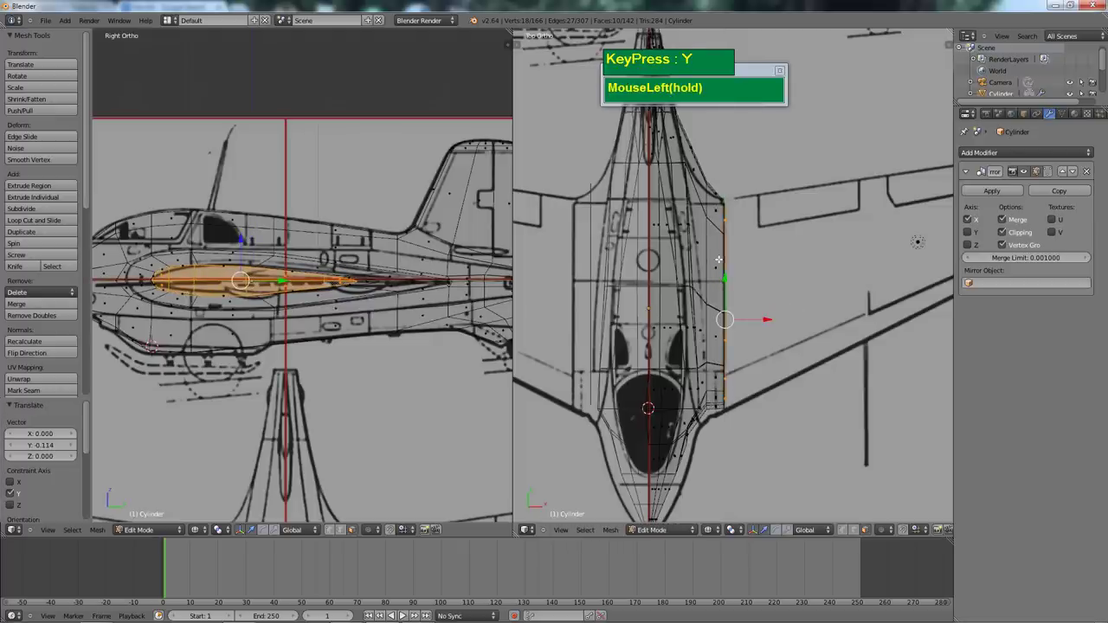
In Edge mode, move the wing-root edge loop -0.105 along Y
key("ctrl+Tab")
left_click(702, 244)
right_click(705, 235, "alt")
left_click_drag(707, 266, 709, 271)
scroll(733, 255, "down", 2)
middle_click_drag(733, 255, 730, 321, "shift")
scroll(757, 304, "up", 3, "shift")
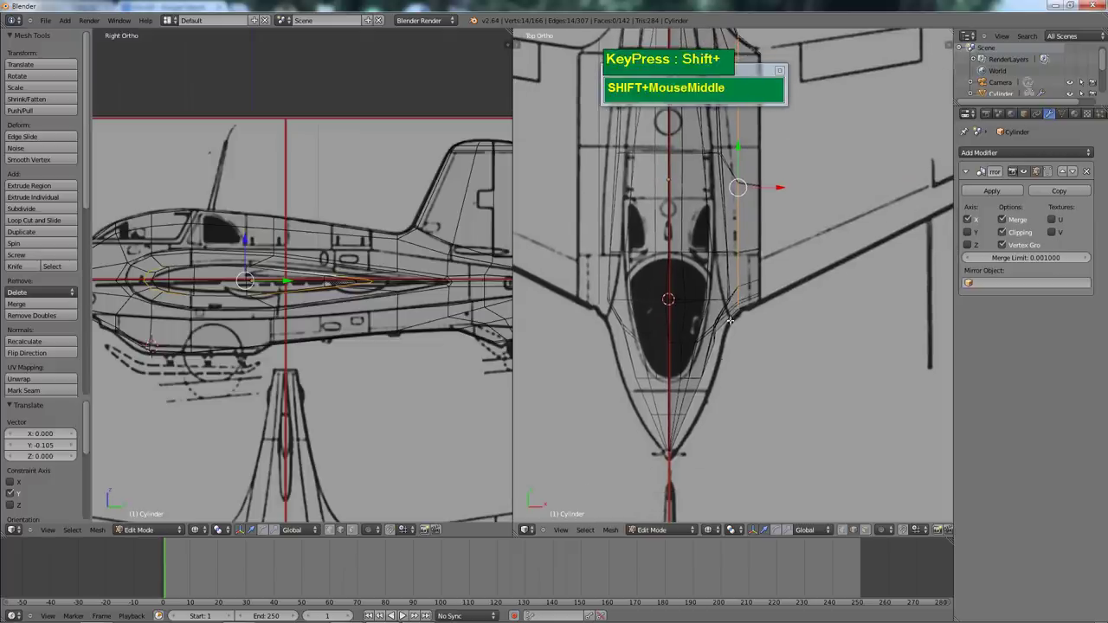
Switch to Vertex mode and select a vertex near the nose
key("ctrl+Tab")
left_click(728, 380)
right_click(711, 386)
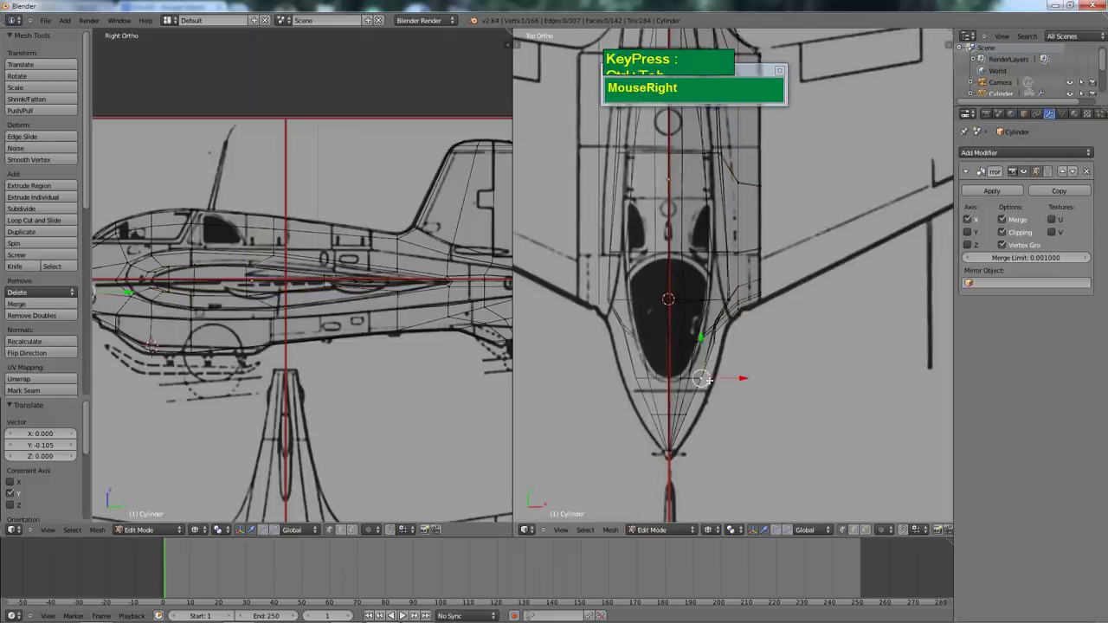
scroll(747, 382, "down", 1)
middle_click_drag(746, 382, 755, 336, "shift")
scroll(754, 337, "up", 1)
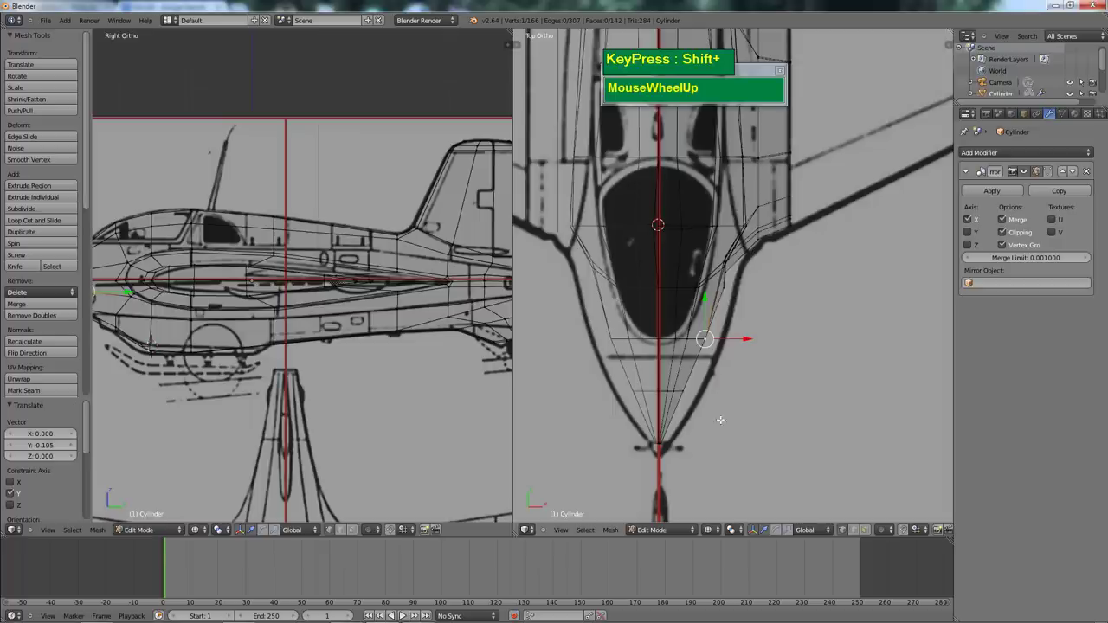
Turn on connected proportional editing with a spherical falloff
left_click(887, 535)
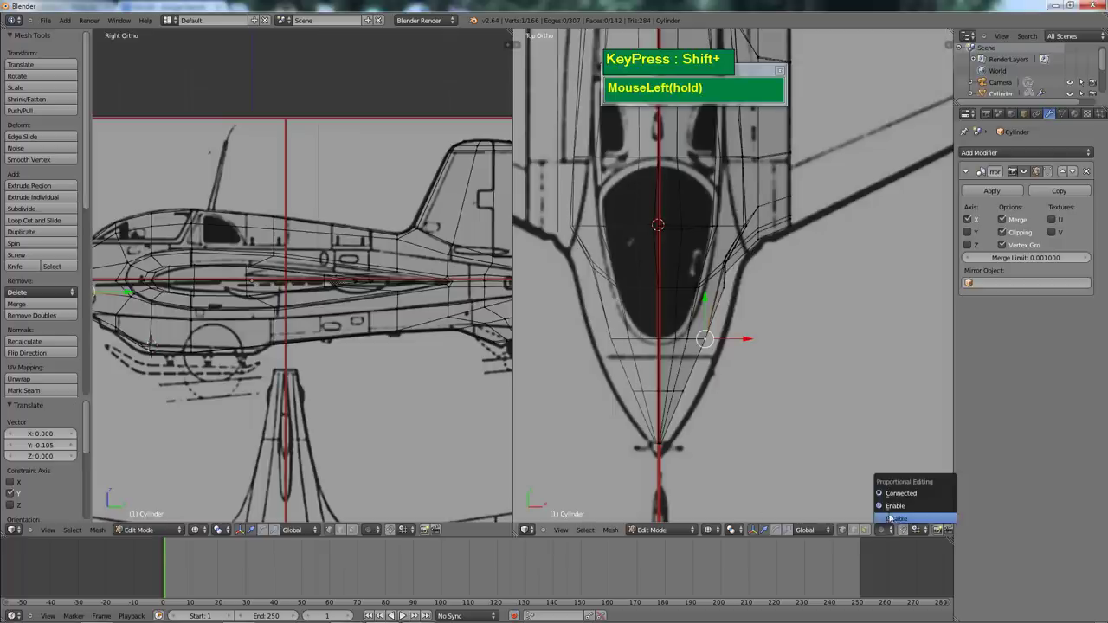
left_click(897, 494)
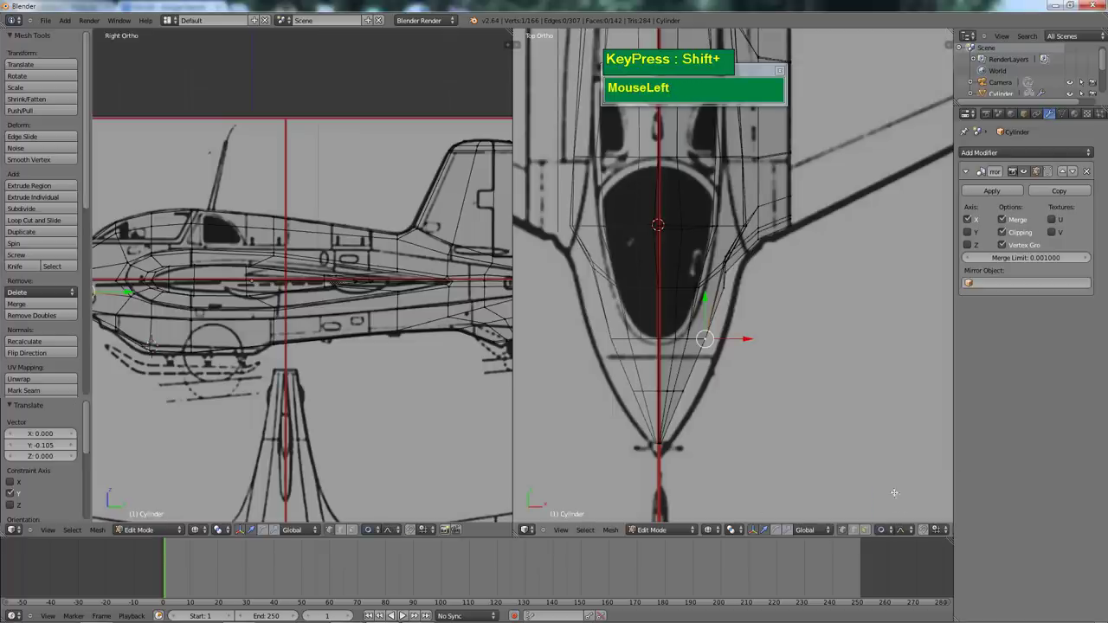
left_click(907, 528)
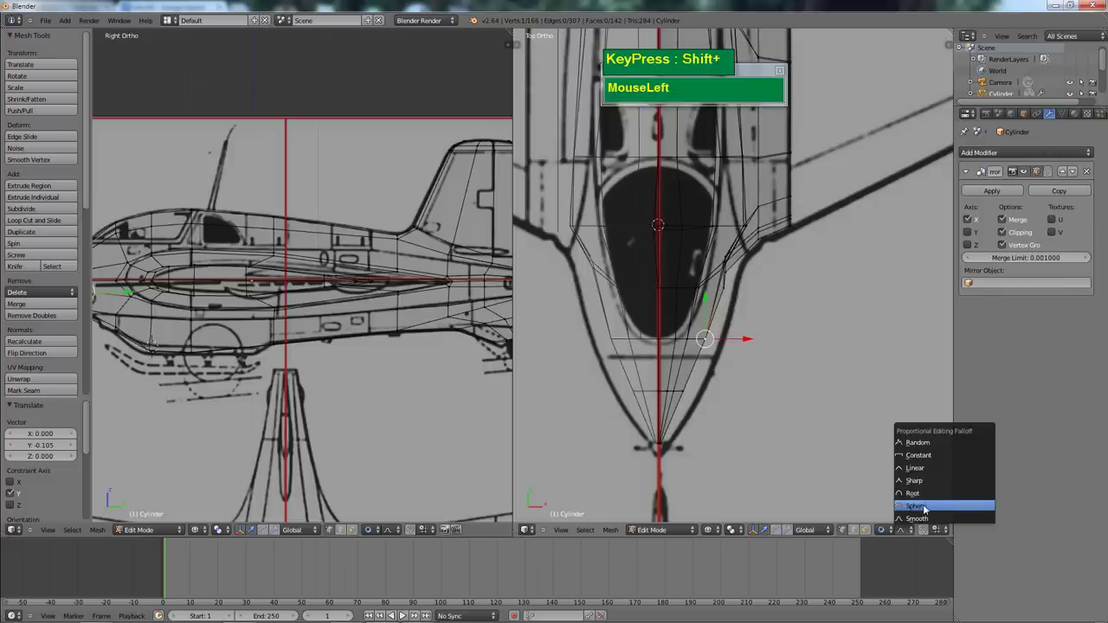
left_click(923, 506)
Select nose vertices and reshape the nose with a proportional move
right_click(716, 341, "shift")
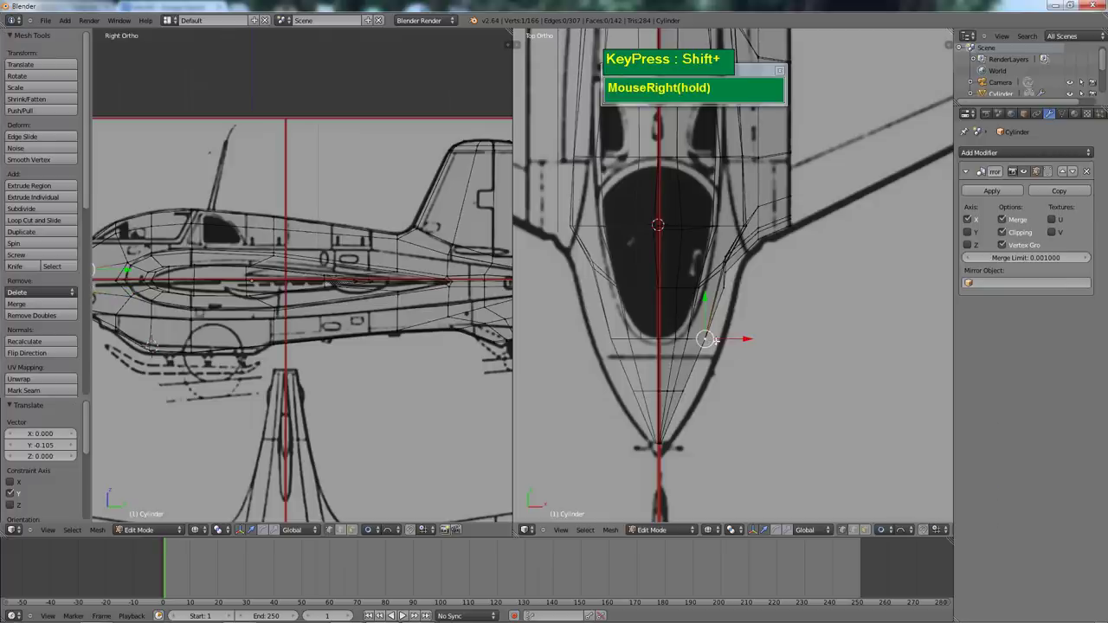
scroll(260, 303, "down", 2)
scroll(260, 303, "up", 5)
right_click(258, 305)
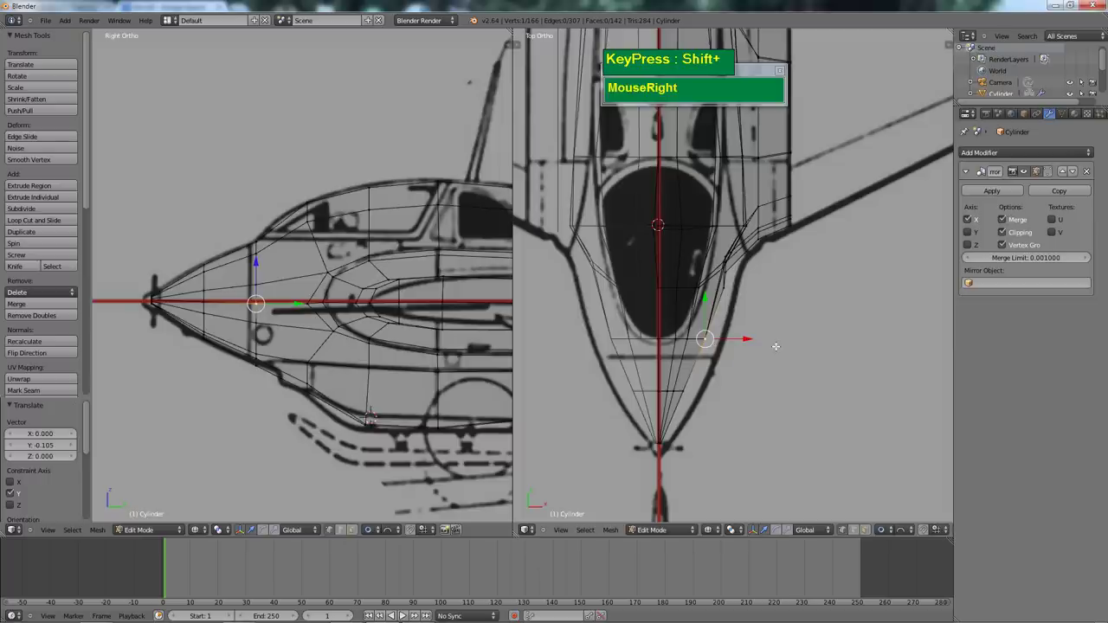
key("g")
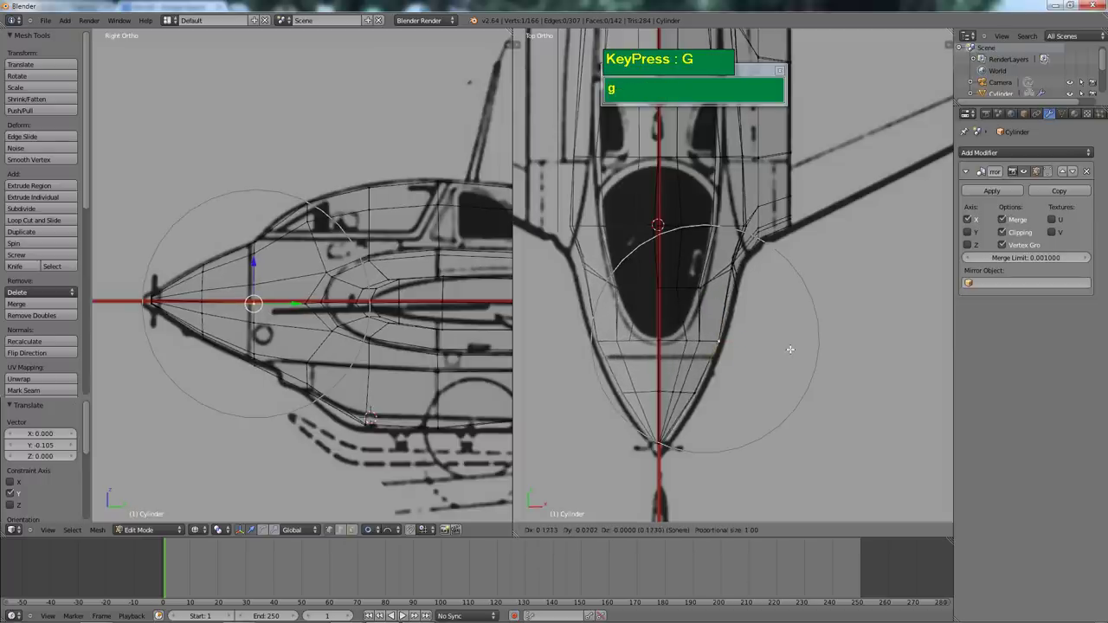
scroll(790, 349, "down", 4)
scroll(791, 349, "down", 3)
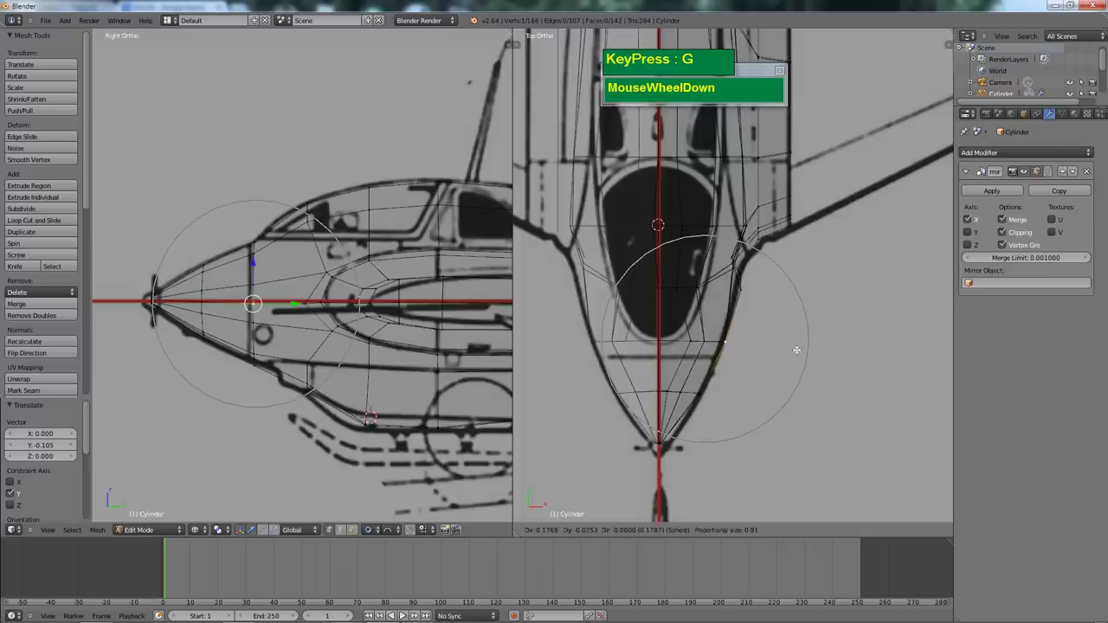
scroll(792, 350, "down", 2)
scroll(784, 351, "up", 4)
scroll(781, 352, "down", 4)
scroll(783, 355, "up", 1)
scroll(784, 357, "down", 4)
scroll(783, 355, "up", 1)
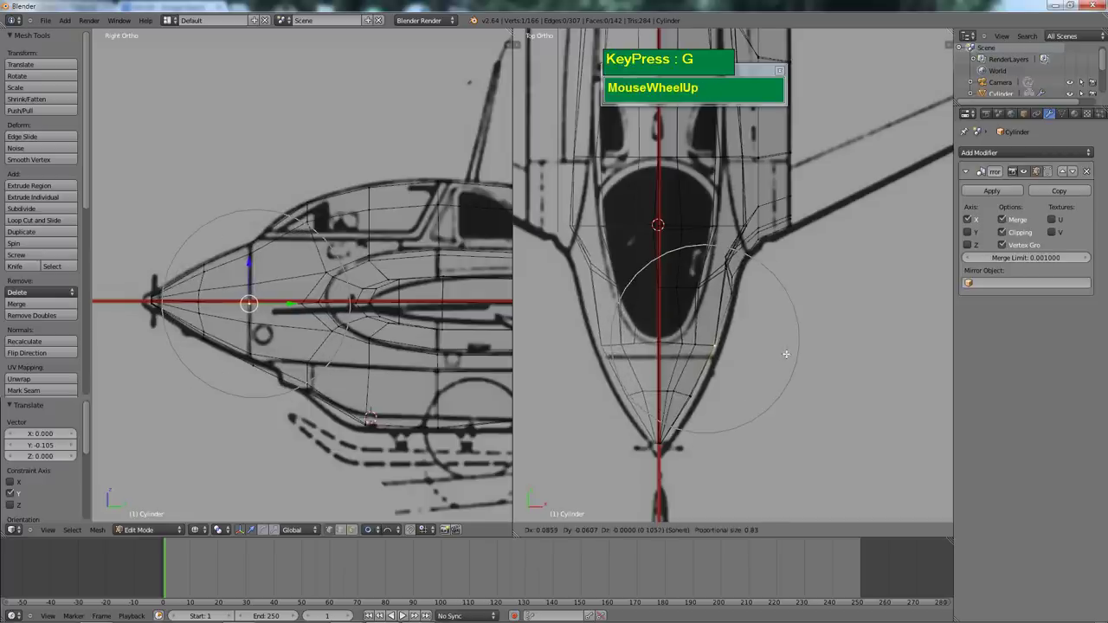
left_click(787, 358)
Nudge another nose vertex onto the blueprint outline in Top view with proportional falloff
middle_click_drag(787, 357, 676, 321, "shift")
scroll(677, 322, "up", 2, "shift")
right_click(742, 277, "shift")
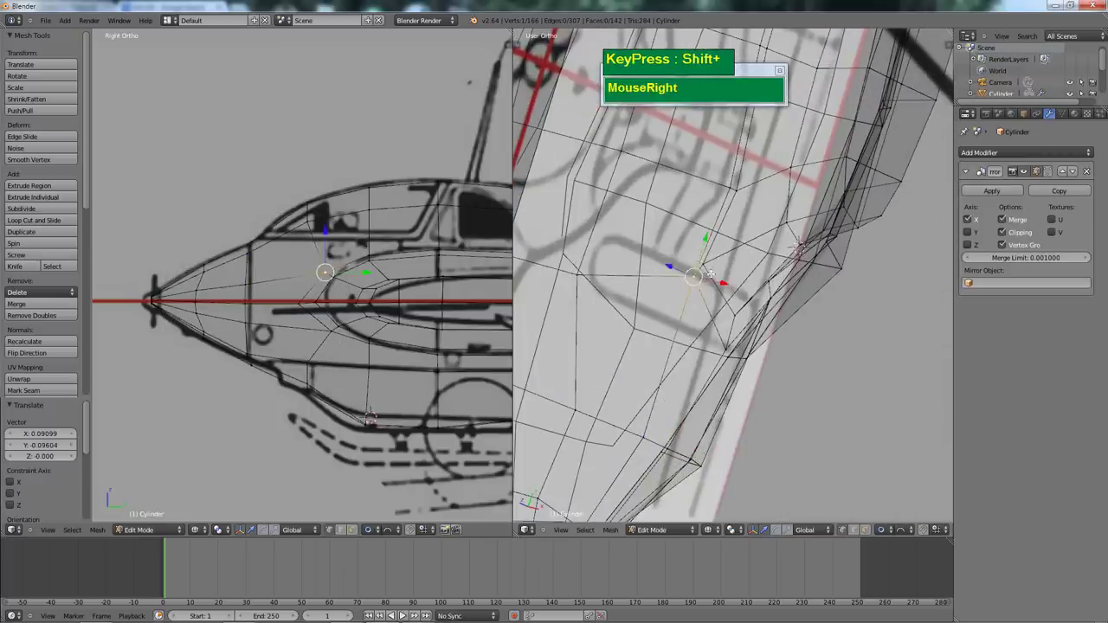
middle_click_drag(734, 272, 747, 305, "shift")
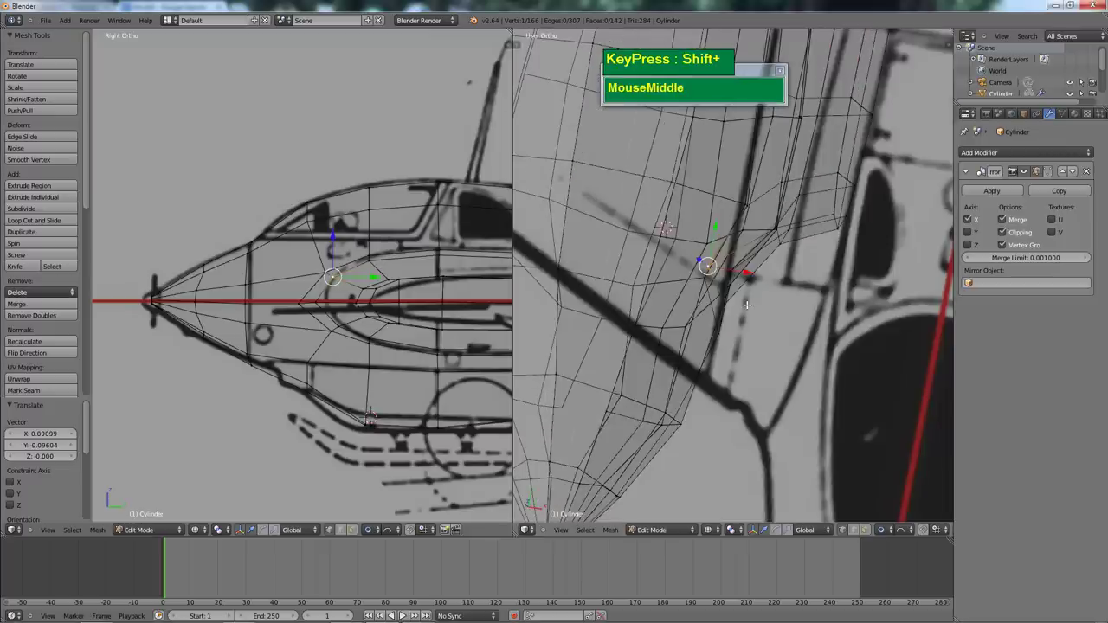
key("KP_4")
key("KP_7")
scroll(702, 284, "down", 2)
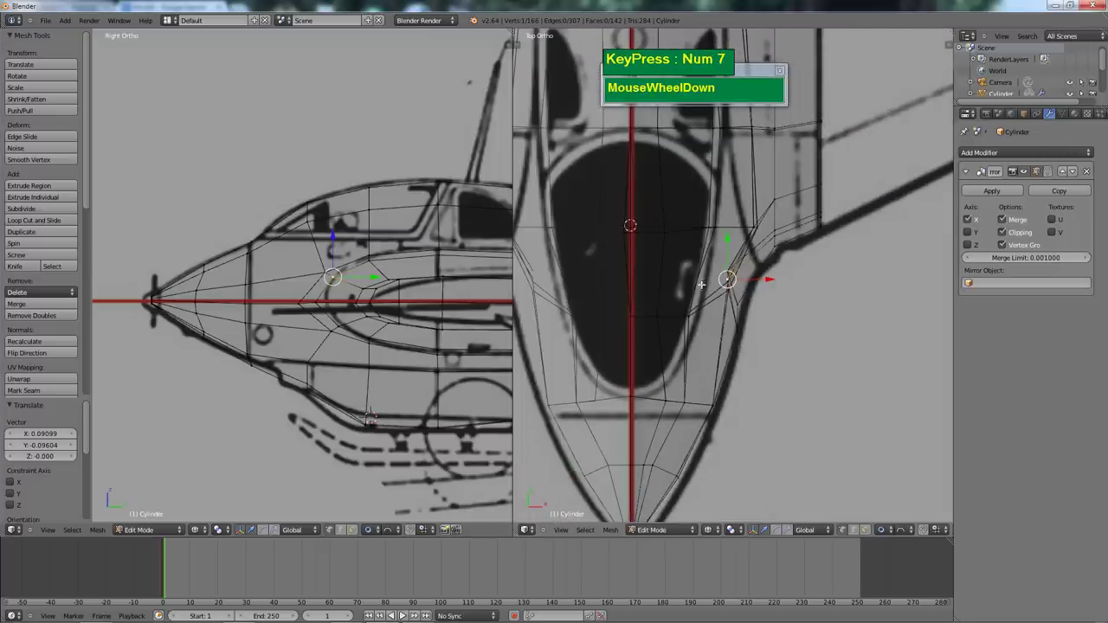
scroll(793, 283, "up", 3)
key("g")
scroll(787, 285, "down", 4)
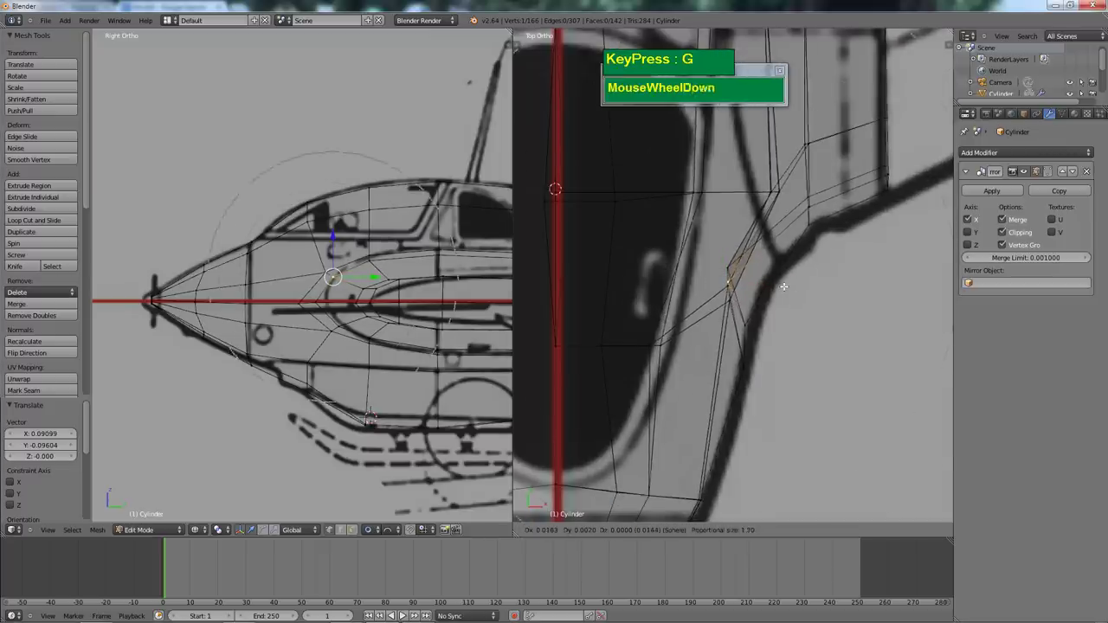
scroll(784, 286, "up", 10)
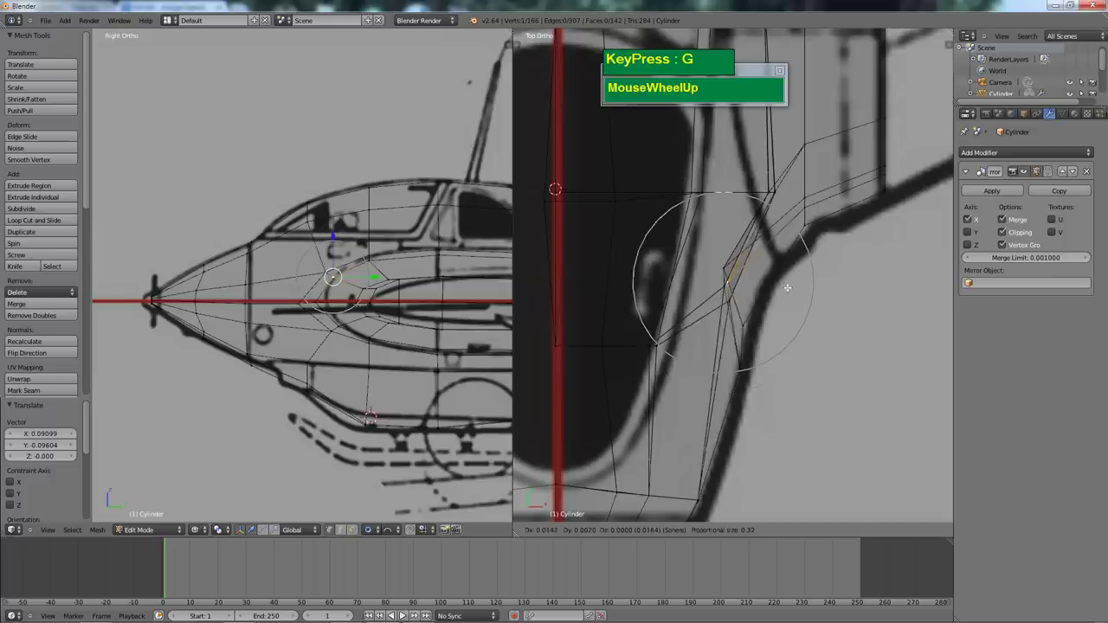
left_click(804, 290)
Move a wing-root vertex 0.09954 along X and -0.02844 along Y onto the outline
right_click(726, 268)
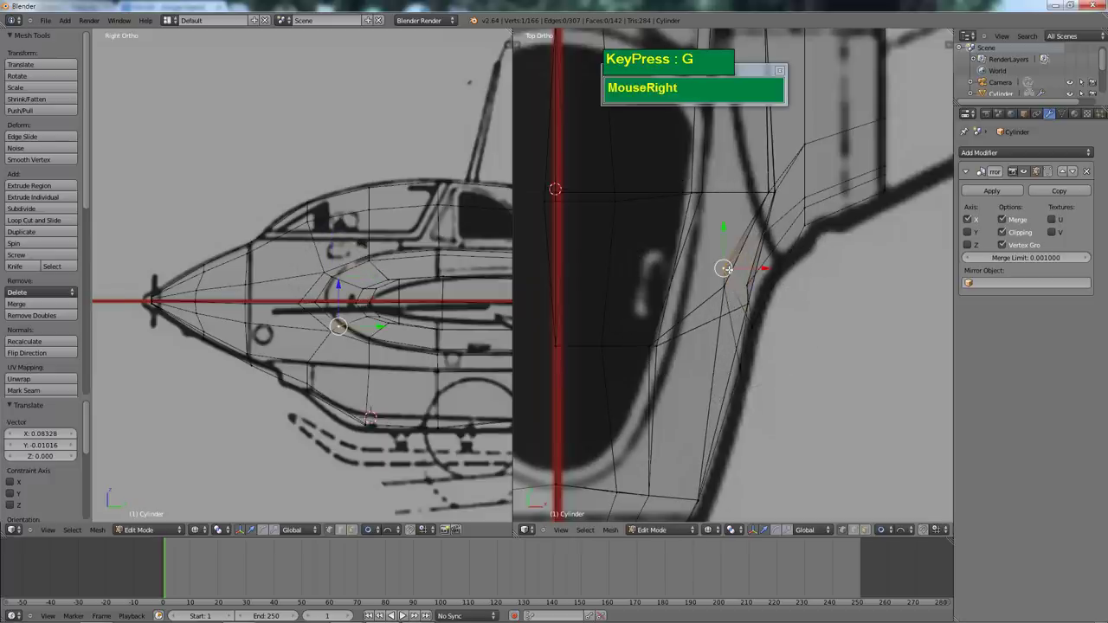
key("g")
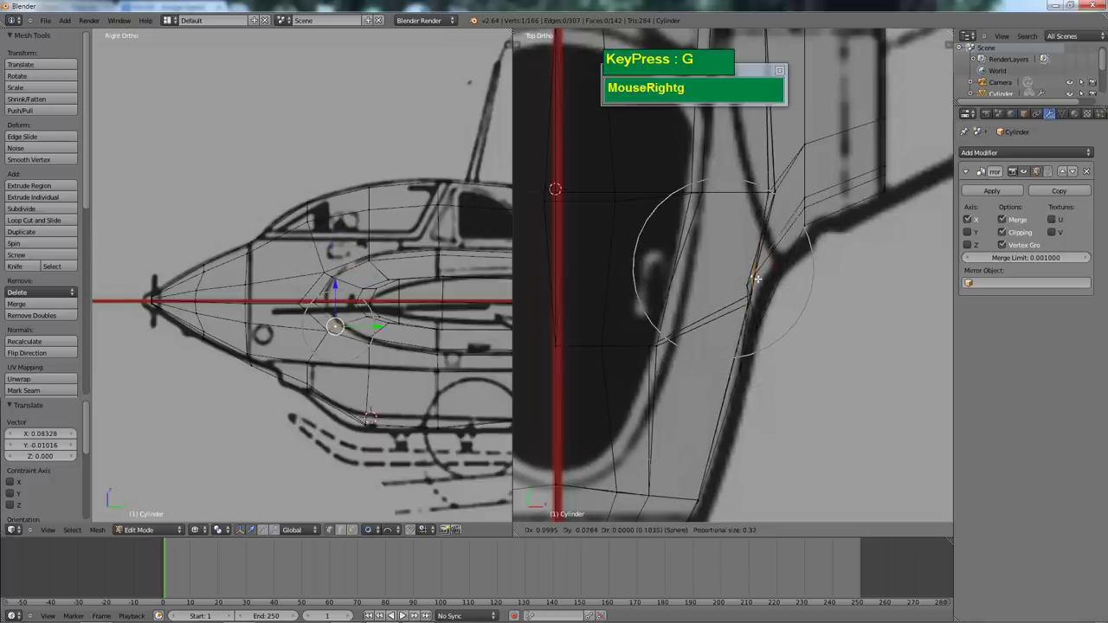
left_click(757, 278)
scroll(744, 276, "down", 5)
middle_click_drag(719, 349, 730, 416, "shift")
scroll(729, 415, "up", 4)
middle_click_drag(729, 279, 702, 251, "shift")
scroll(663, 269, "down", 3)
scroll(303, 285, "down", 2)
Orbit the right view to a 3D angle and show the fuselage in solid shading
mouse_move(607, 286)
middle_mouse_down()
mouse_move(647, 273)
mouse_move(684, 286)
middle_mouse_up()
key("z")
middle_click_drag(710, 390, 706, 316, "shift")
scroll(772, 356, "up", 2)
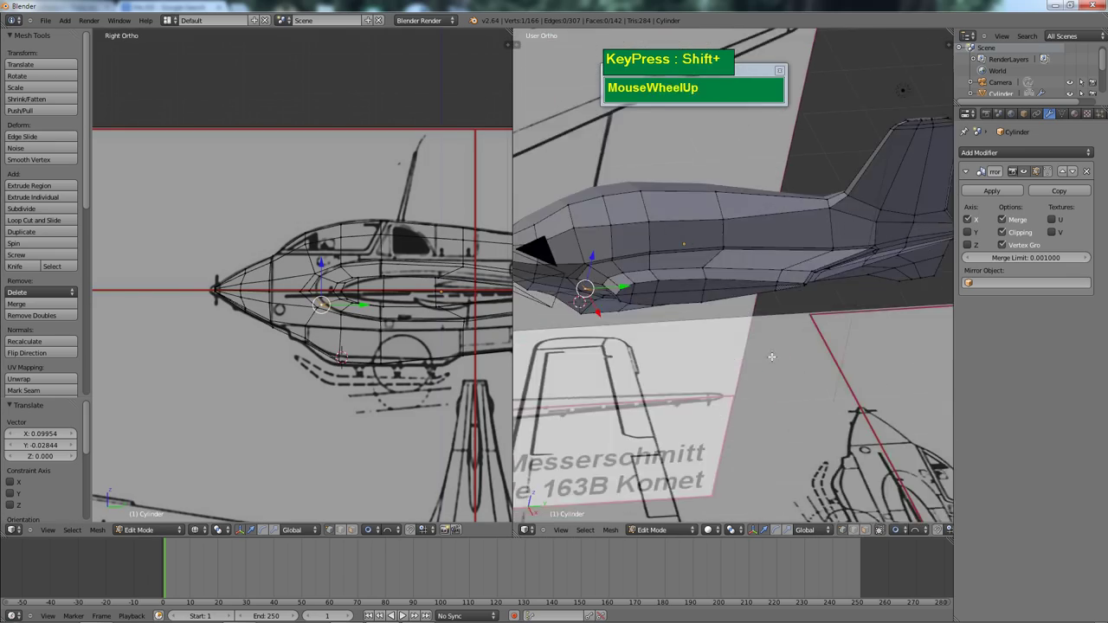
middle_click_drag(773, 357, 750, 312, "shift")
In Face mode, select ten faces along the fuselage side from wing root toward the tail
key("ctrl+Tab")
left_click(750, 327)
scroll(656, 307, "up", 3)
right_click(591, 277)
right_click(578, 290, "shift")
right_click(595, 299, "shift")
right_click(613, 284, "shift")
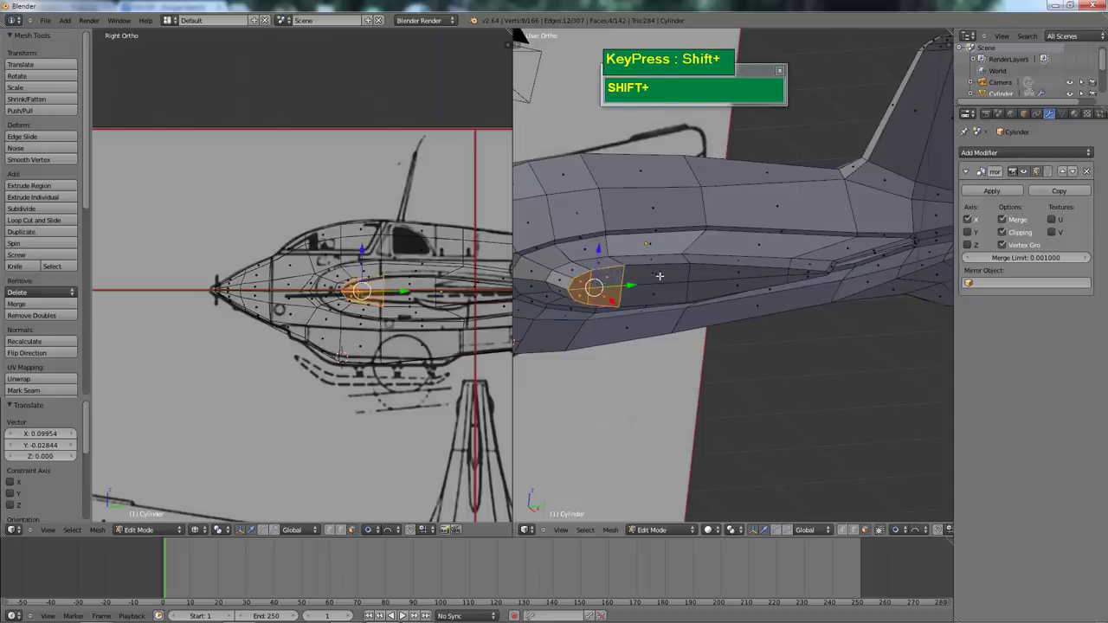
right_click(660, 275, "shift")
right_click(657, 294, "shift")
right_click(719, 279, "shift")
right_click(762, 277, "shift")
right_click(801, 273, "shift")
right_click(808, 276, "shift")
Switch the right view to Top view centred on the blueprint
key("KP_7")
scroll(799, 286, "down", 2)
middle_click_drag(799, 287, 694, 296, "shift")
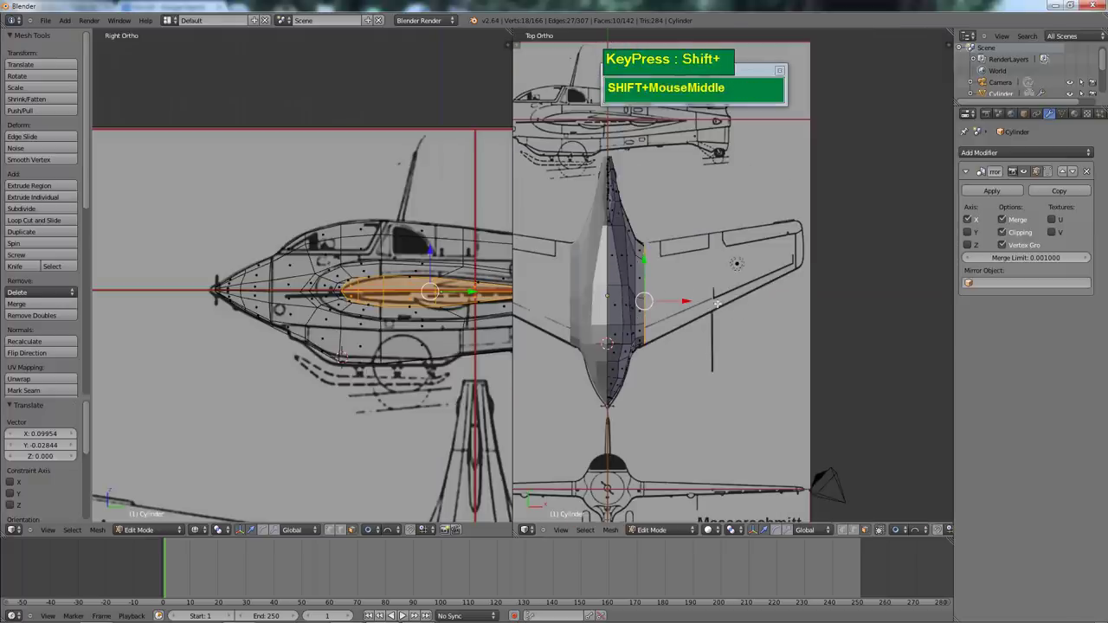
middle_click_drag(717, 303, 713, 347, "shift")
scroll(714, 346, "down", 3)
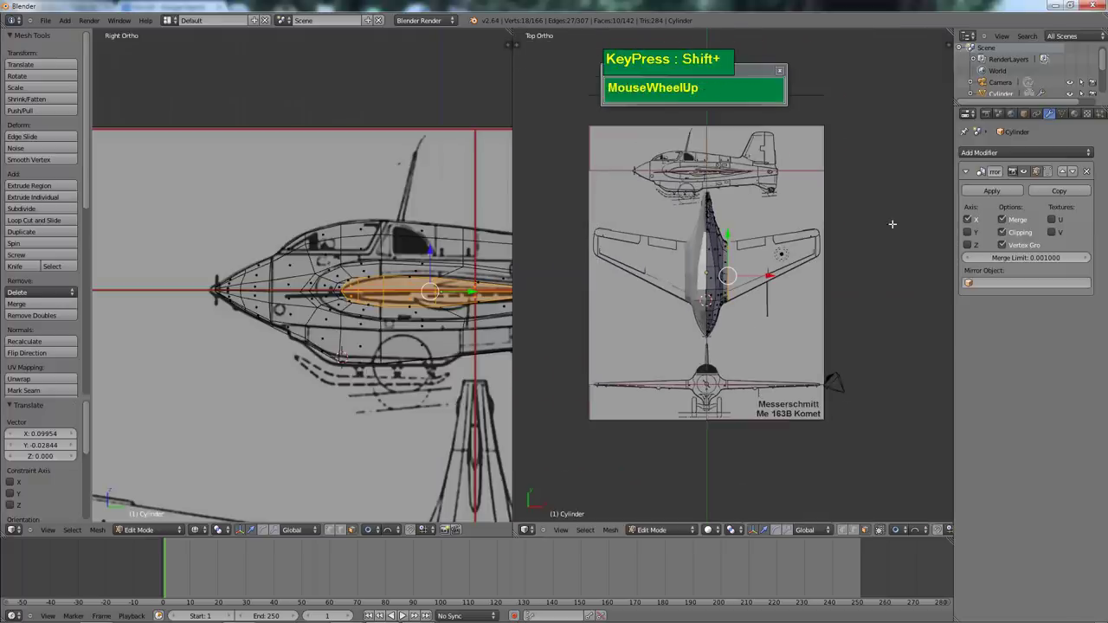
Split the right area and set the lower viewport to a Front view of the wing stub
left_click_drag(948, 32, 910, 260)
scroll(826, 382, "down", 1)
scroll(825, 382, "up", 1)
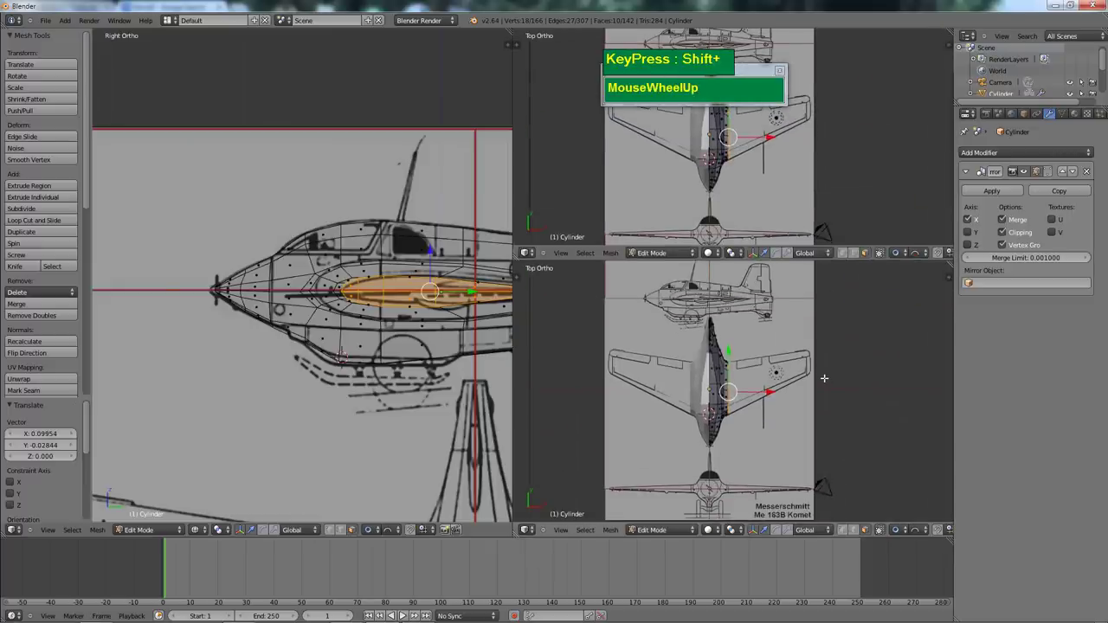
key("KP_1")
scroll(824, 378, "up", 4)
middle_click_drag(824, 379, 797, 354, "shift")
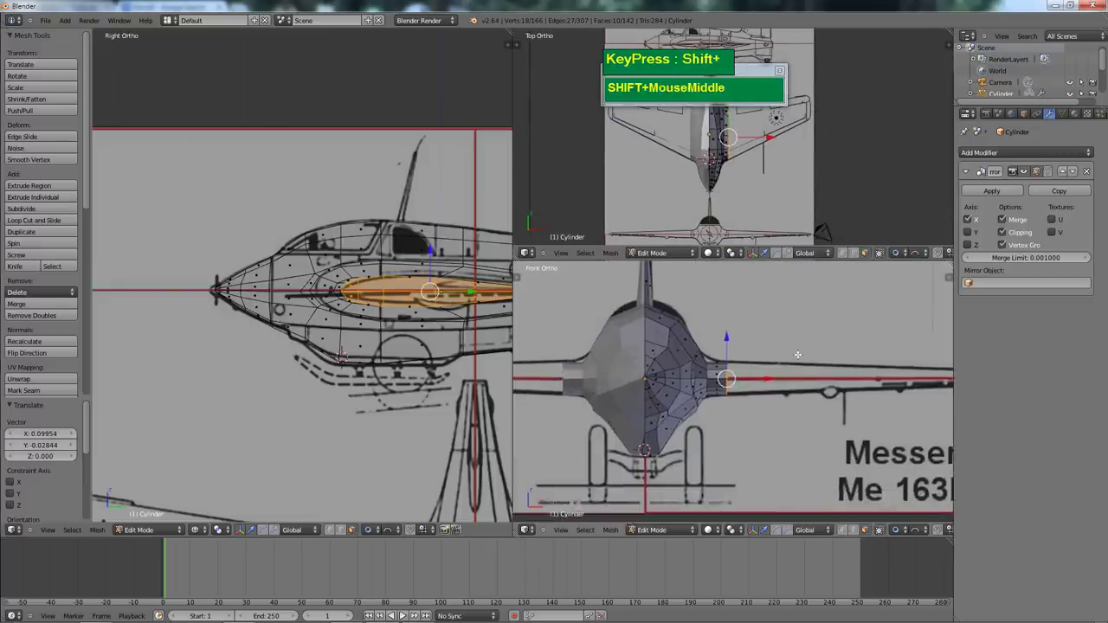
scroll(798, 354, "up", 5)
middle_click_drag(662, 298, 694, 309, "shift")
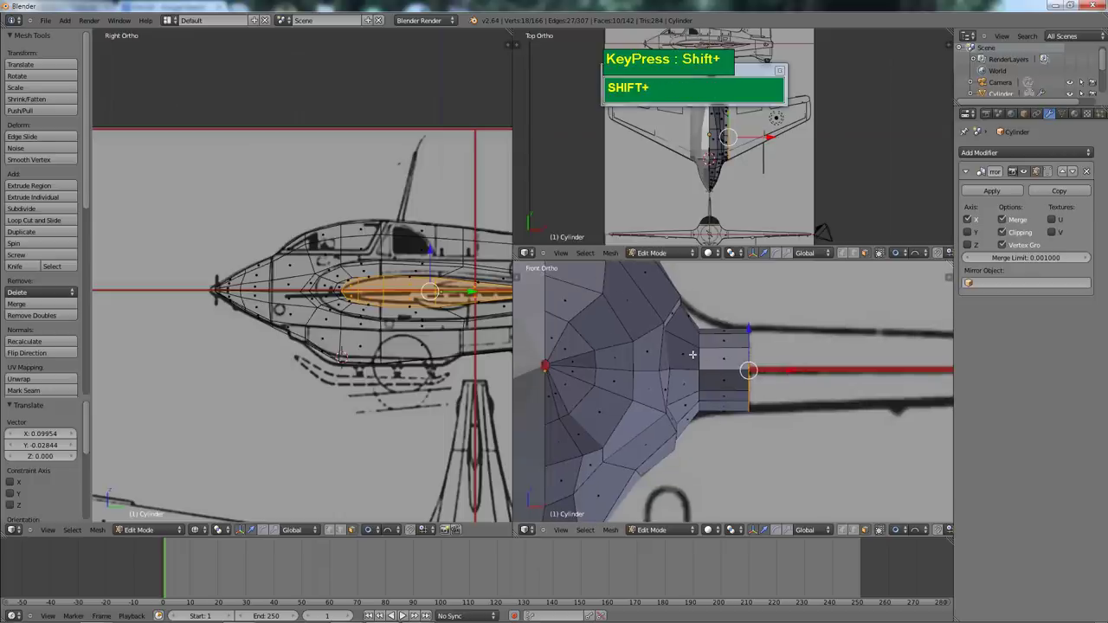
In edge mode, scale the wing stub's outer edge loop 1.299 along Z
key("ctrl+Tab")
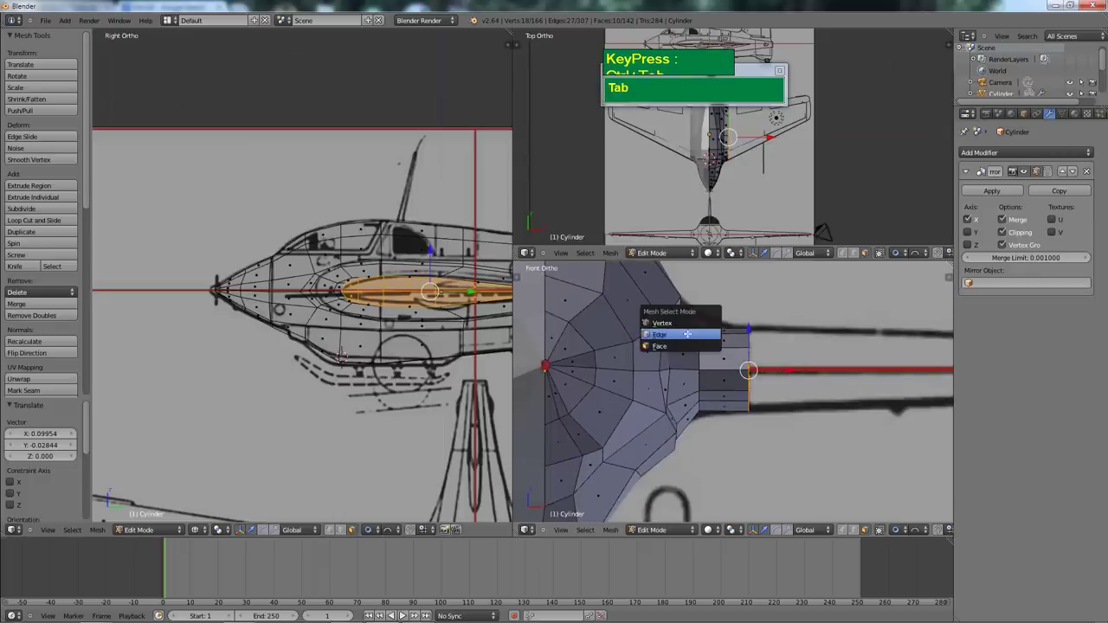
left_click(706, 332)
right_click(719, 343, "alt")
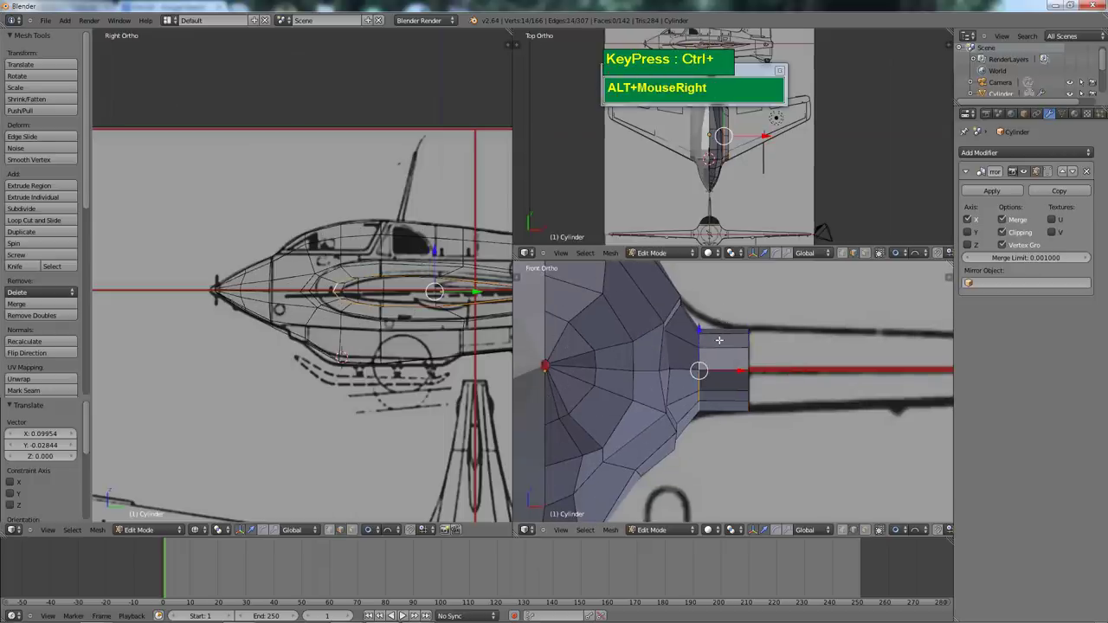
key("s")
key("z")
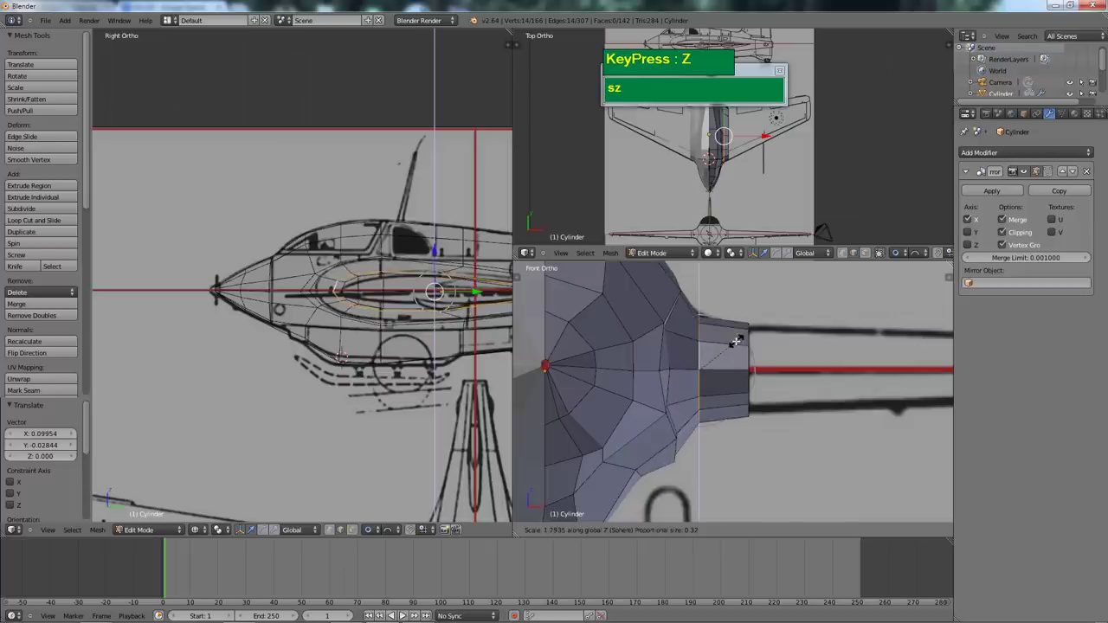
right_click(735, 343)
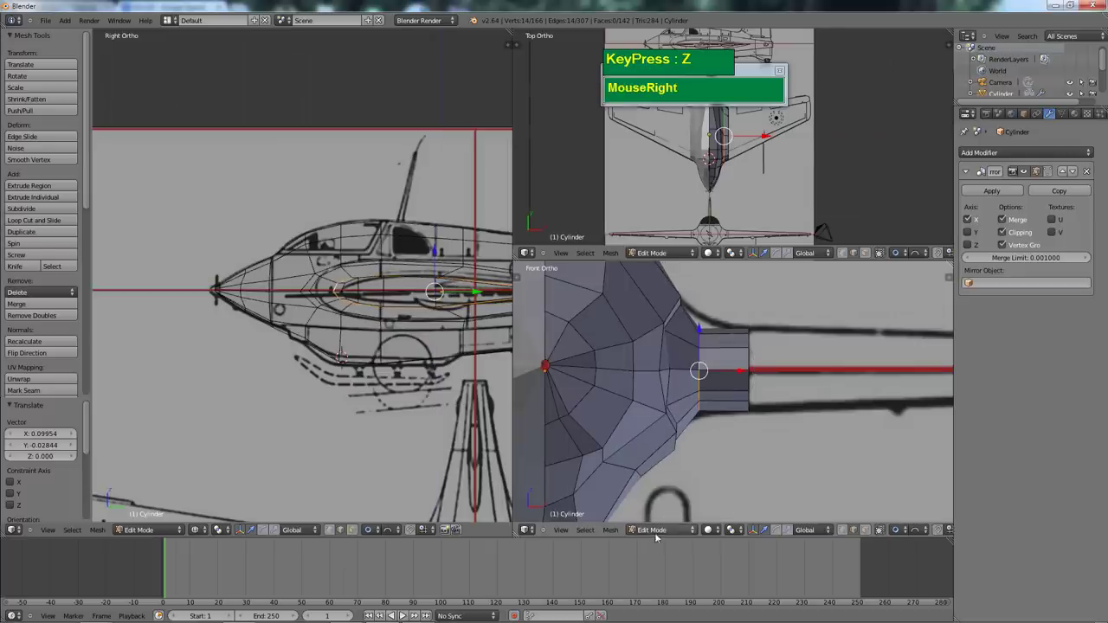
left_click(898, 533)
left_click(899, 517)
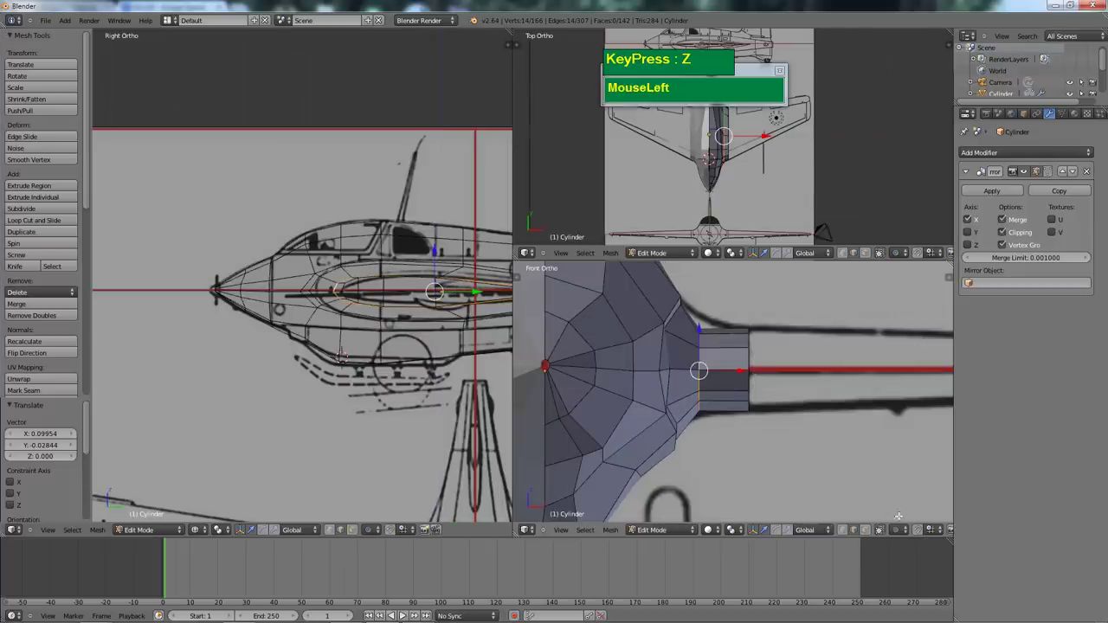
key("s")
key("z")
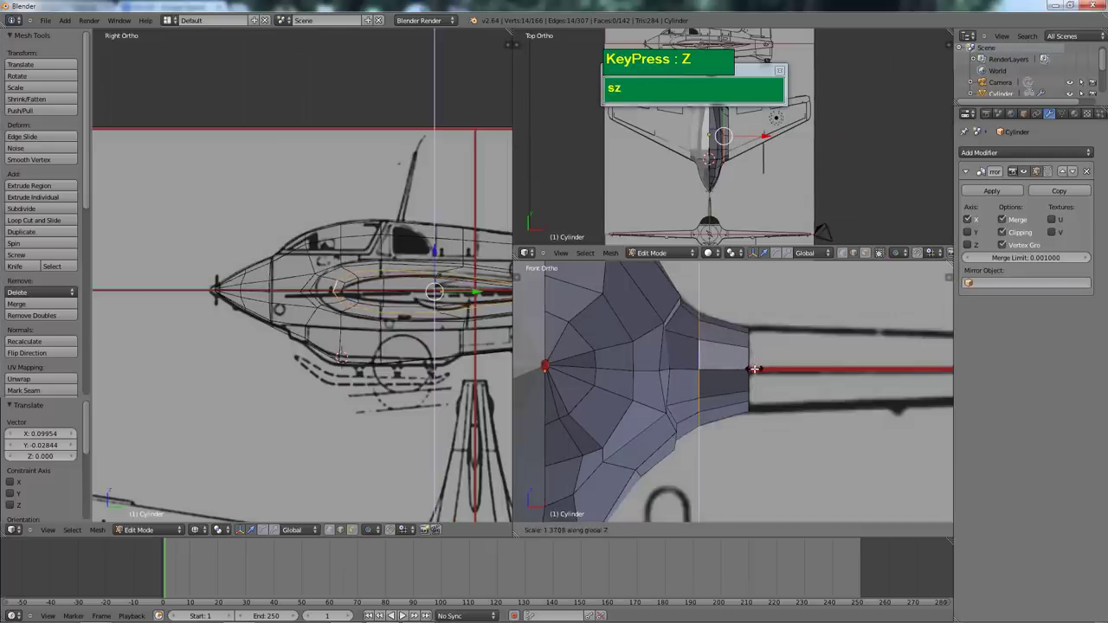
left_click(733, 362)
scroll(733, 362, "down", 1)
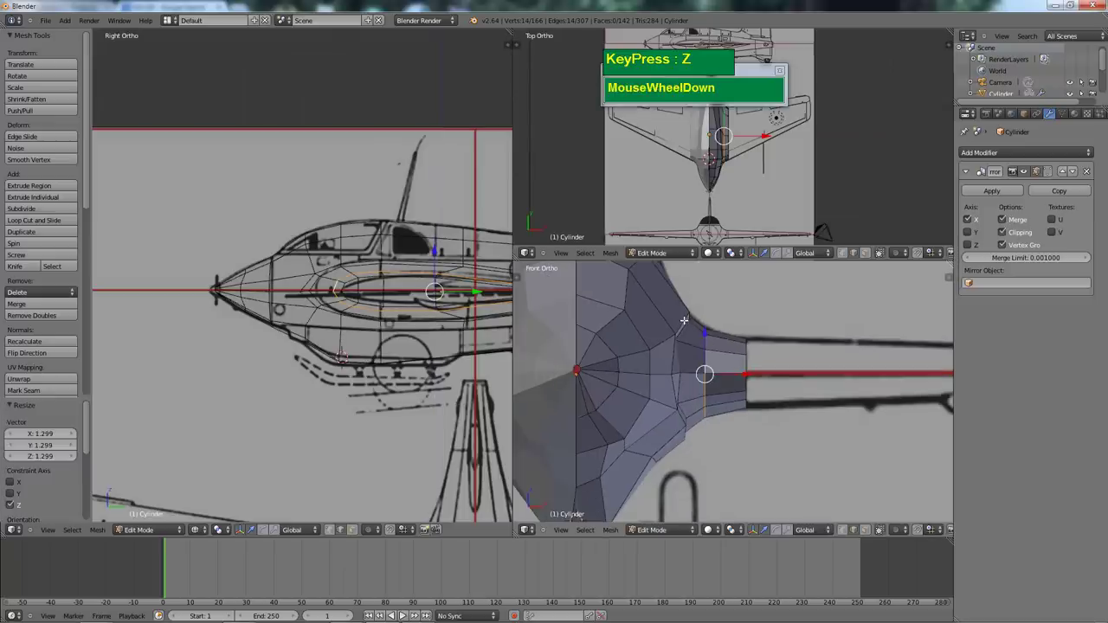
Select another edge loop near the wing root and slide it 0.03544 along X
right_click(684, 319, "alt")
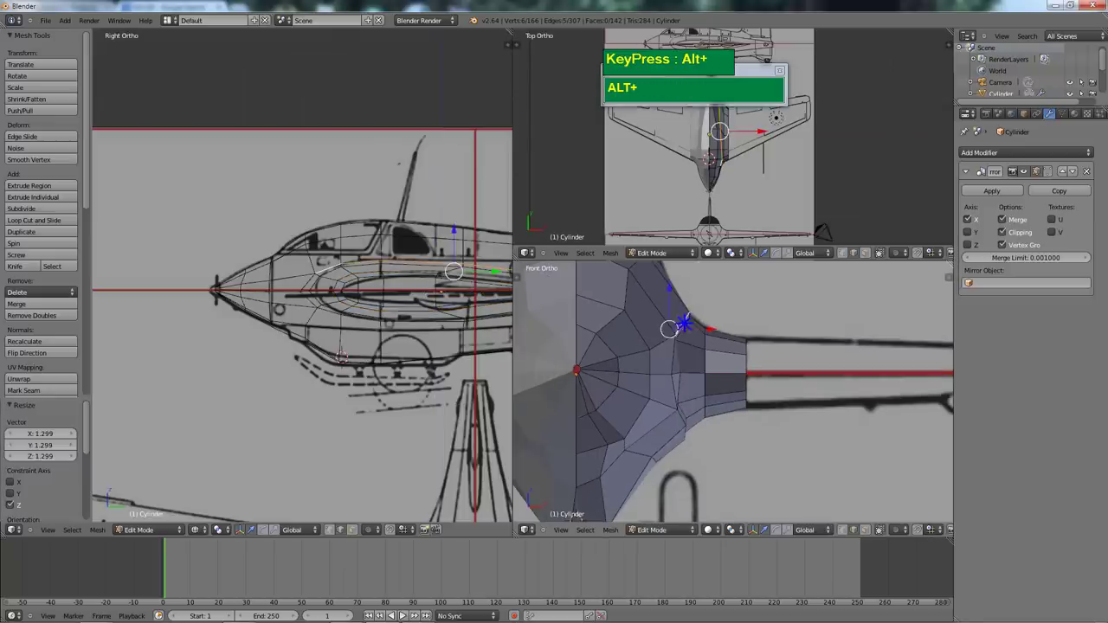
right_click(684, 322, "alt")
right_click(670, 359, "alt")
right_click(689, 324, "alt")
left_click_drag(708, 373, 711, 372, "ctrl")
scroll(710, 373, "down", 4)
mouse_move(711, 372)
middle_mouse_down("shift")
mouse_move(753, 381)
mouse_move(716, 385)
middle_mouse_up("shift")
Deselect all, switch the front view to wireframe, and box-select the wing-root faces
key("ctrl+Tab")
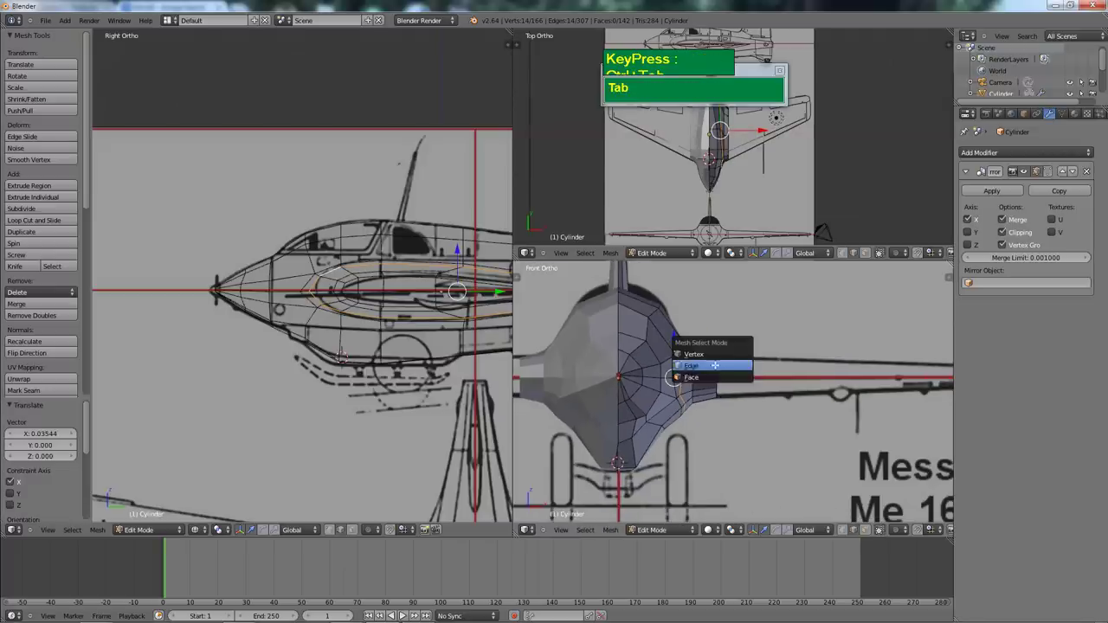
left_click(736, 367)
key("a")
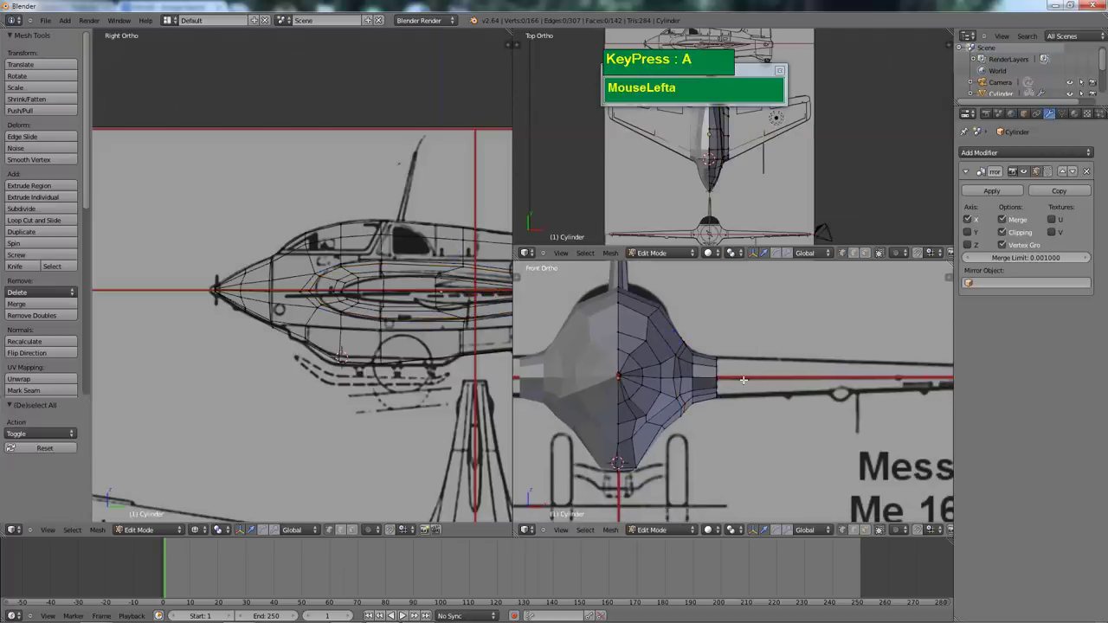
key("z")
key("ctrl+Tab")
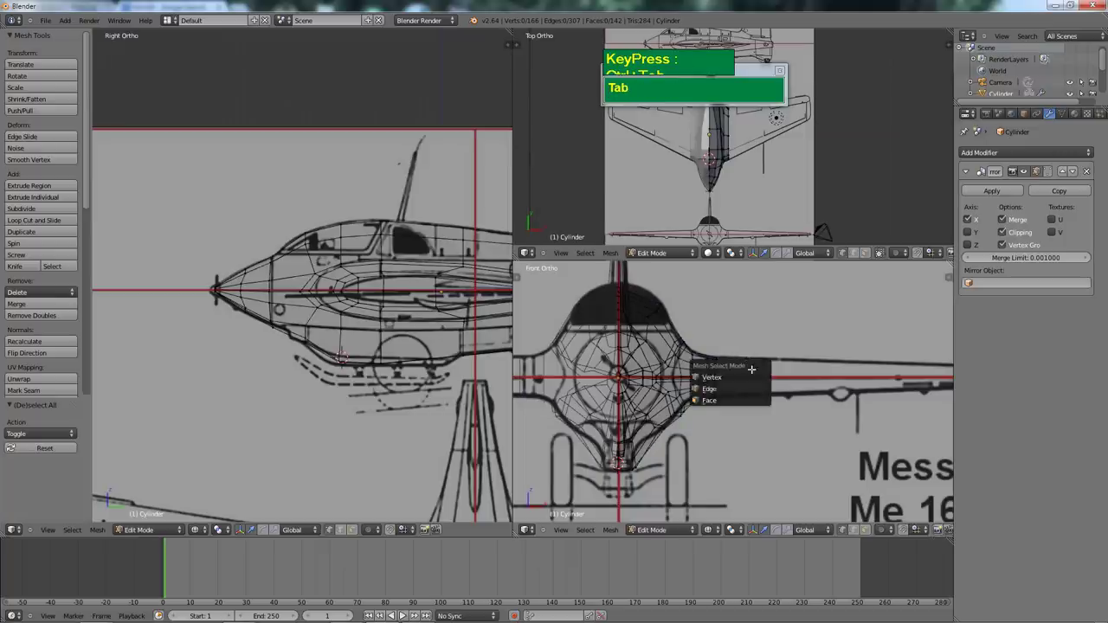
left_click(765, 389)
key("b")
left_click_drag(710, 343, 728, 400)
scroll(765, 387, "down", 4)
Widen the top and front views and extrude the wing root out toward the wingtip
middle_click_drag(765, 386, 724, 383, "shift")
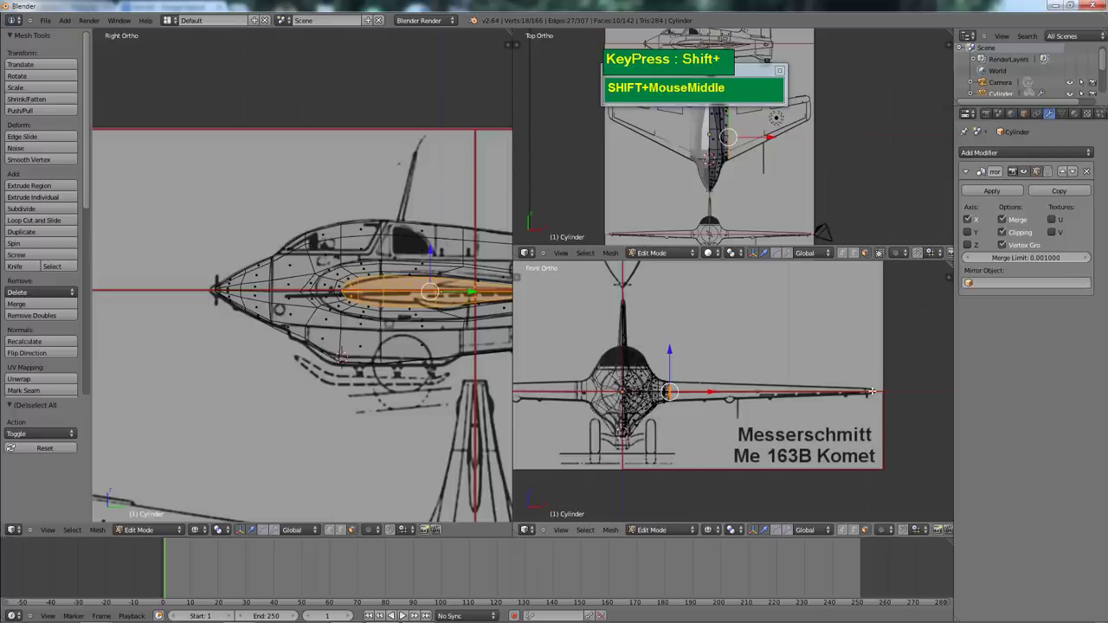
scroll(766, 205, "up", 2)
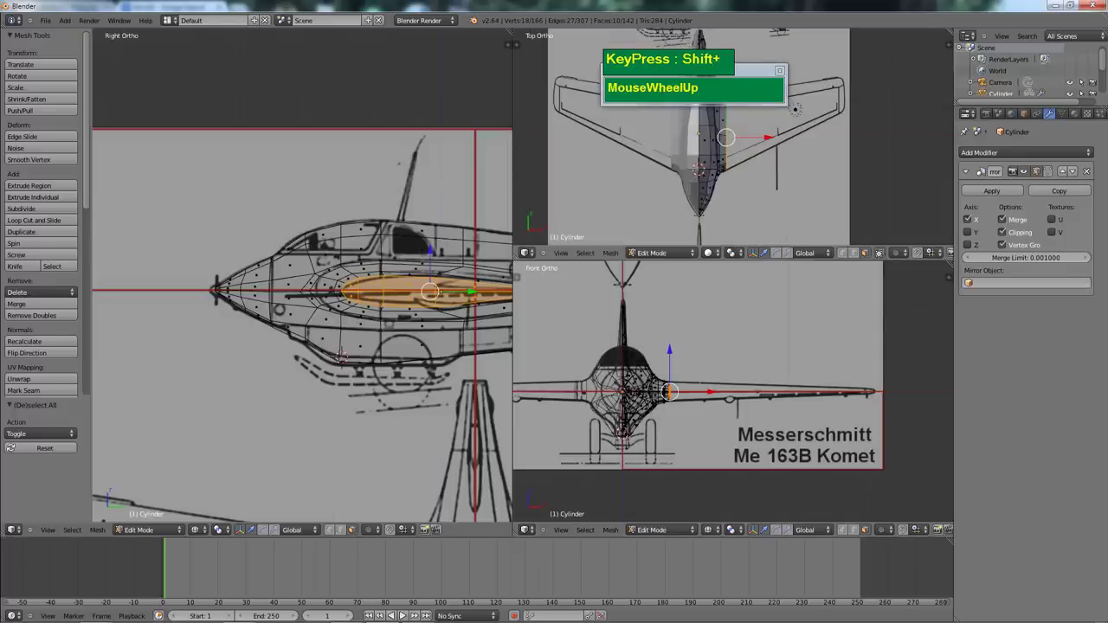
scroll(266, 285, "down", 2)
left_click_drag(515, 266, 301, 266)
middle_click_drag(584, 214, 613, 179, "shift")
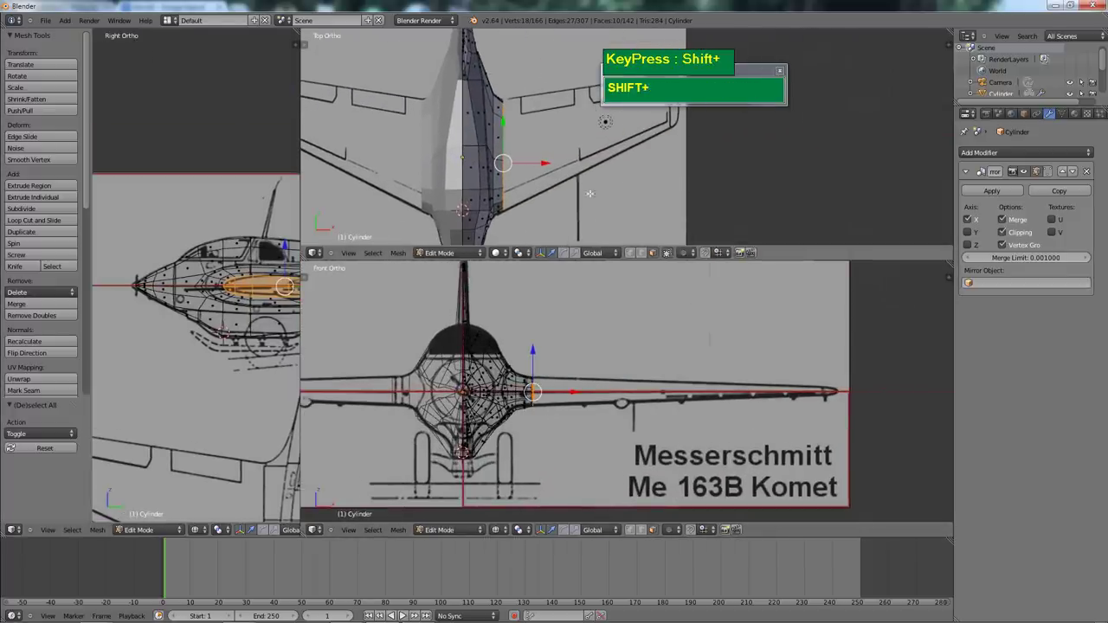
key("e")
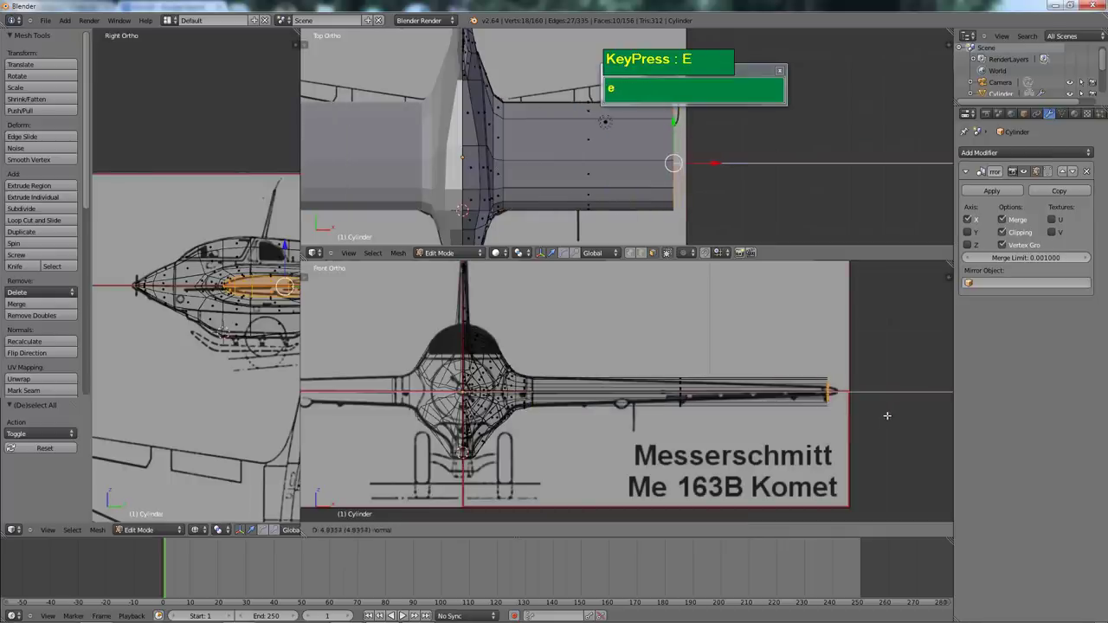
left_click(884, 415)
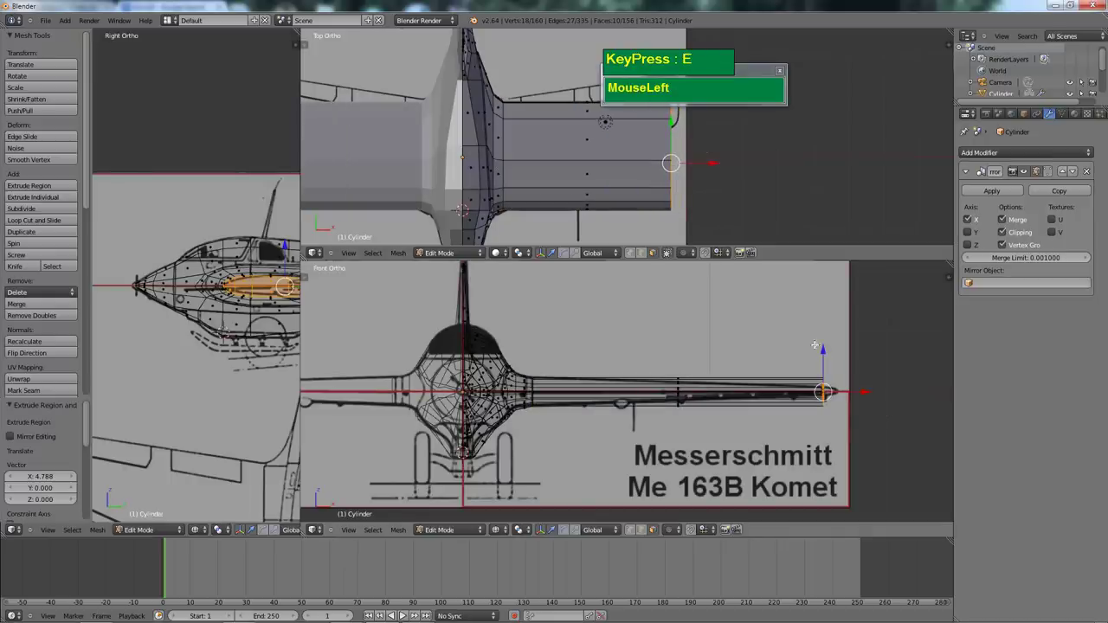
Select the wing faces, show the top view as wireframe, and undo the last wing edit
left_click_drag(699, 74, 881, 55)
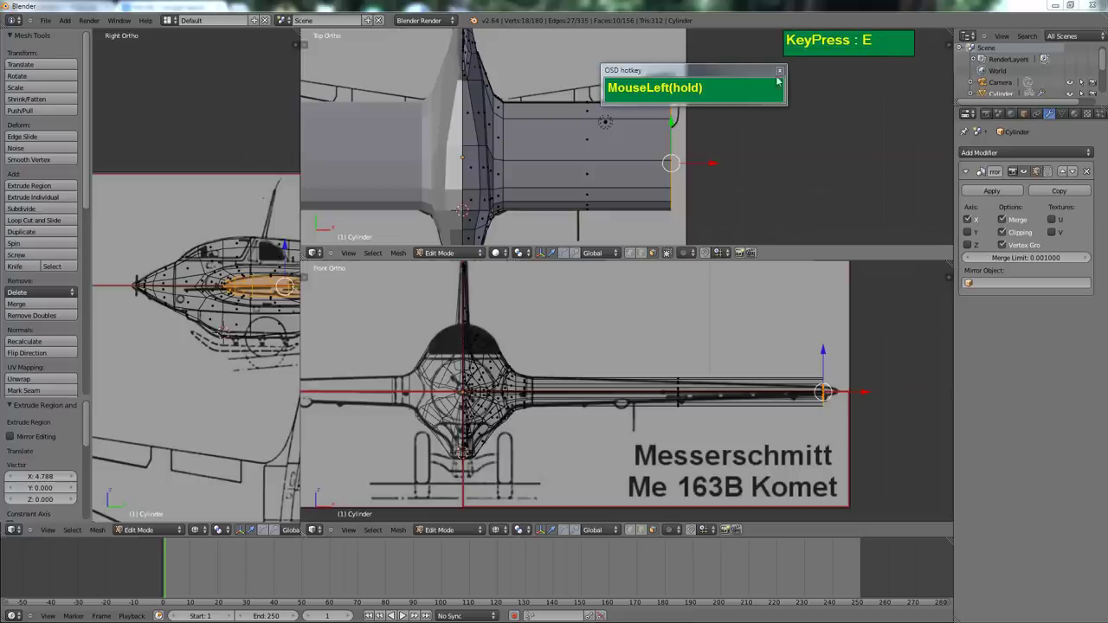
left_click_drag(754, 75, 886, 76)
right_click(660, 134)
scroll(660, 134, "up", 3)
right_click(730, 139)
scroll(730, 140, "up", 2)
key("z")
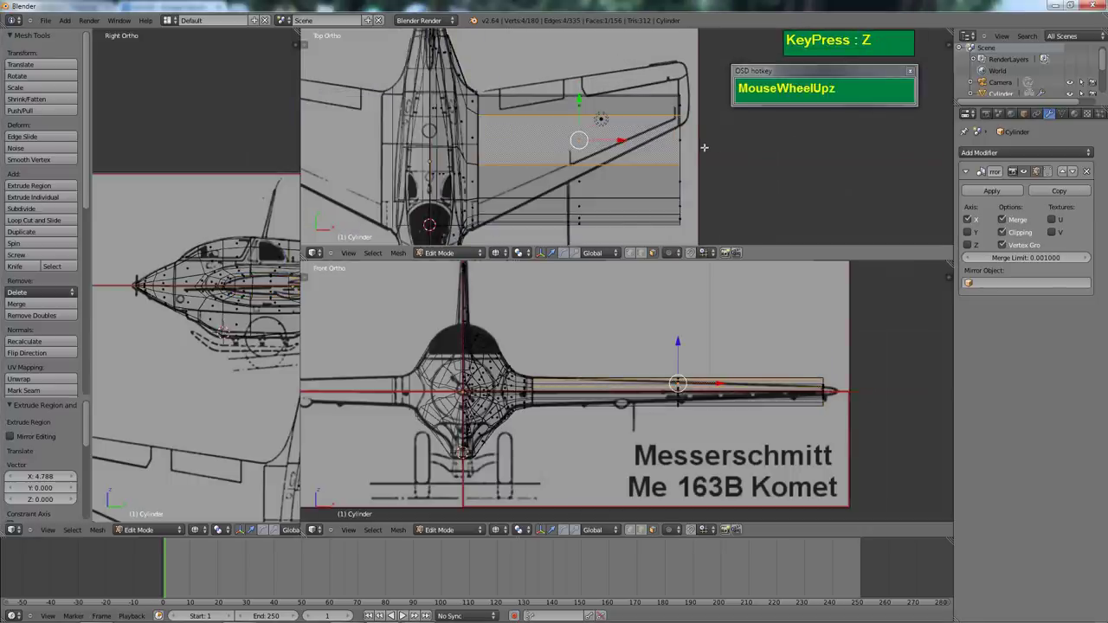
scroll(704, 147, "down", 2)
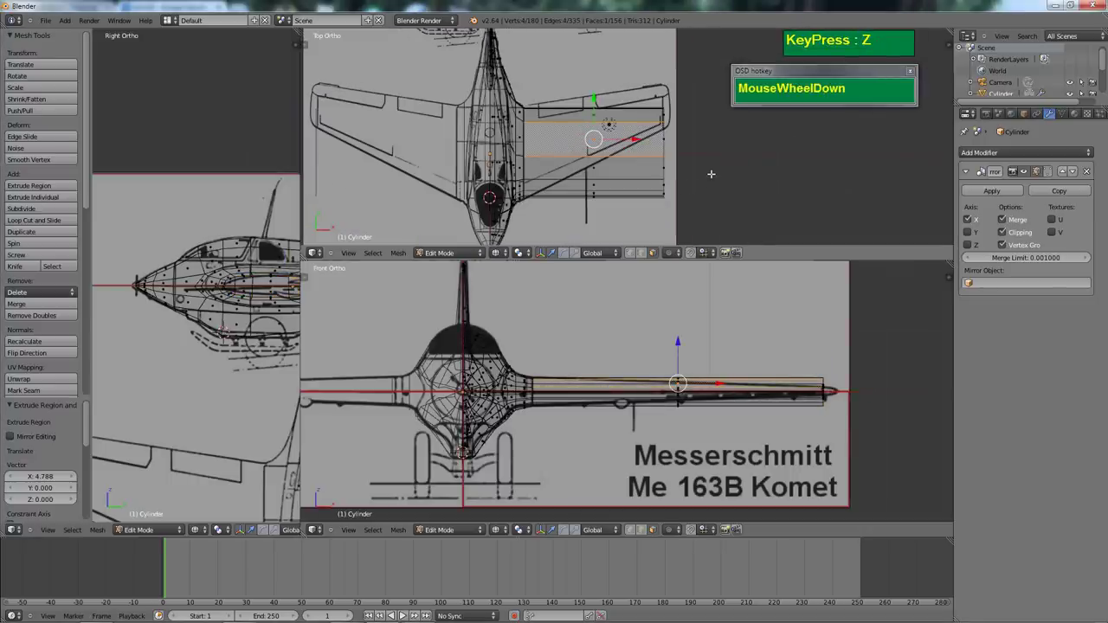
key("ctrl")
key("ctrl+z")
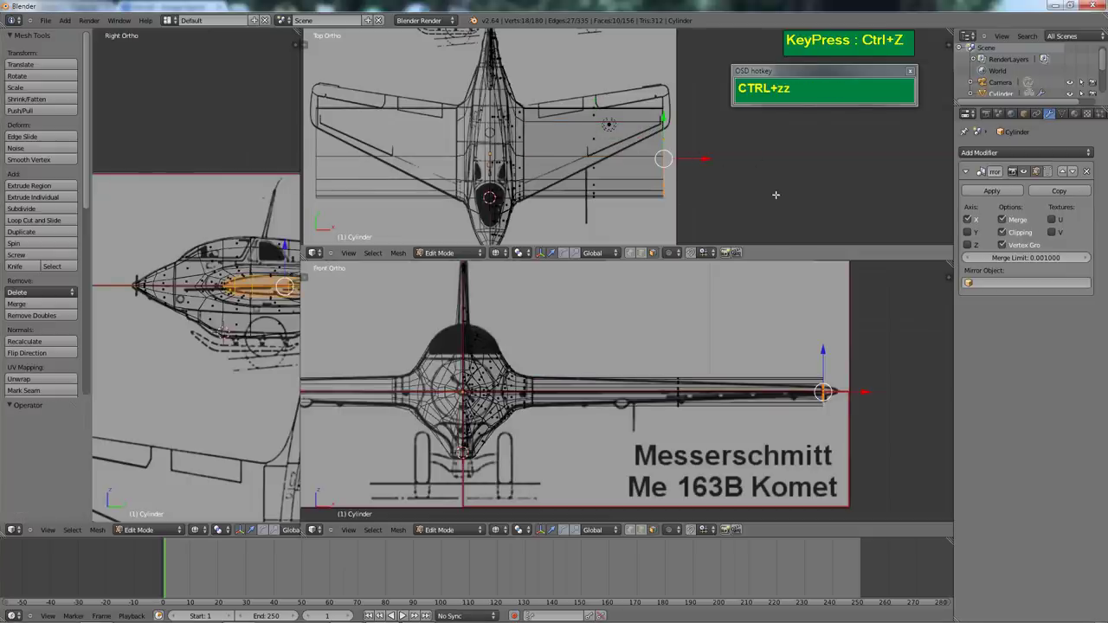
Shrink the wing tip, sweep it back along Y, and flatten it to 0.738 along Z
key("s")
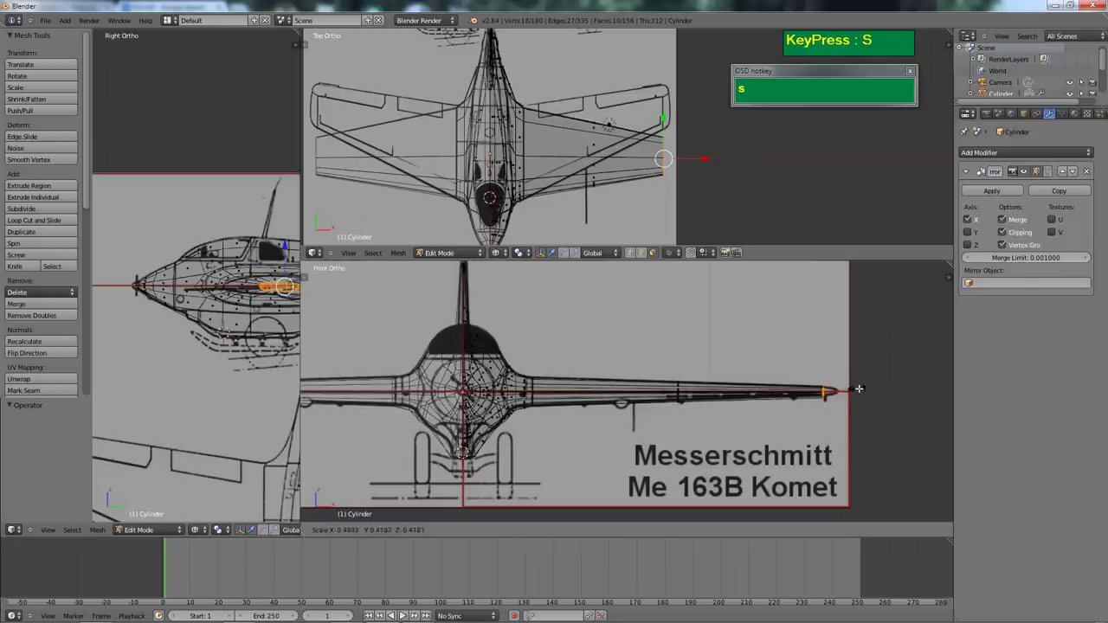
left_click(858, 390)
left_click_drag(664, 120, 666, 70)
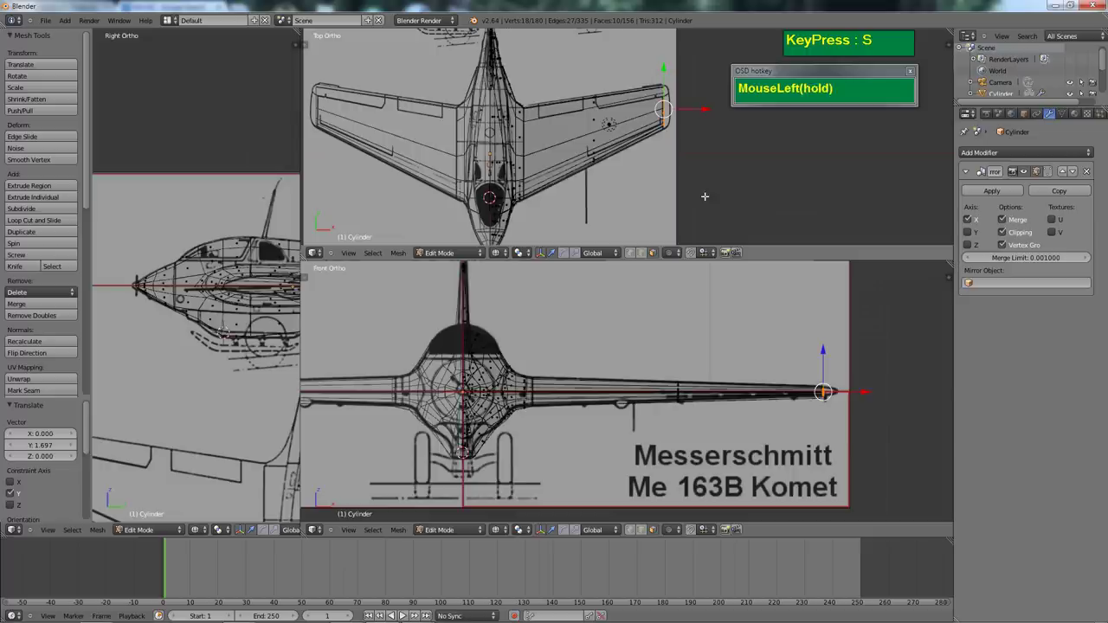
key("s")
left_click(844, 401)
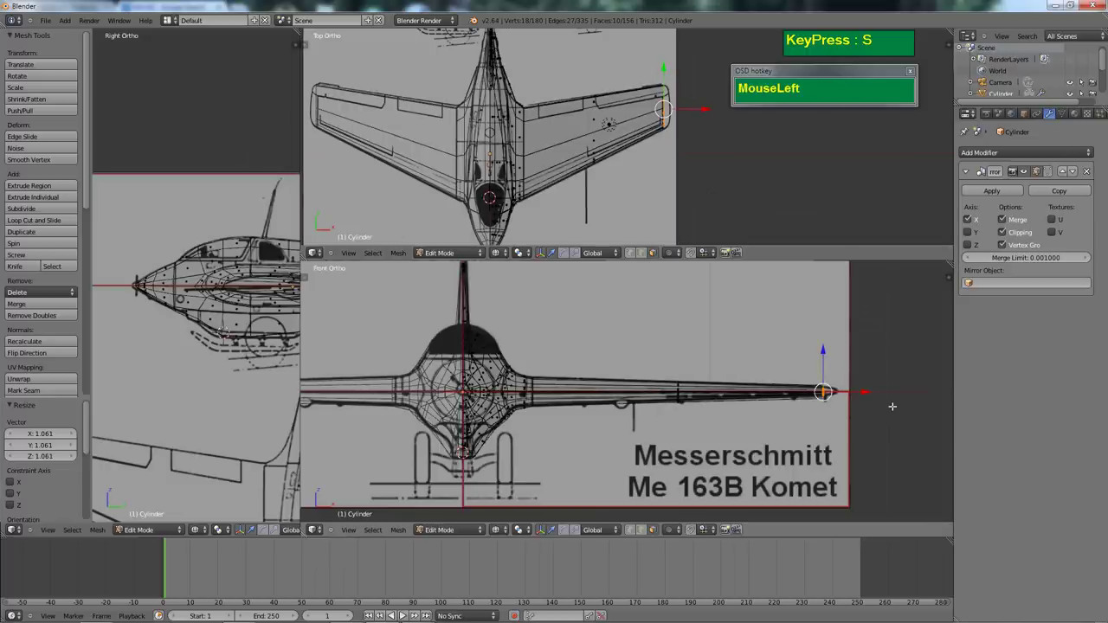
key("z")
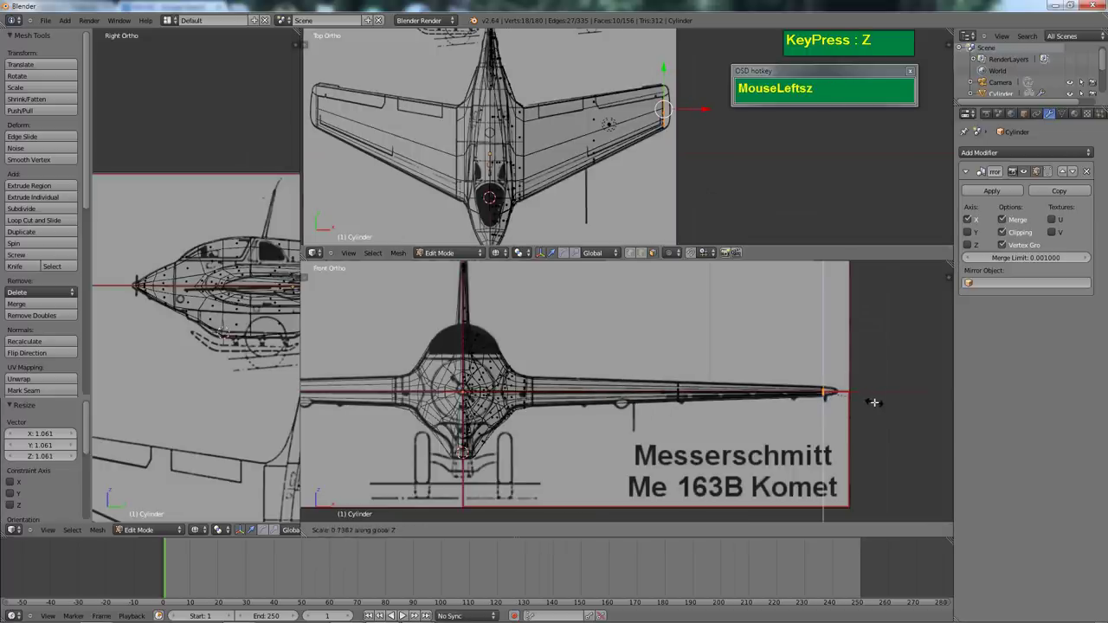
left_click(874, 402)
left_click(825, 352)
scroll(693, 136, "up", 2)
middle_click_drag(693, 136, 643, 169, "shift")
scroll(617, 199, "up", 2)
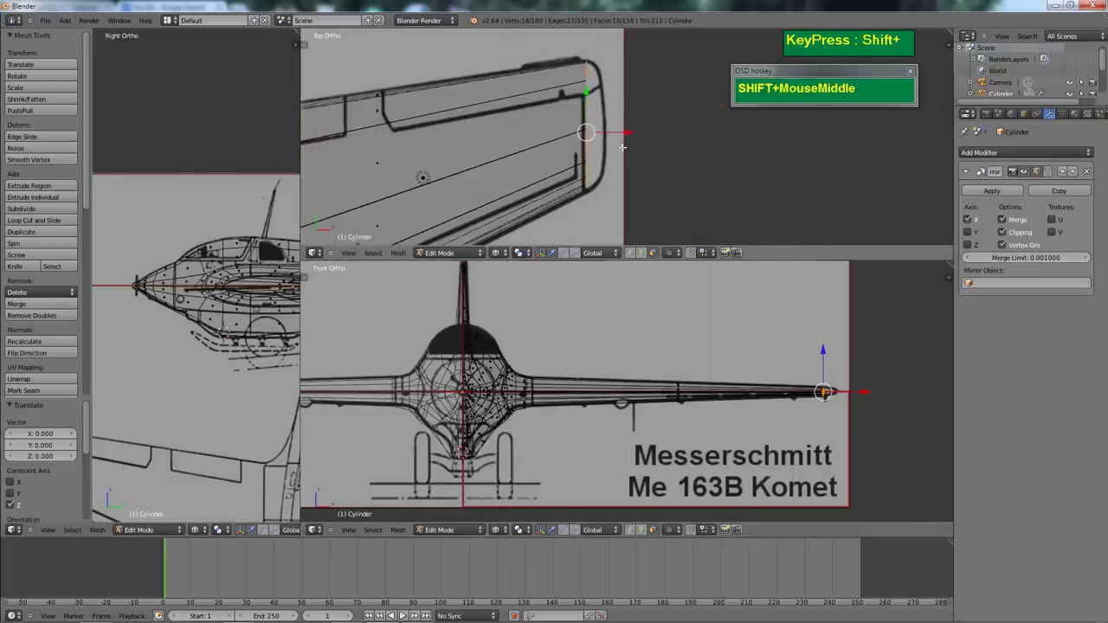
Extrude the wing-tip edge outward, nudge it along X, and narrow it along Y
key("e")
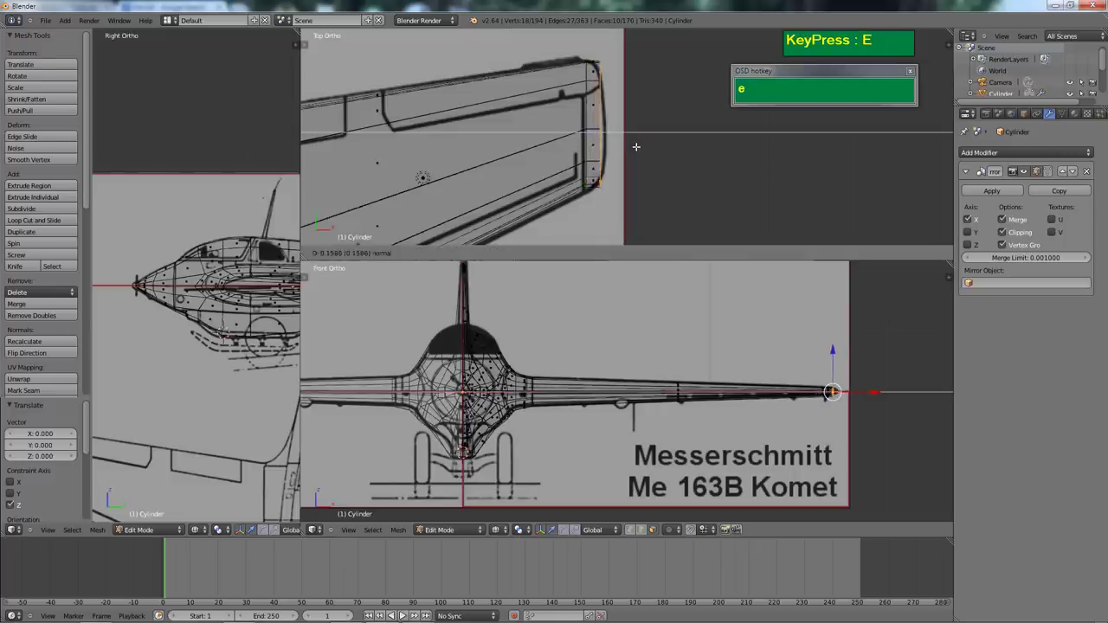
left_click(636, 148)
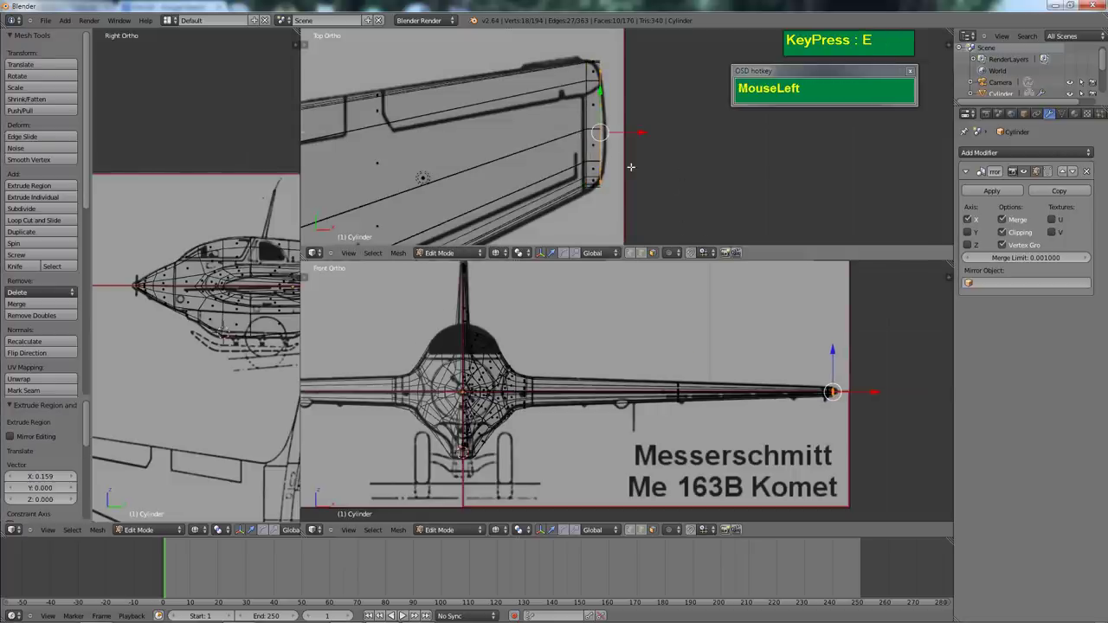
left_click_drag(632, 131, 640, 132)
key("s")
key("y")
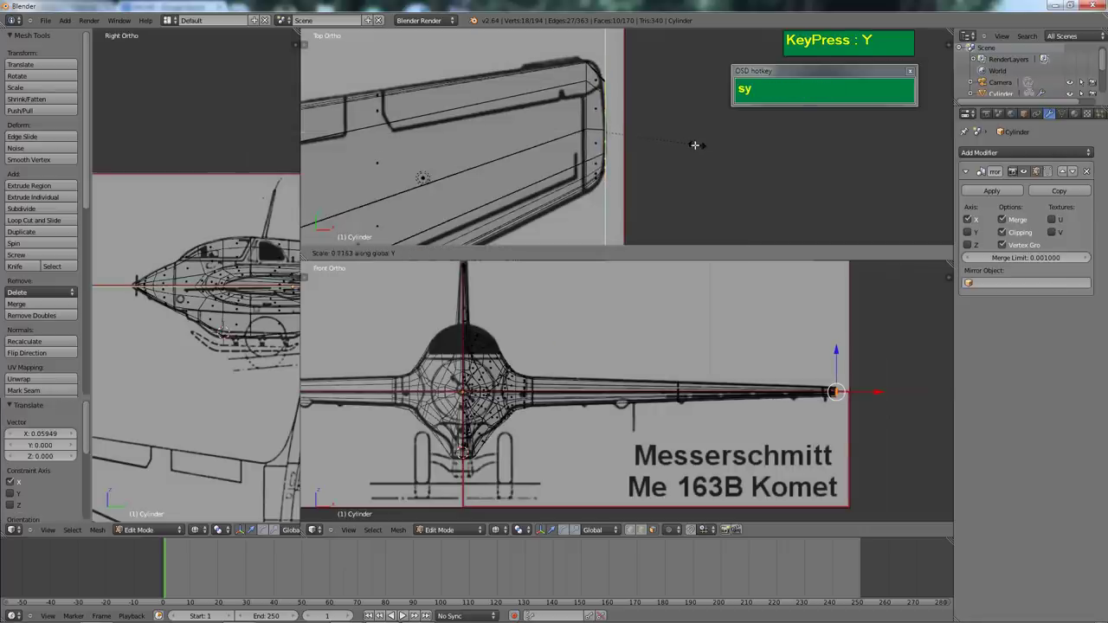
left_click(679, 142)
left_click_drag(641, 133, 641, 134)
Add an edge loop near the tip, stretch it 1.179 along Y, and shift it 0.01322
key("ctrl+r")
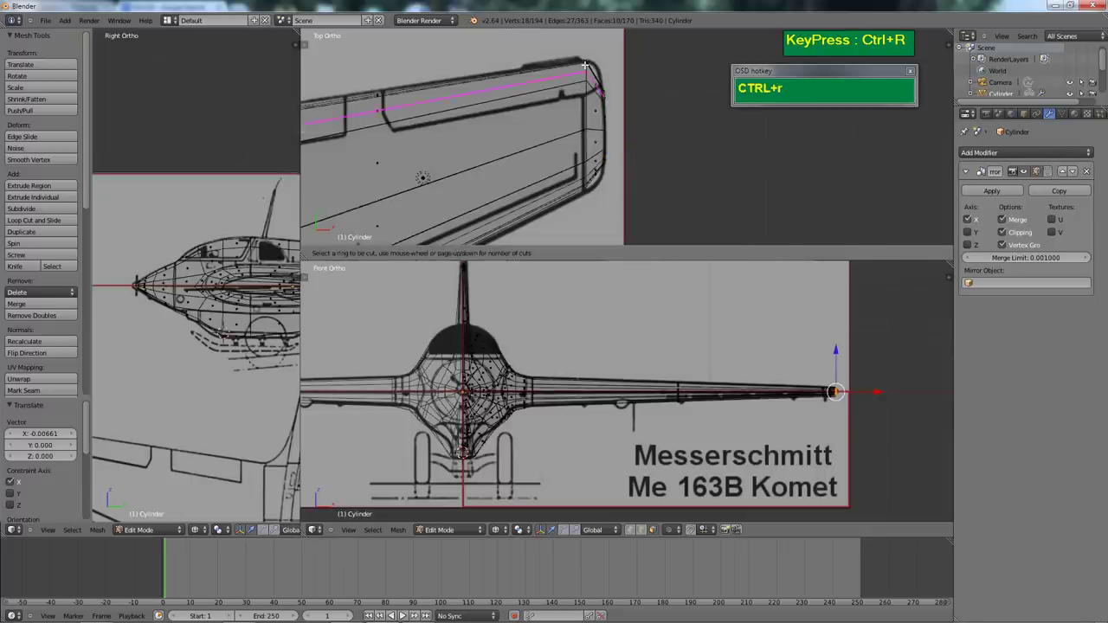
left_click(596, 76)
right_click(598, 130)
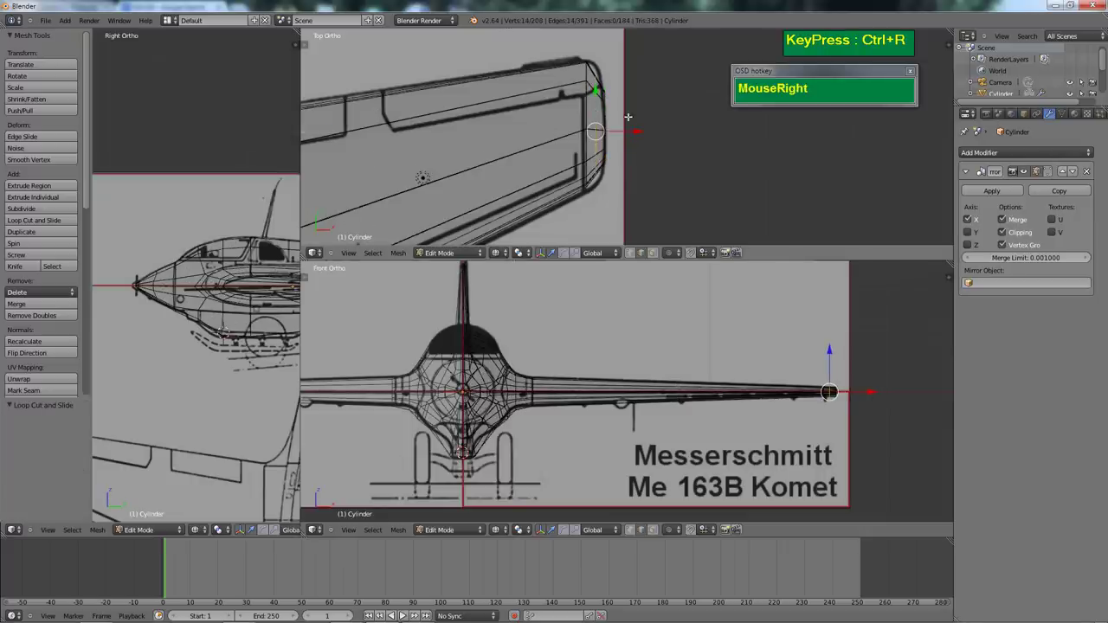
key("s")
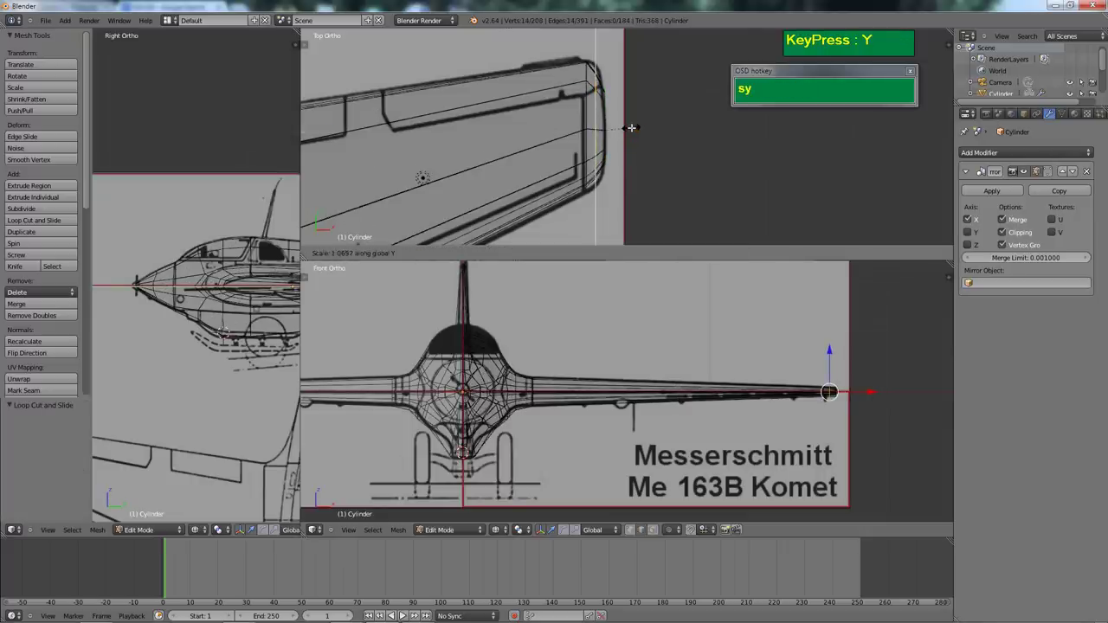
left_click(636, 129)
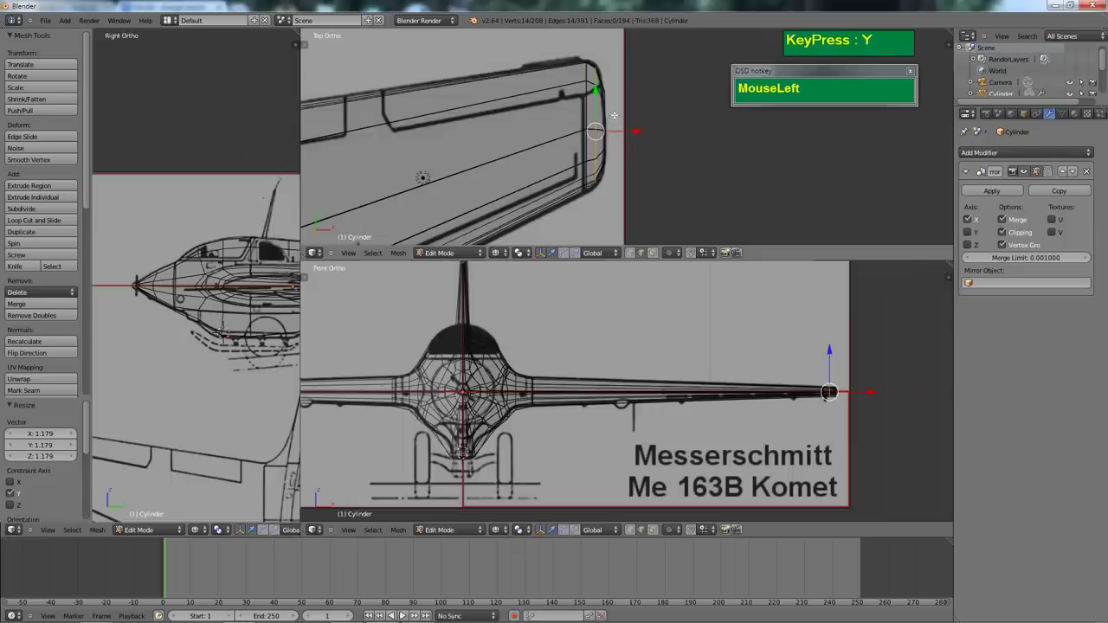
left_click_drag(597, 90, 597, 86)
scroll(605, 163, "down", 4)
mouse_move(592, 152)
middle_mouse_down("shift")
mouse_move(603, 137)
mouse_move(548, 137)
mouse_move(599, 180)
middle_mouse_up("shift")
Switch to solid shading and merge the front and side views into the 3D viewport
key("z")
scroll(610, 150, "down", 4)
scroll(600, 181, "down", 2)
scroll(600, 181, "up", 2)
scroll(600, 181, "down", 1)
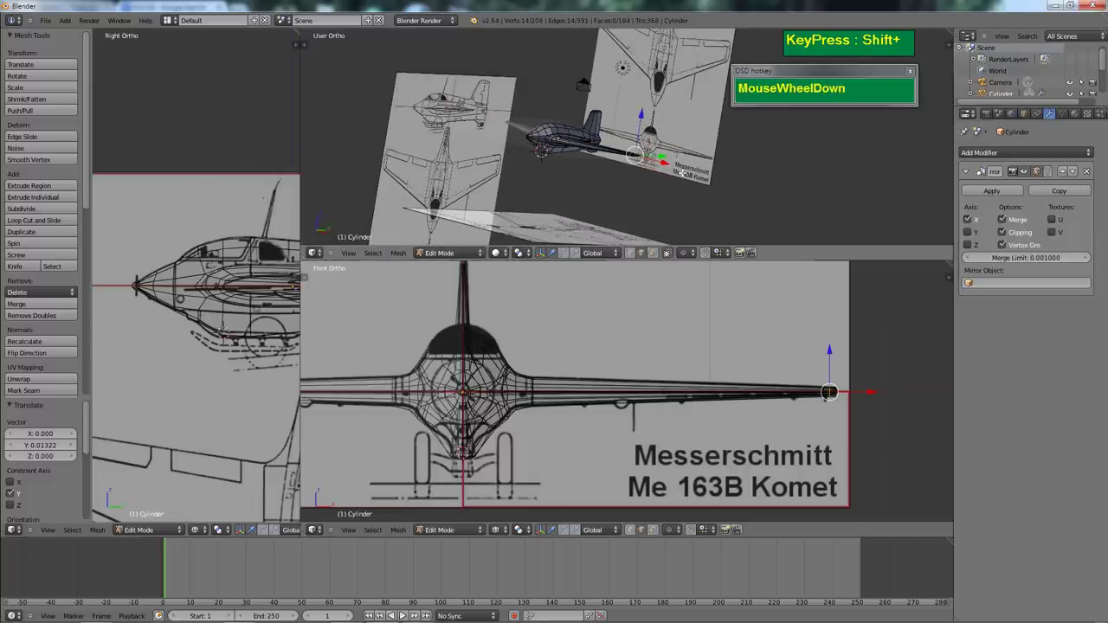
left_click_drag(304, 258, 315, 323)
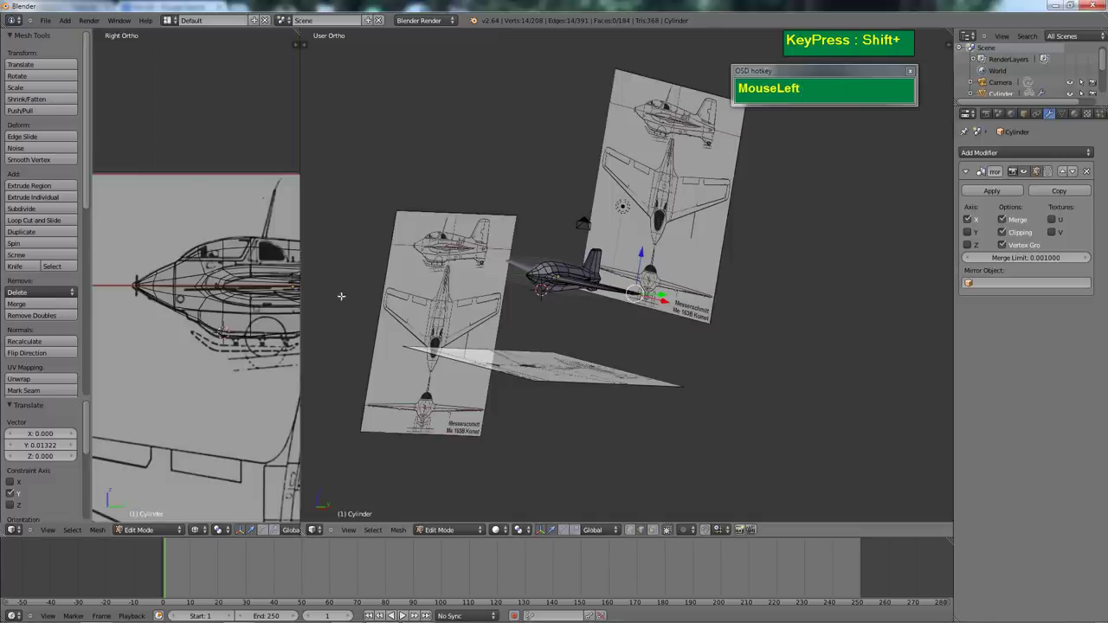
left_click_drag(302, 530, 208, 511)
Orbit around the Komet model from the side view to an angled view
middle_click_drag(448, 347, 360, 338, "shift")
scroll(379, 347, "down", 3)
right_click_drag(322, 279, 341, 281)
middle_click_drag(348, 288, 494, 256)
key("KP_3")
scroll(572, 302, "up", 2)
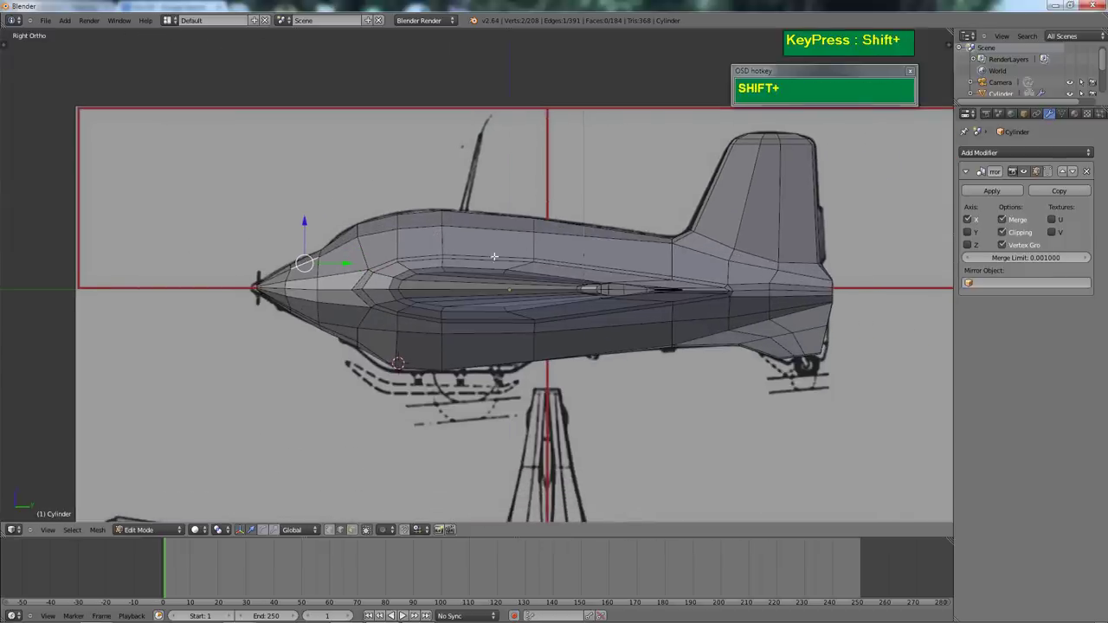
scroll(620, 311, "down", 3)
middle_click_drag(621, 310, 598, 396)
scroll(661, 327, "up", 3)
In top wireframe view, cut a lengthwise edge loop beside the wing root and nudge it along Y
key("KP_7")
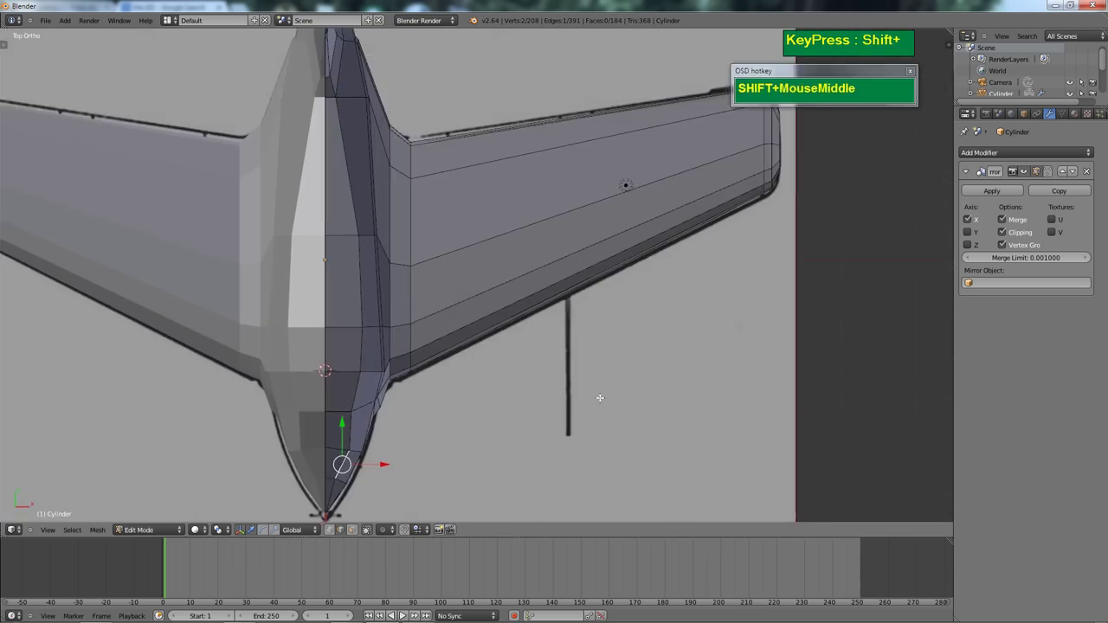
key("z")
middle_click_drag(359, 99, 403, 186, "shift")
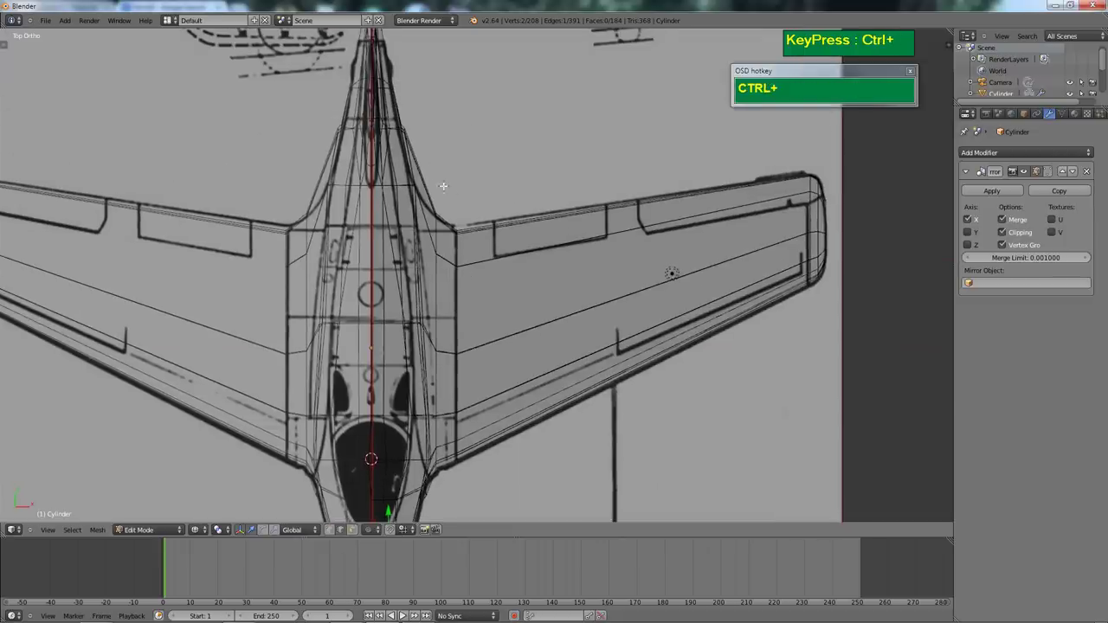
left_click_drag(426, 179, 437, 180)
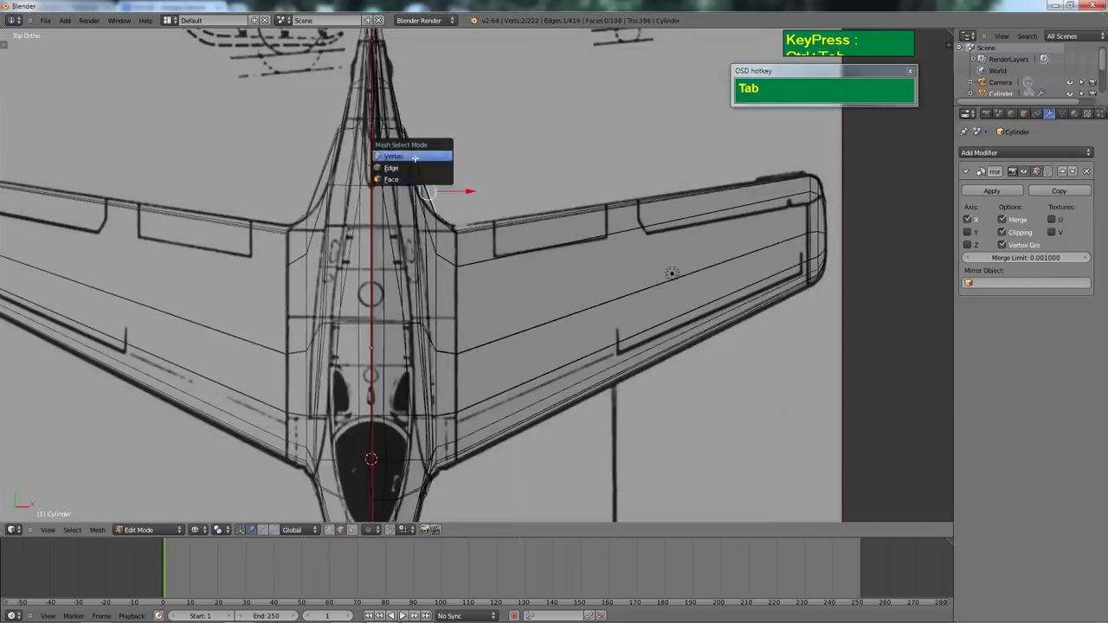
left_click(415, 158)
scroll(433, 173, "up", 2)
scroll(473, 198, "up", 2, "shift")
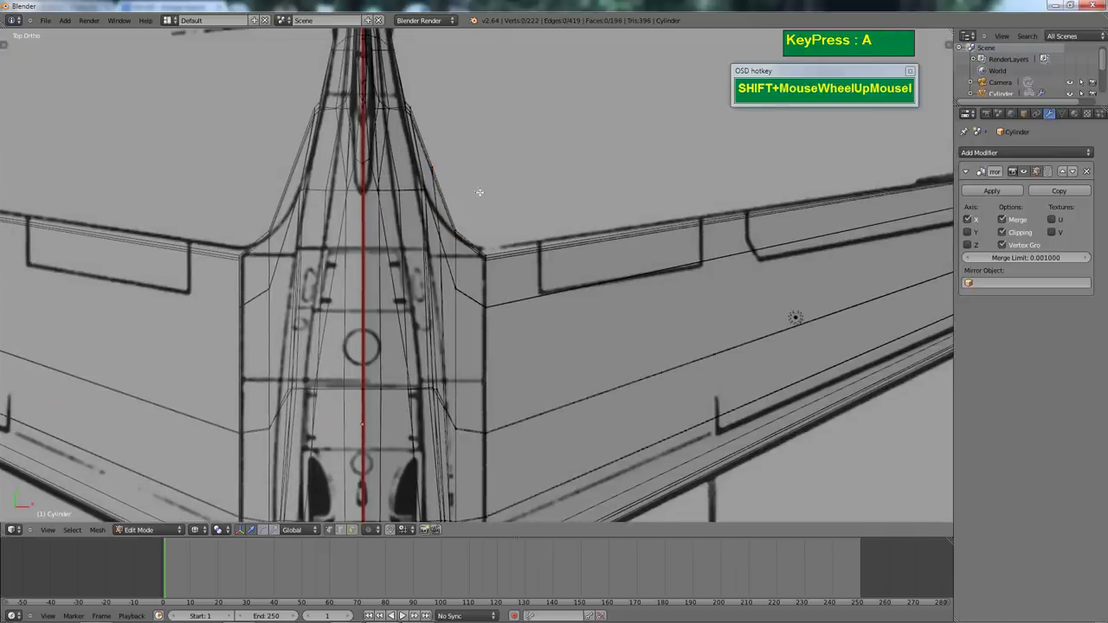
left_click_drag(432, 130, 433, 161)
scroll(433, 159, "down", 4)
middle_click_drag(638, 313, 595, 317, "shift")
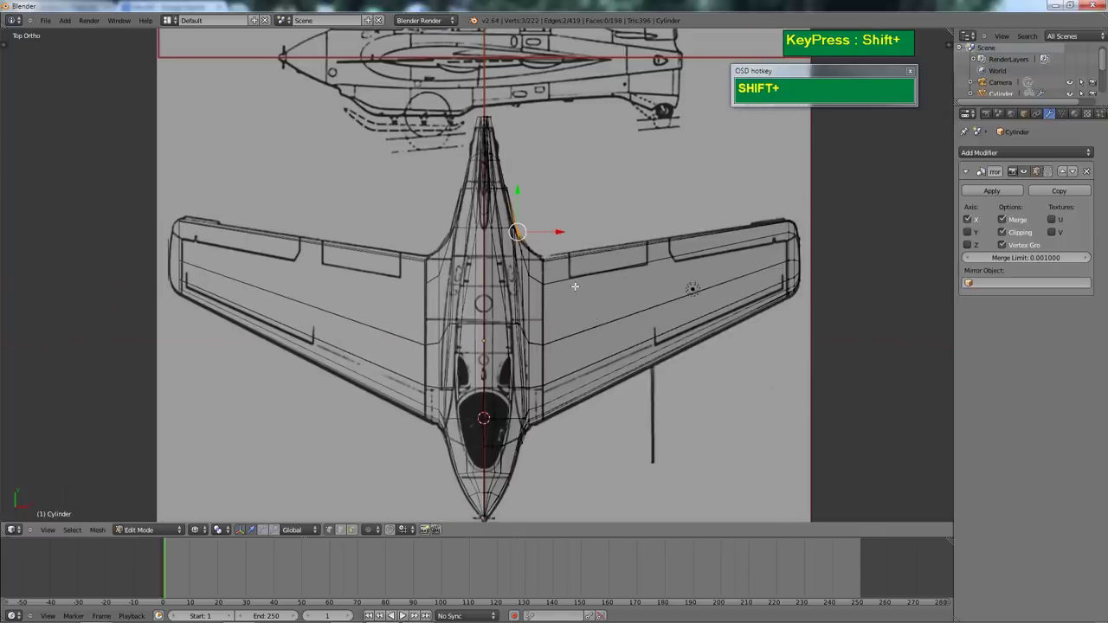
key("KP_3")
key("z")
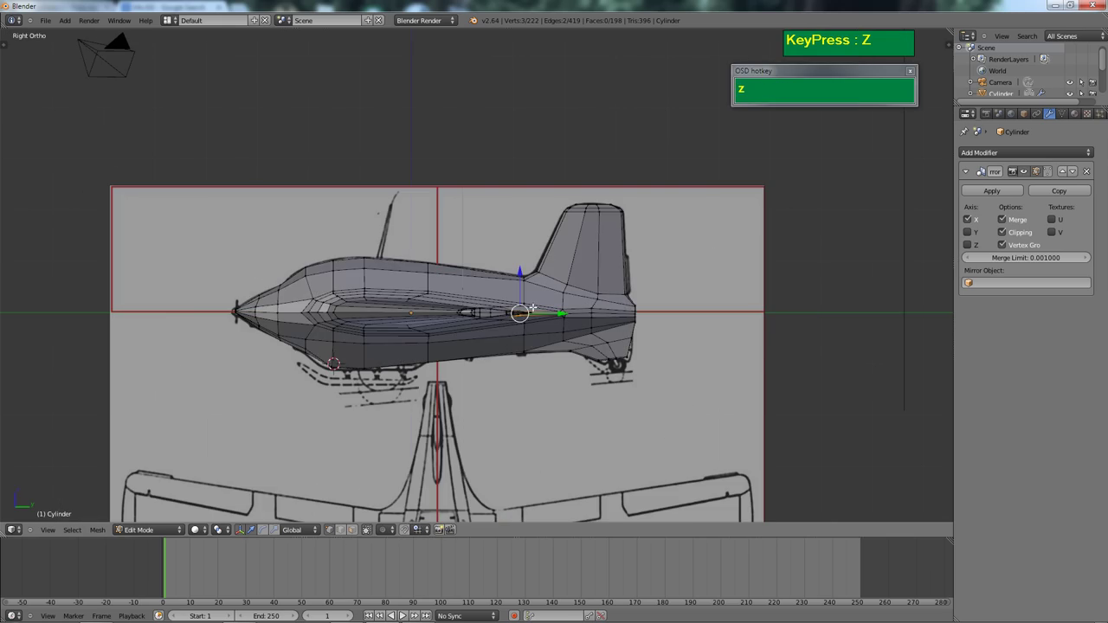
middle_click_drag(417, 318, 520, 368)
scroll(565, 355, "down", 3)
scroll(565, 359, "up", 5)
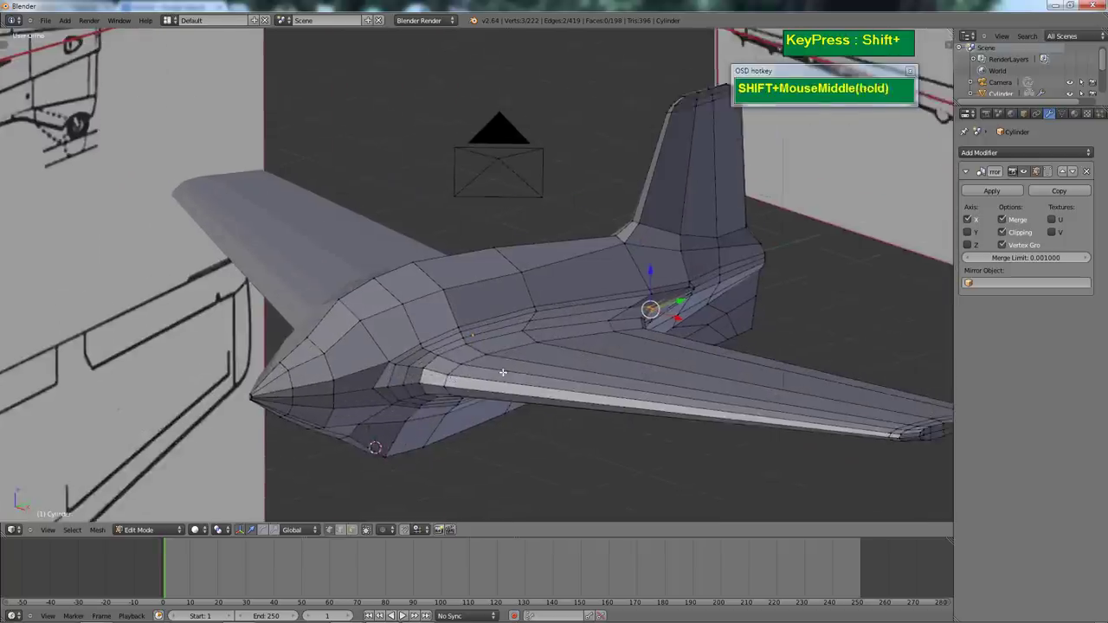
scroll(563, 364, "down", 2)
middle_click_drag(621, 350, 545, 339, "shift")
scroll(589, 365, "down", 3)
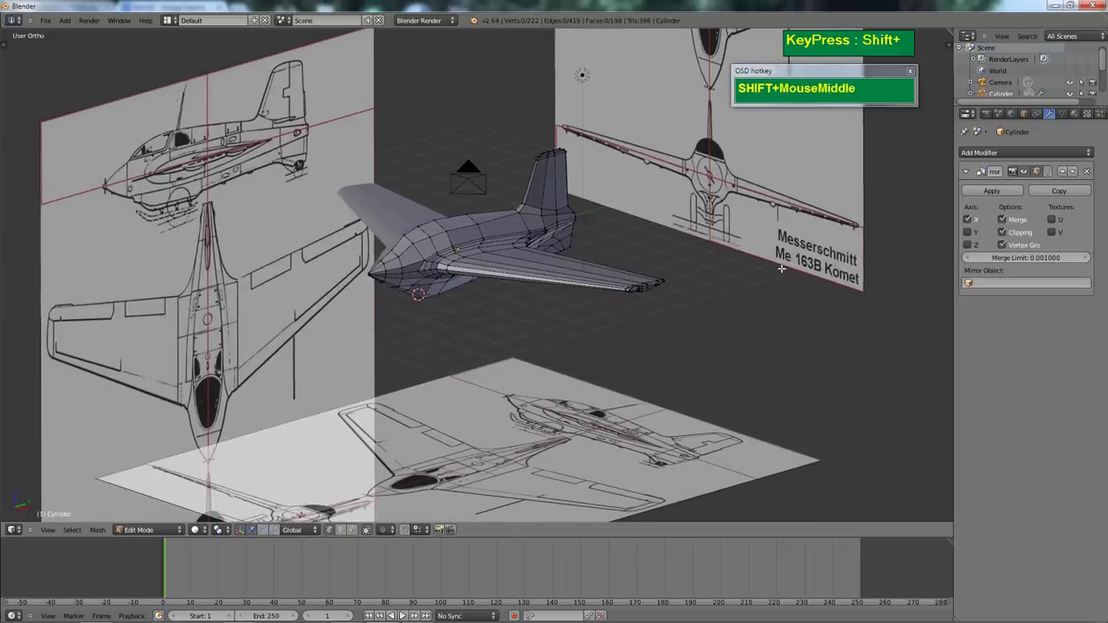
middle_click_drag(571, 276, 552, 301)
In Object Mode, add a Catmull-Clark subdivision surface at level 3 with Ctrl+1 to Ctrl+3
key("Tab")
scroll(587, 317, "up", 5)
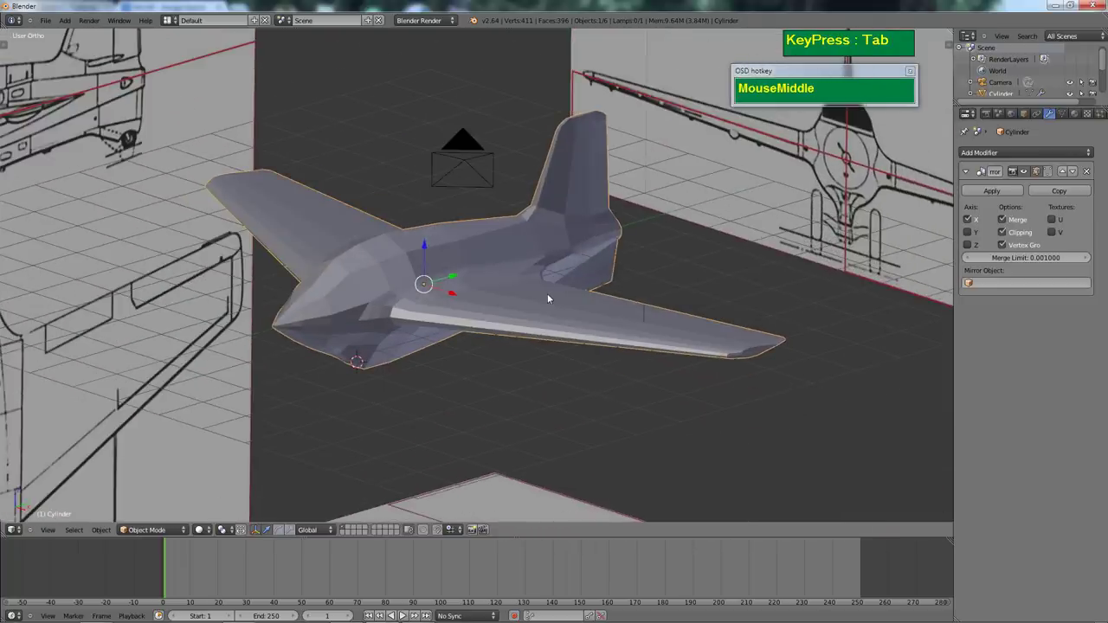
key("ctrl+1")
key("ctrl+2")
key("ctrl+3")
middle_click_drag(577, 300, 554, 291)
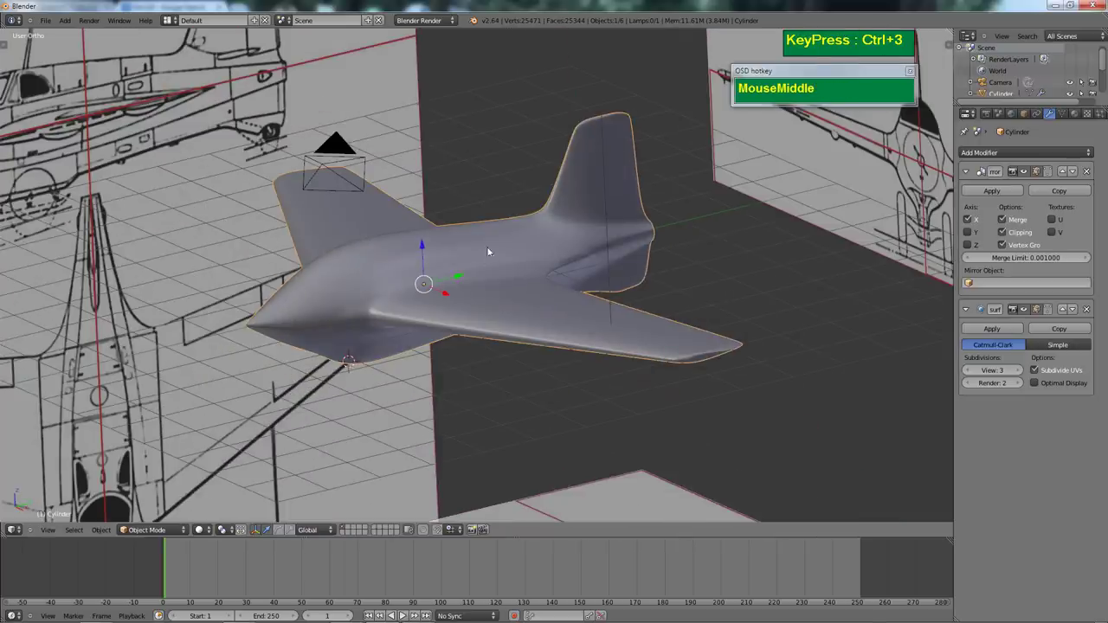
Apply Smooth shading to the Komet from the tool shelf
key("n")
key("n")
key("t")
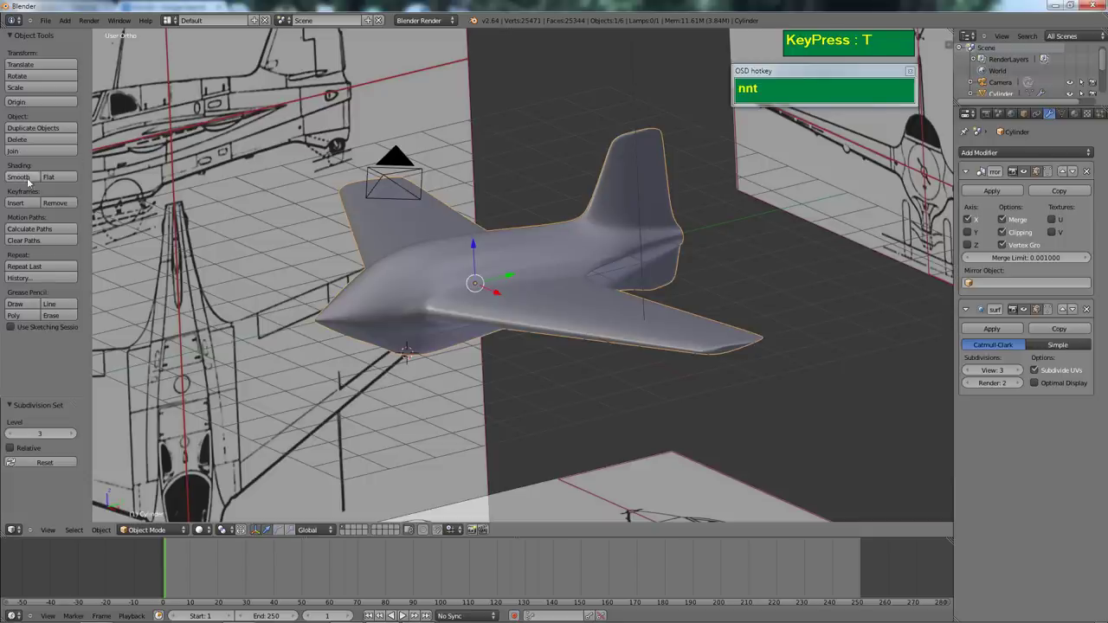
key("Tab")
key("Tab")
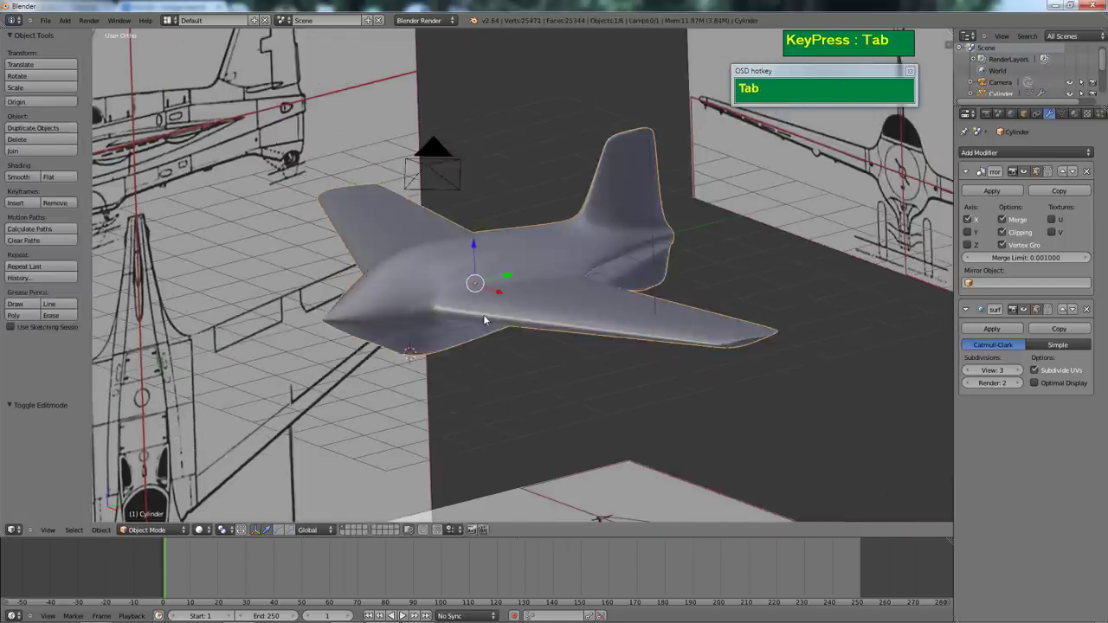
scroll(589, 376, "up", 1)
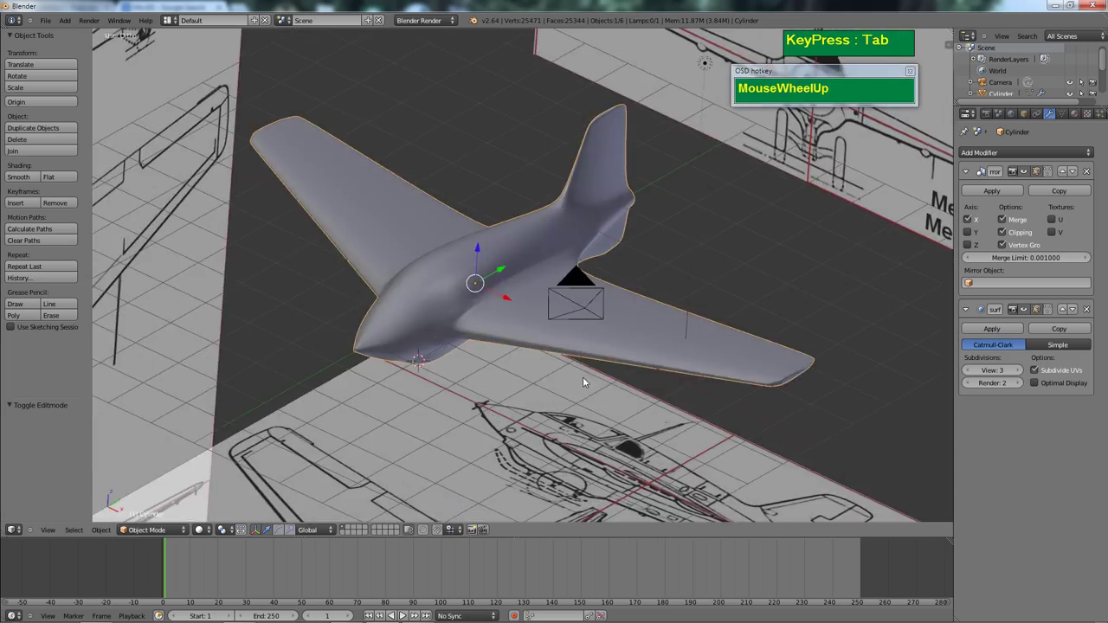